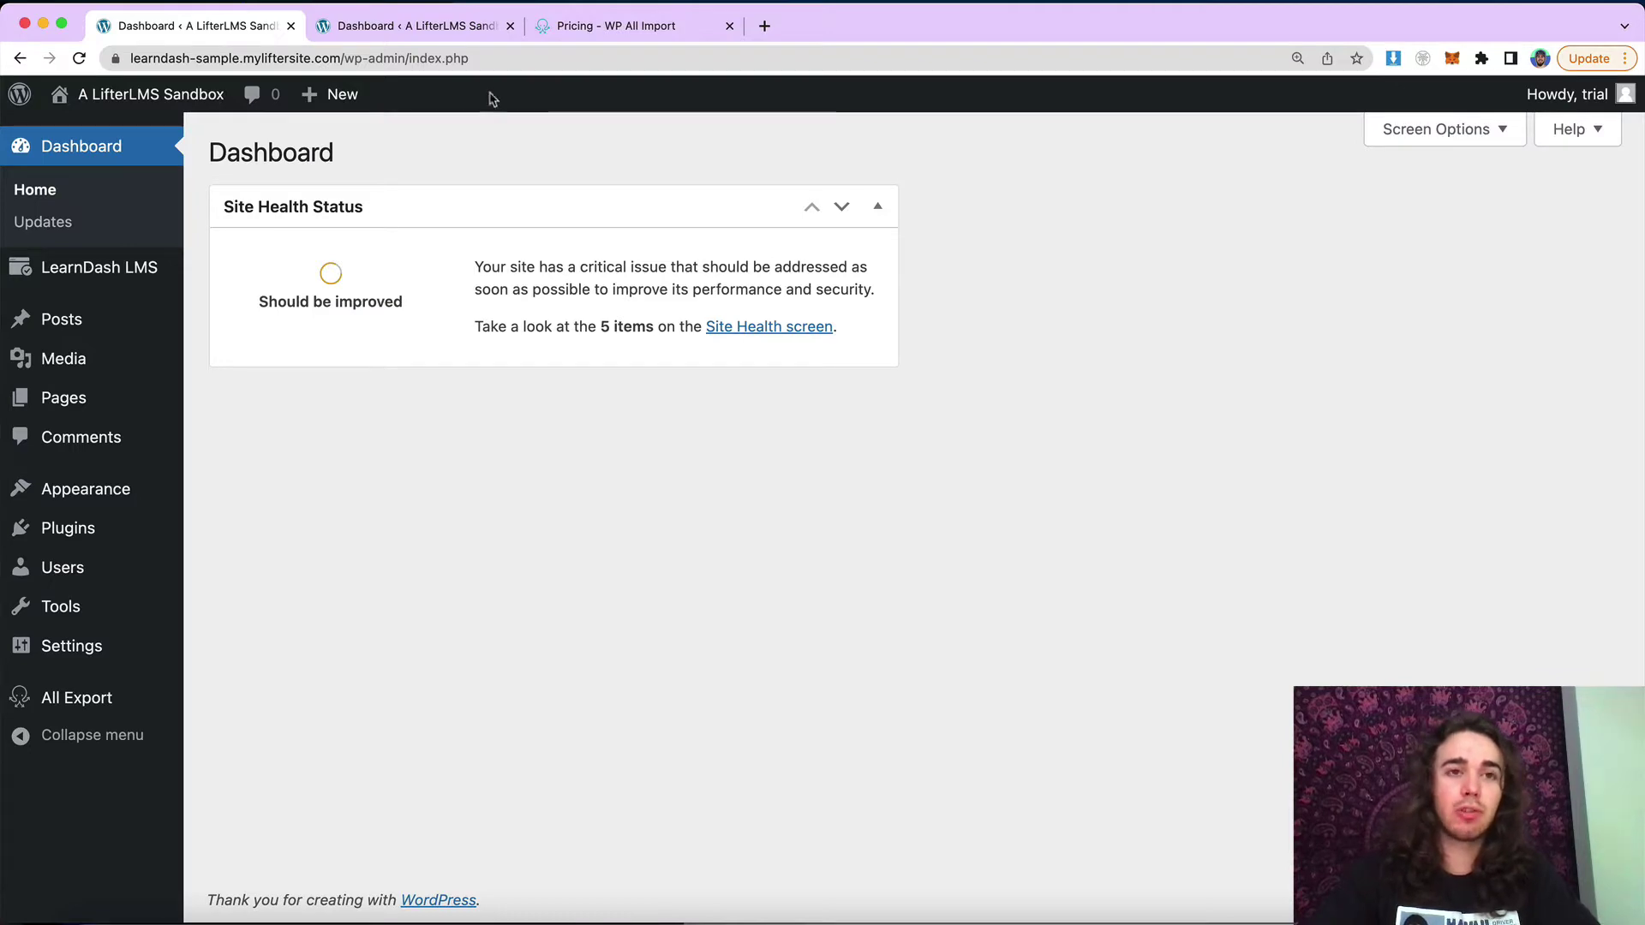
View the LifterLMS site's dashboard, then the WP All Import pricing page
click(434, 27)
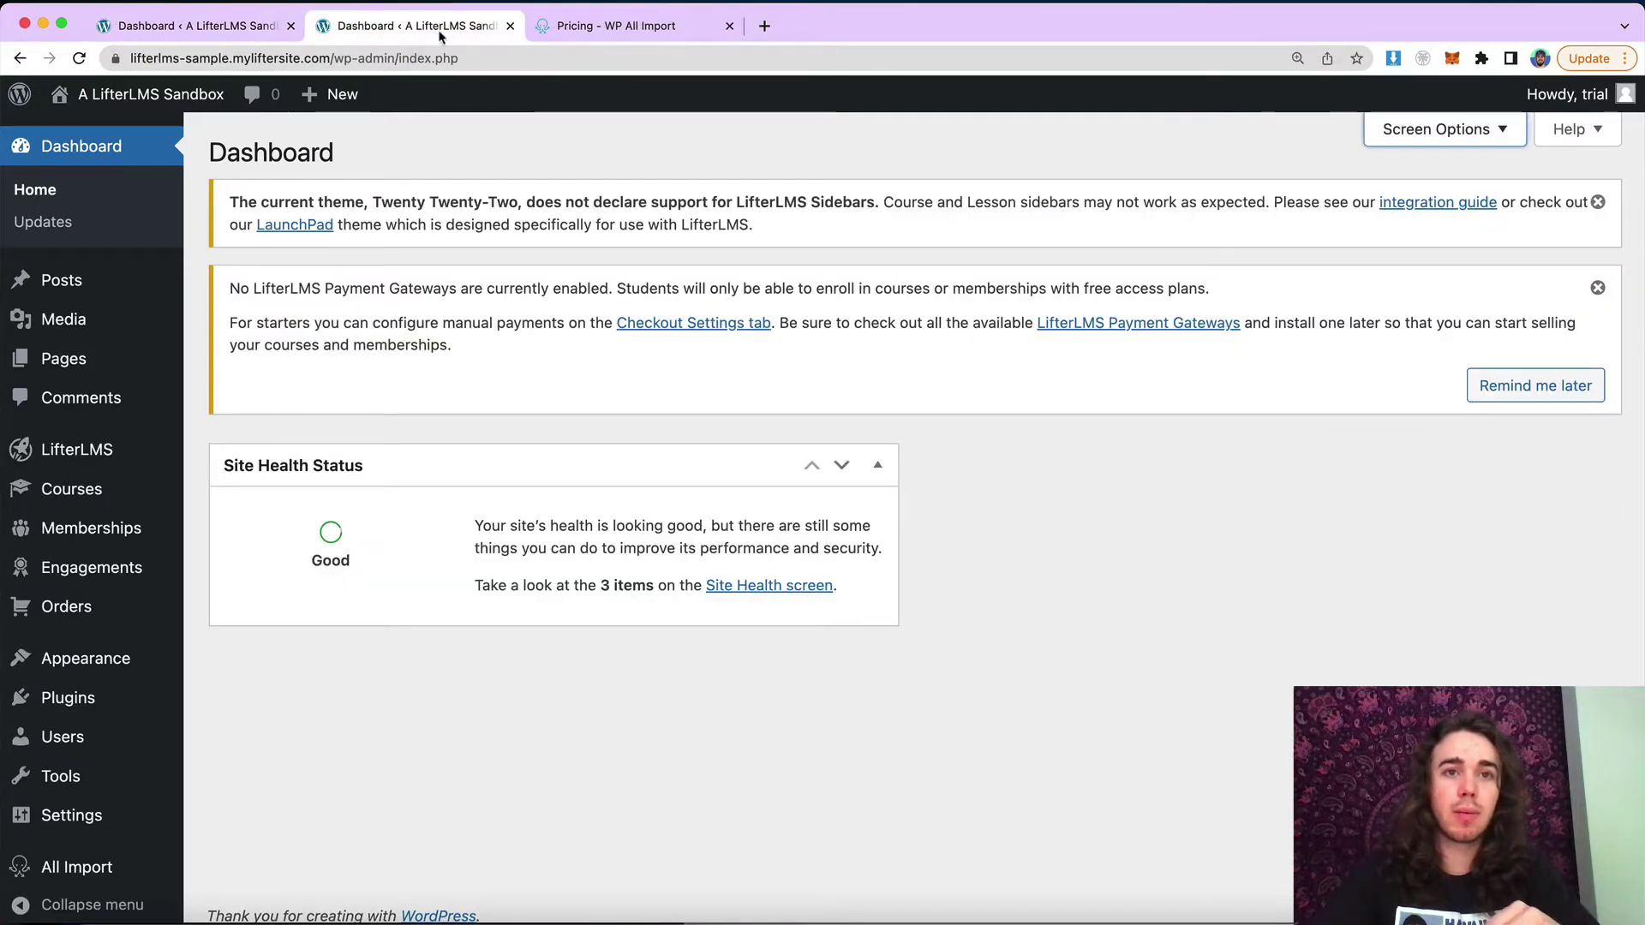
click(562, 25)
Scan the pricing cards and highlight the $299 one-time Import + Export Pro price
ctrl+scroll(535, 169, down, 5)
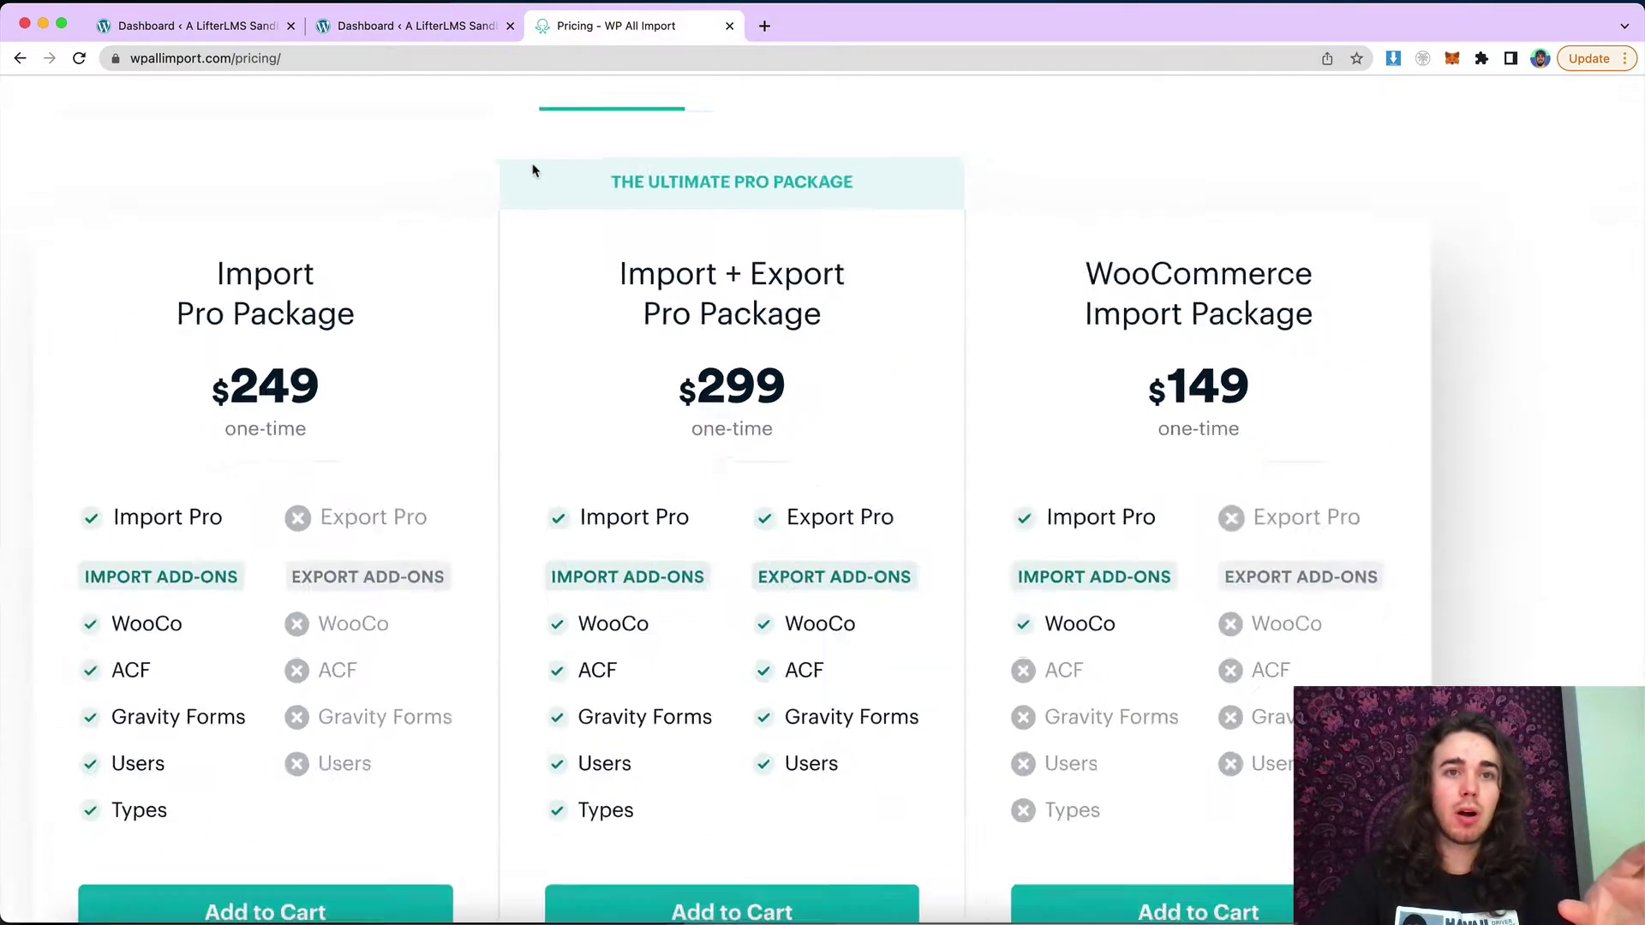
scroll(532, 170, up, 2)
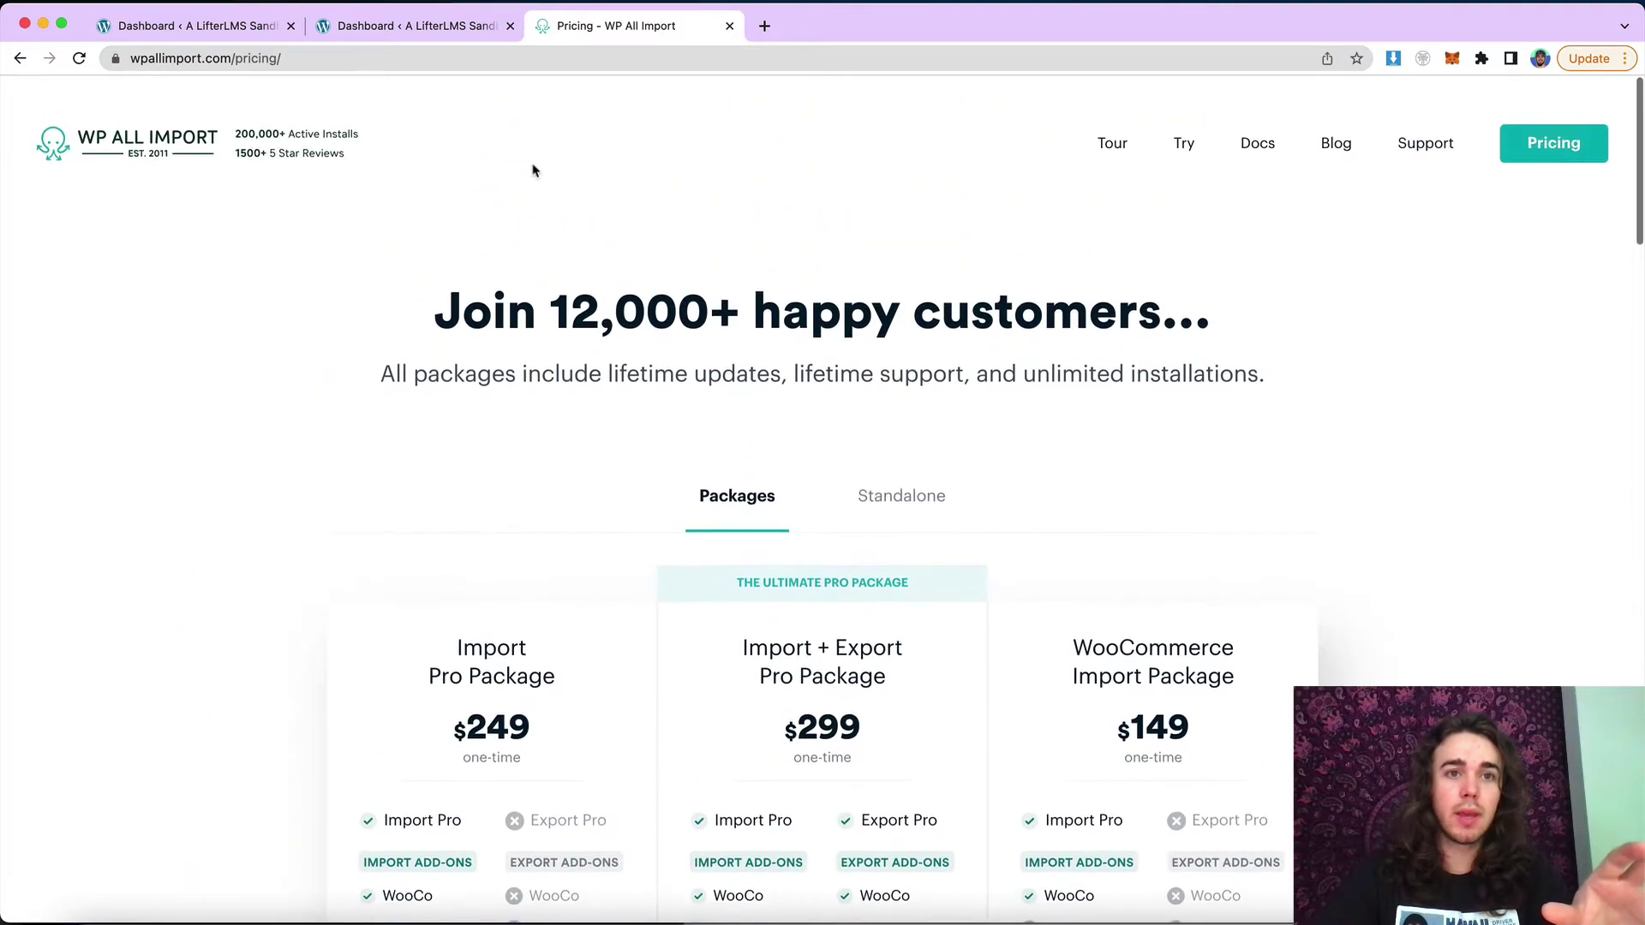
ctrl+scroll(532, 170, up, 3)
scroll(532, 170, down, 5)
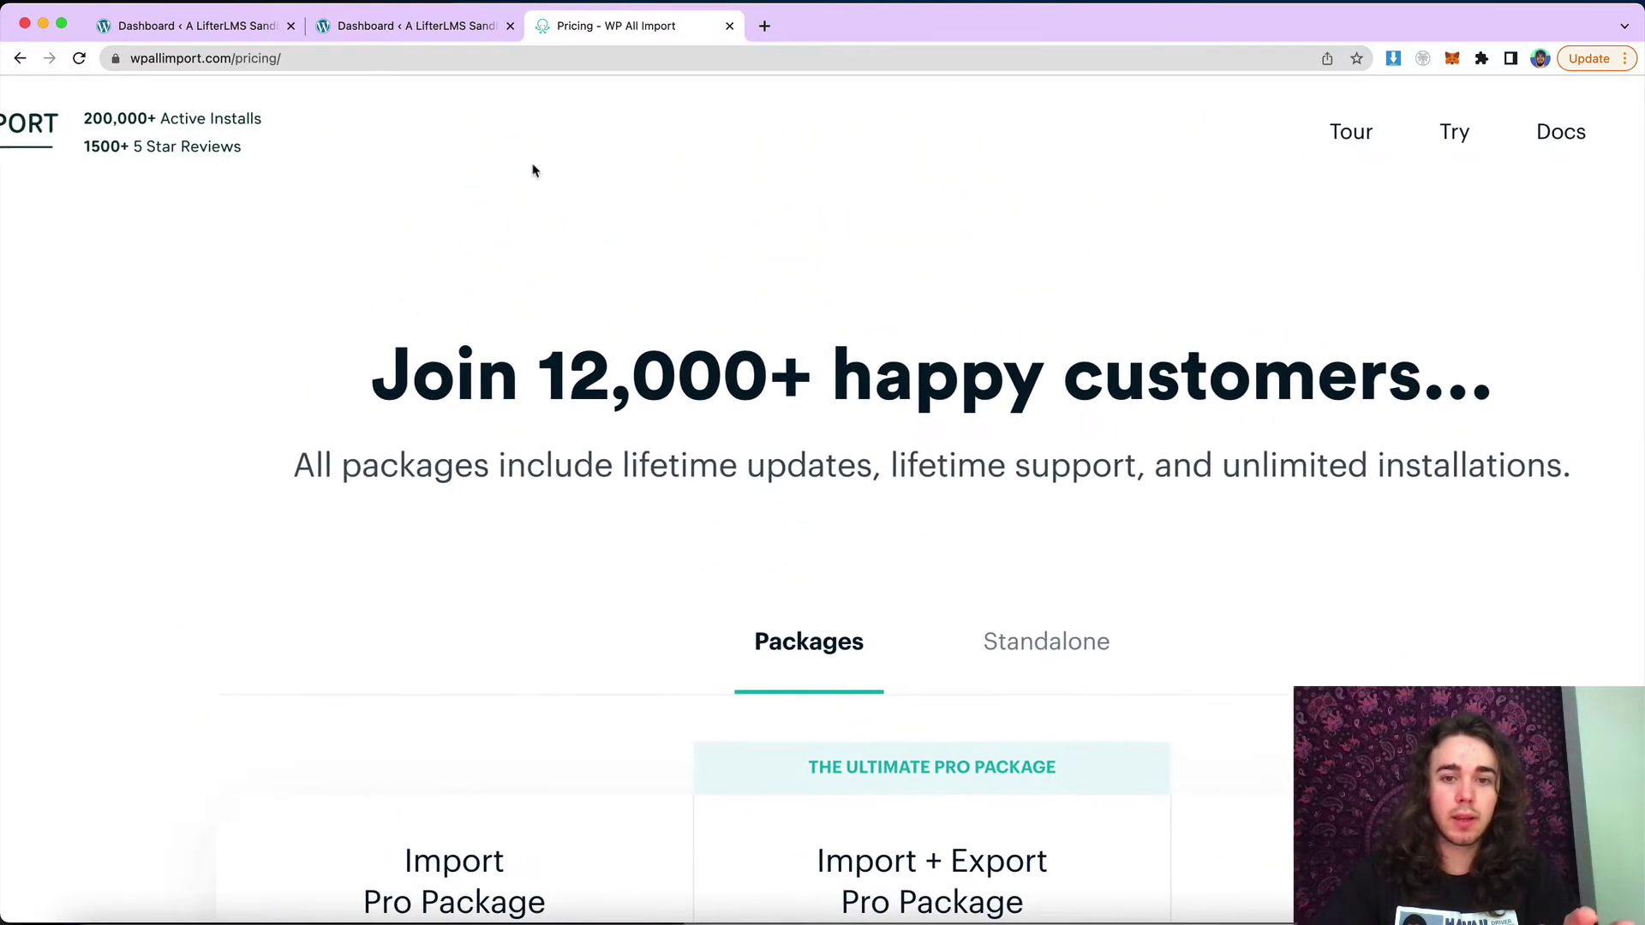
scroll(875, 603, down, 2)
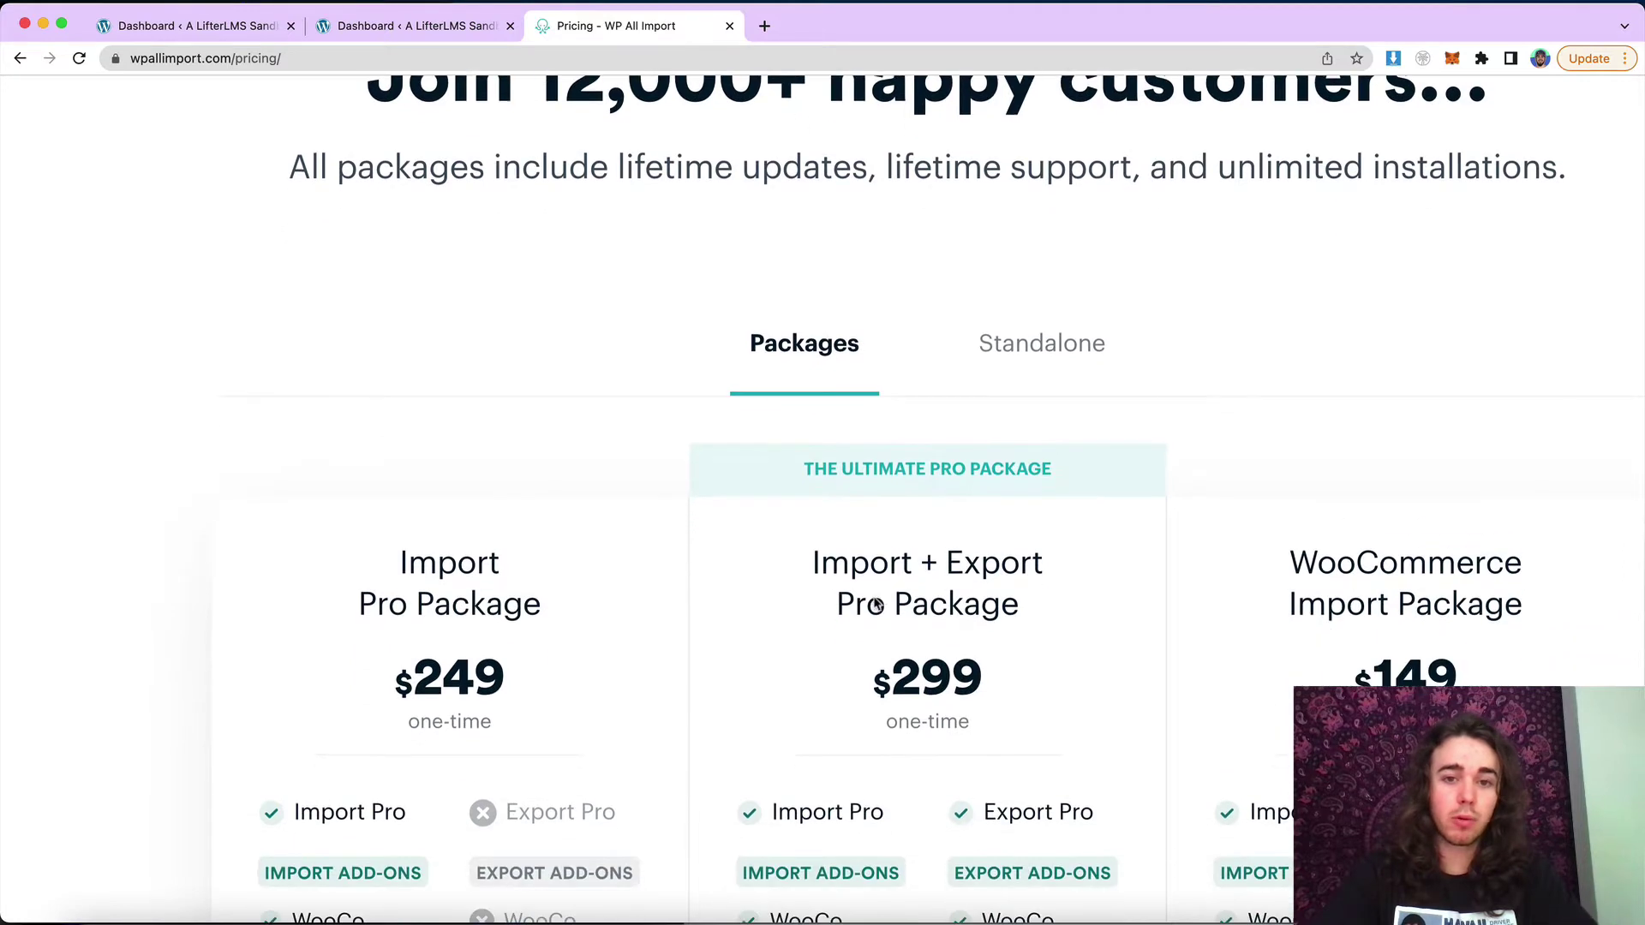
scroll(1032, 716, down, 3)
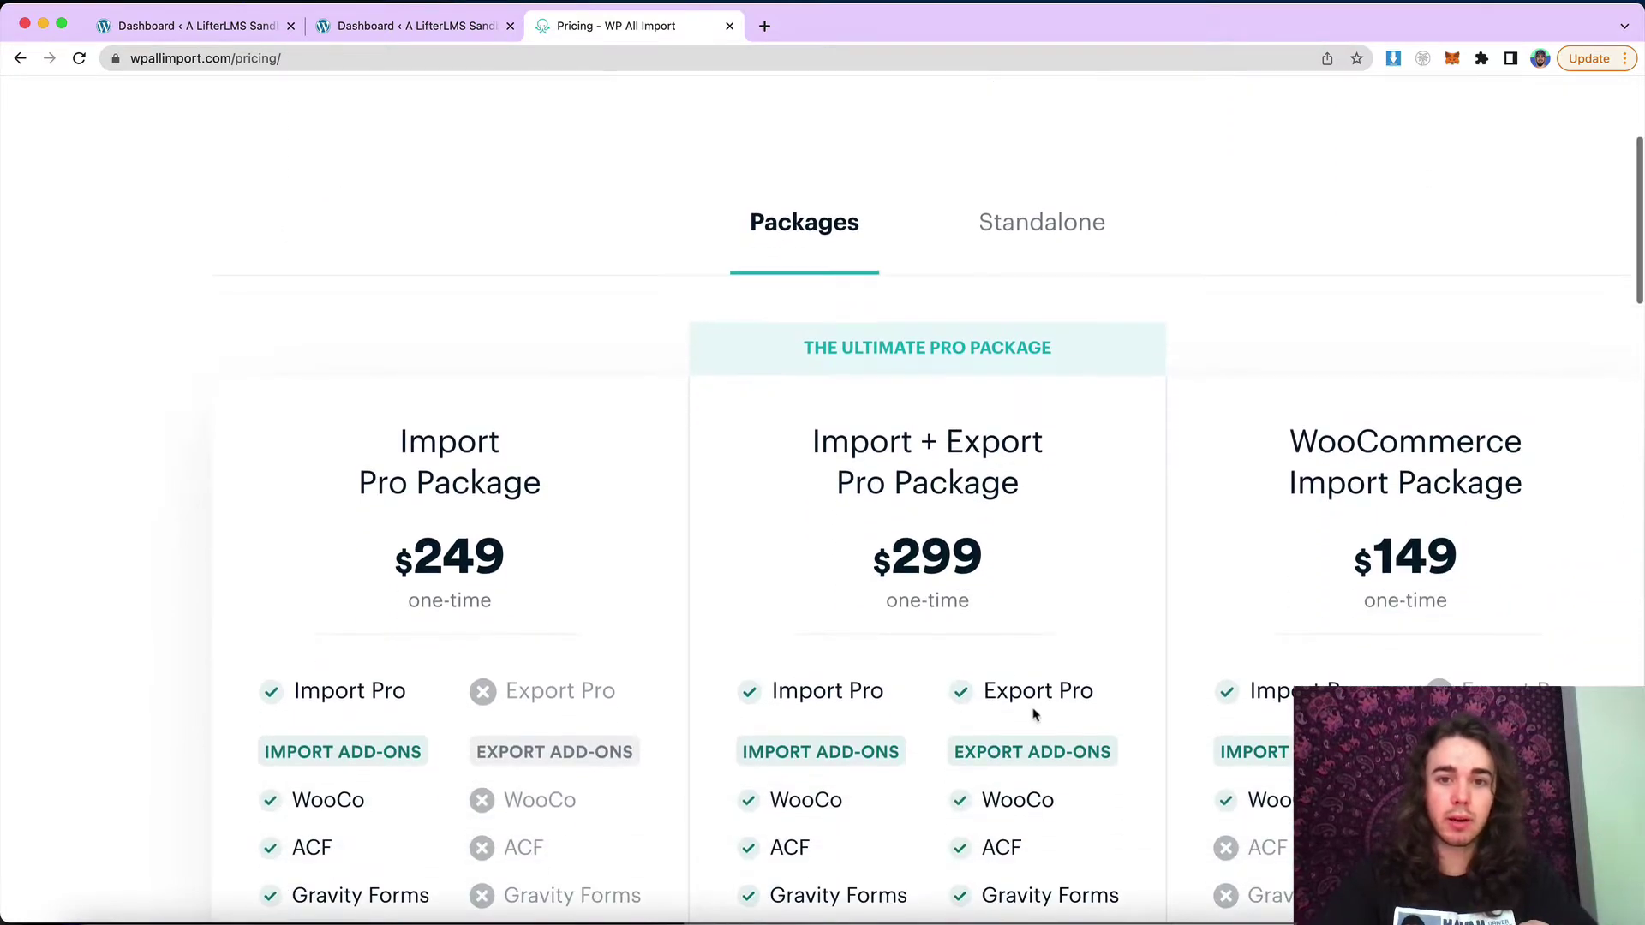
ctrl+scroll(1032, 717, up, 3)
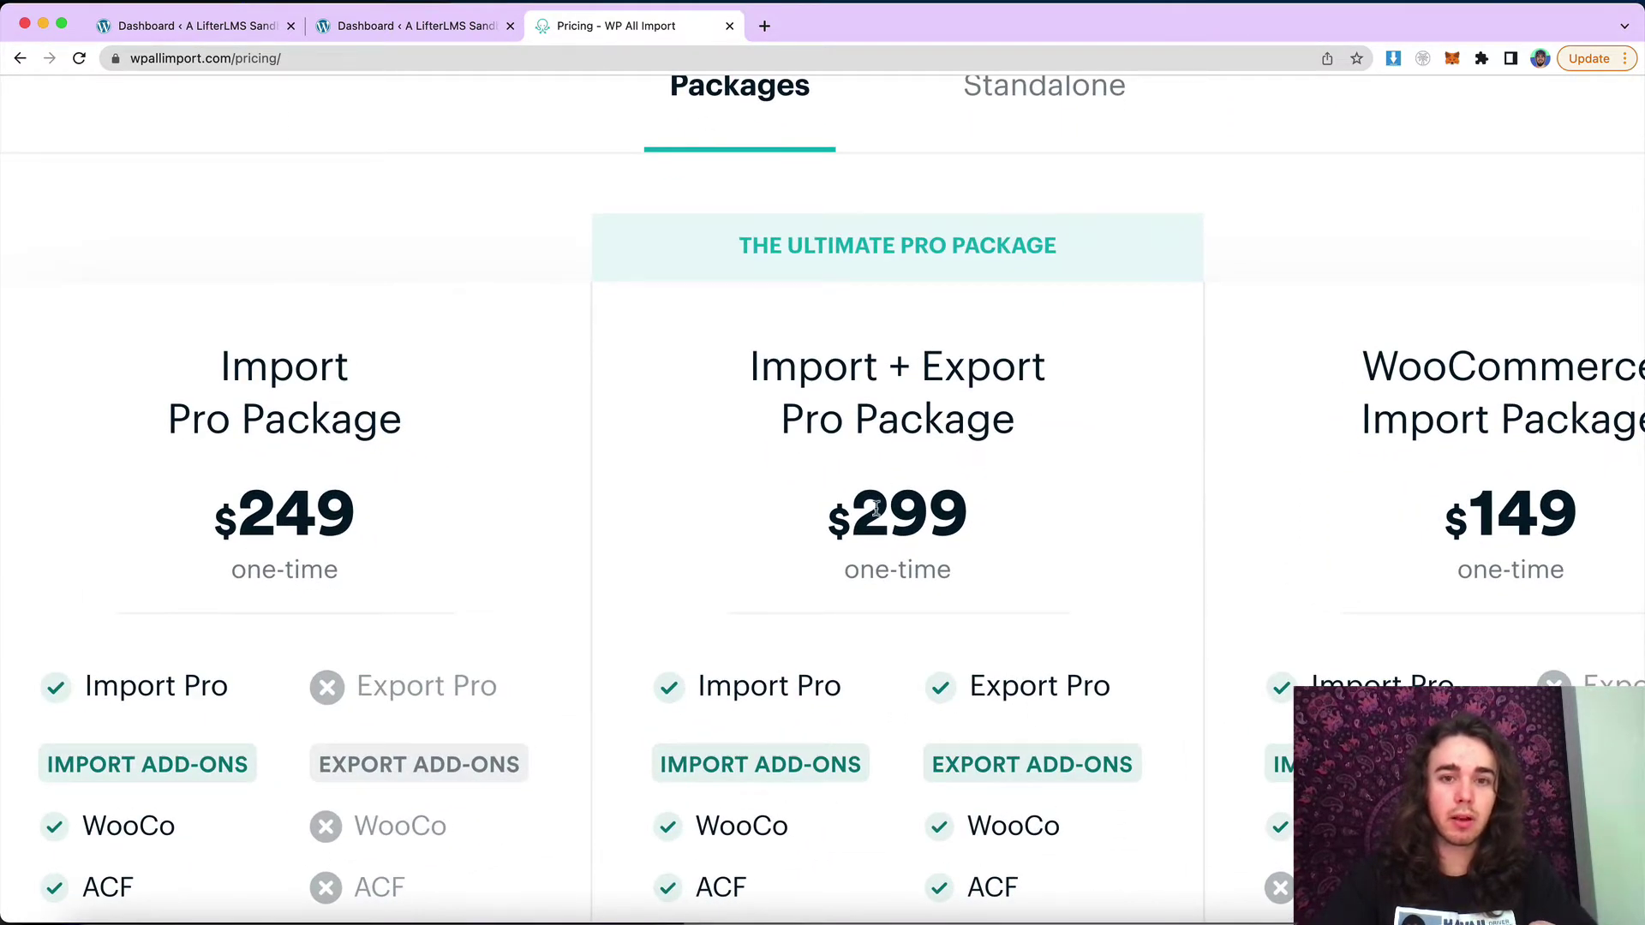
drag(834, 512, 907, 618)
Return to the LearnDash site's WordPress dashboard
scroll(943, 624, down, 3)
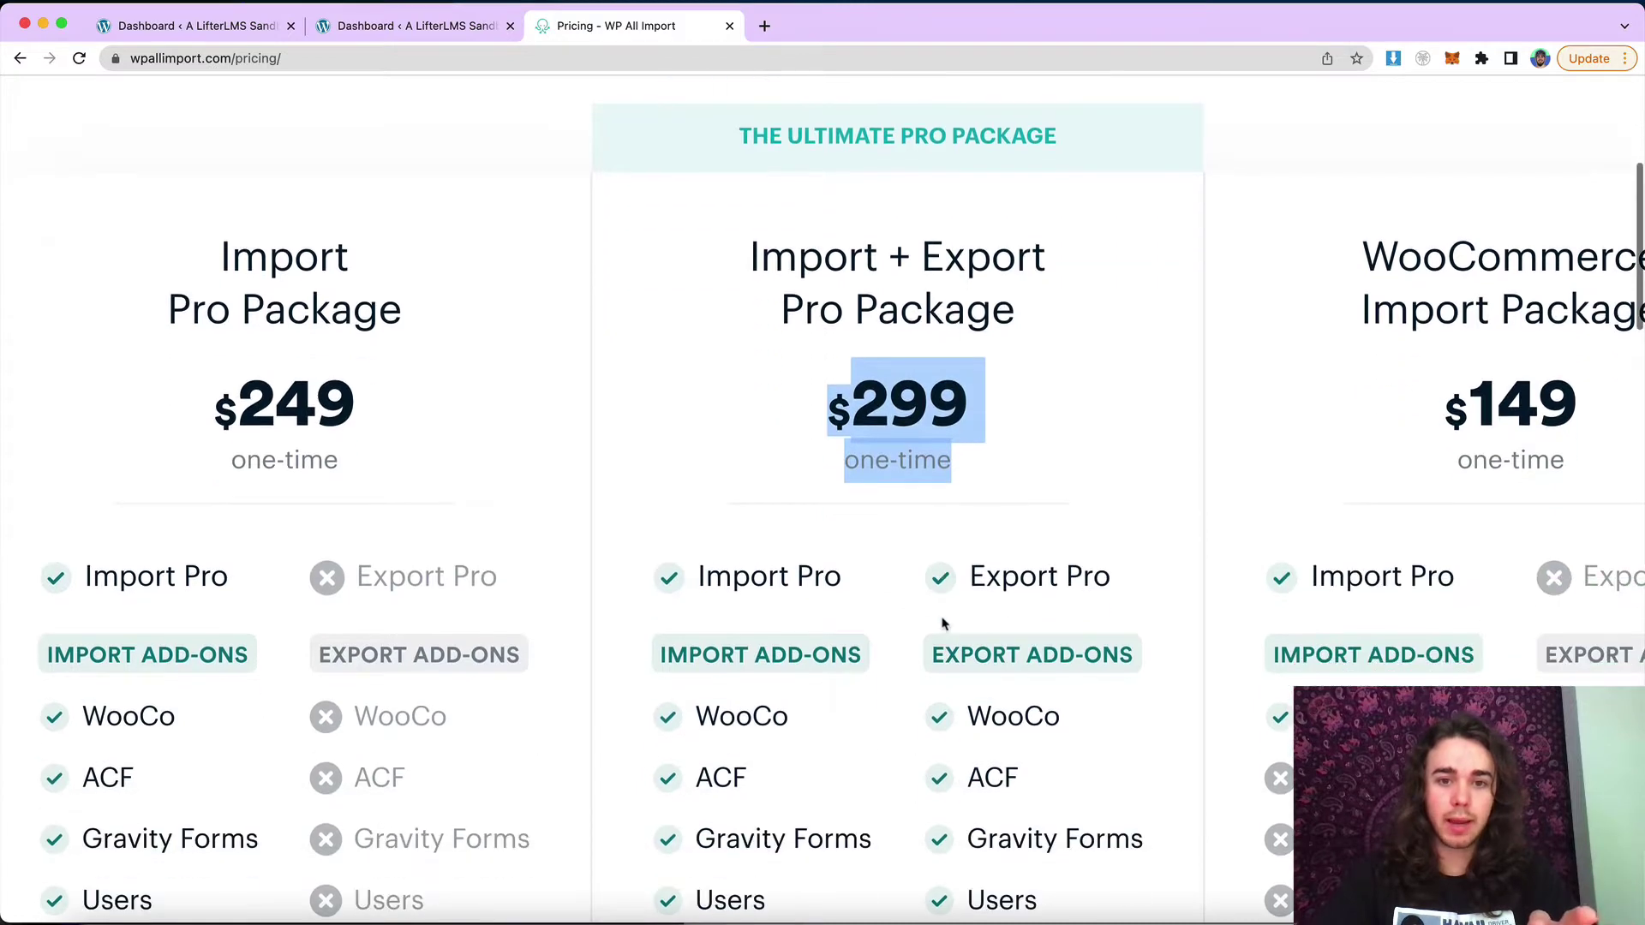
scroll(786, 619, down, 4)
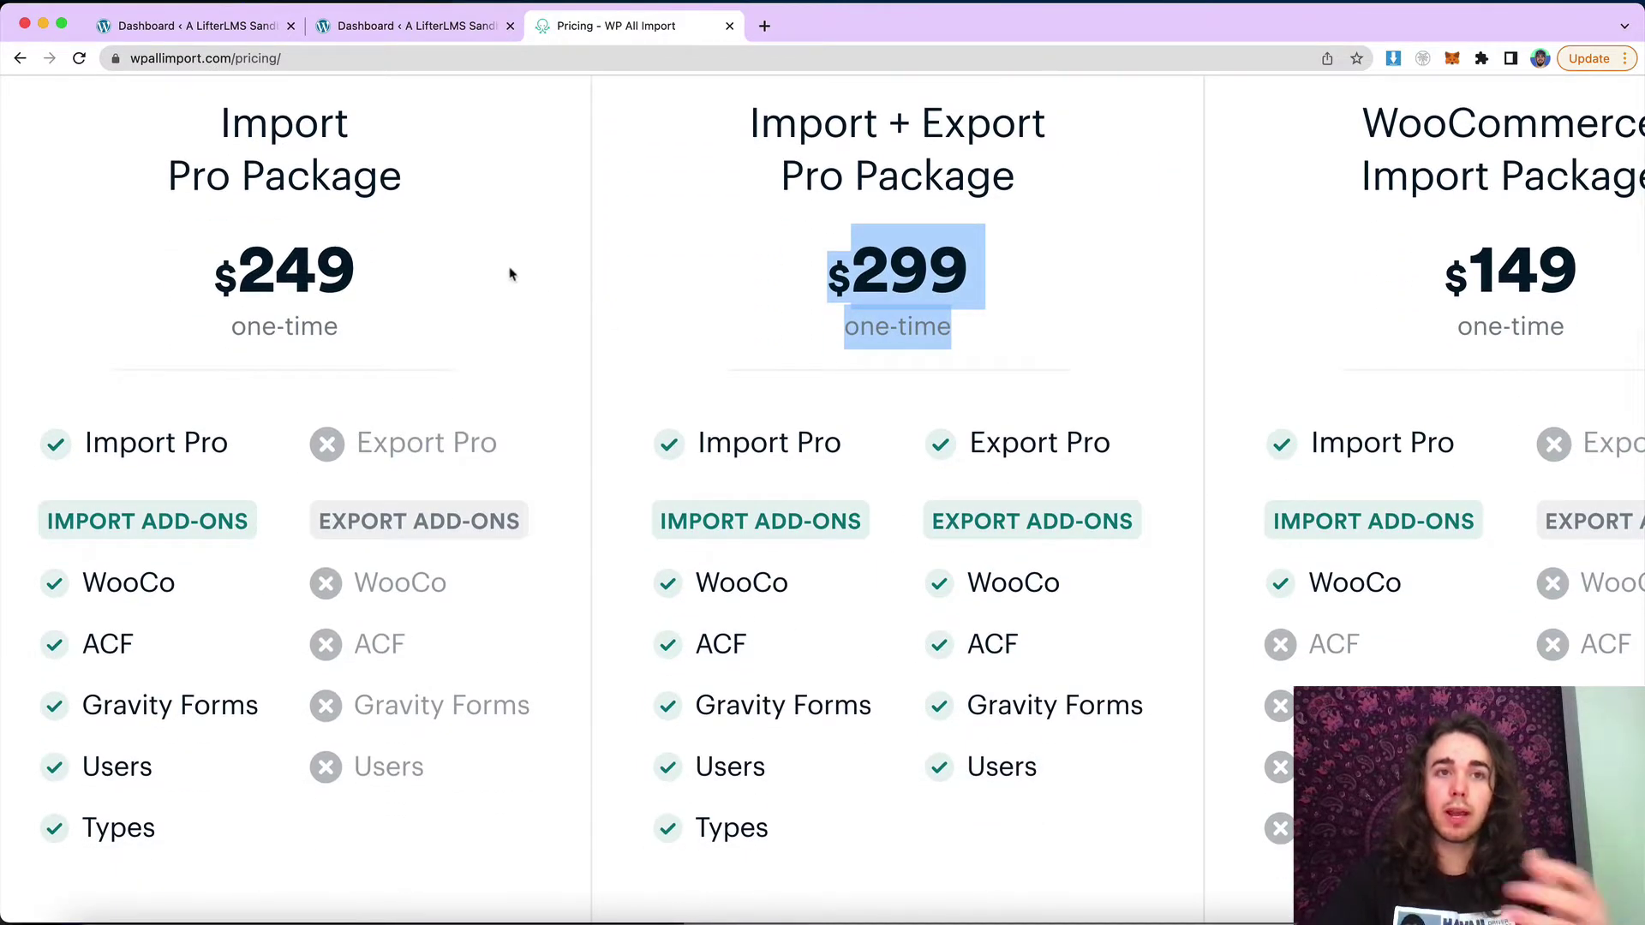
click(218, 34)
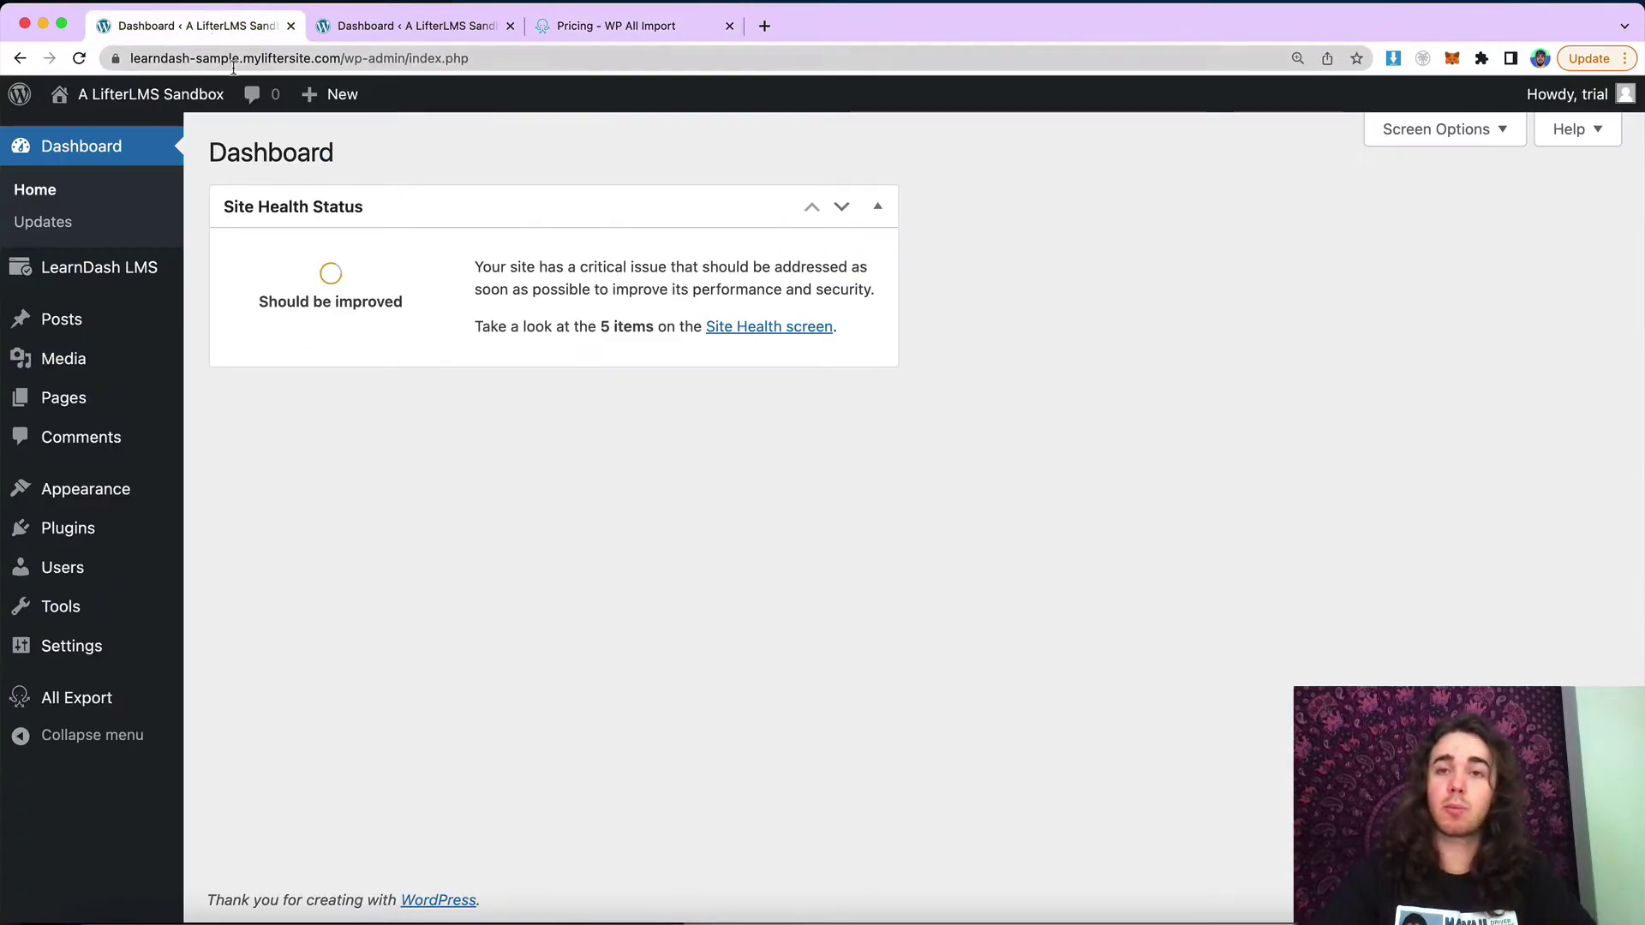
Compare the LifterLMS dashboard with the LearnDash site's dashboard
click(332, 24)
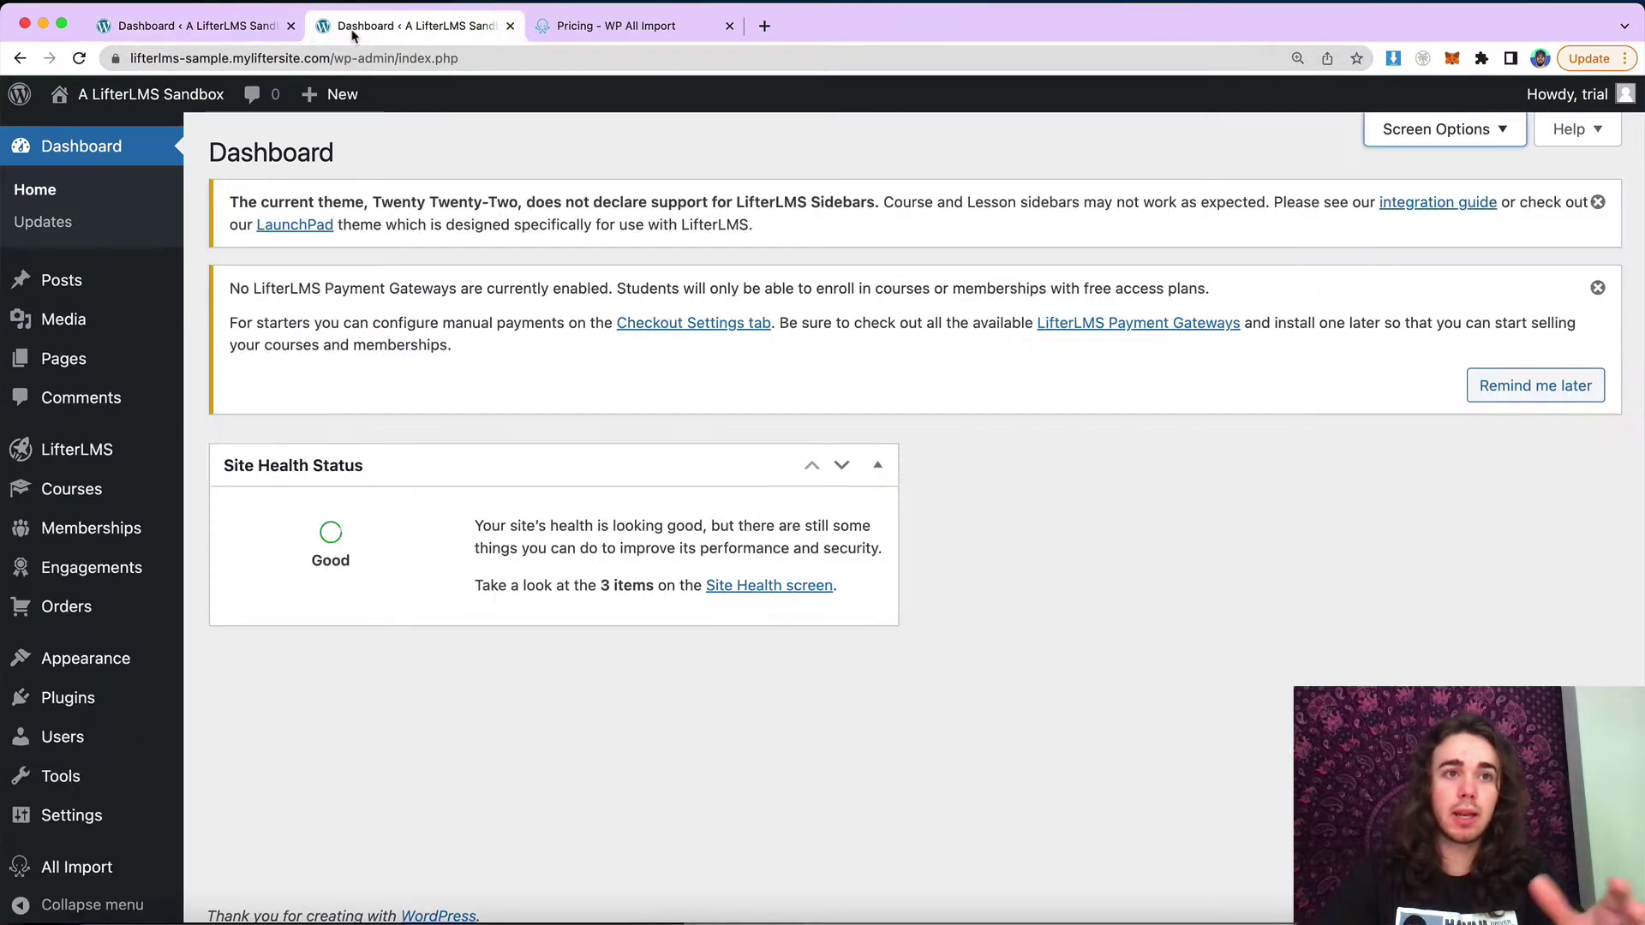
click(232, 32)
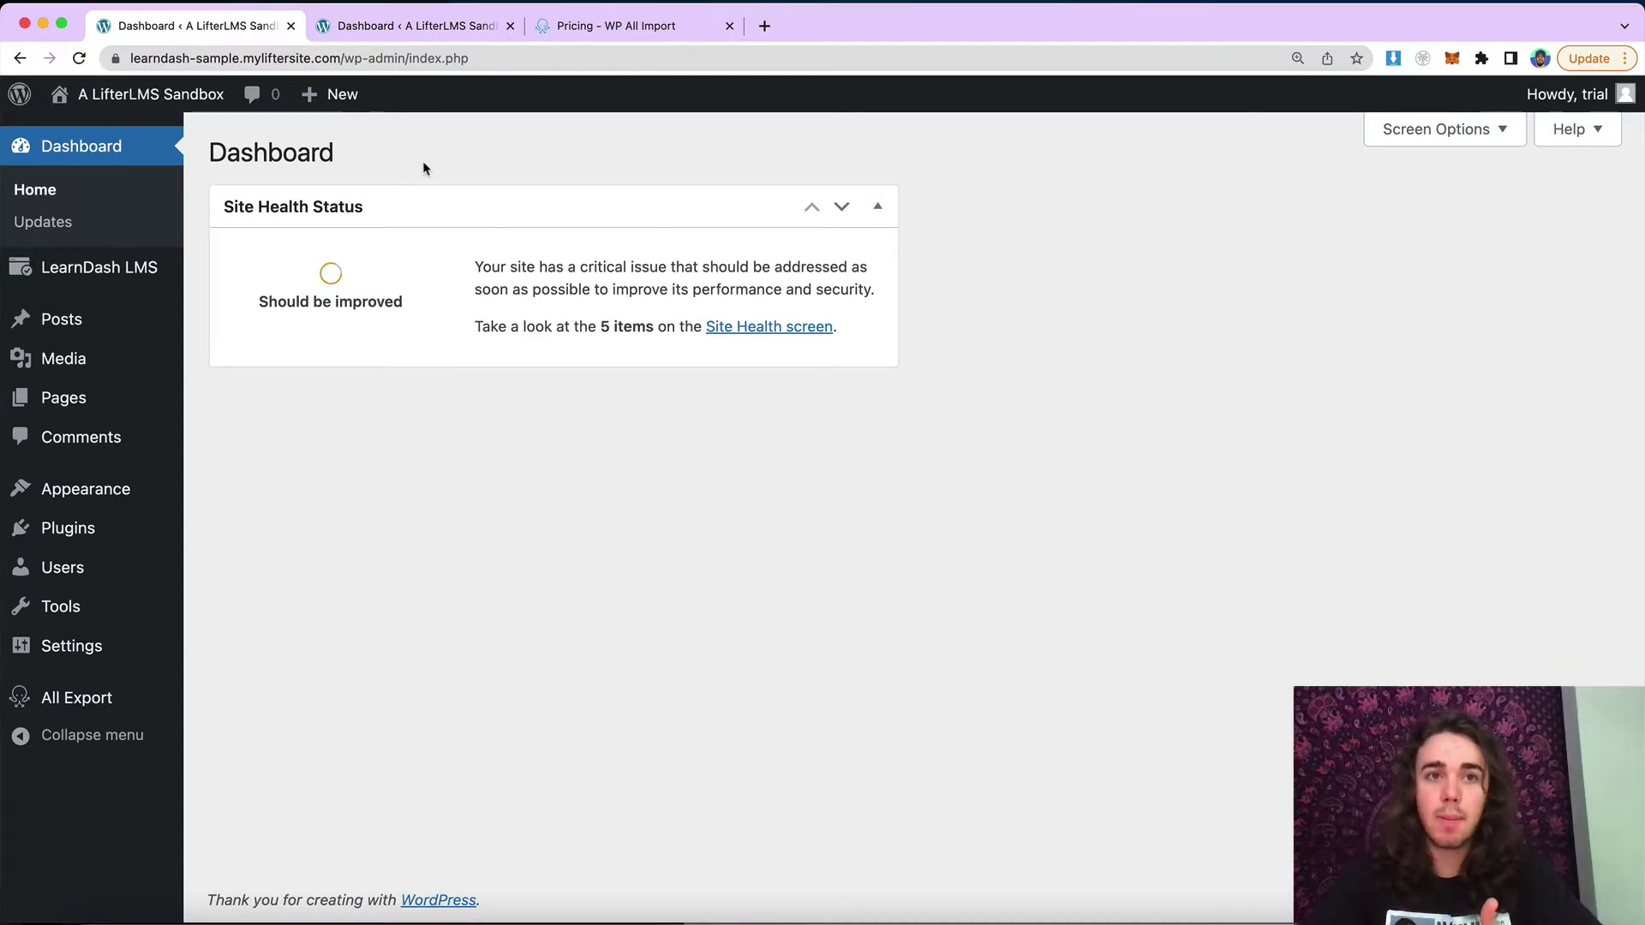
mouse_move(152, 268)
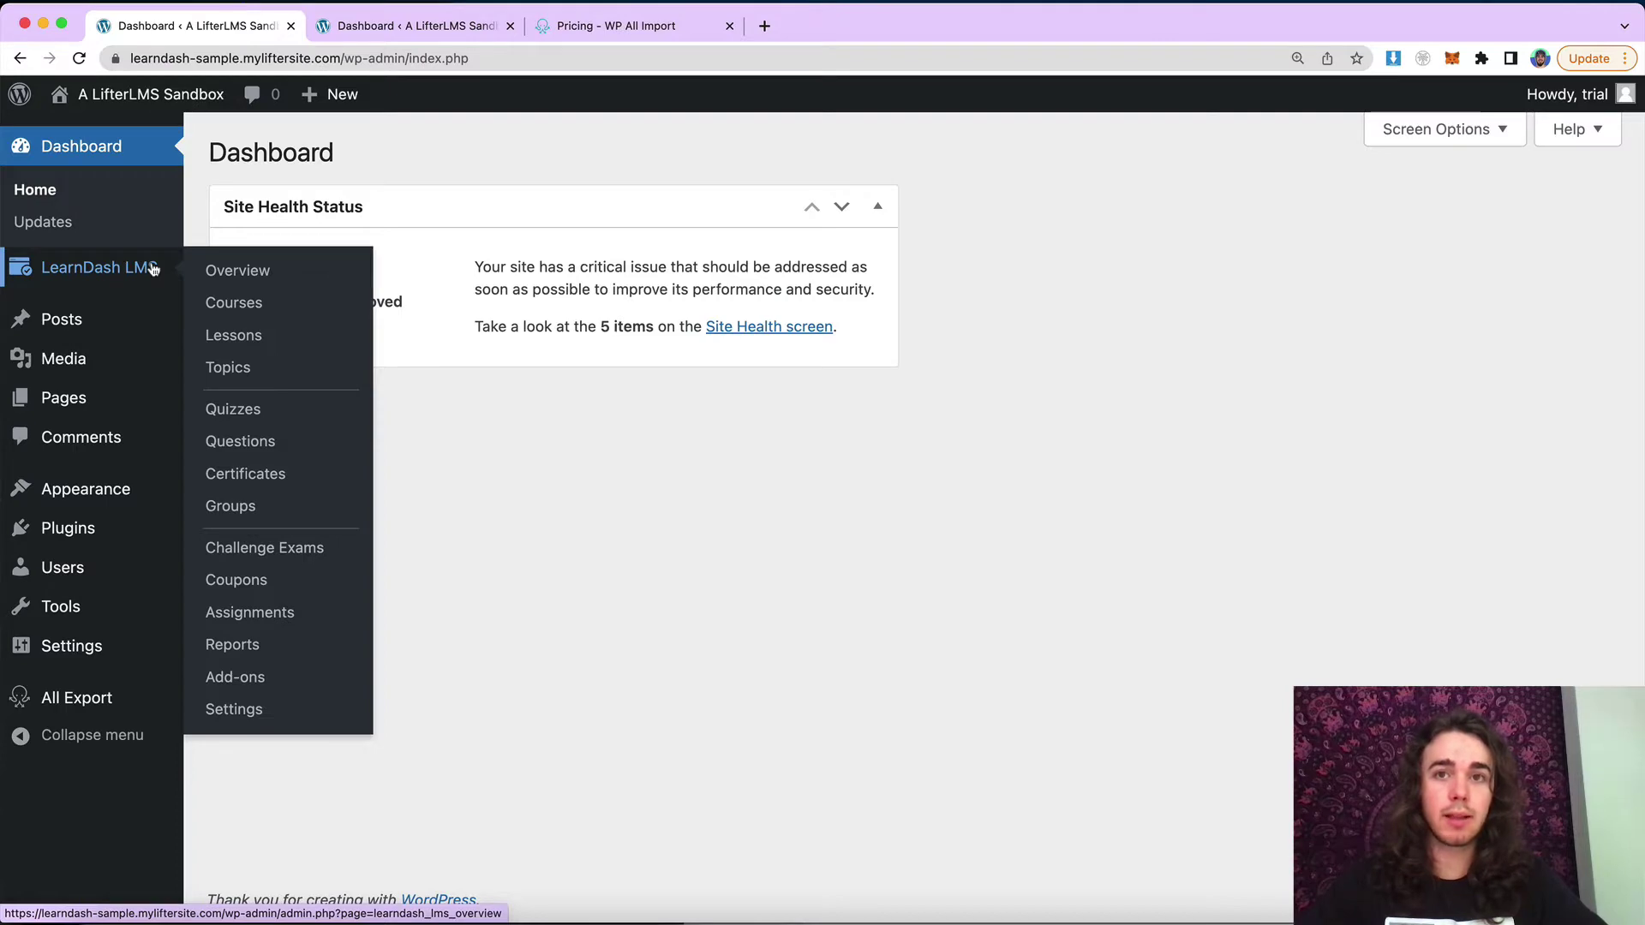
Check the installed plugins list for LearnDash LMS and WP All Export Pro
mouse_move(39, 538)
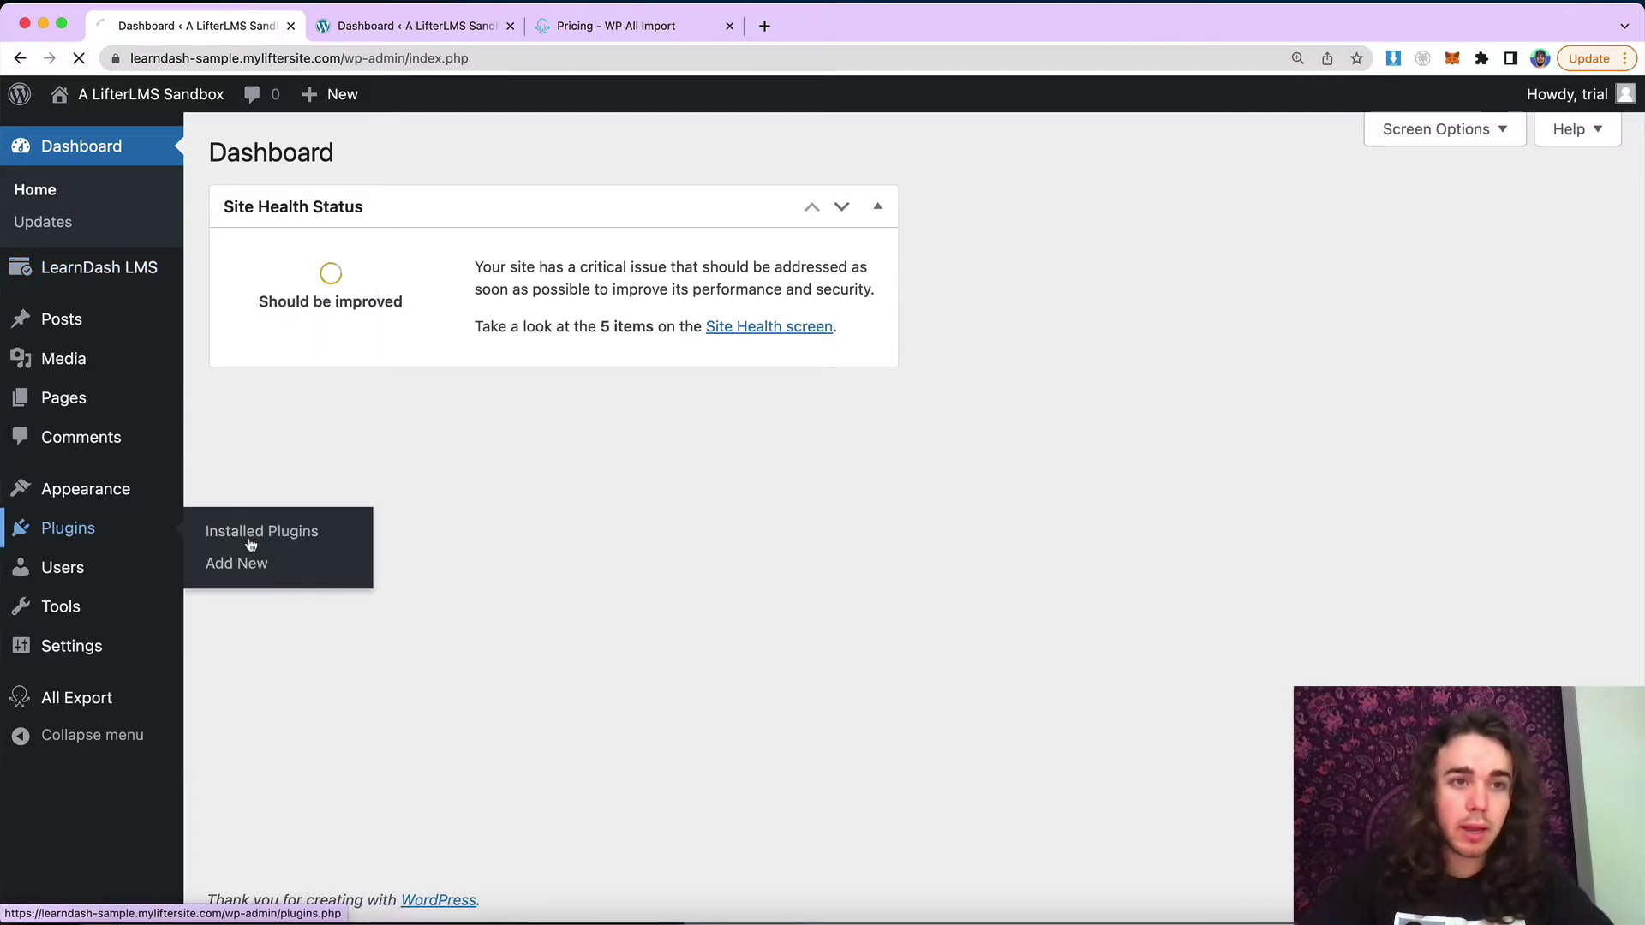
click(292, 531)
scroll(301, 530, up, 5)
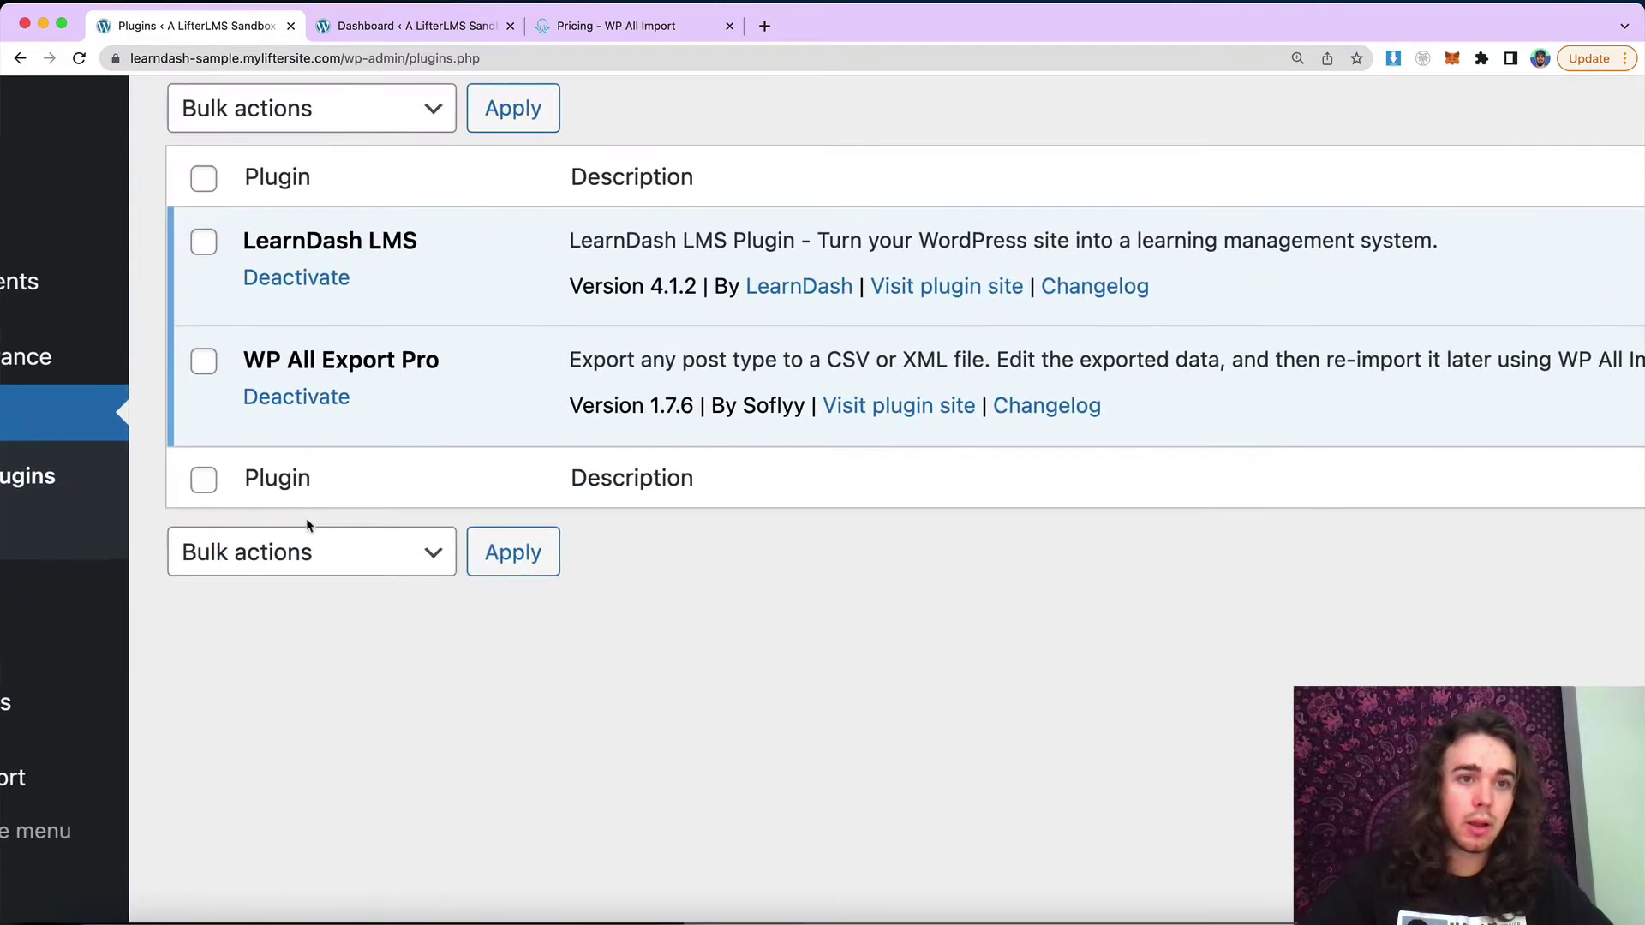
drag(251, 240, 461, 245)
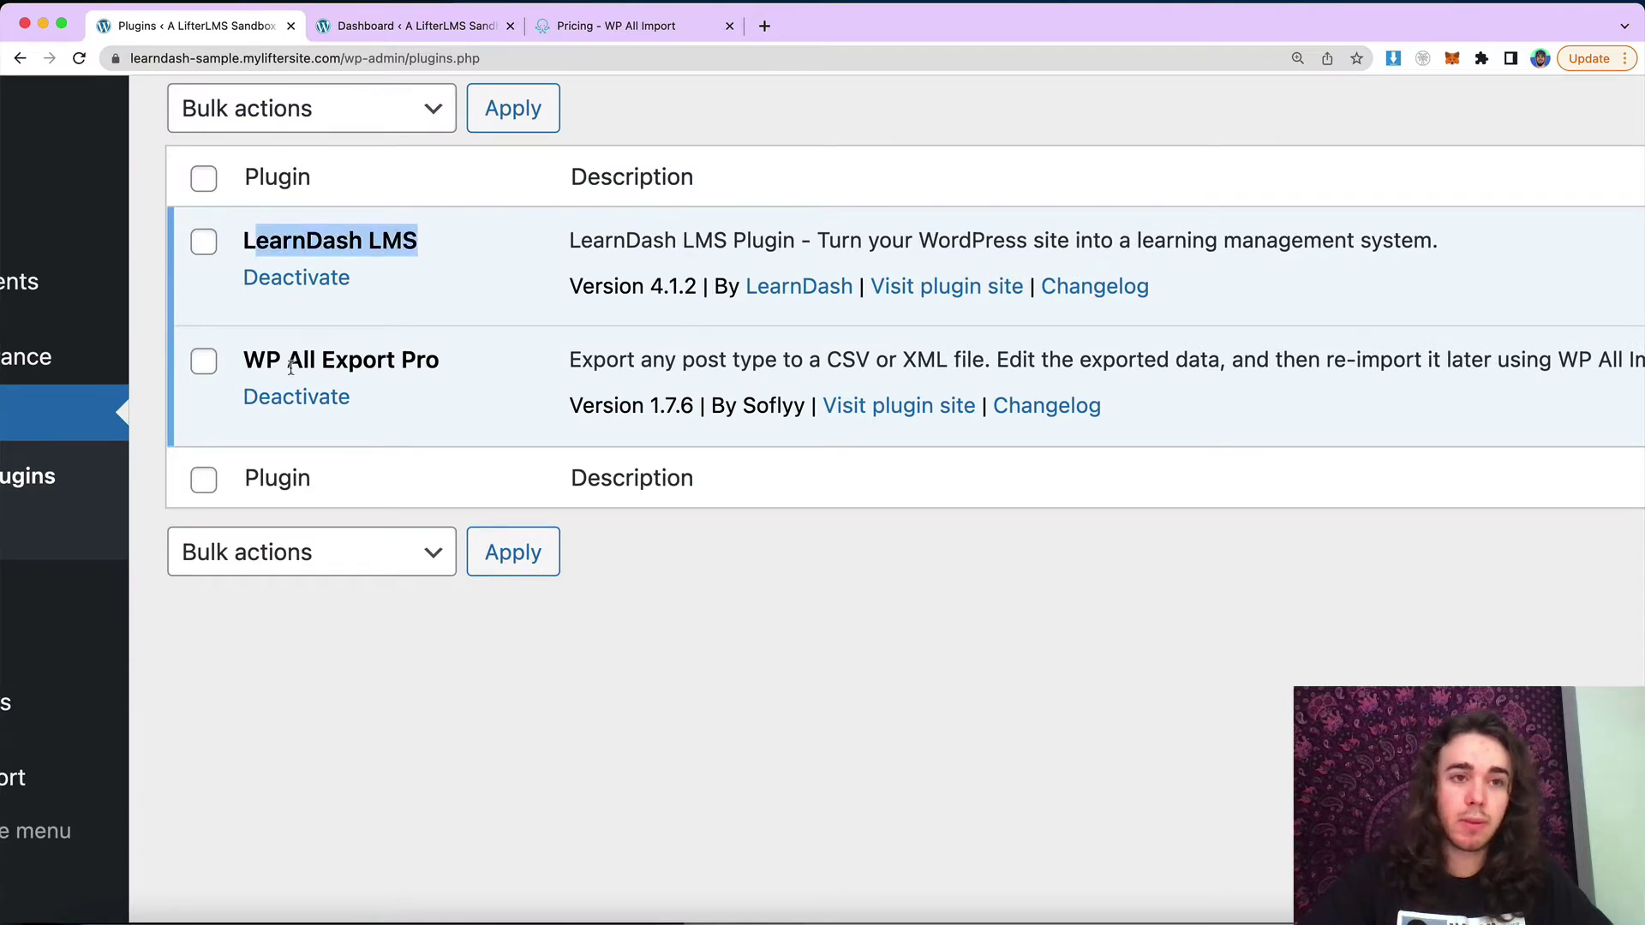
drag(247, 362, 469, 367)
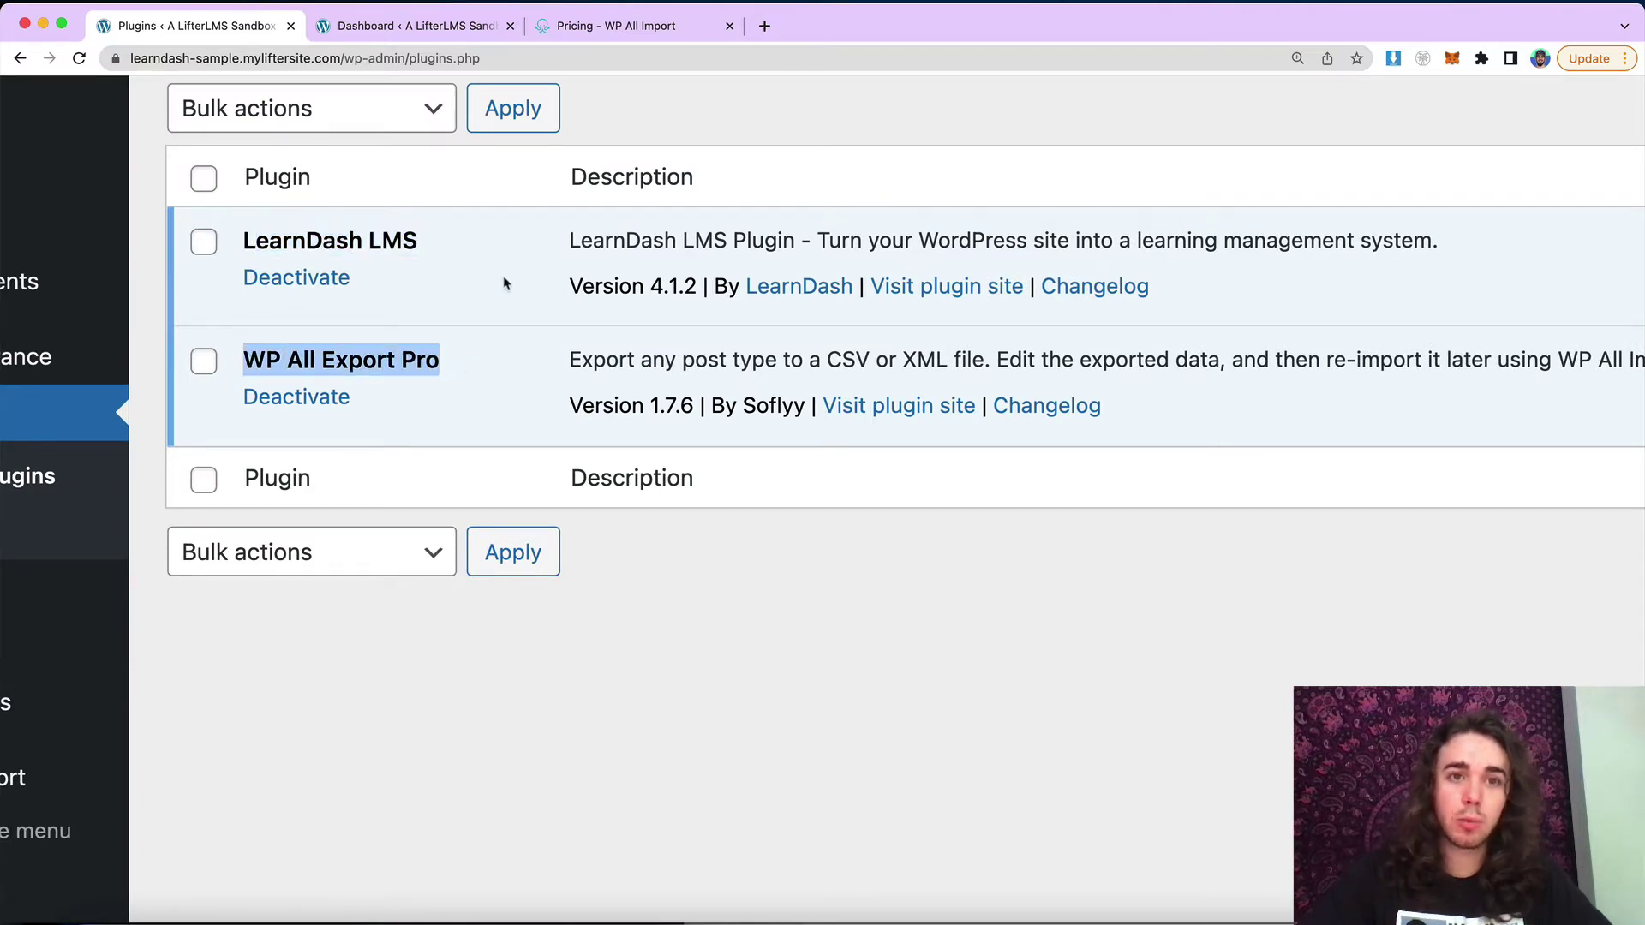
scroll(577, 147, down, 5)
click(576, 141)
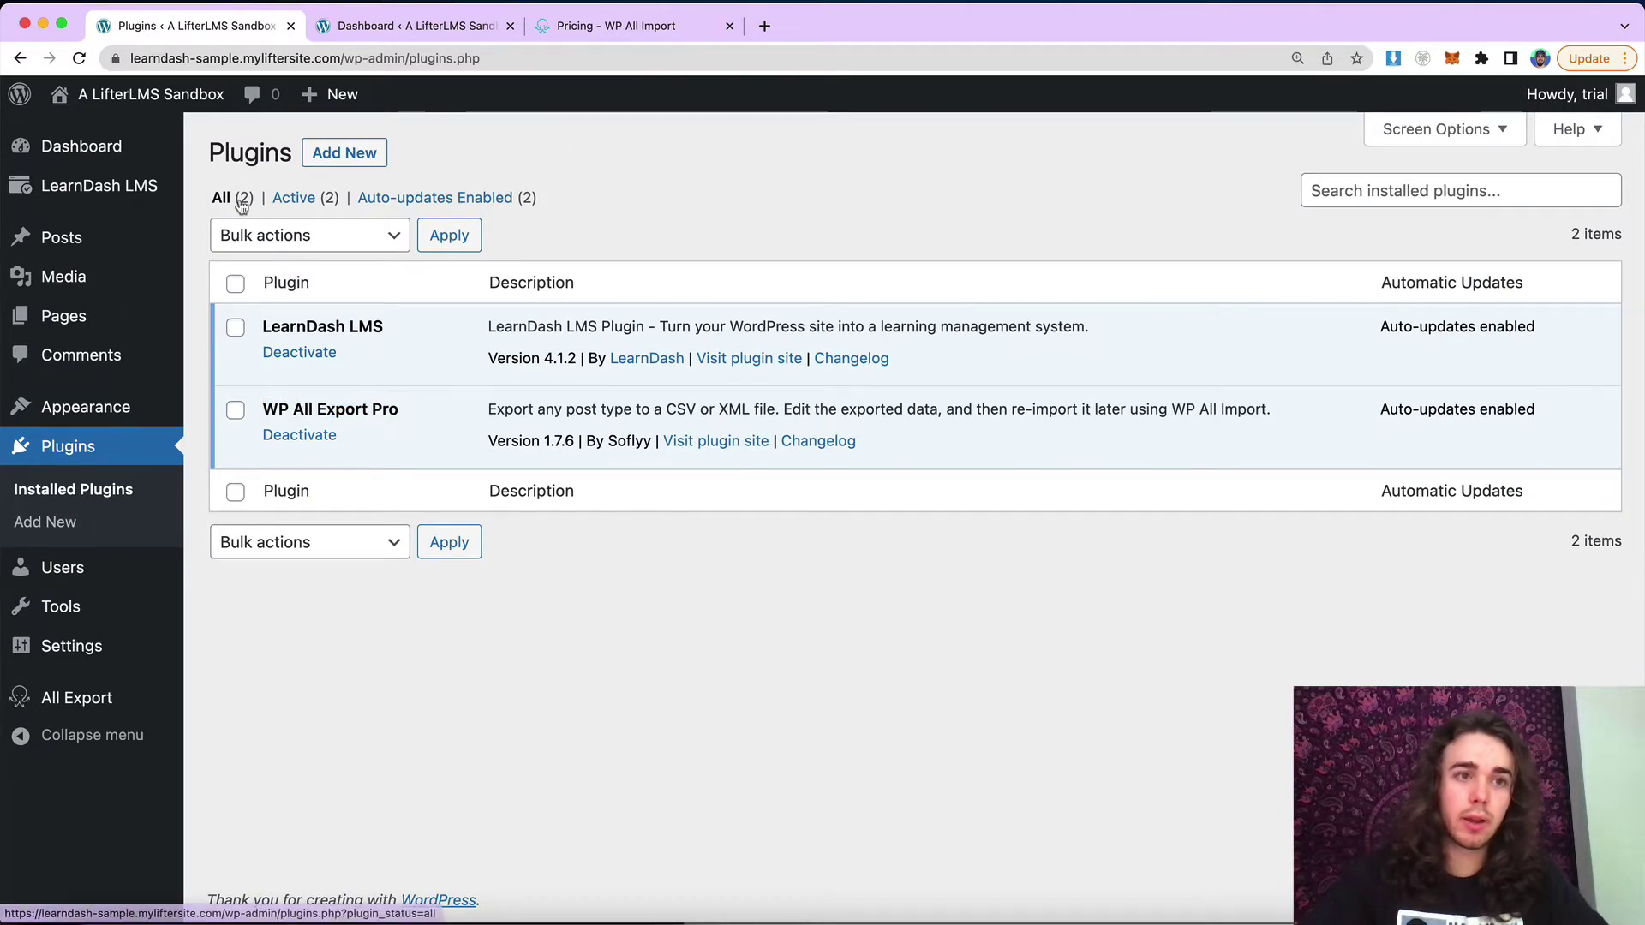
View Will's Online Course from LearnDash Courses to confirm its three lessons, then return
mouse_move(128, 186)
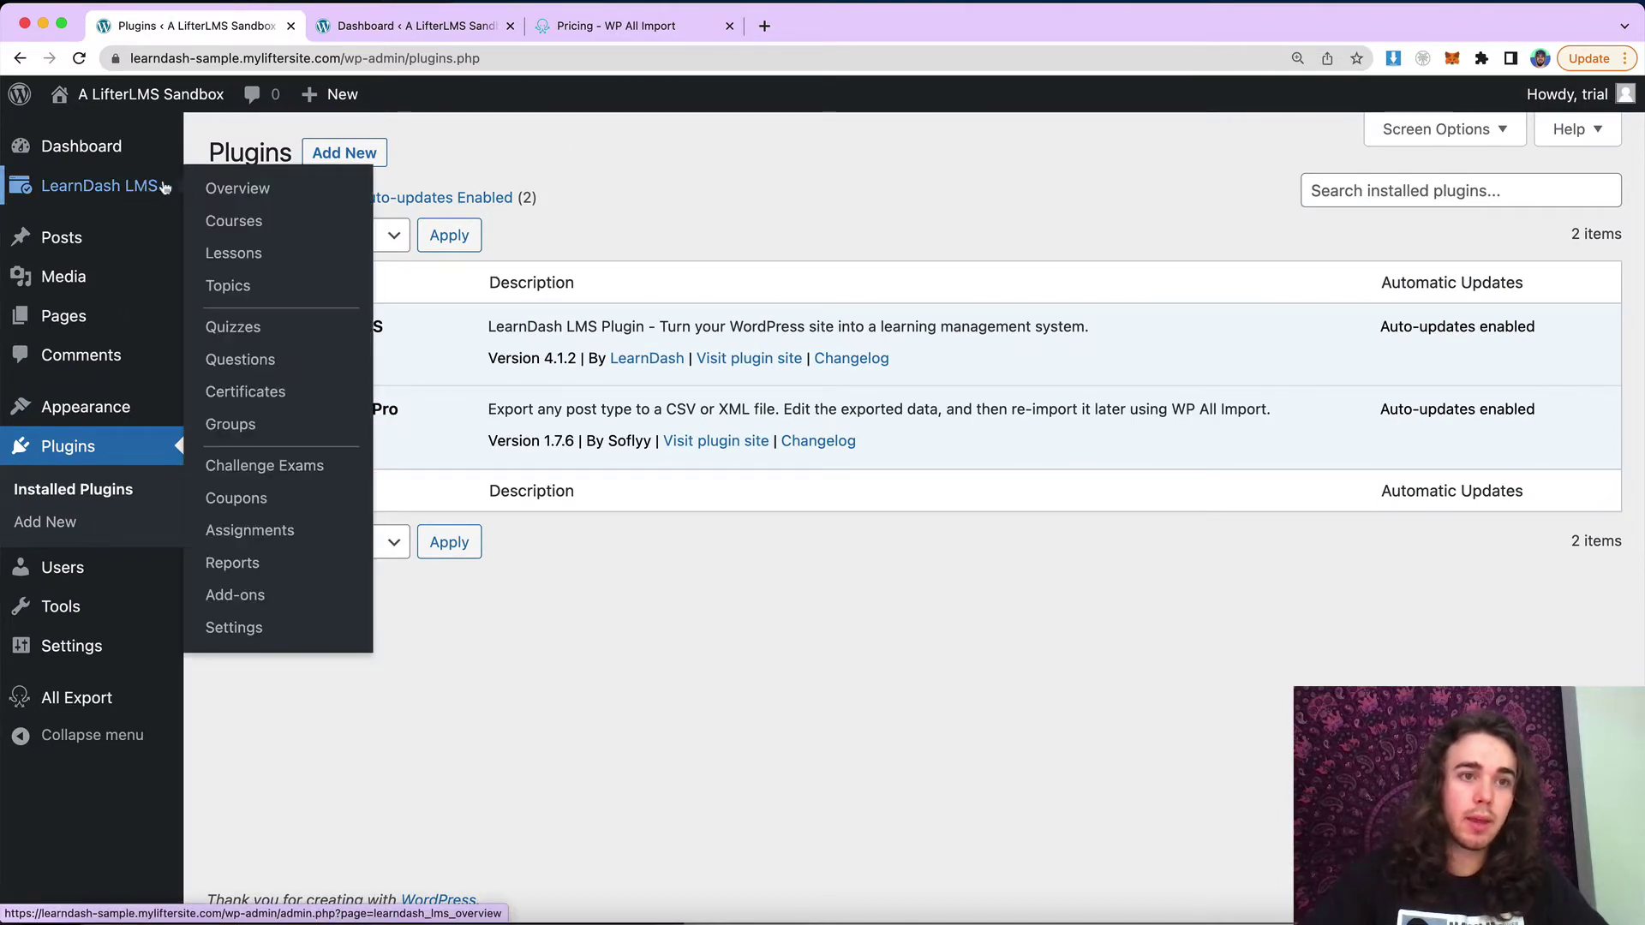
click(236, 223)
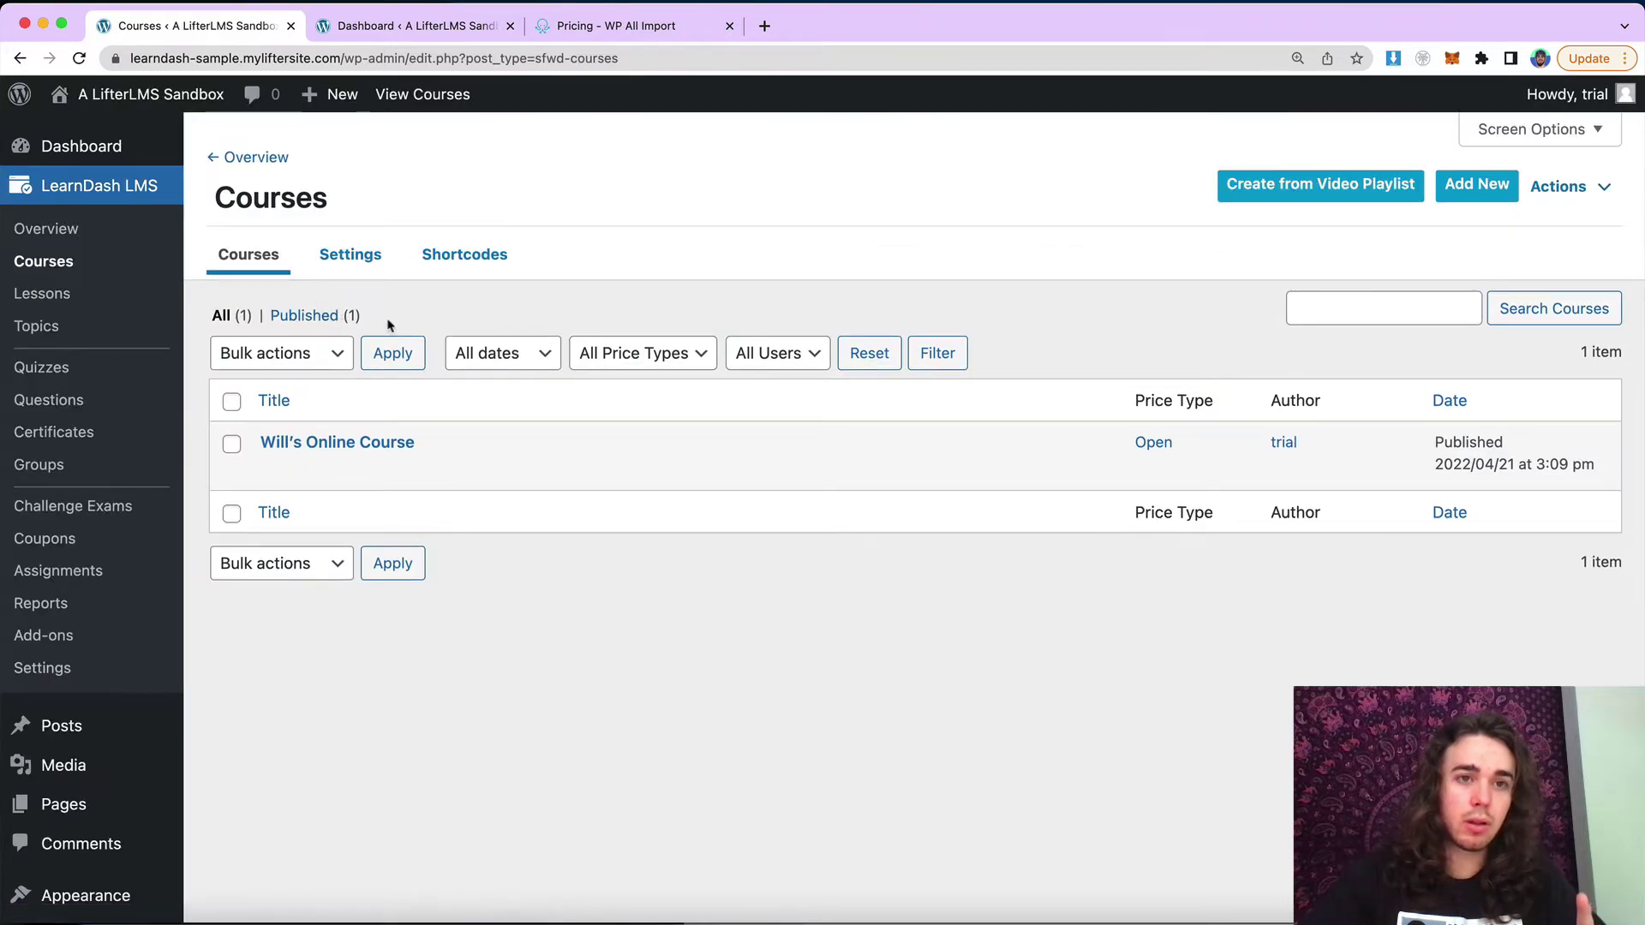
drag(219, 204, 313, 204)
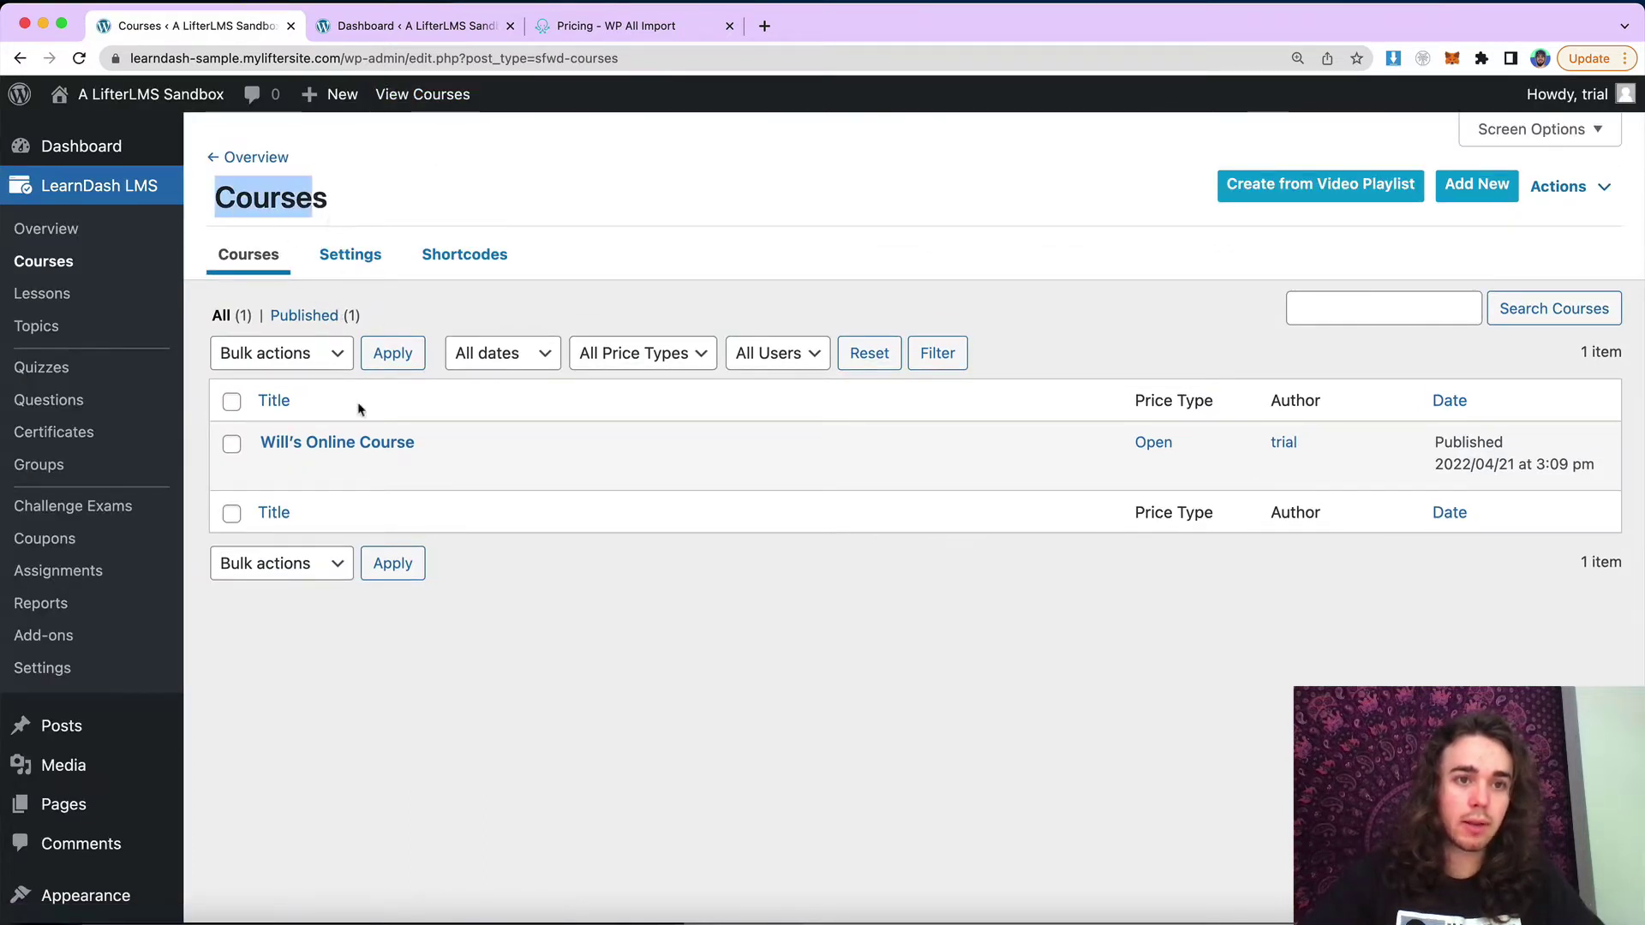
mouse_move(323, 455)
click(444, 476)
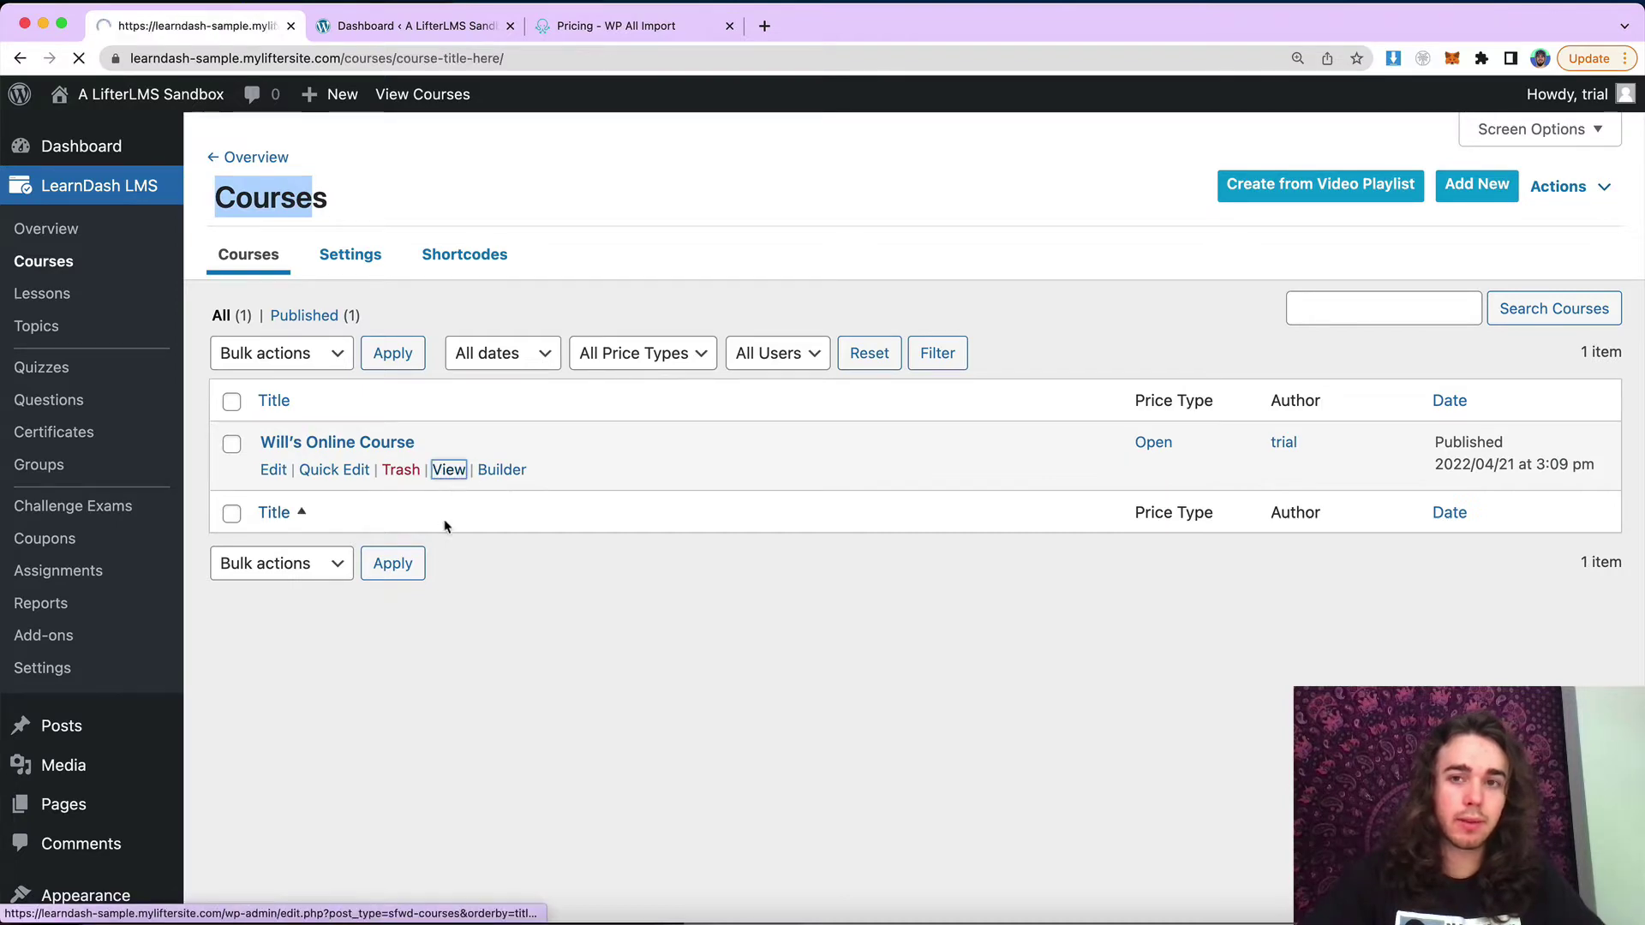
scroll(446, 524, down, 10)
scroll(447, 532, down, 8)
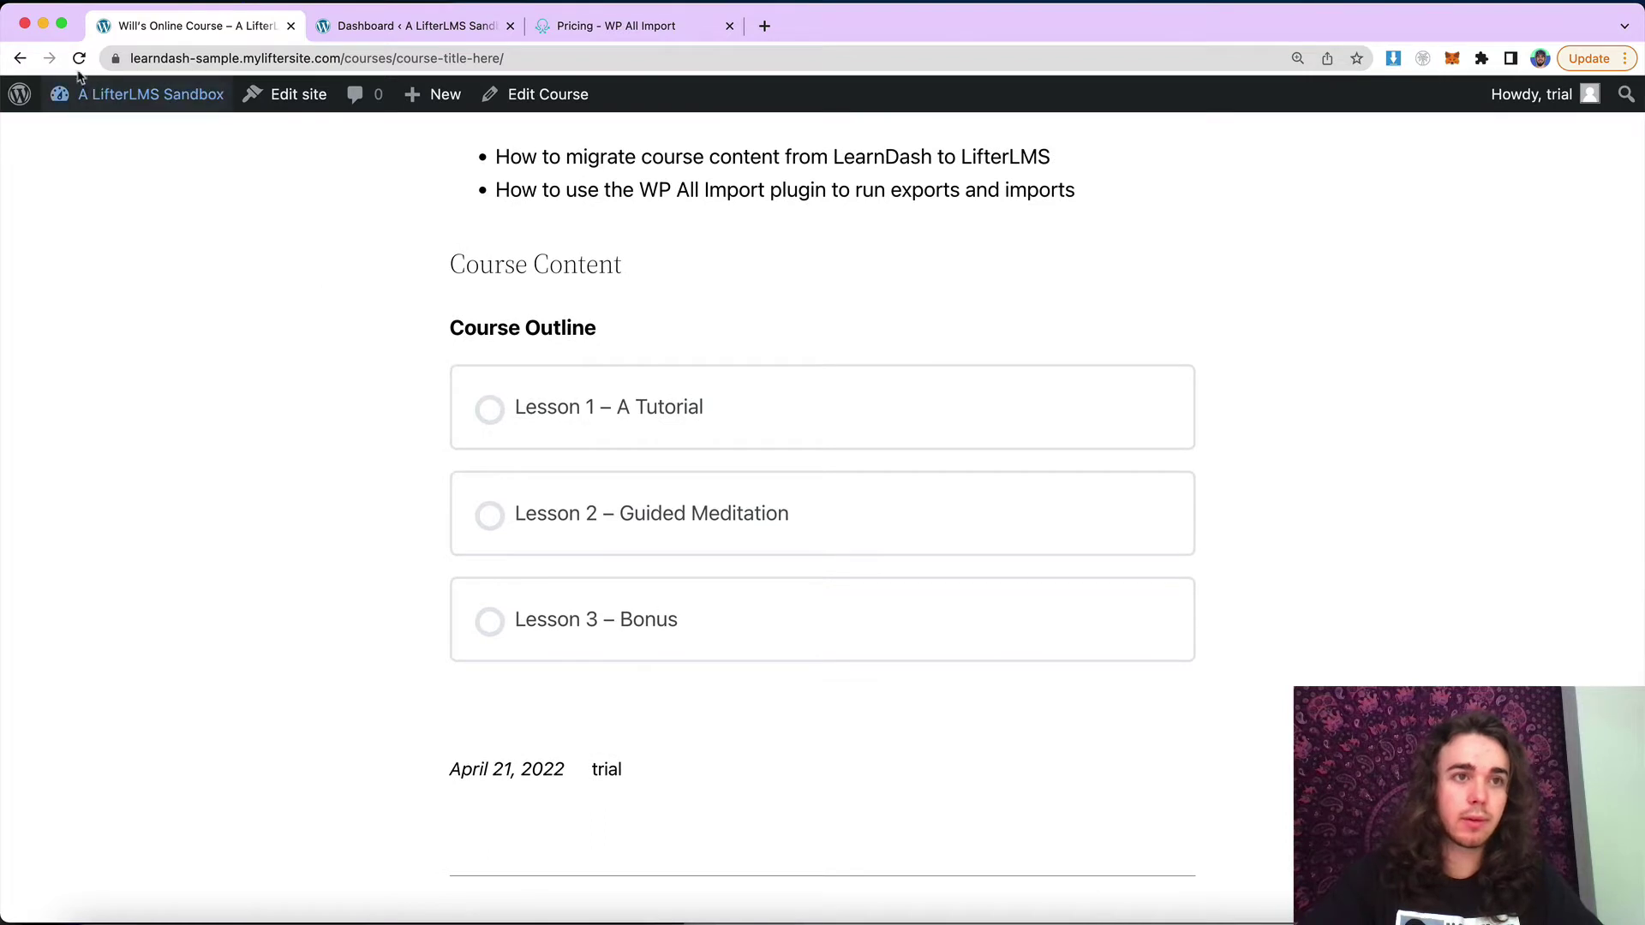
click(19, 58)
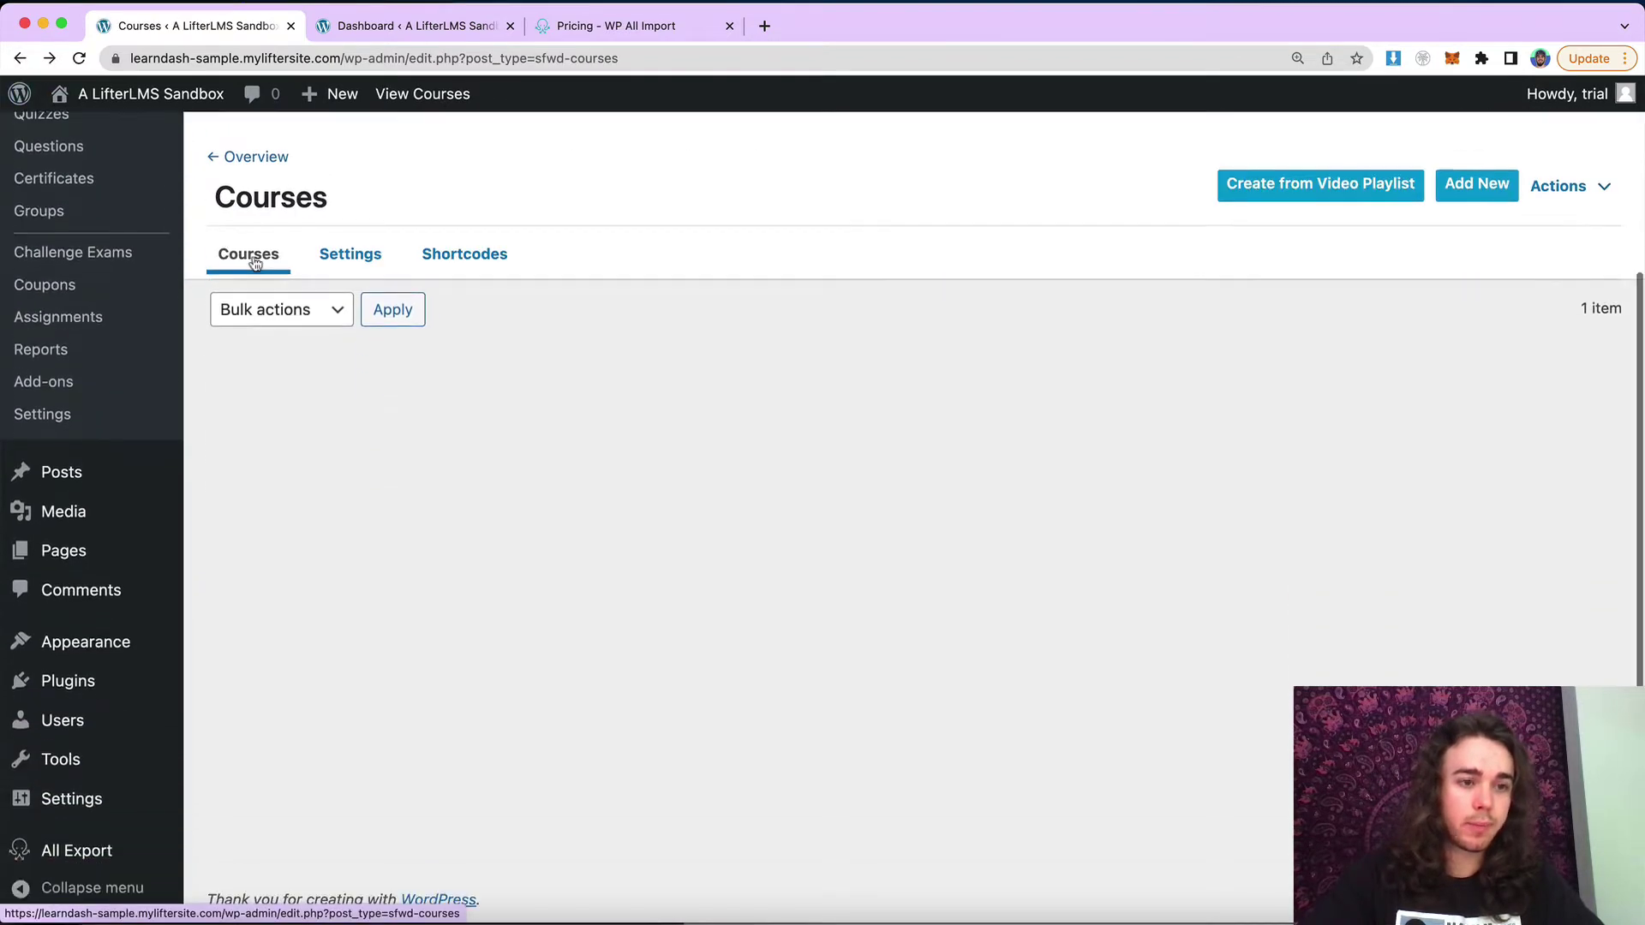
Start a new WP All Export export with Courses as the content type
mouse_move(86, 848)
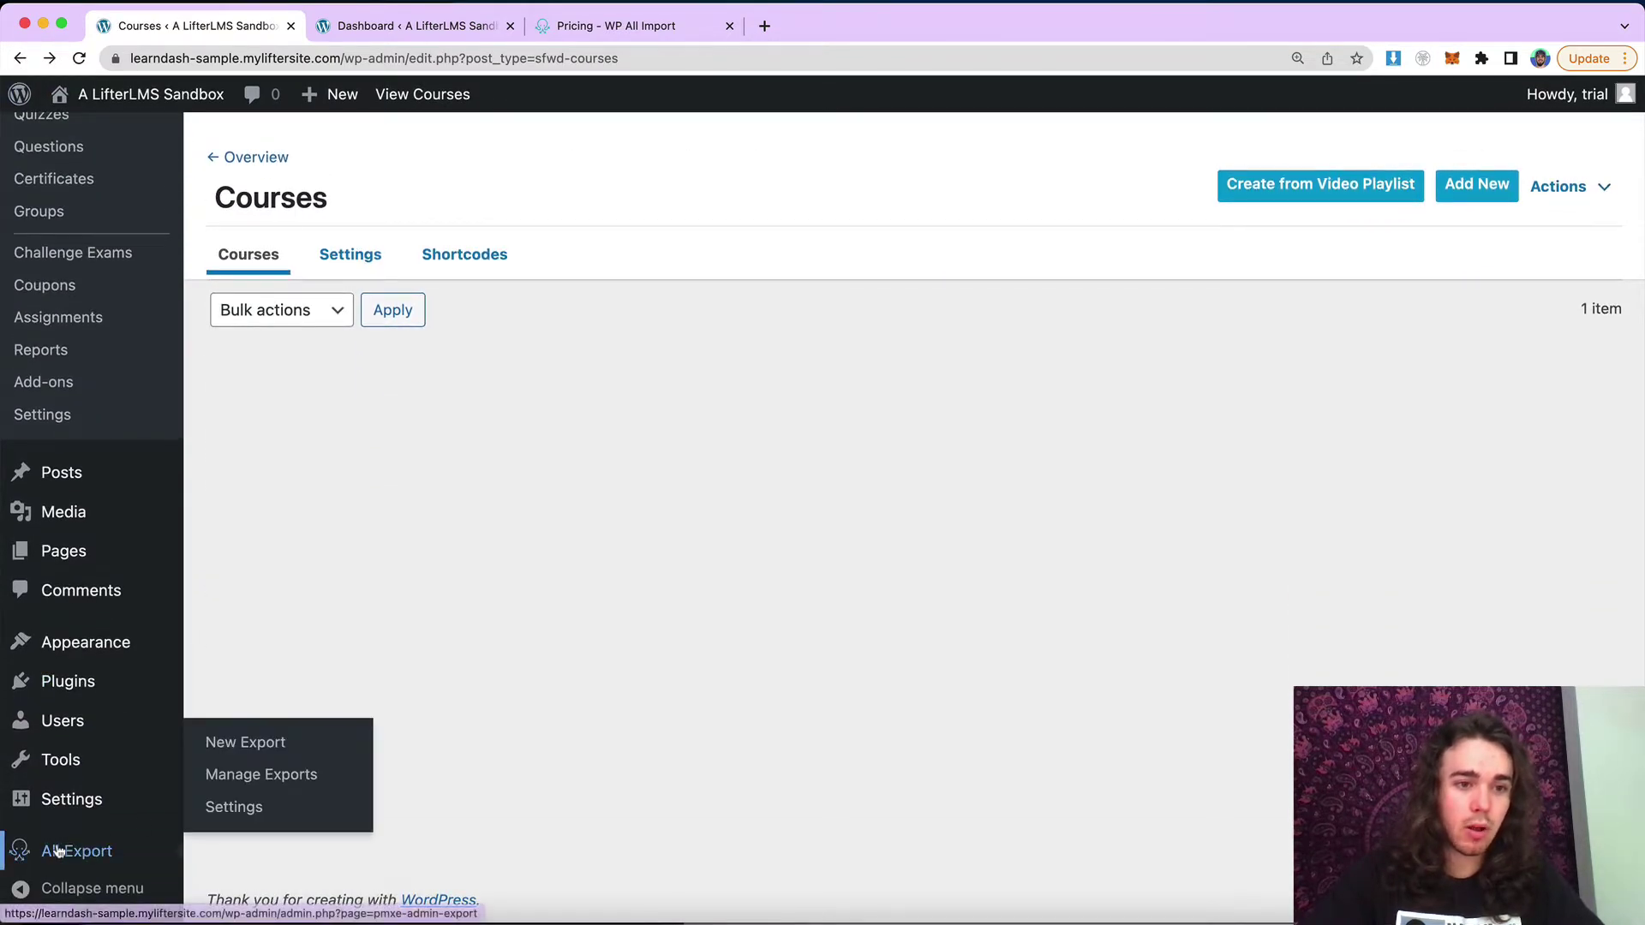
click(245, 743)
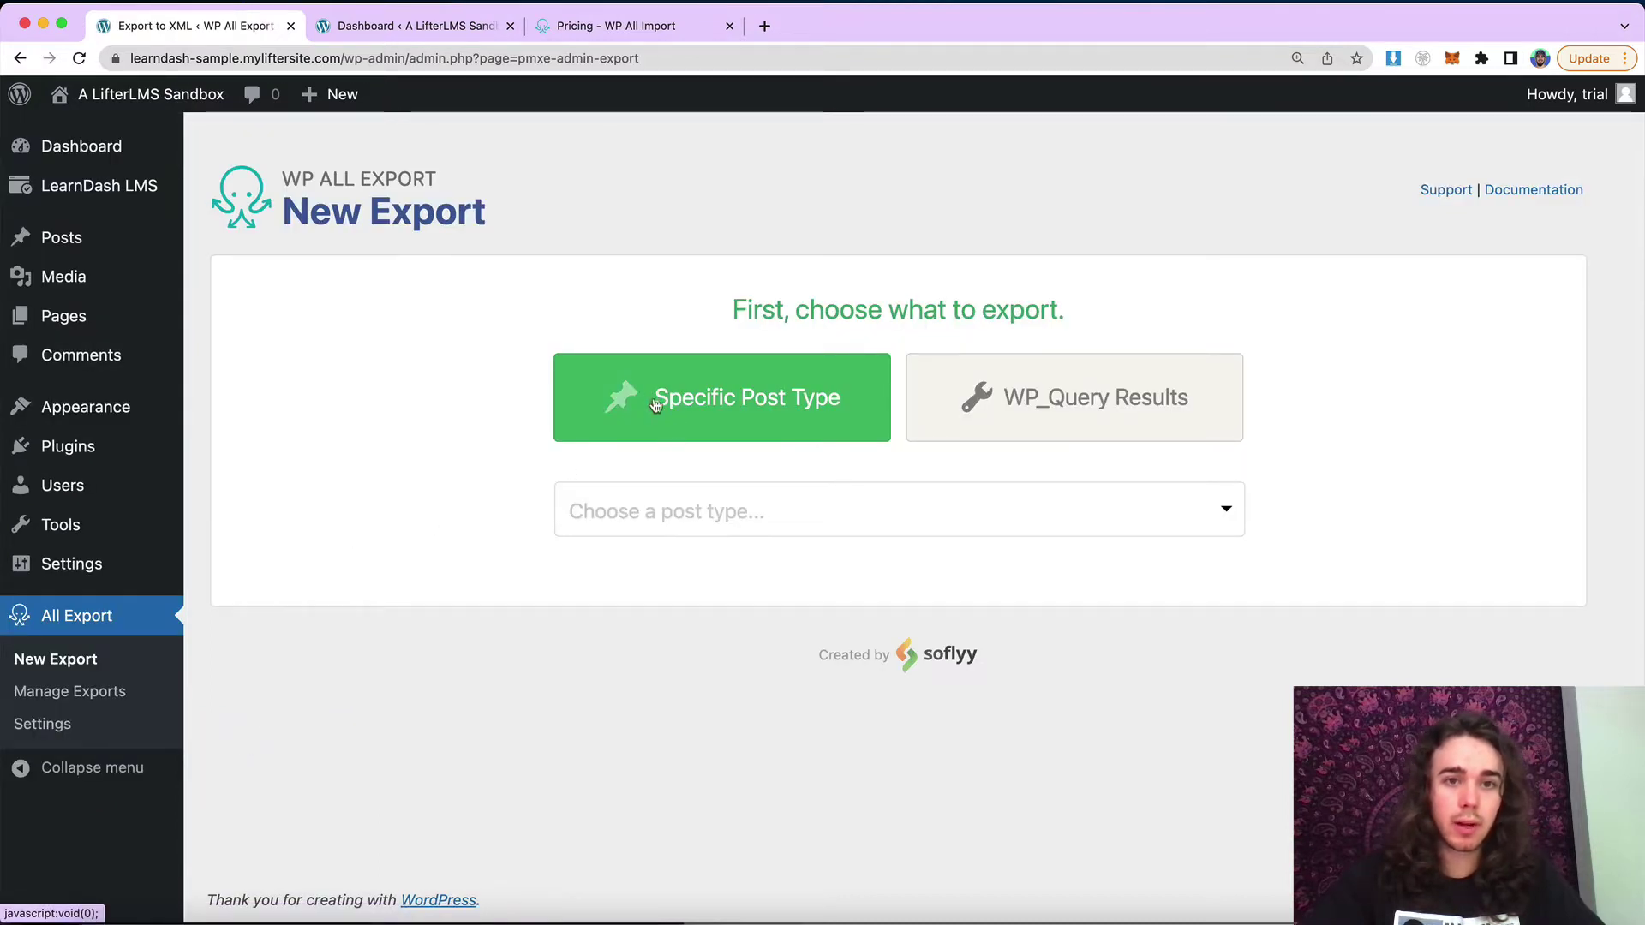
click(682, 511)
scroll(683, 510, down, 3)
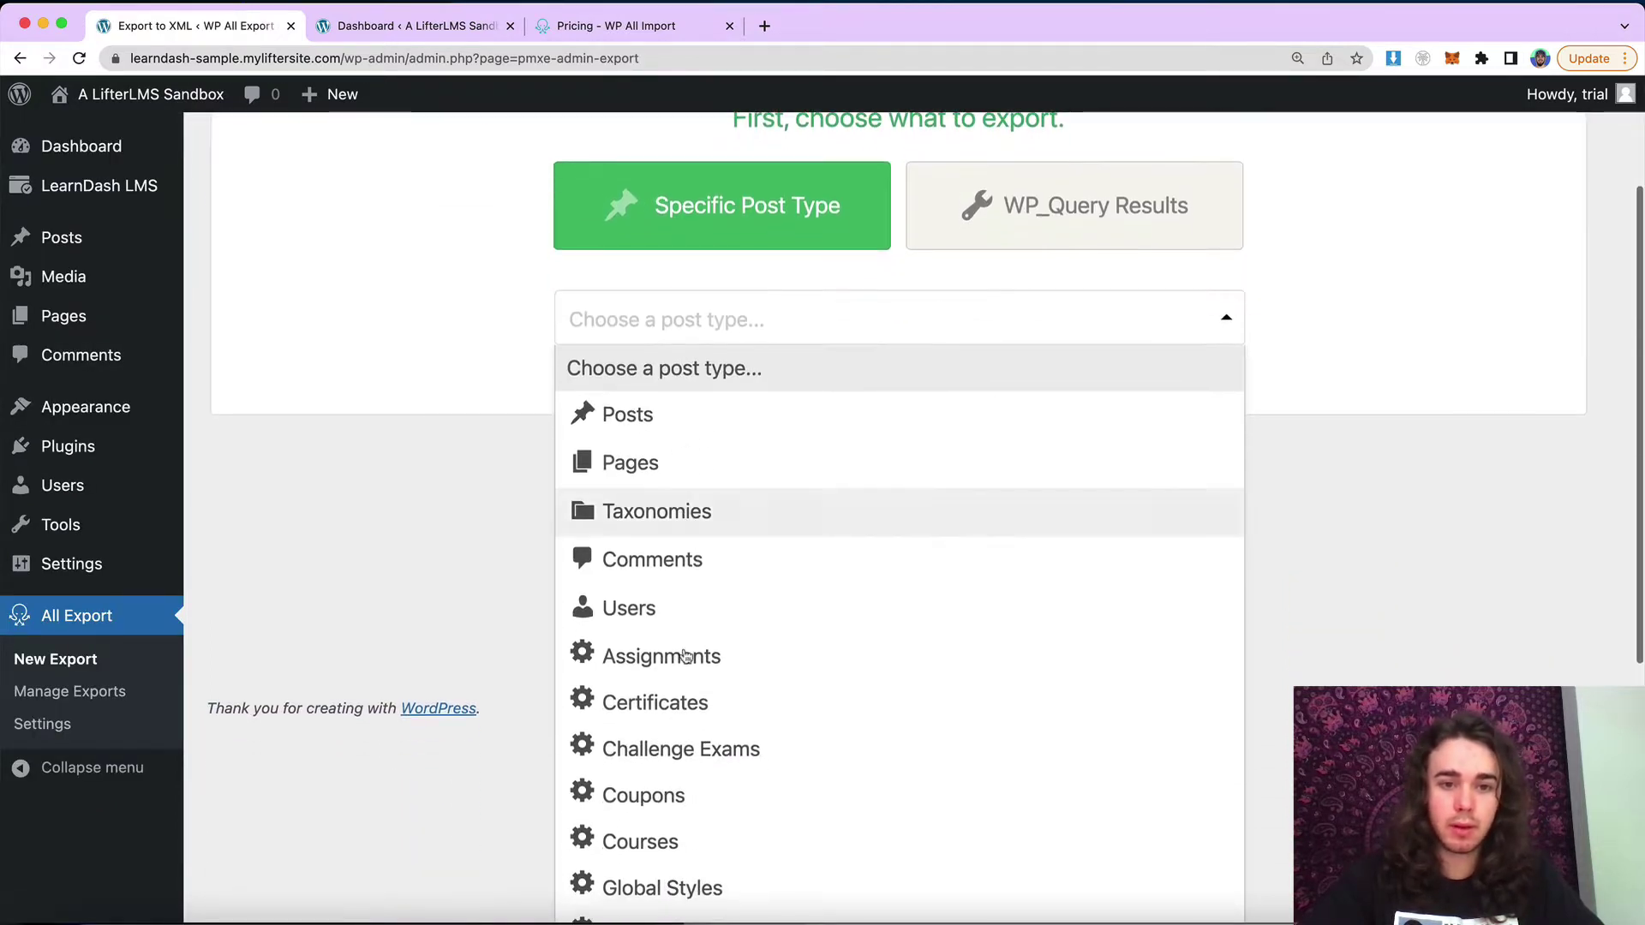
click(649, 829)
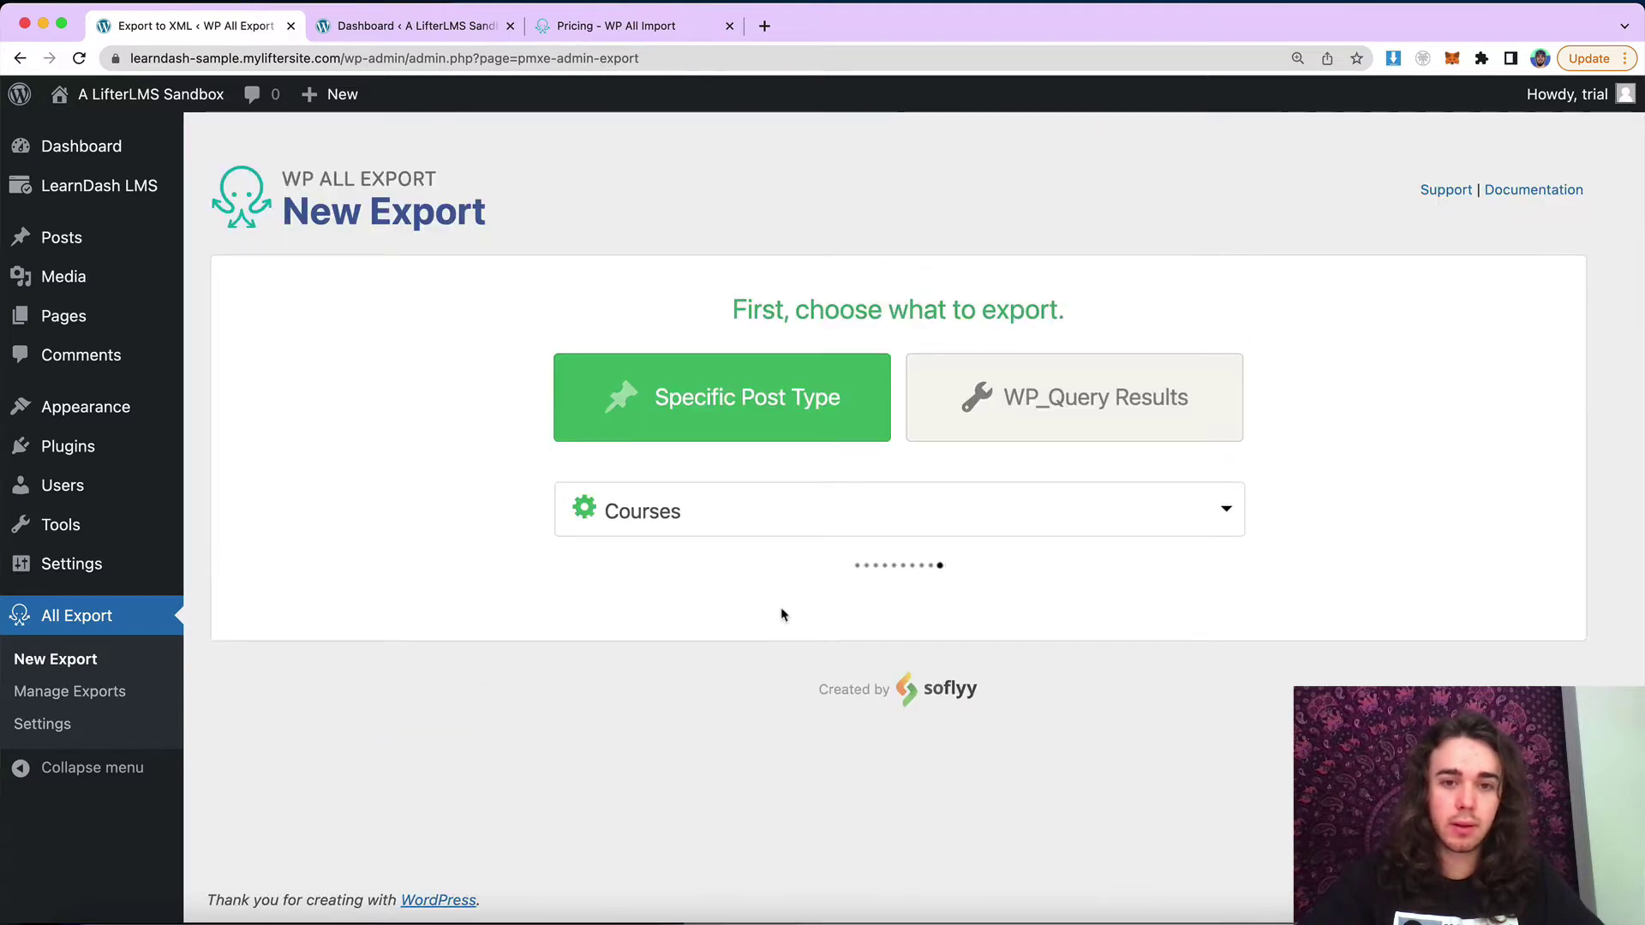
scroll(782, 614, down, 3)
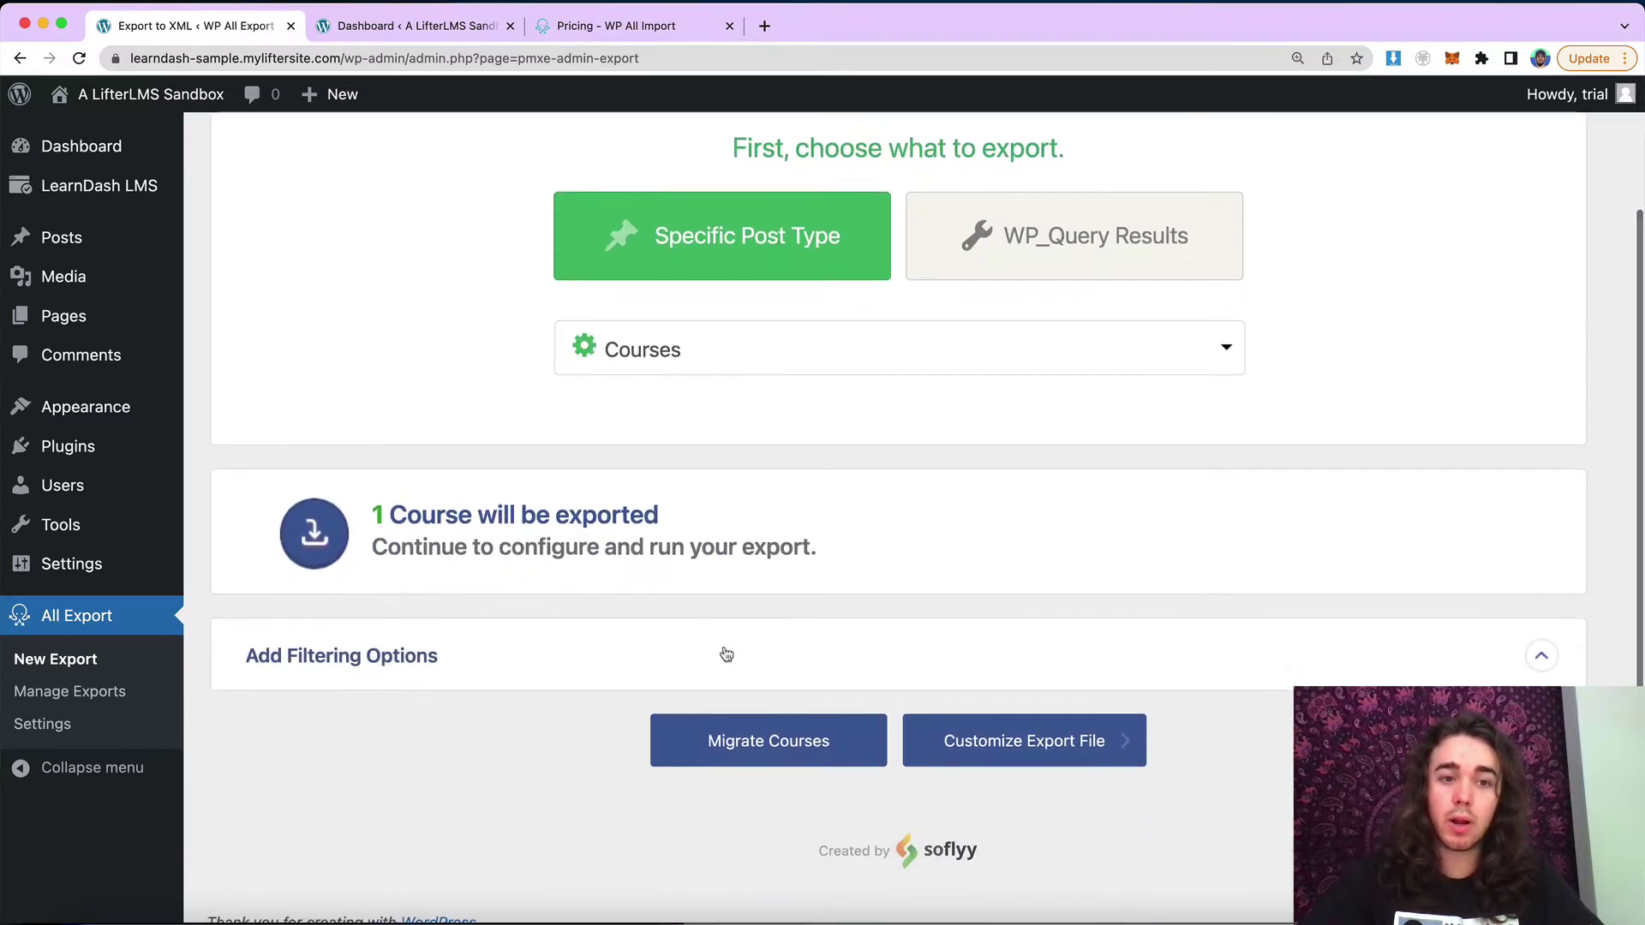
Leave the filtering options unset and continue to customizing the export file
click(726, 654)
scroll(727, 653, down, 1)
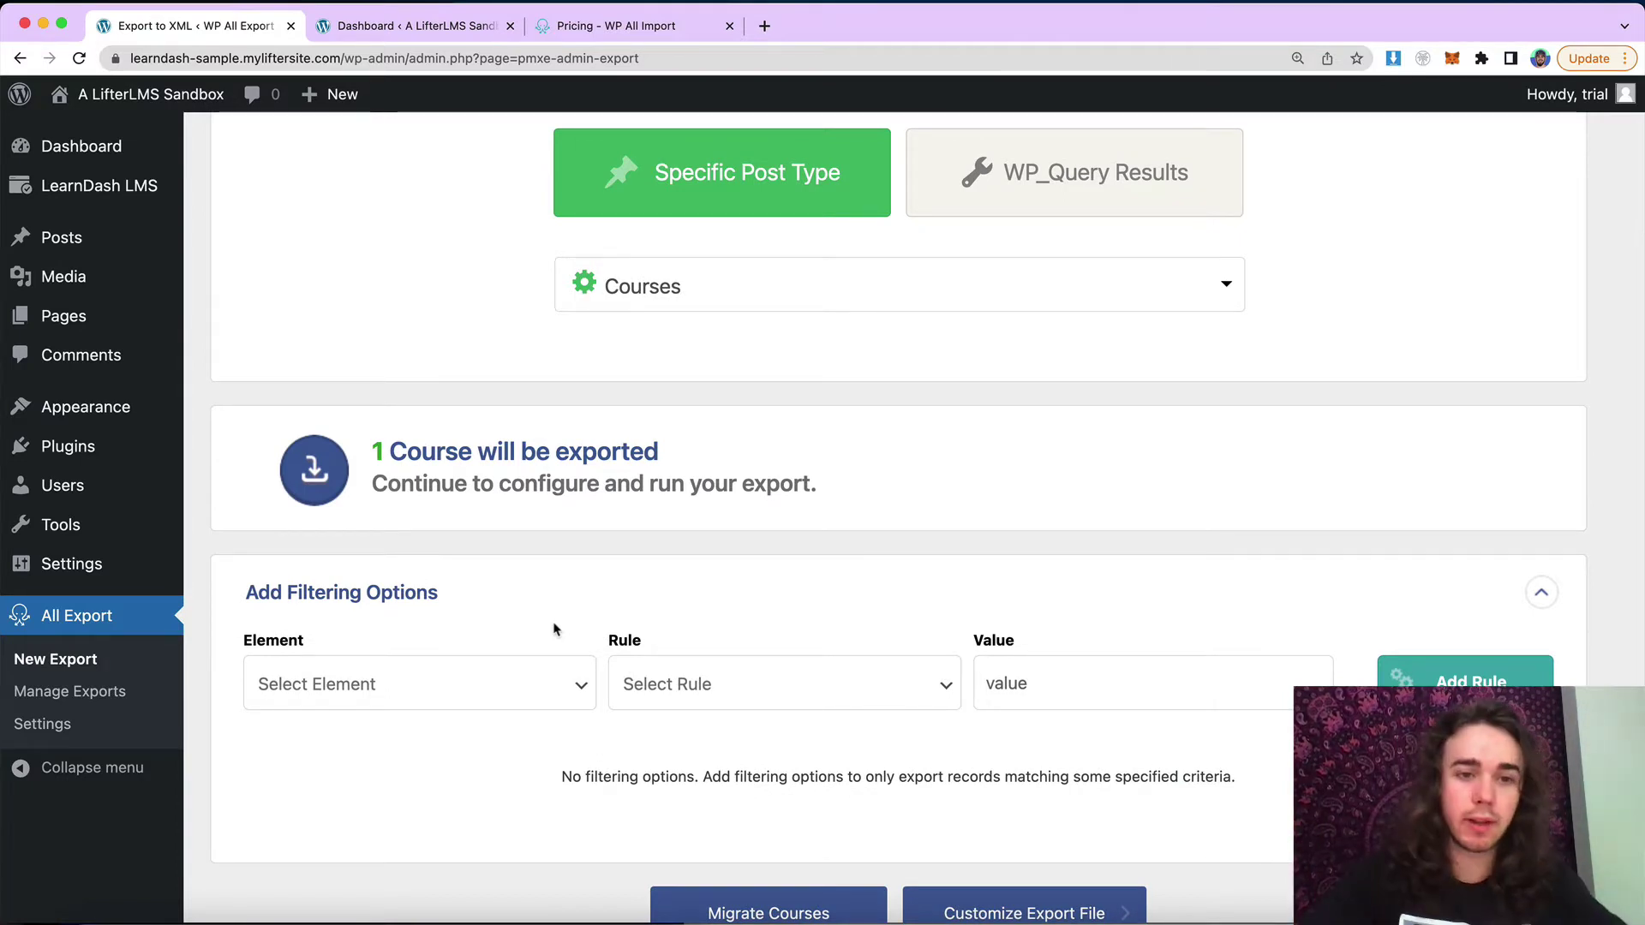
click(468, 692)
scroll(467, 693, down, 3)
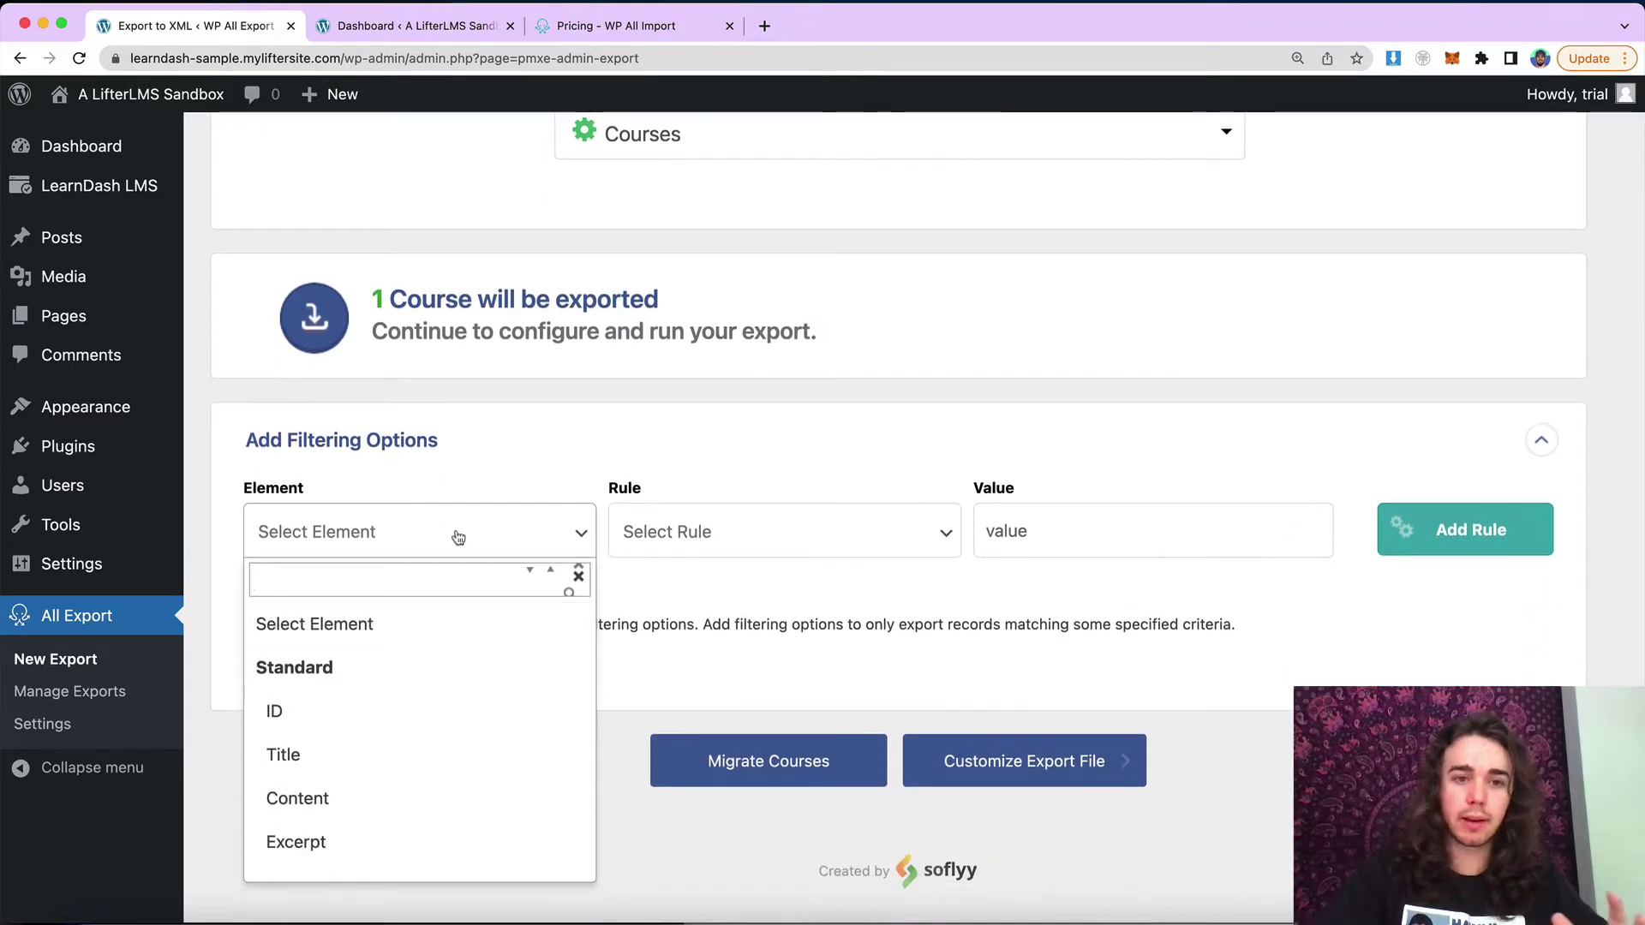
click(455, 537)
click(563, 454)
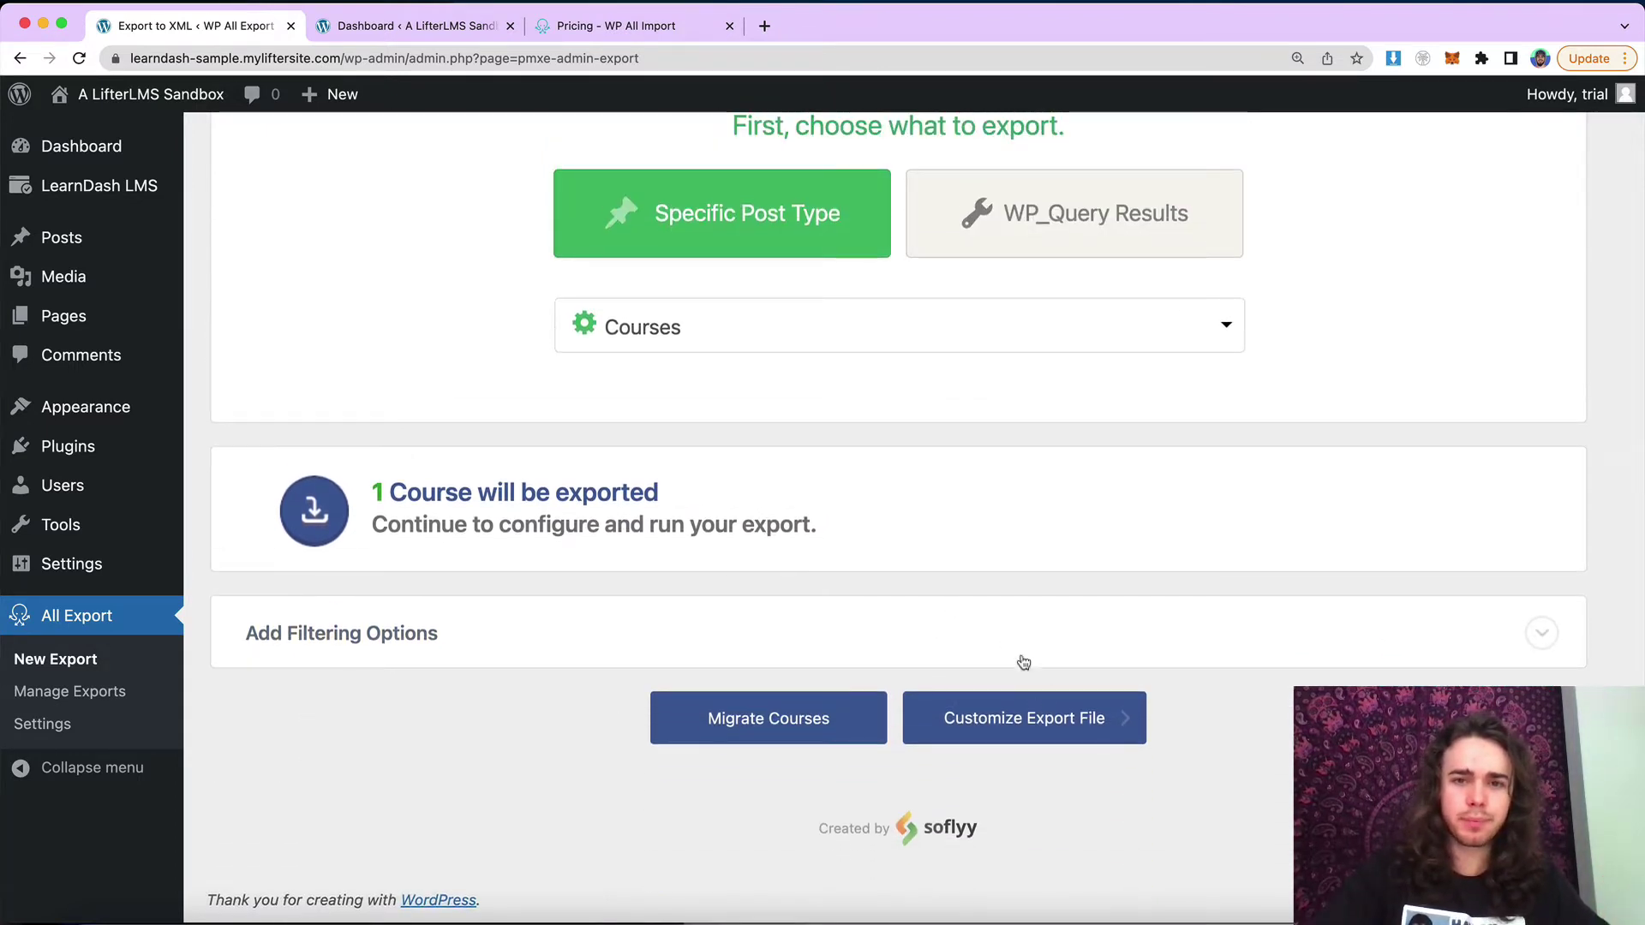
click(1037, 702)
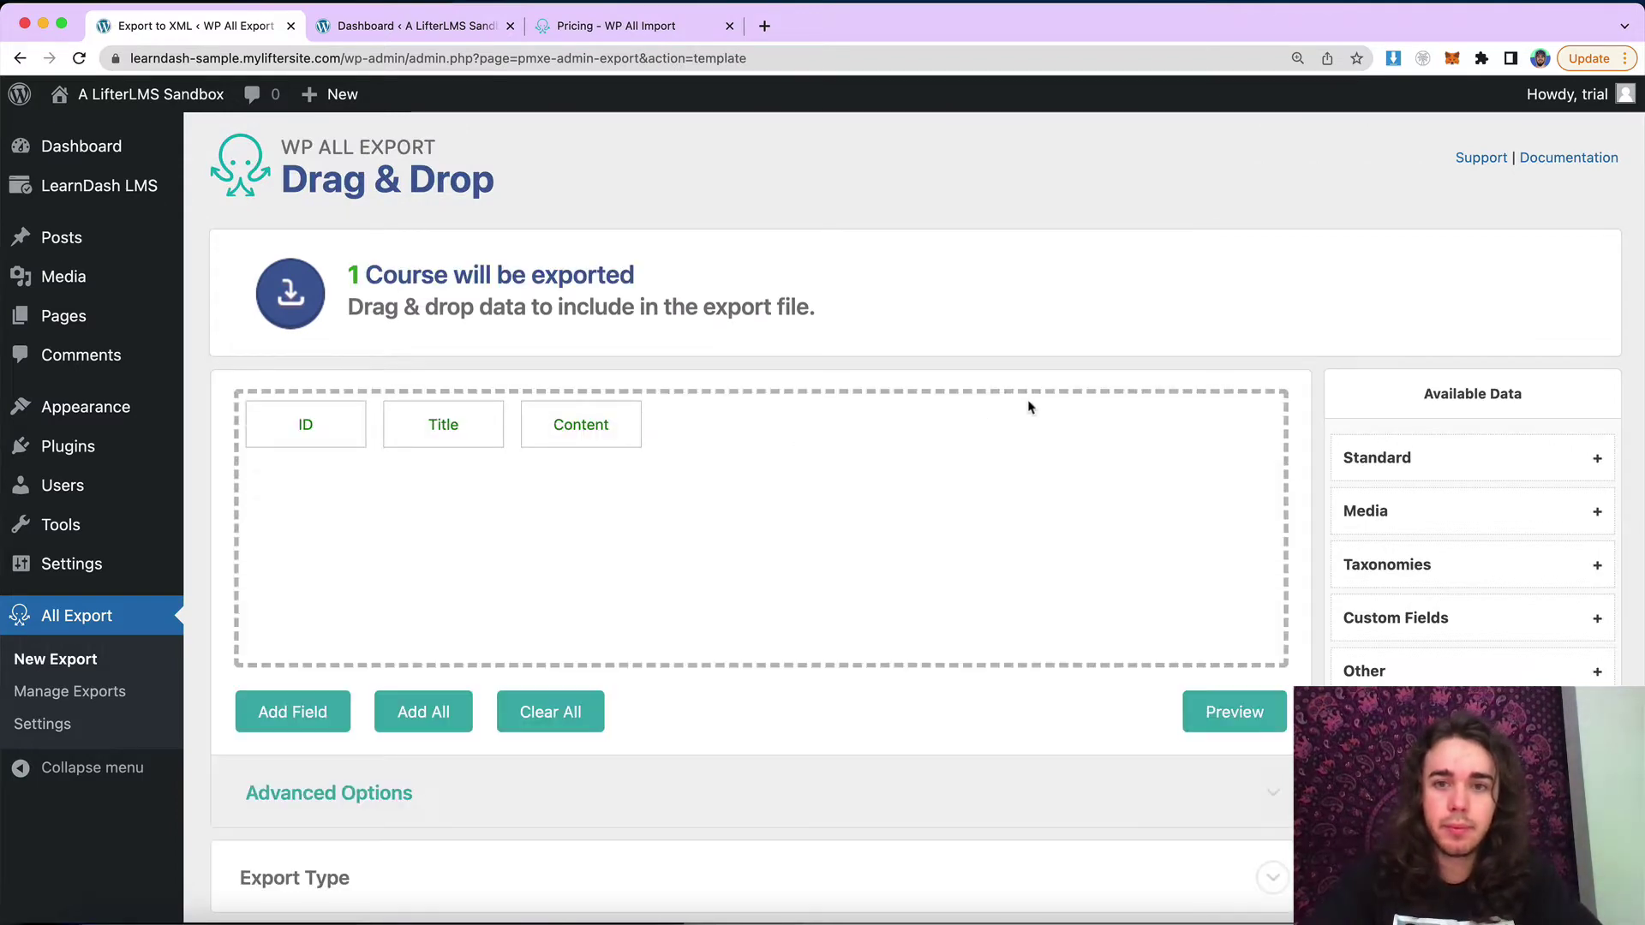
scroll(1032, 420, down, 1)
drag(1414, 540, 977, 423)
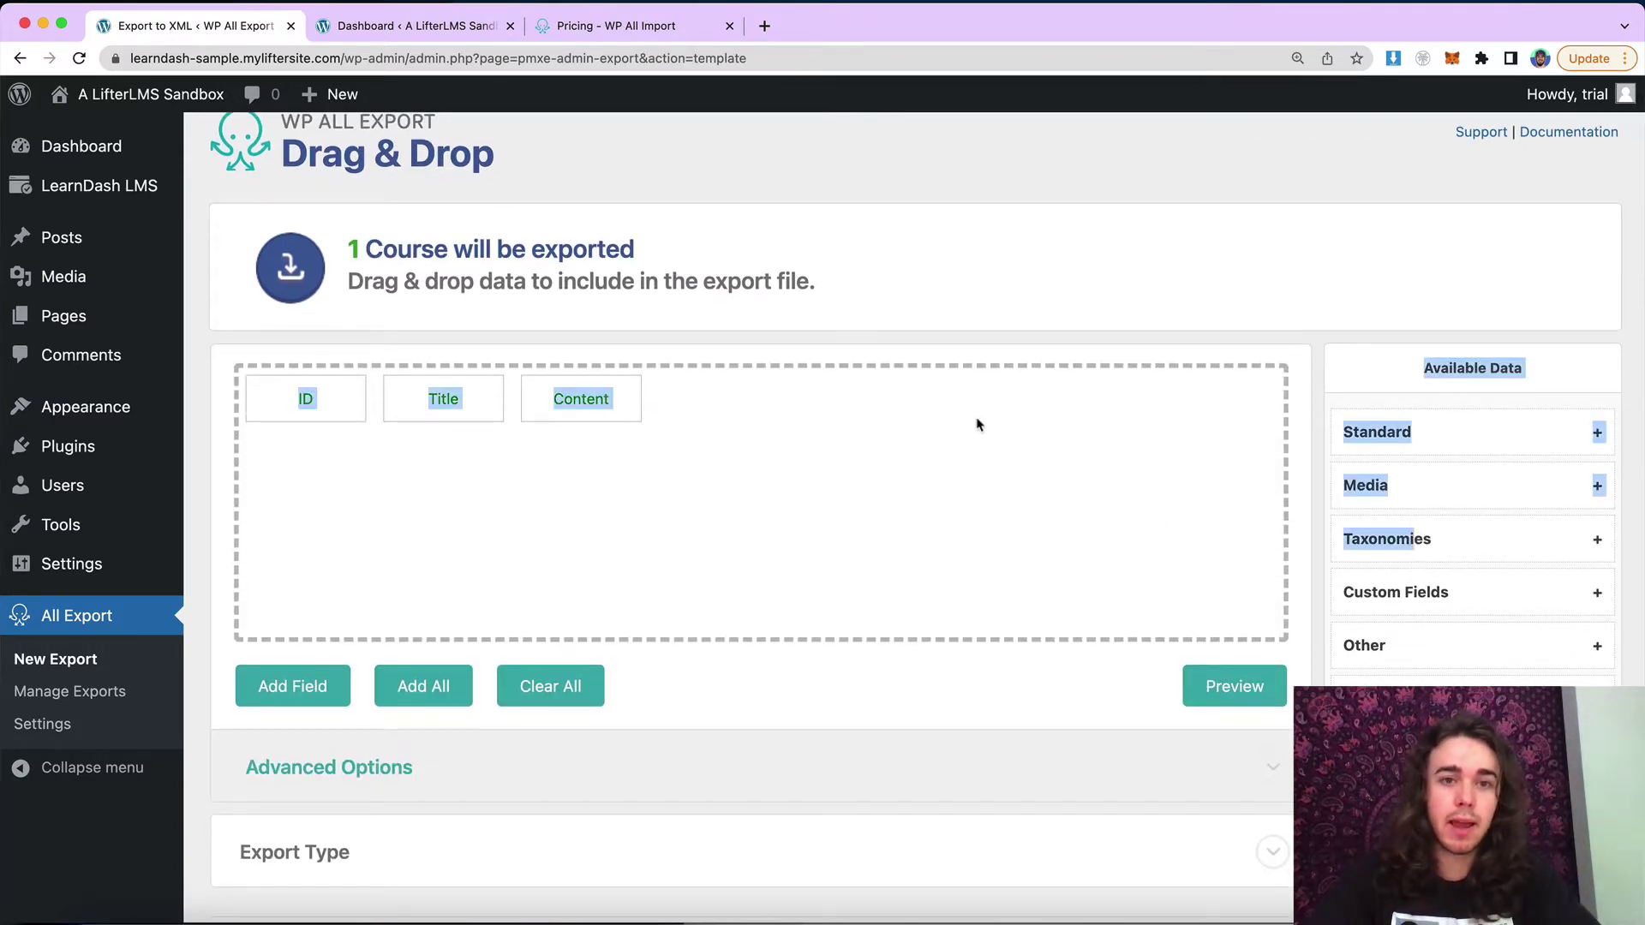
click(1310, 385)
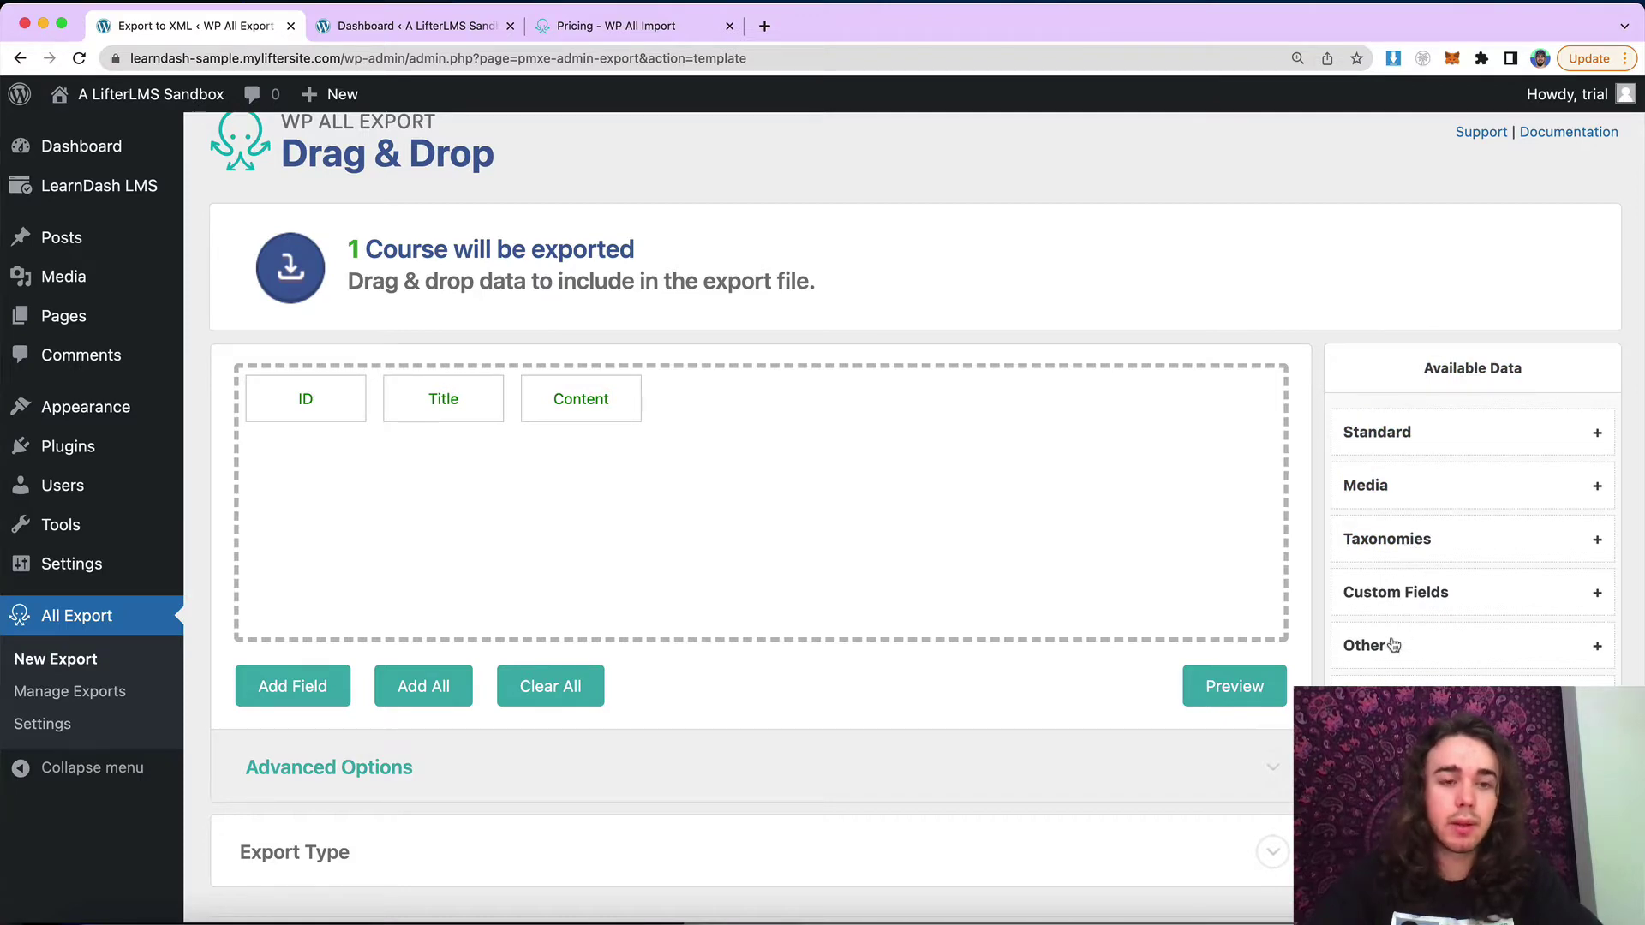
scroll(692, 419, down, 2)
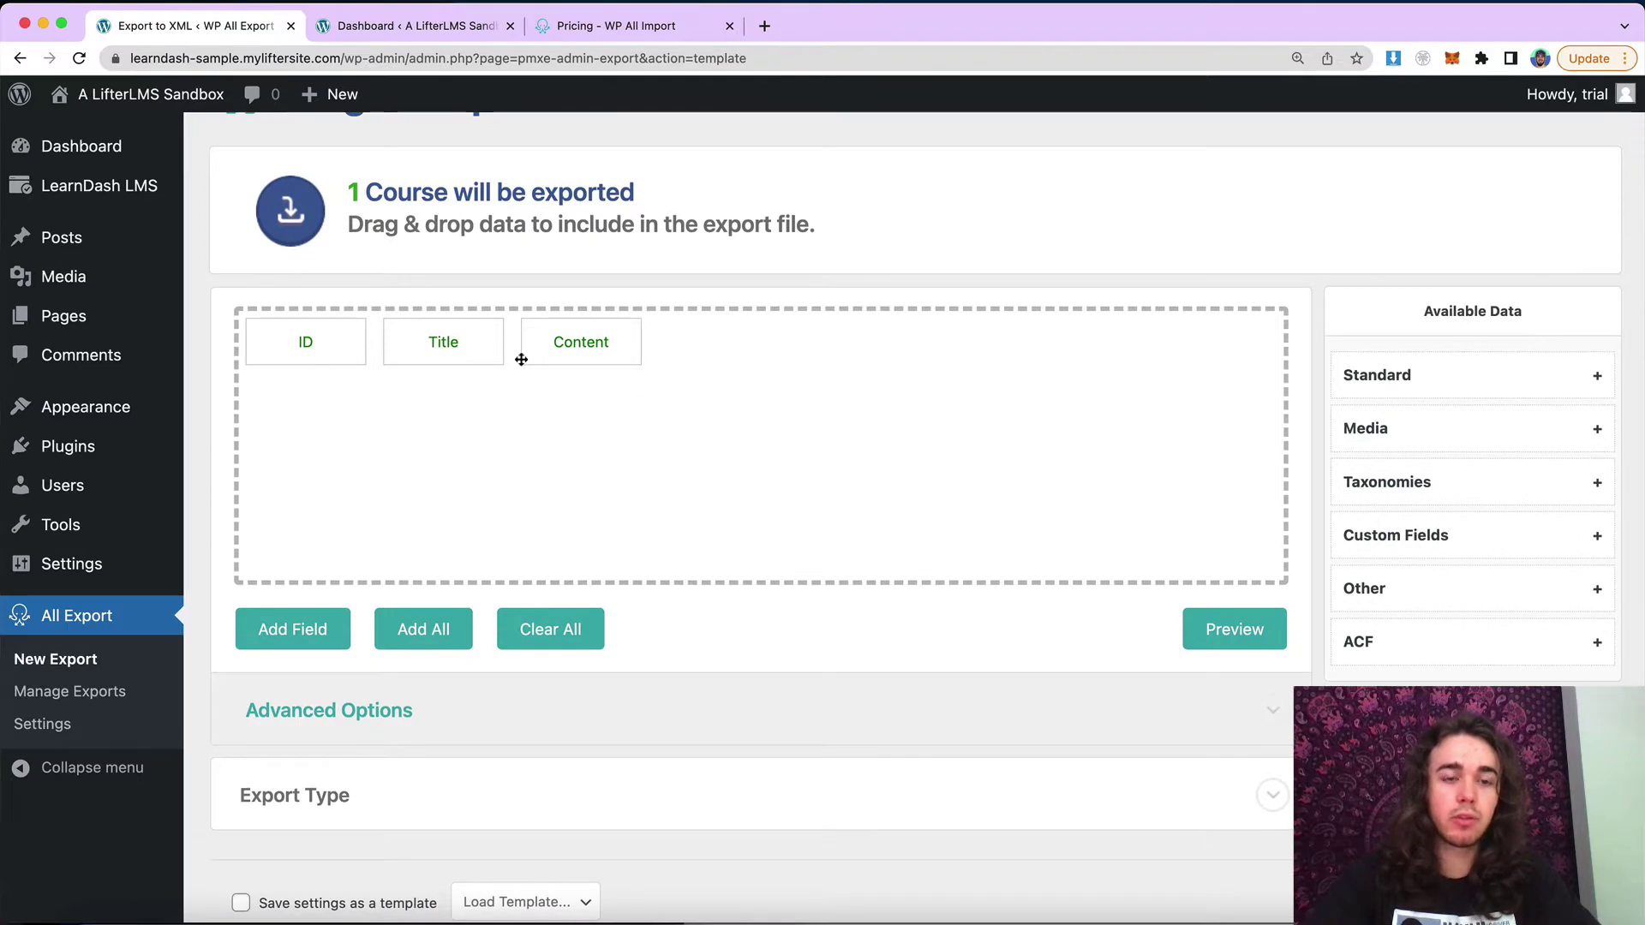
scroll(521, 359, down, 5)
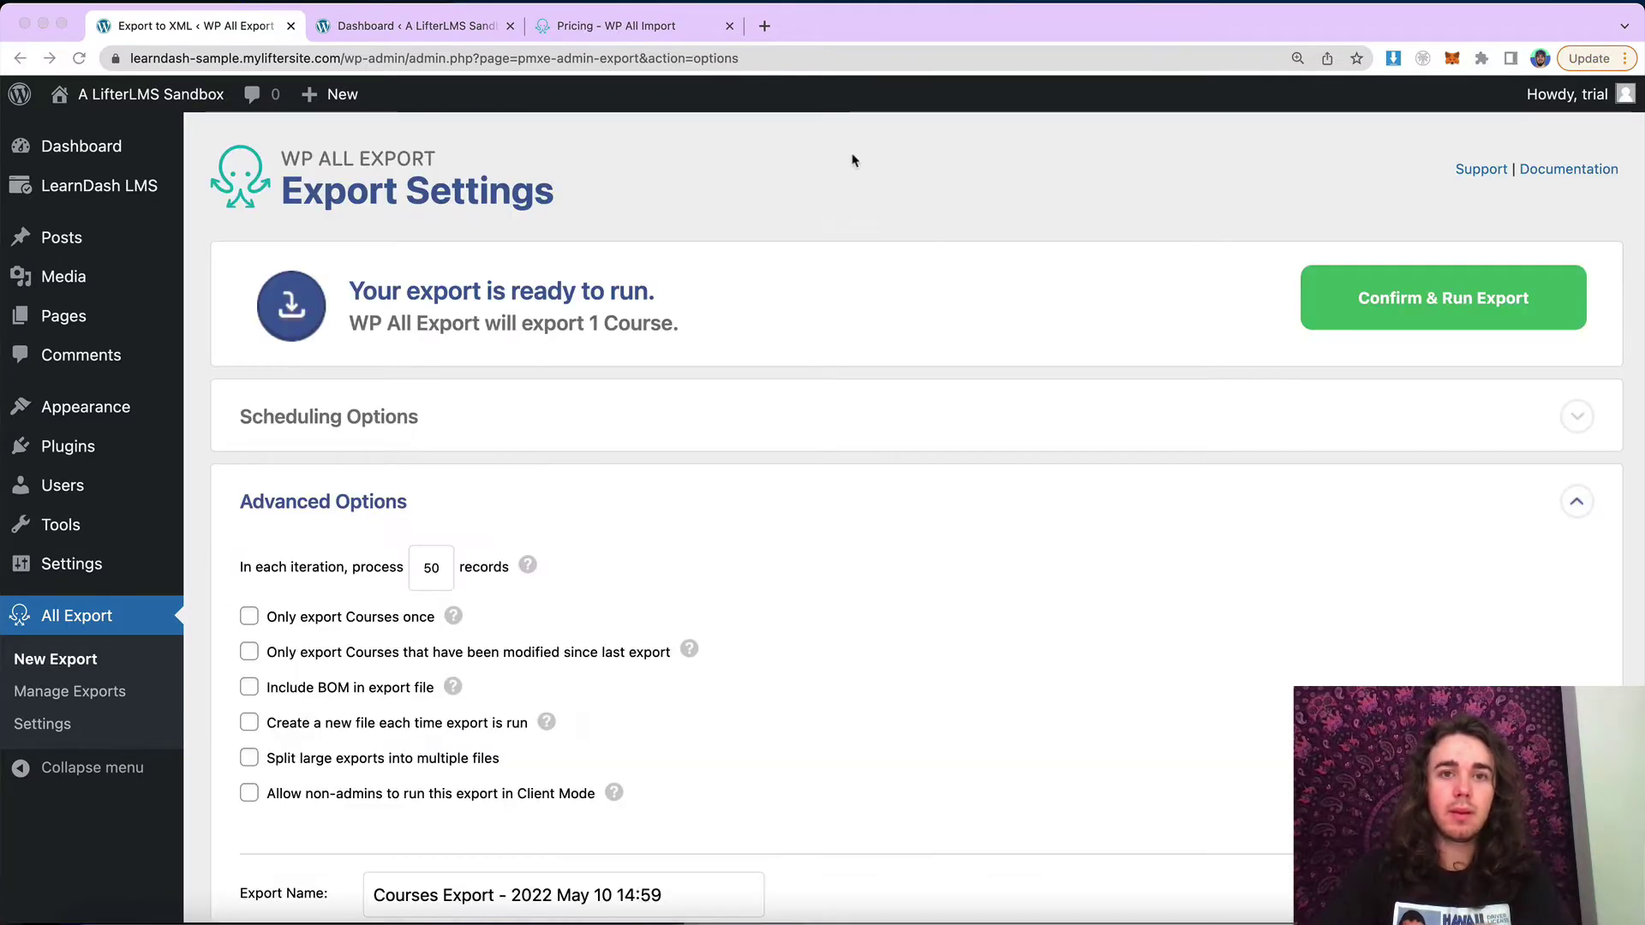
Zoom in and check the 50 records-per-iteration value in Advanced Options
key(super+plus)
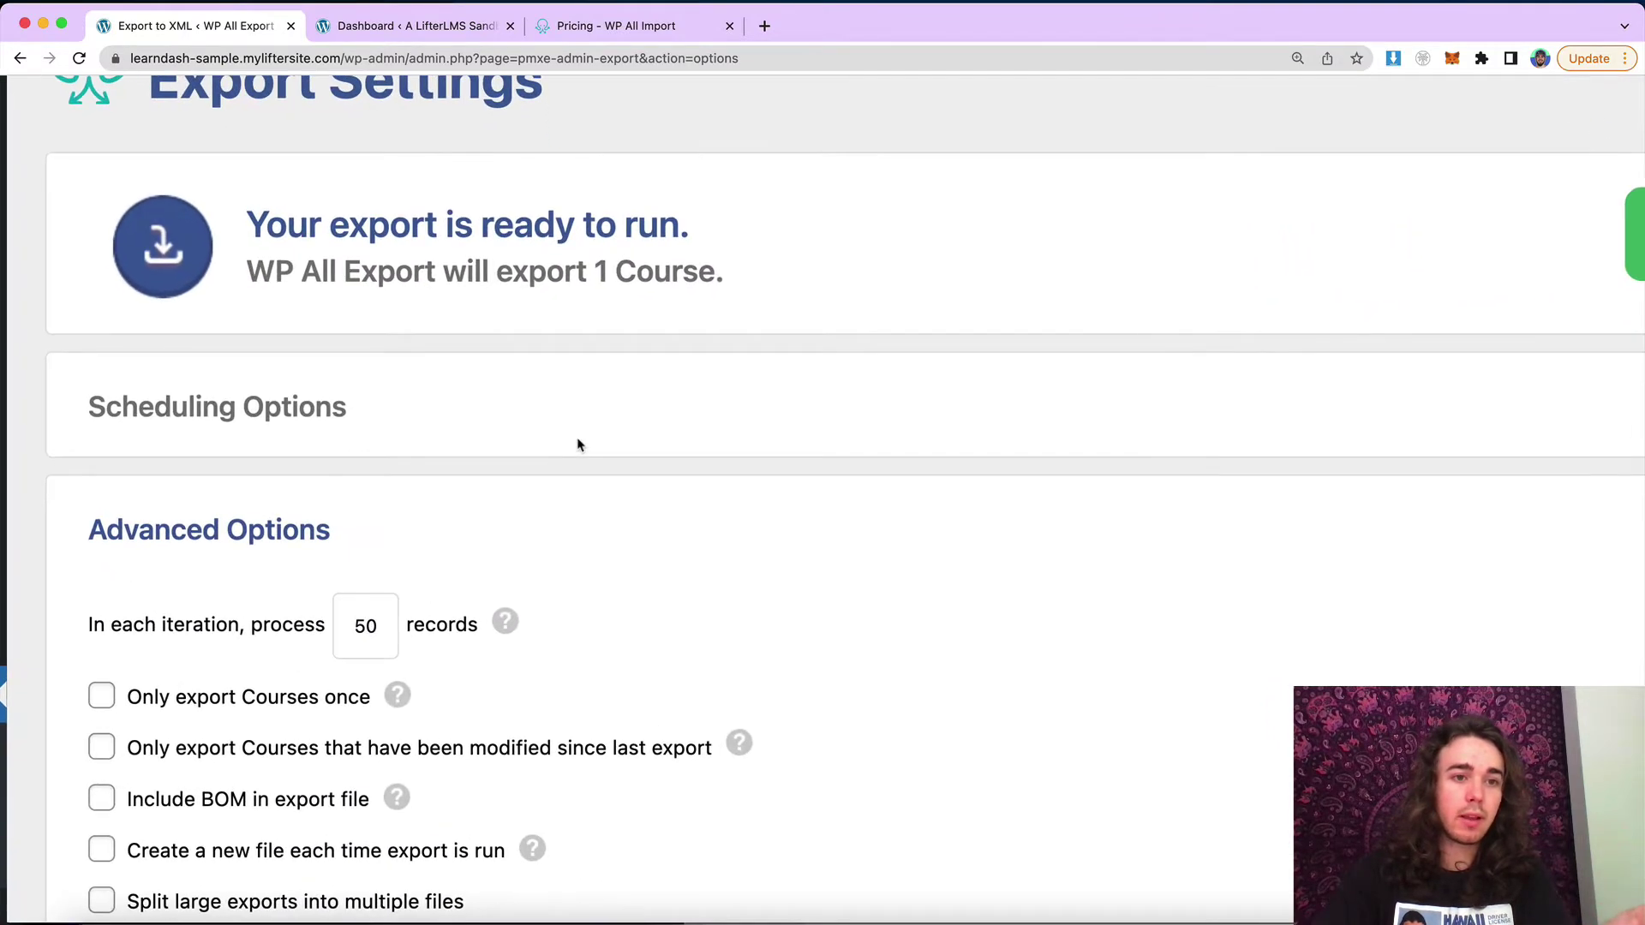
scroll(577, 445, down, 4)
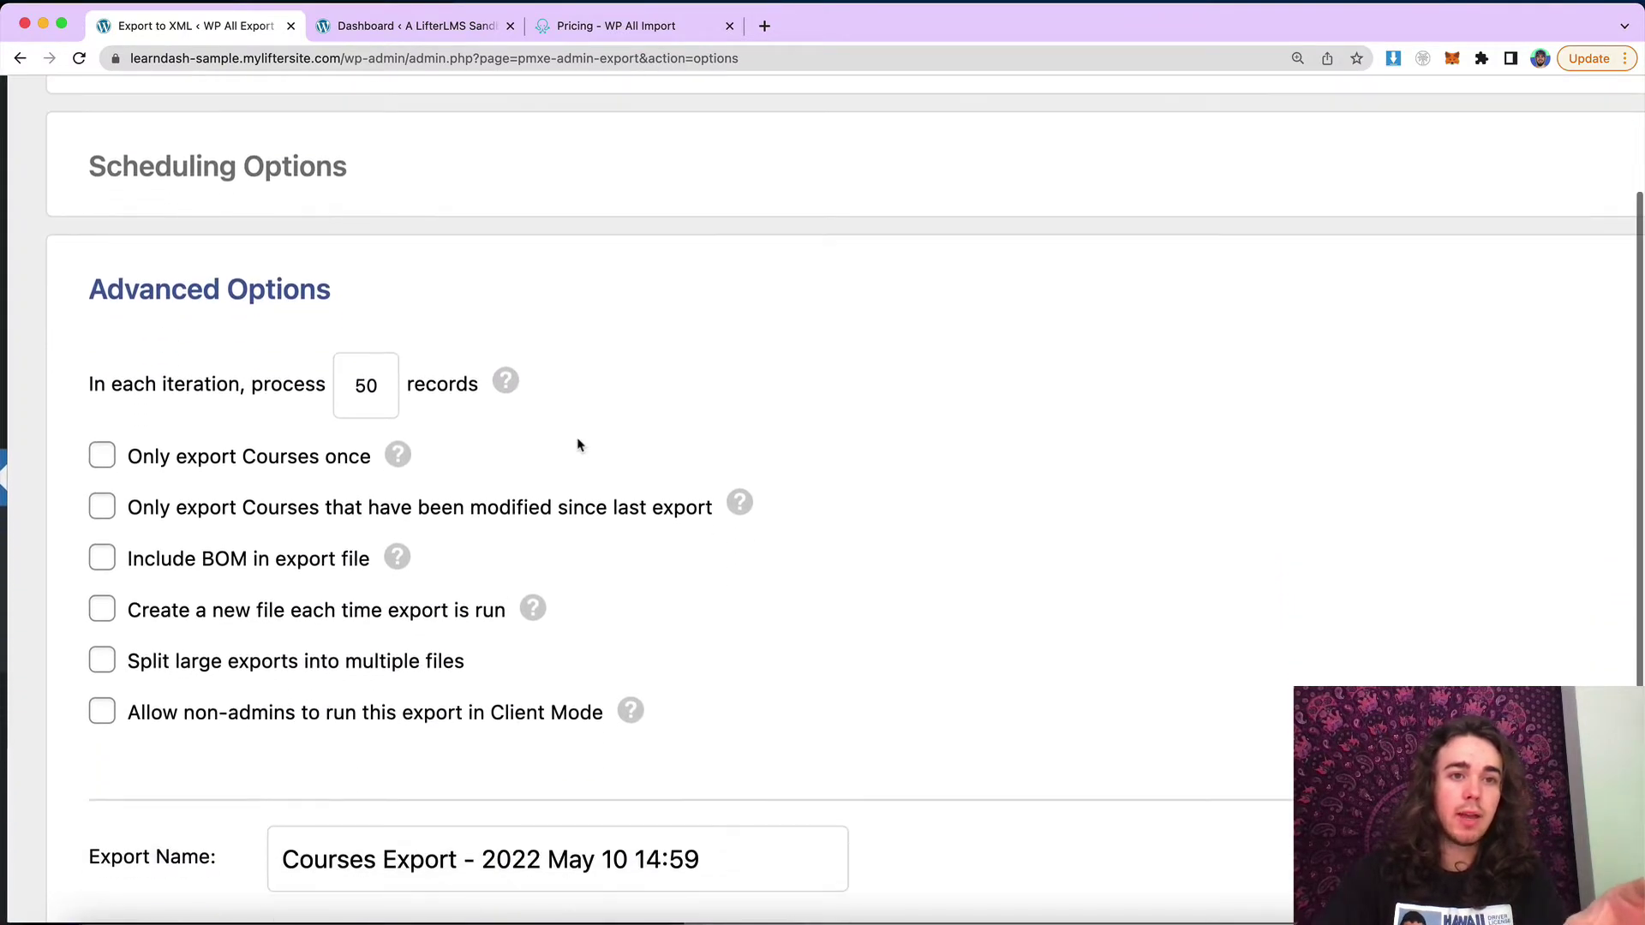
scroll(577, 445, up, 5)
scroll(577, 444, left, 2)
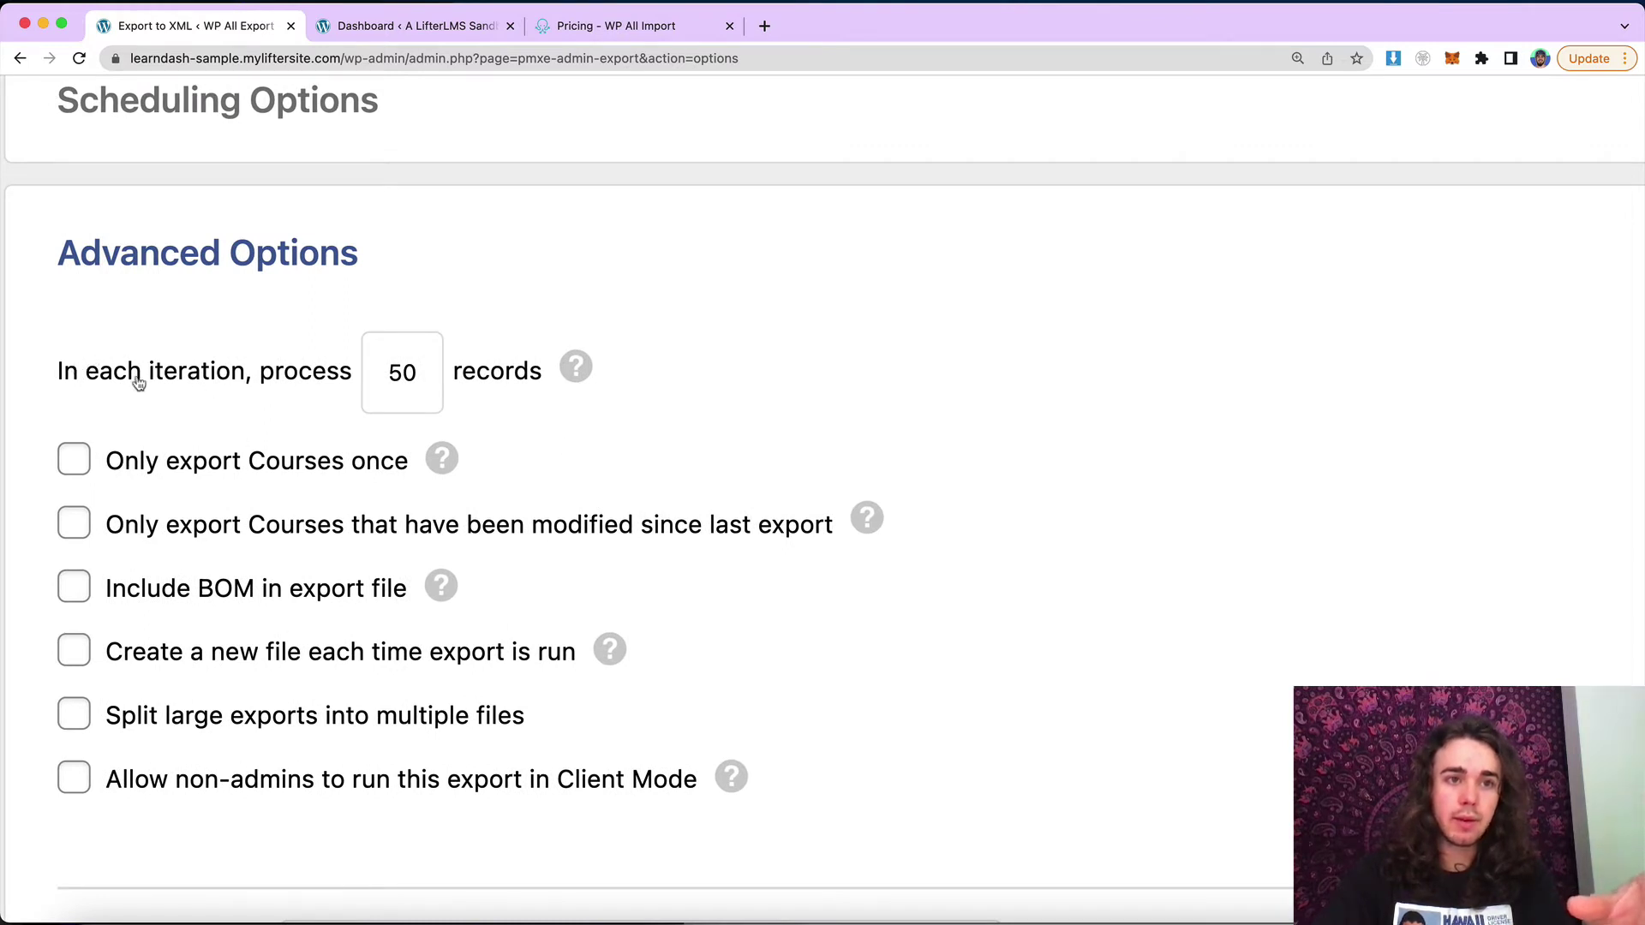
double_click(393, 373)
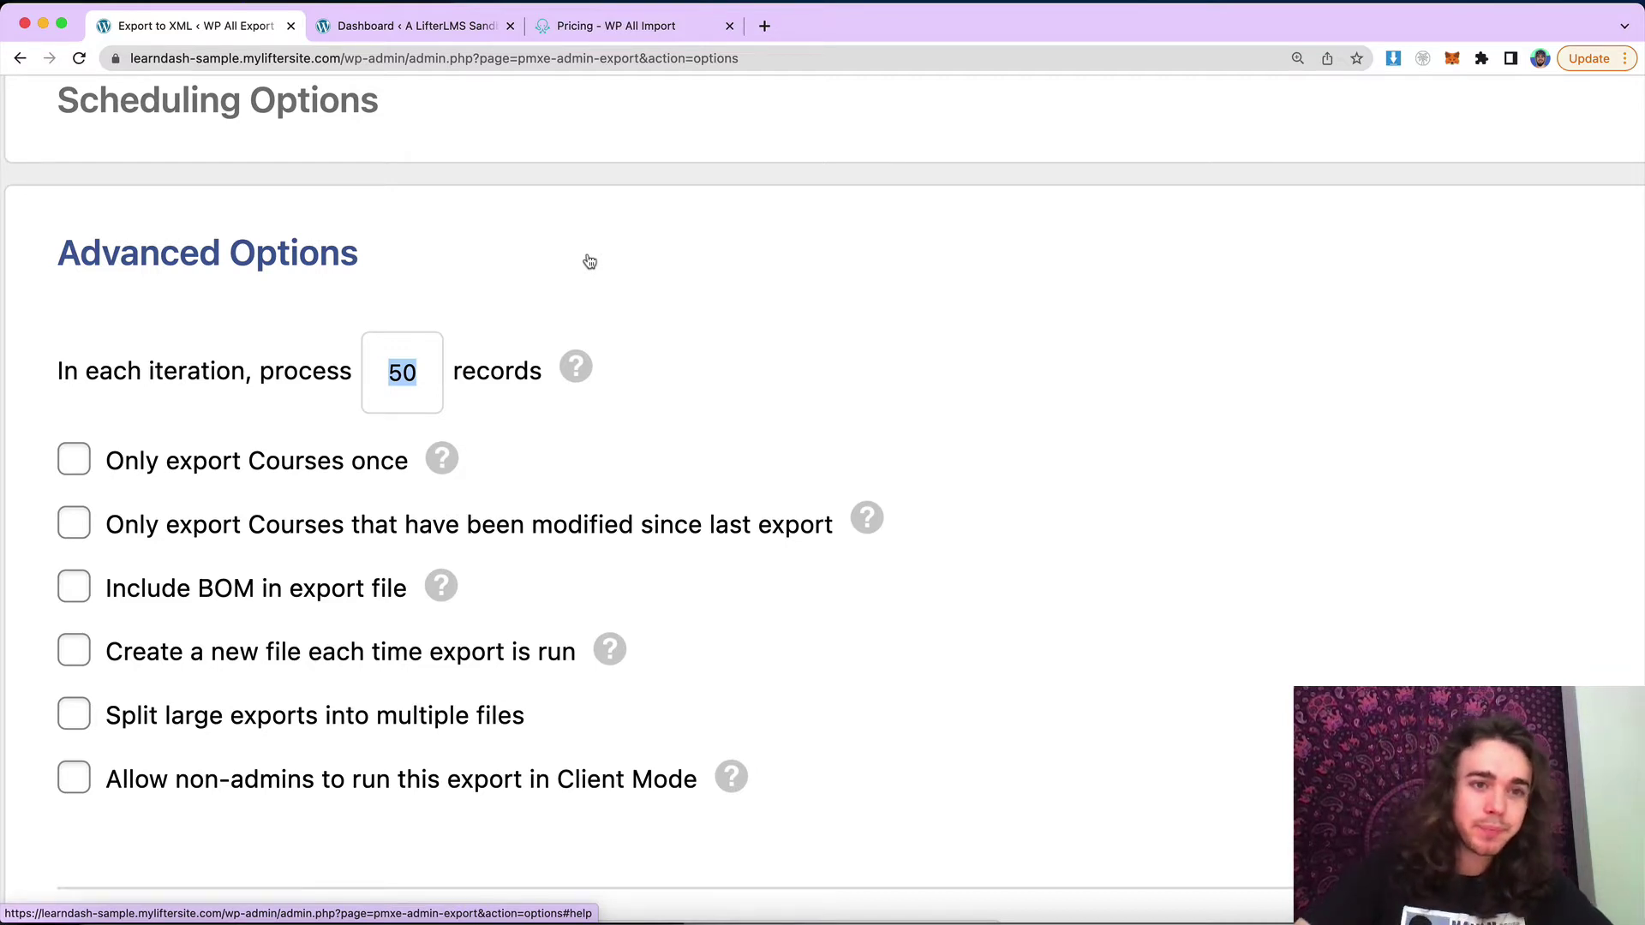
Enable 'Only export Courses once' and 'Create a new file each time export is run'
mouse_move(430, 473)
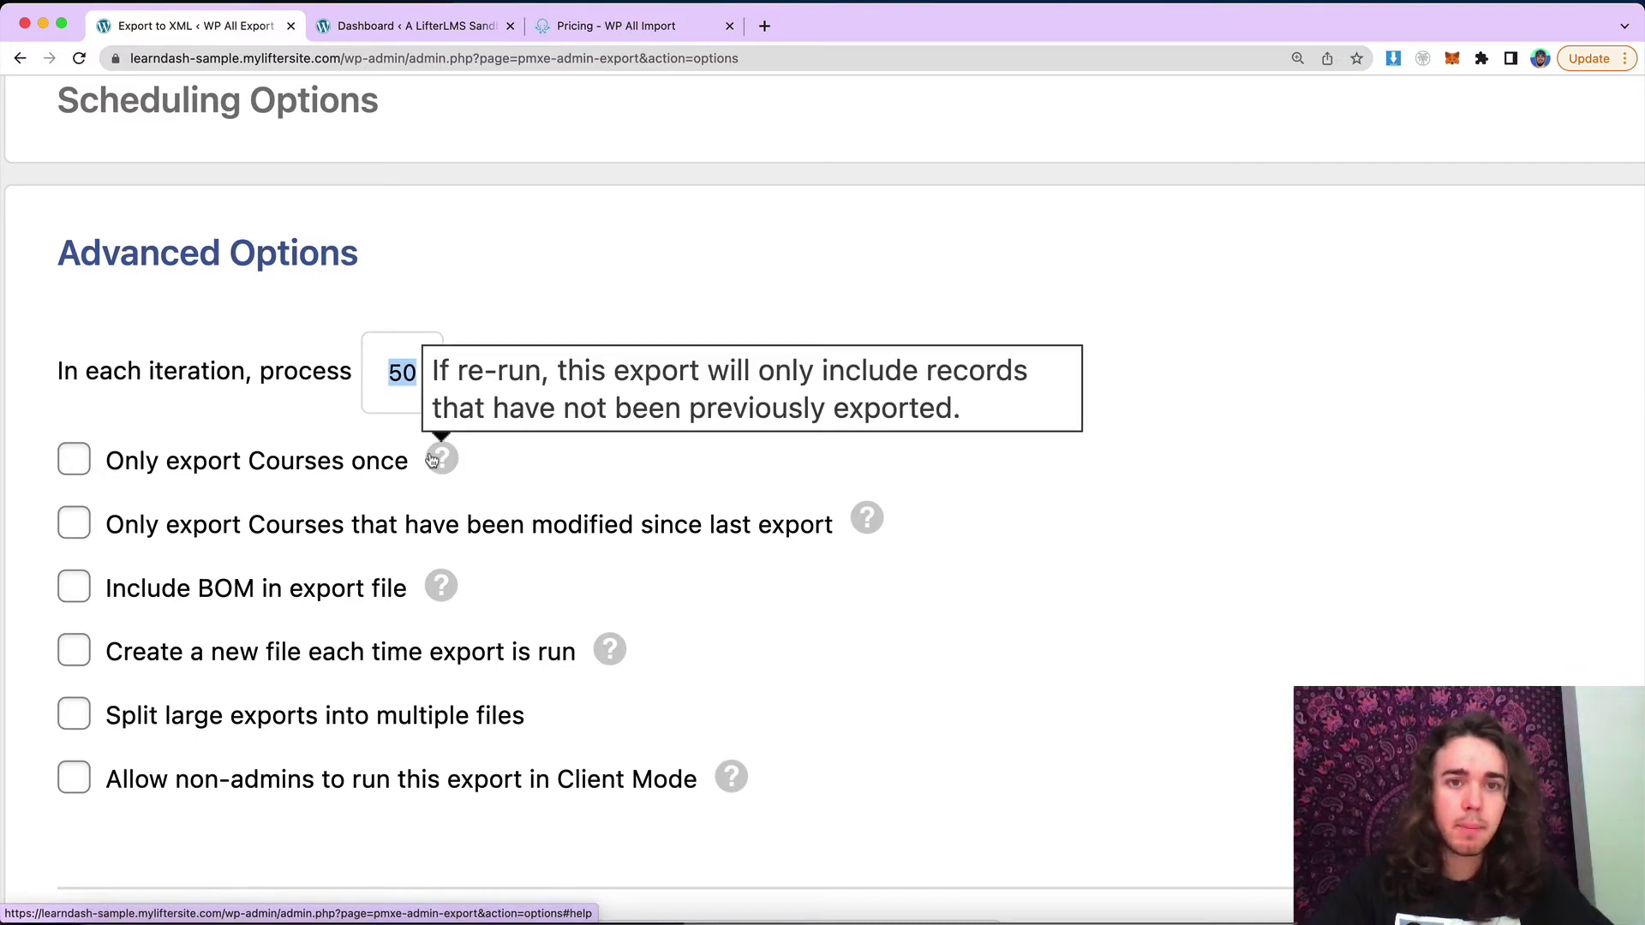
click(265, 467)
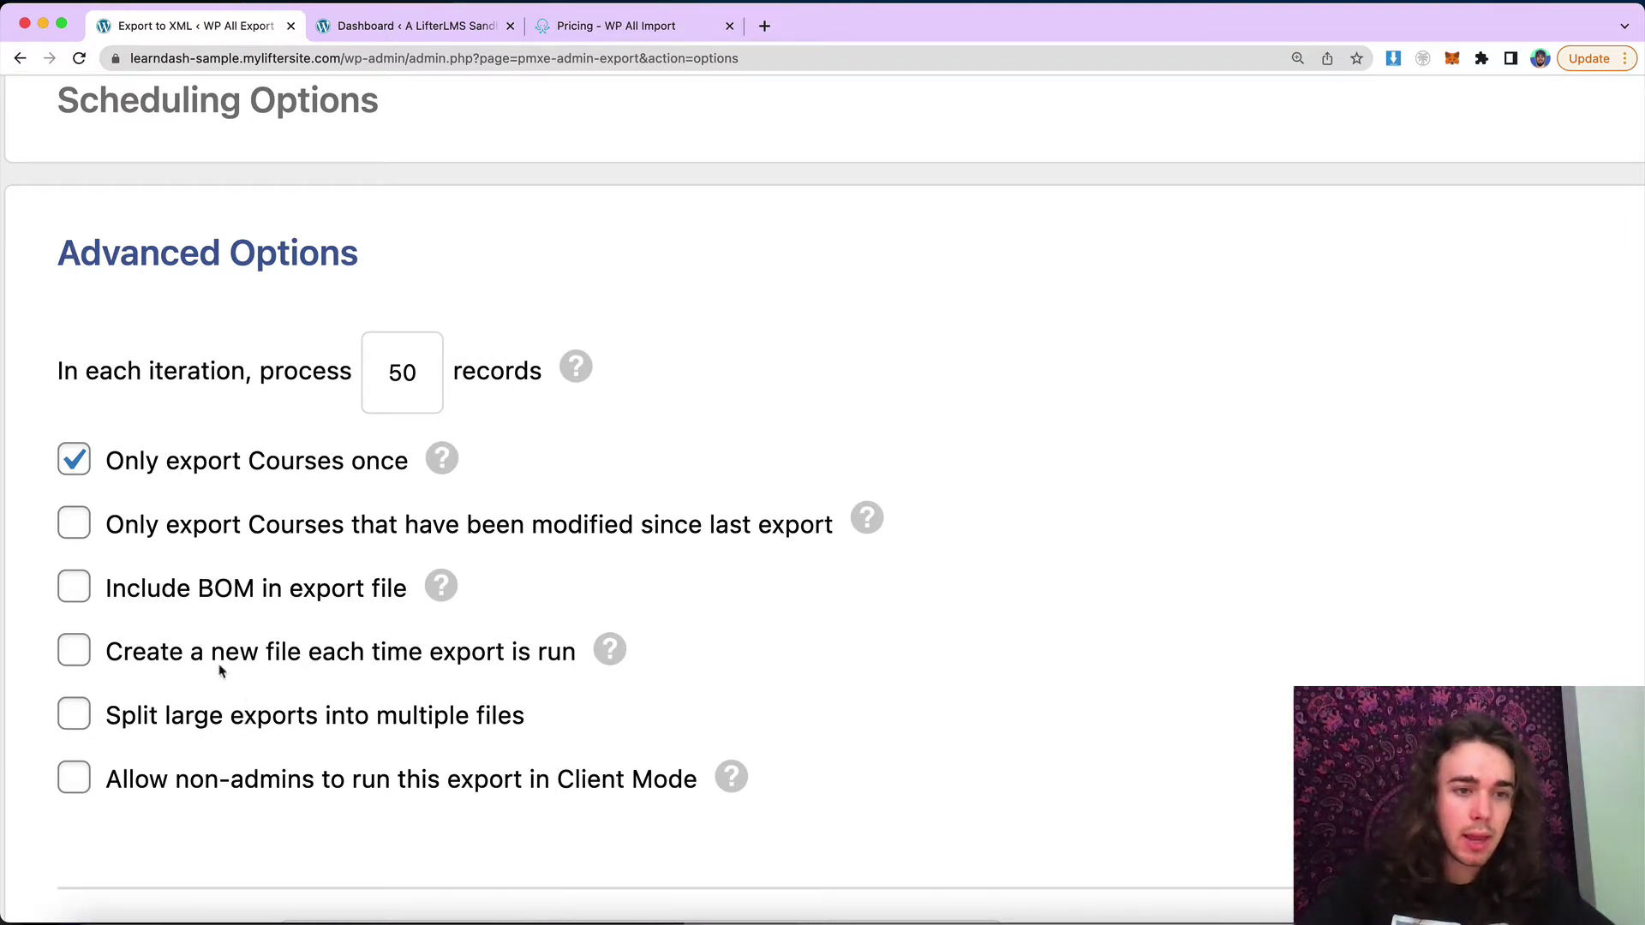
click(331, 666)
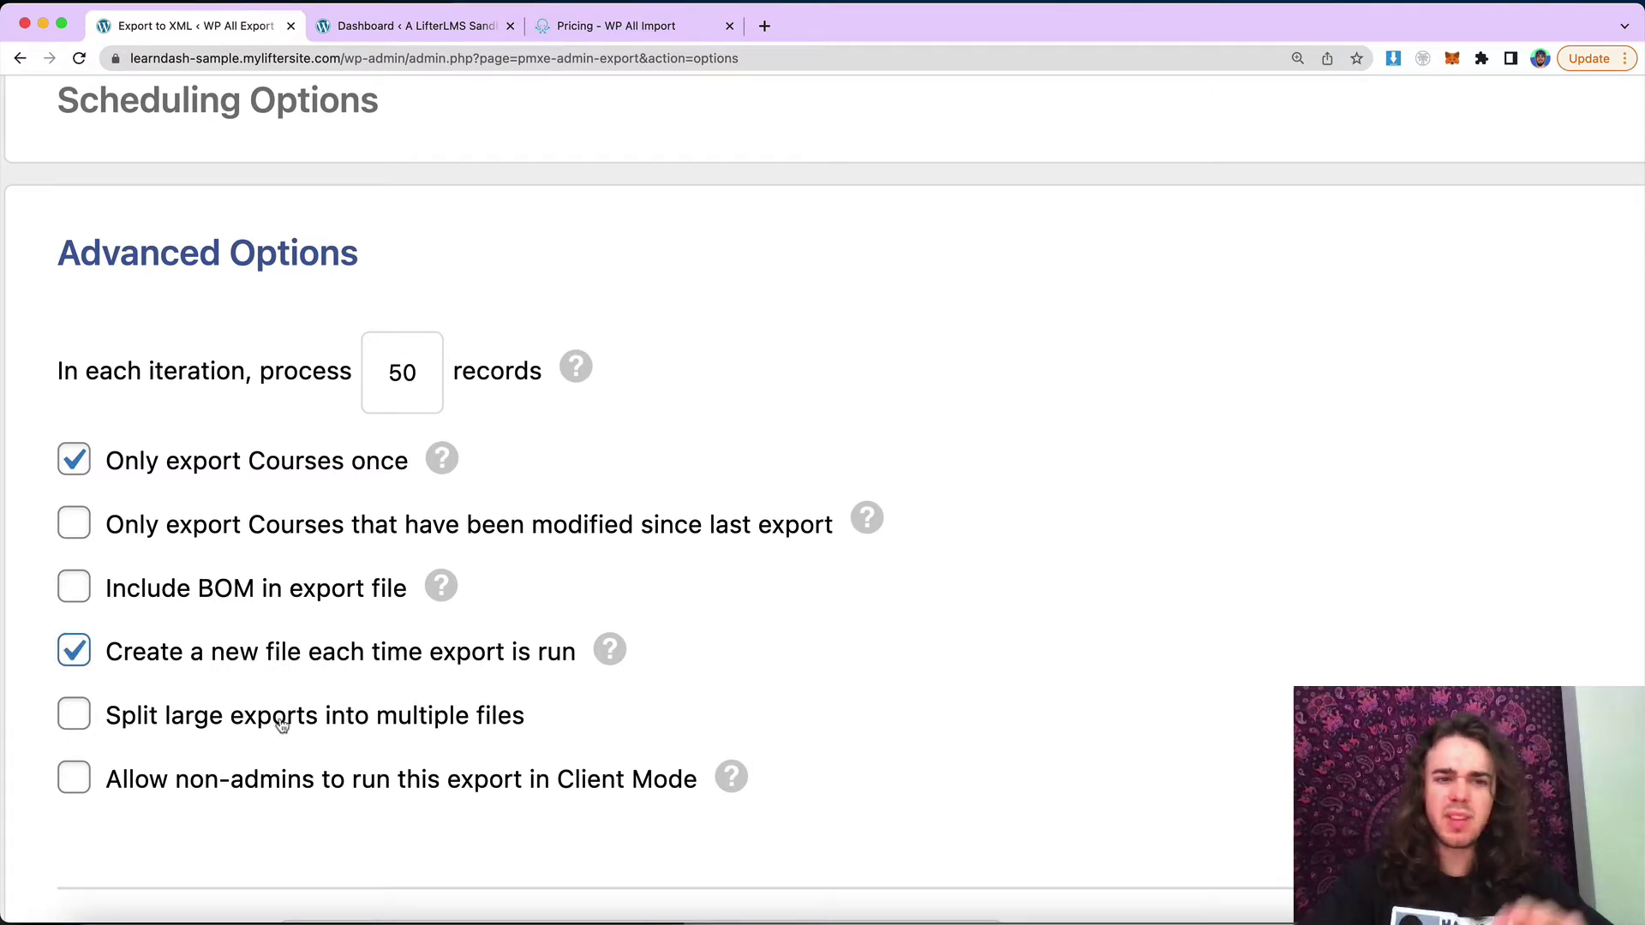
scroll(282, 725, down, 2)
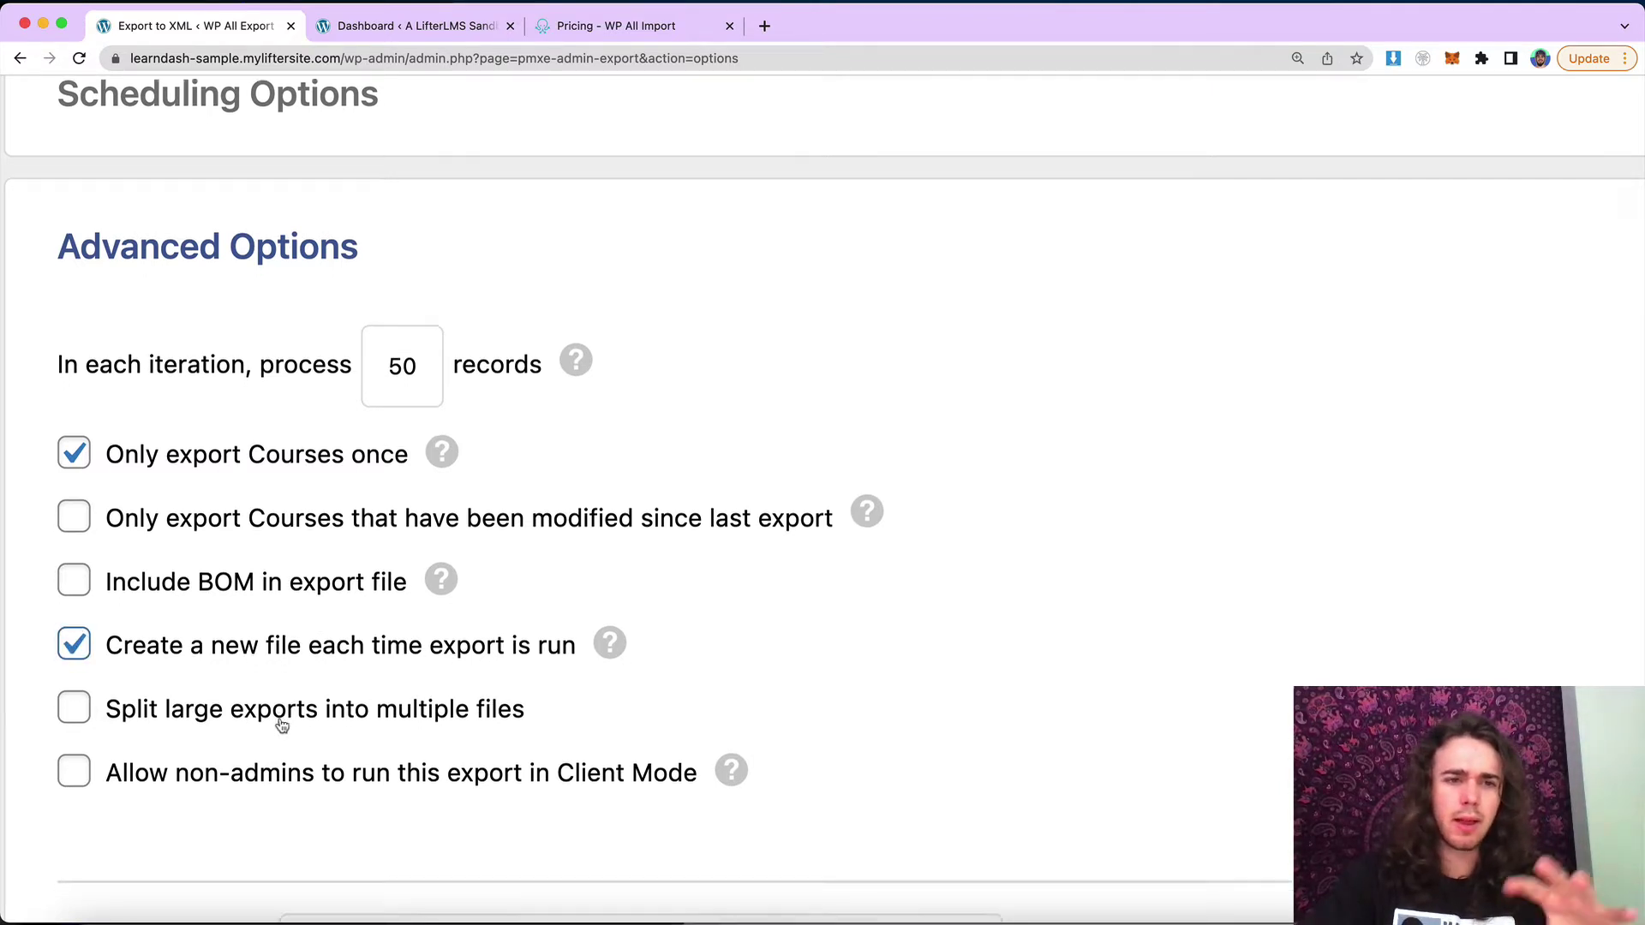
scroll(367, 765, down, 1)
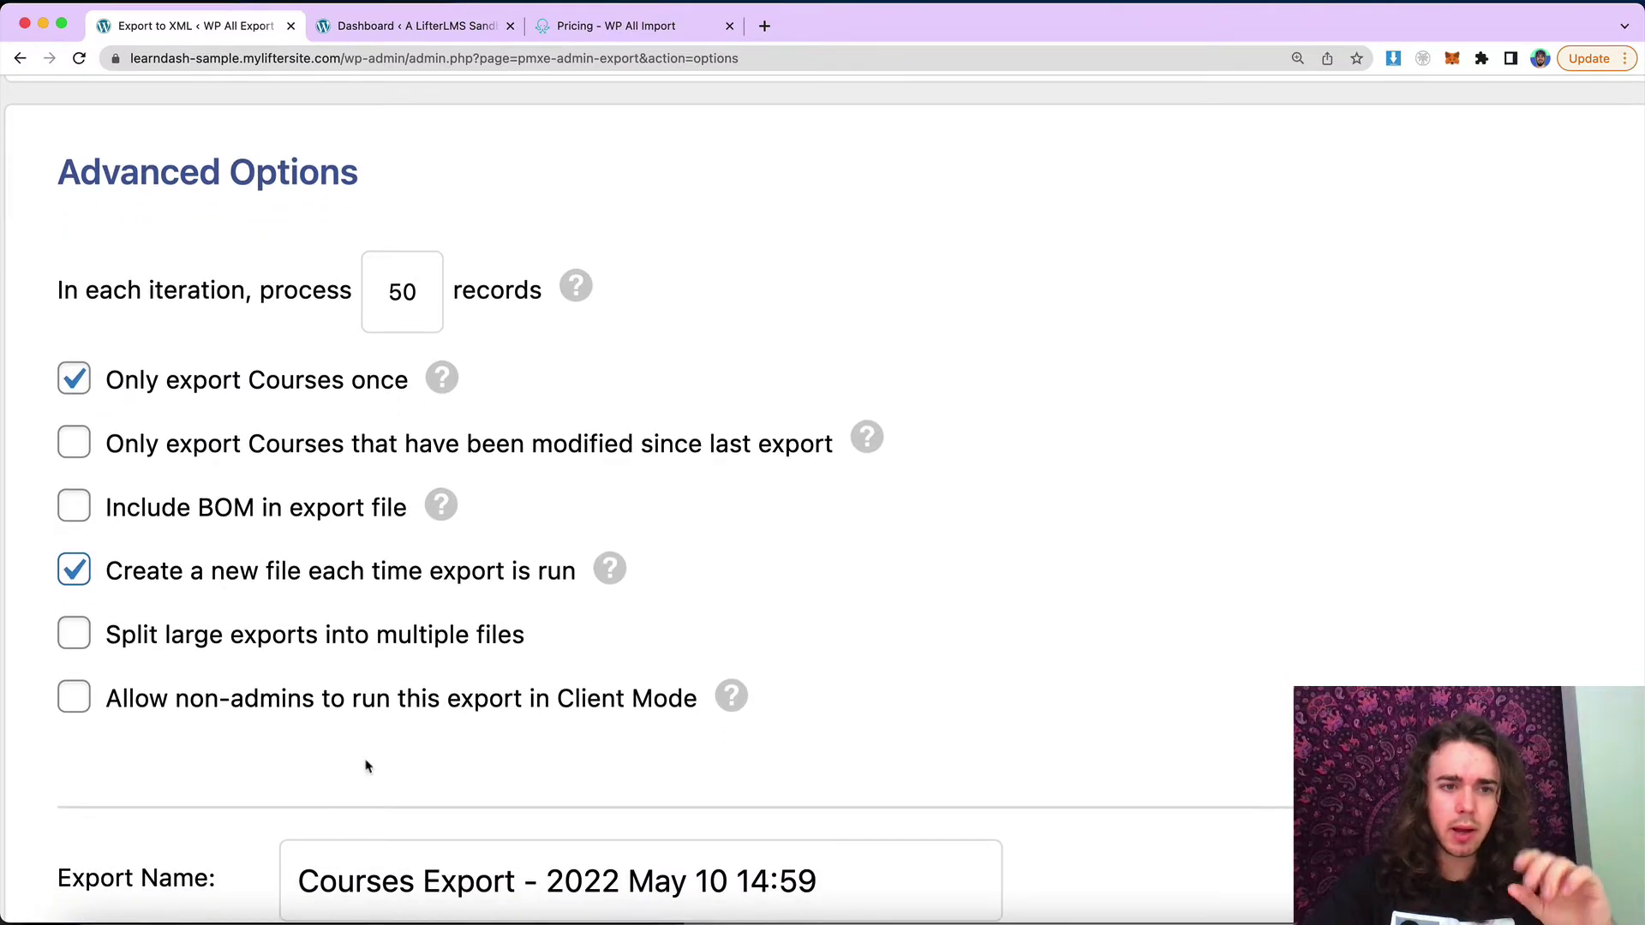
scroll(376, 737, down, 5)
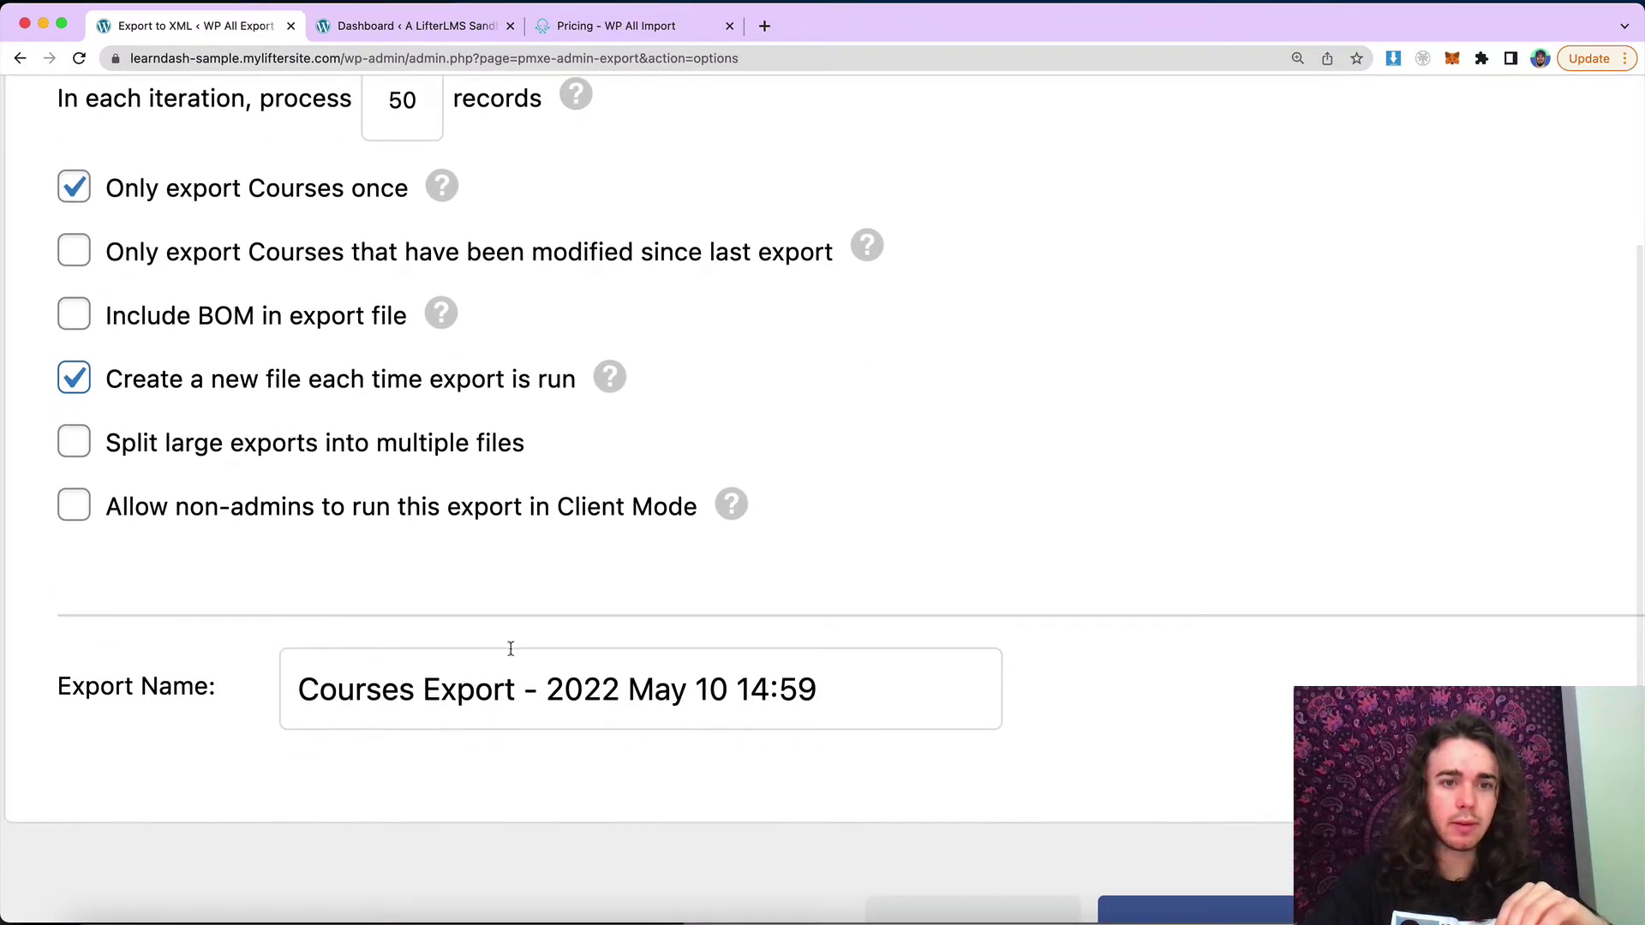
scroll(551, 653, down, 5)
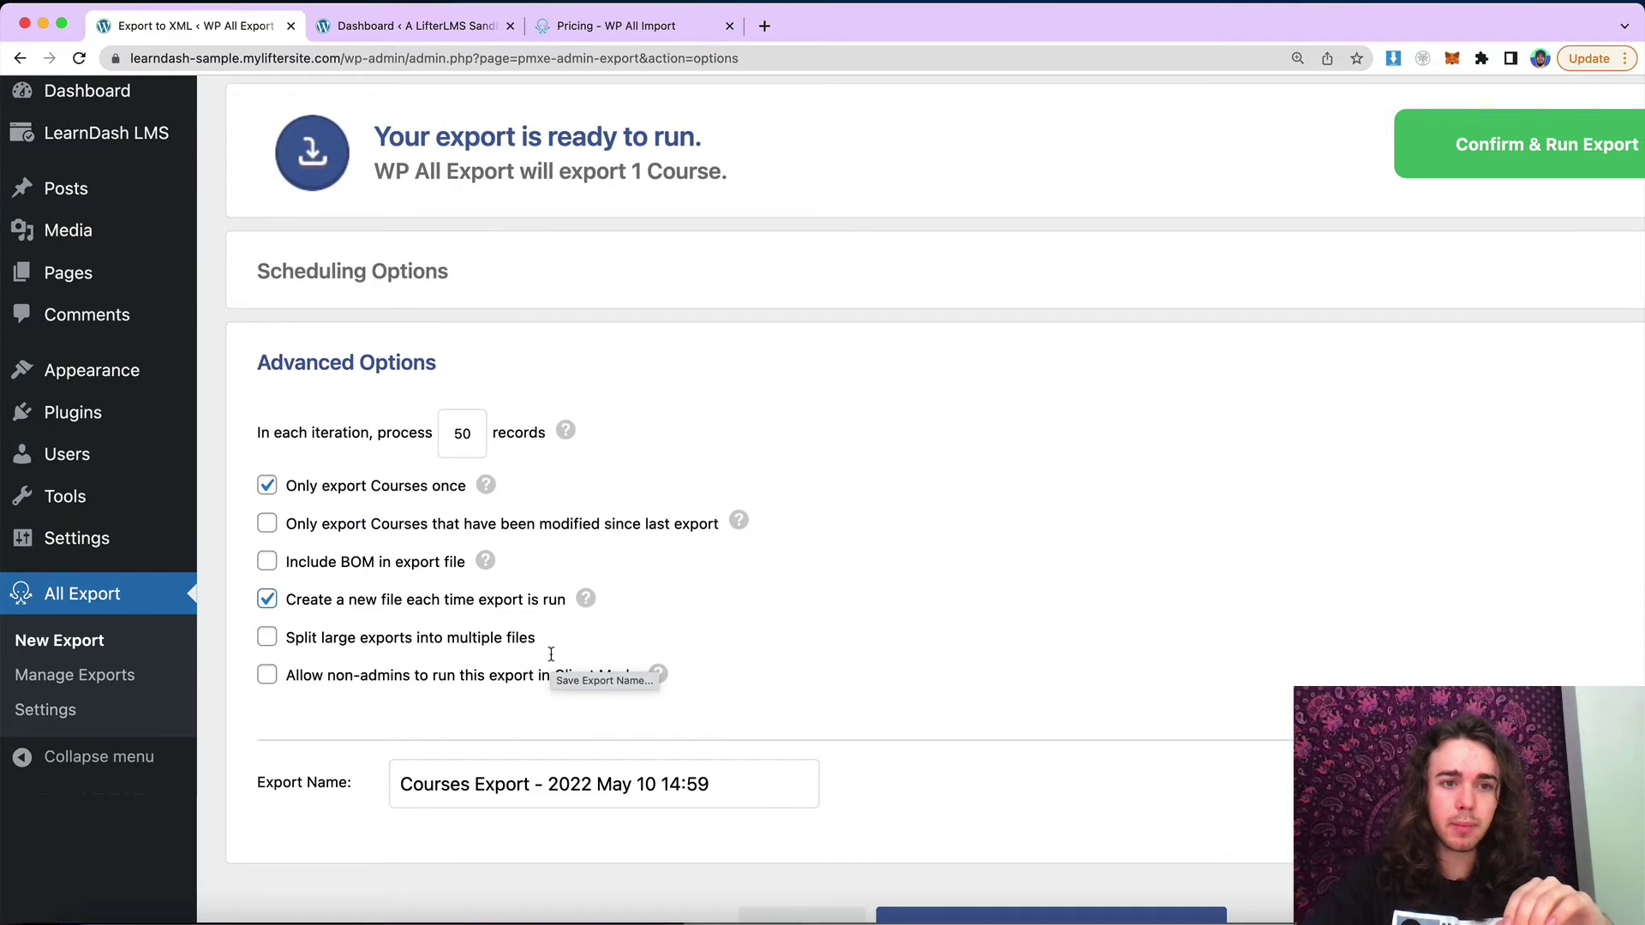
scroll(841, 553, down, 3)
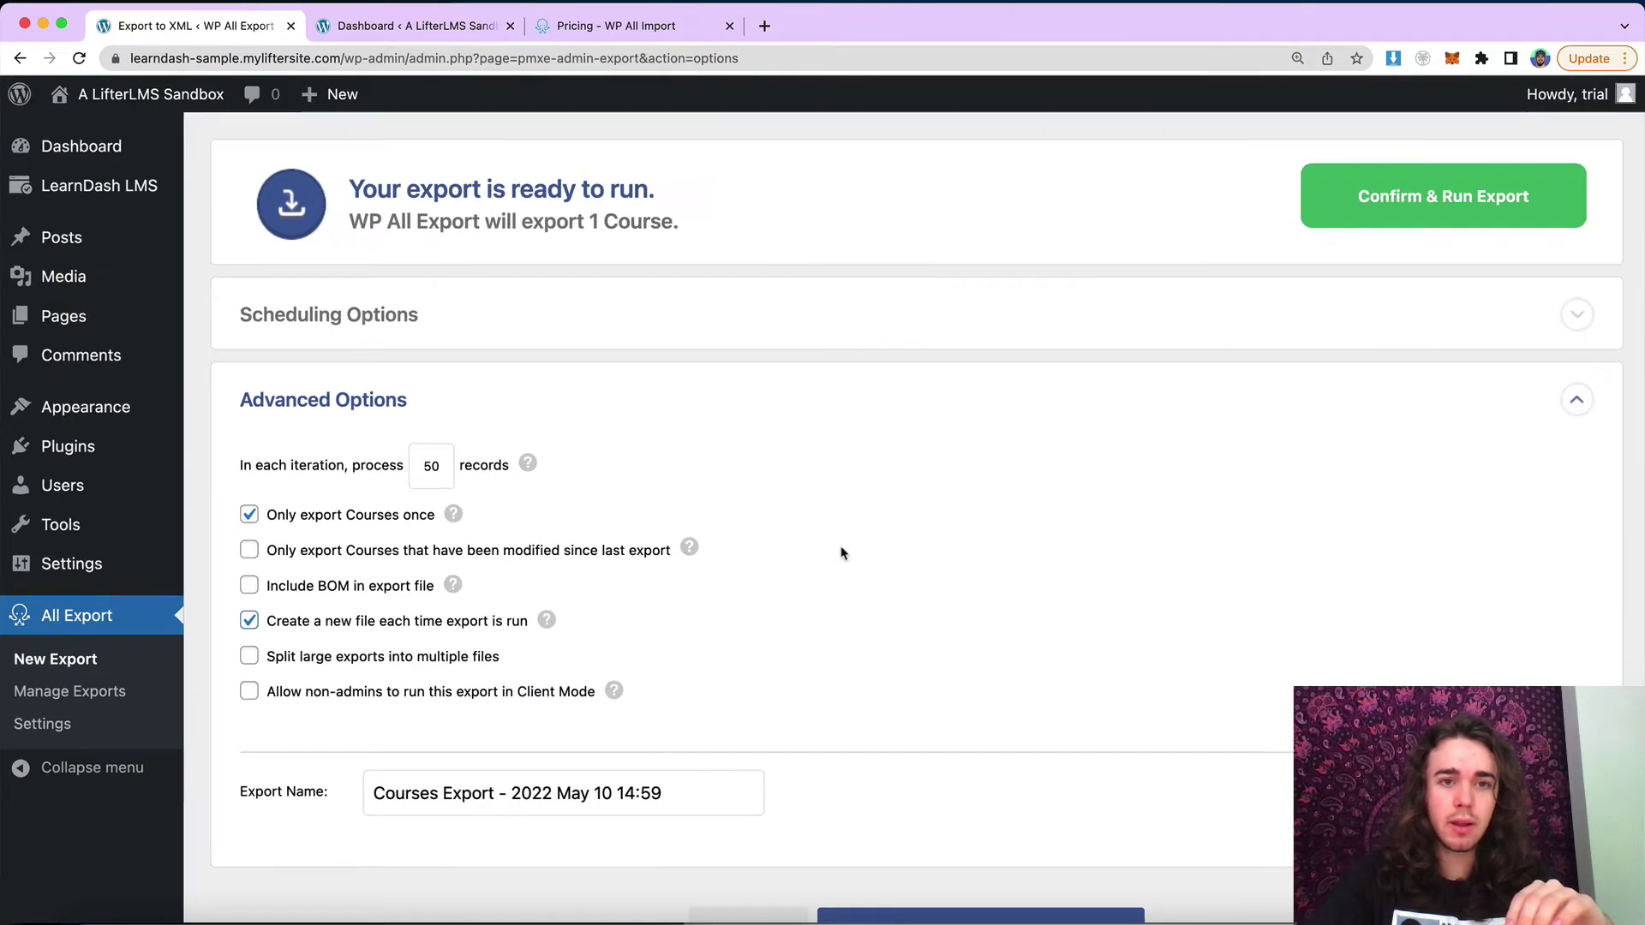
scroll(842, 553, down, 3)
Confirm and run the Courses export, then download the exported course as CSV
click(942, 790)
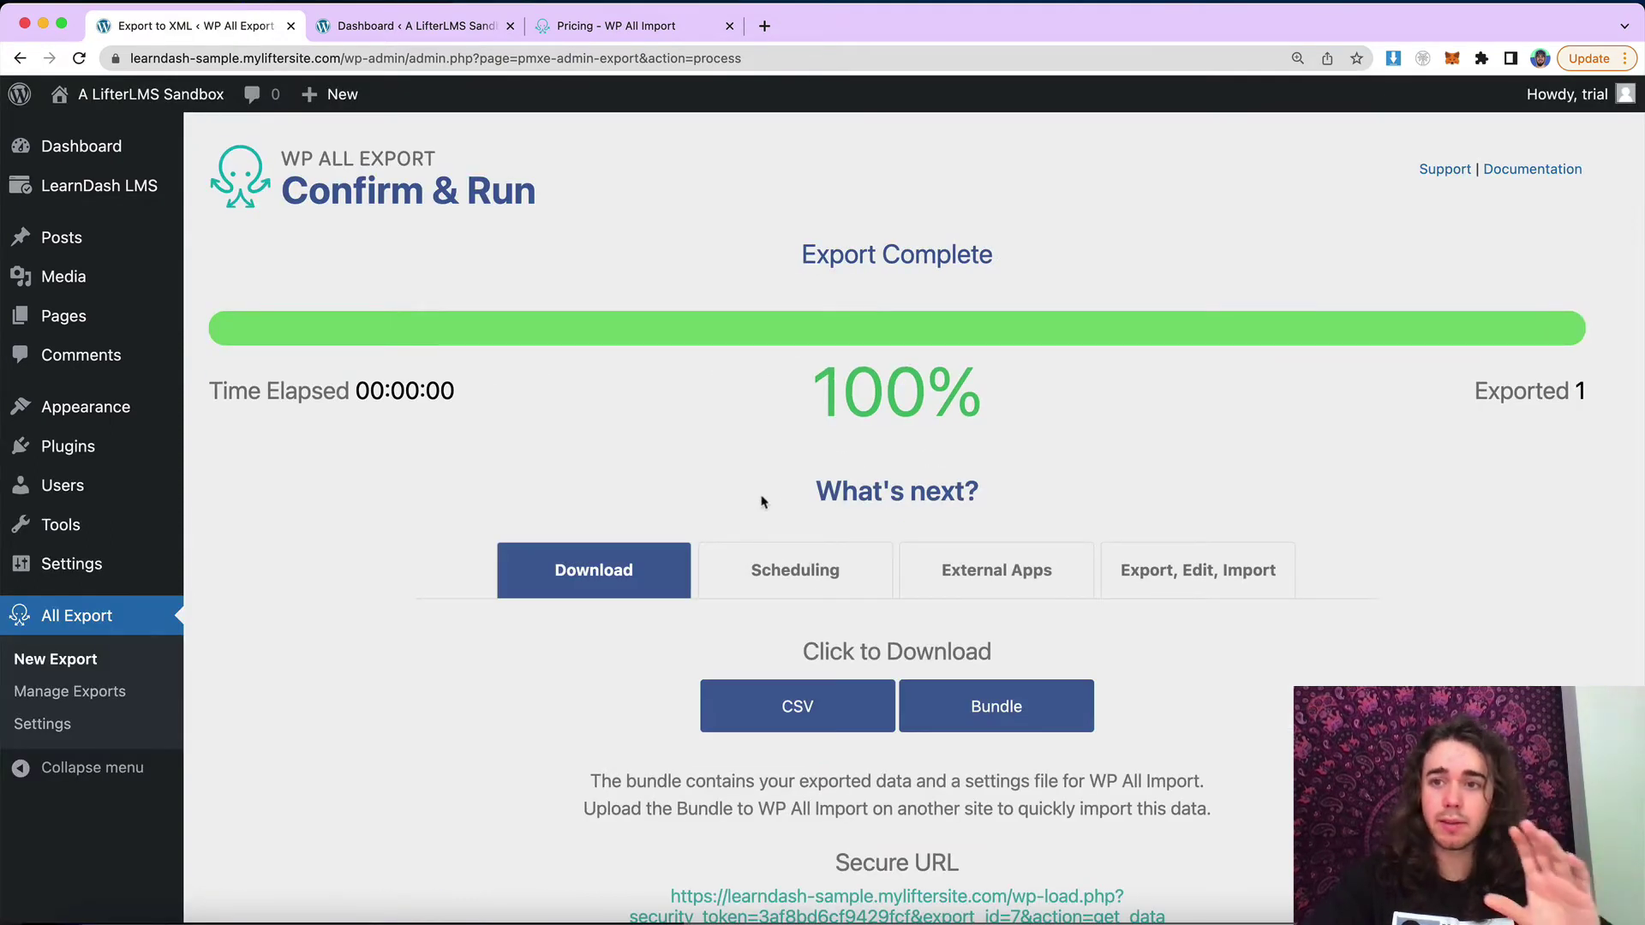
scroll(762, 501, up, 3)
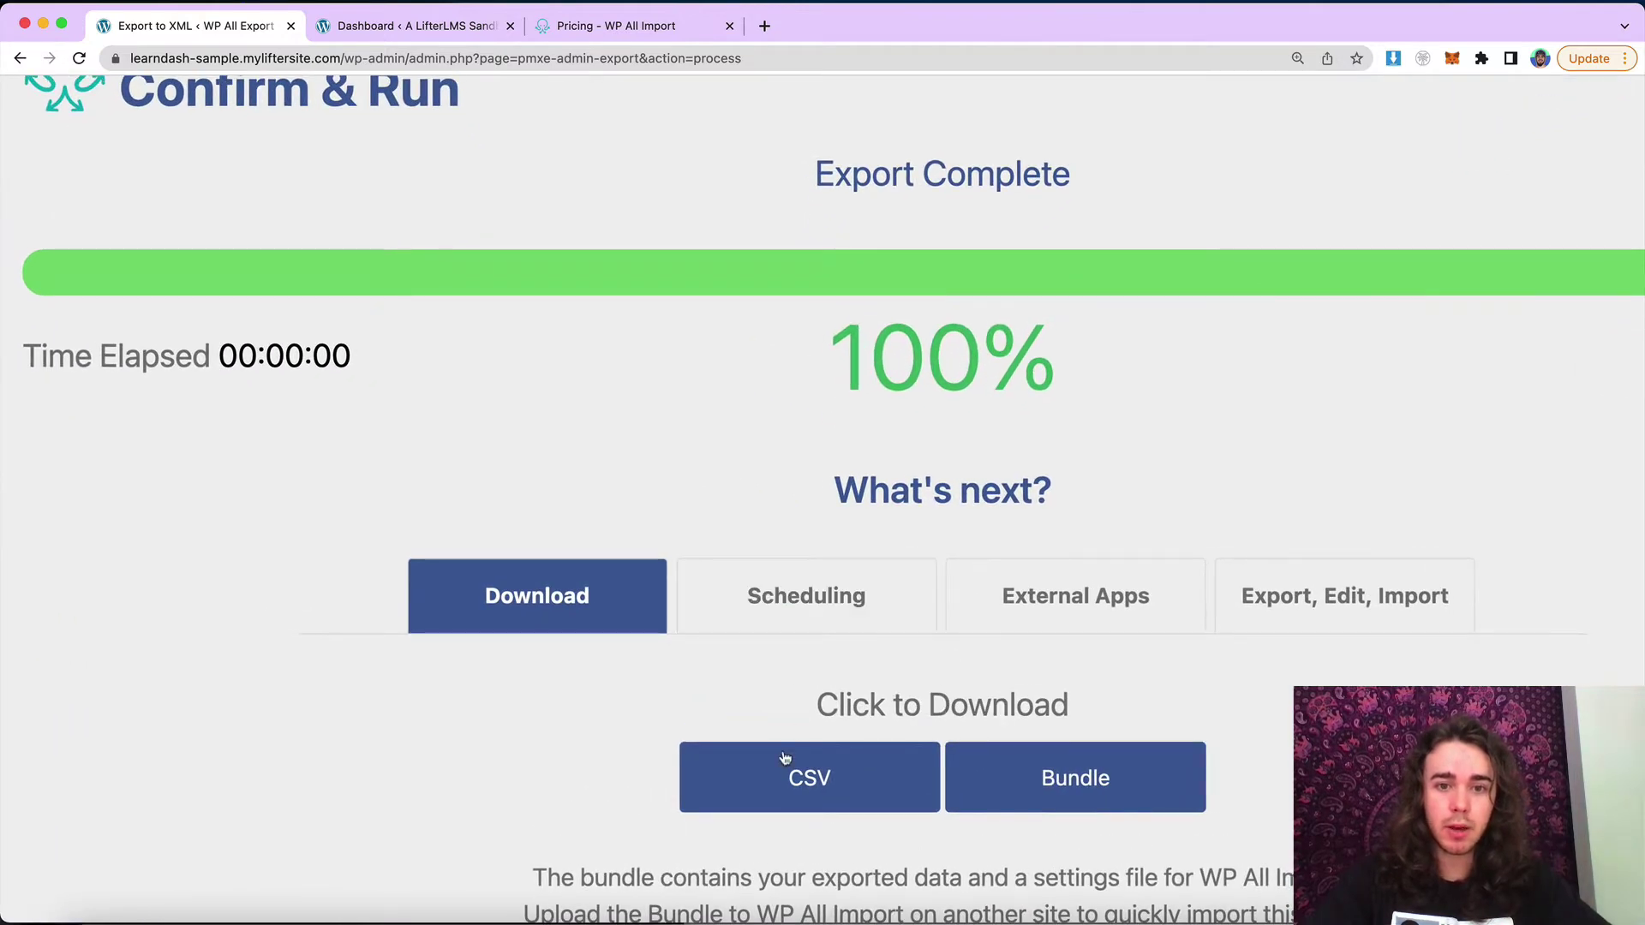
click(783, 756)
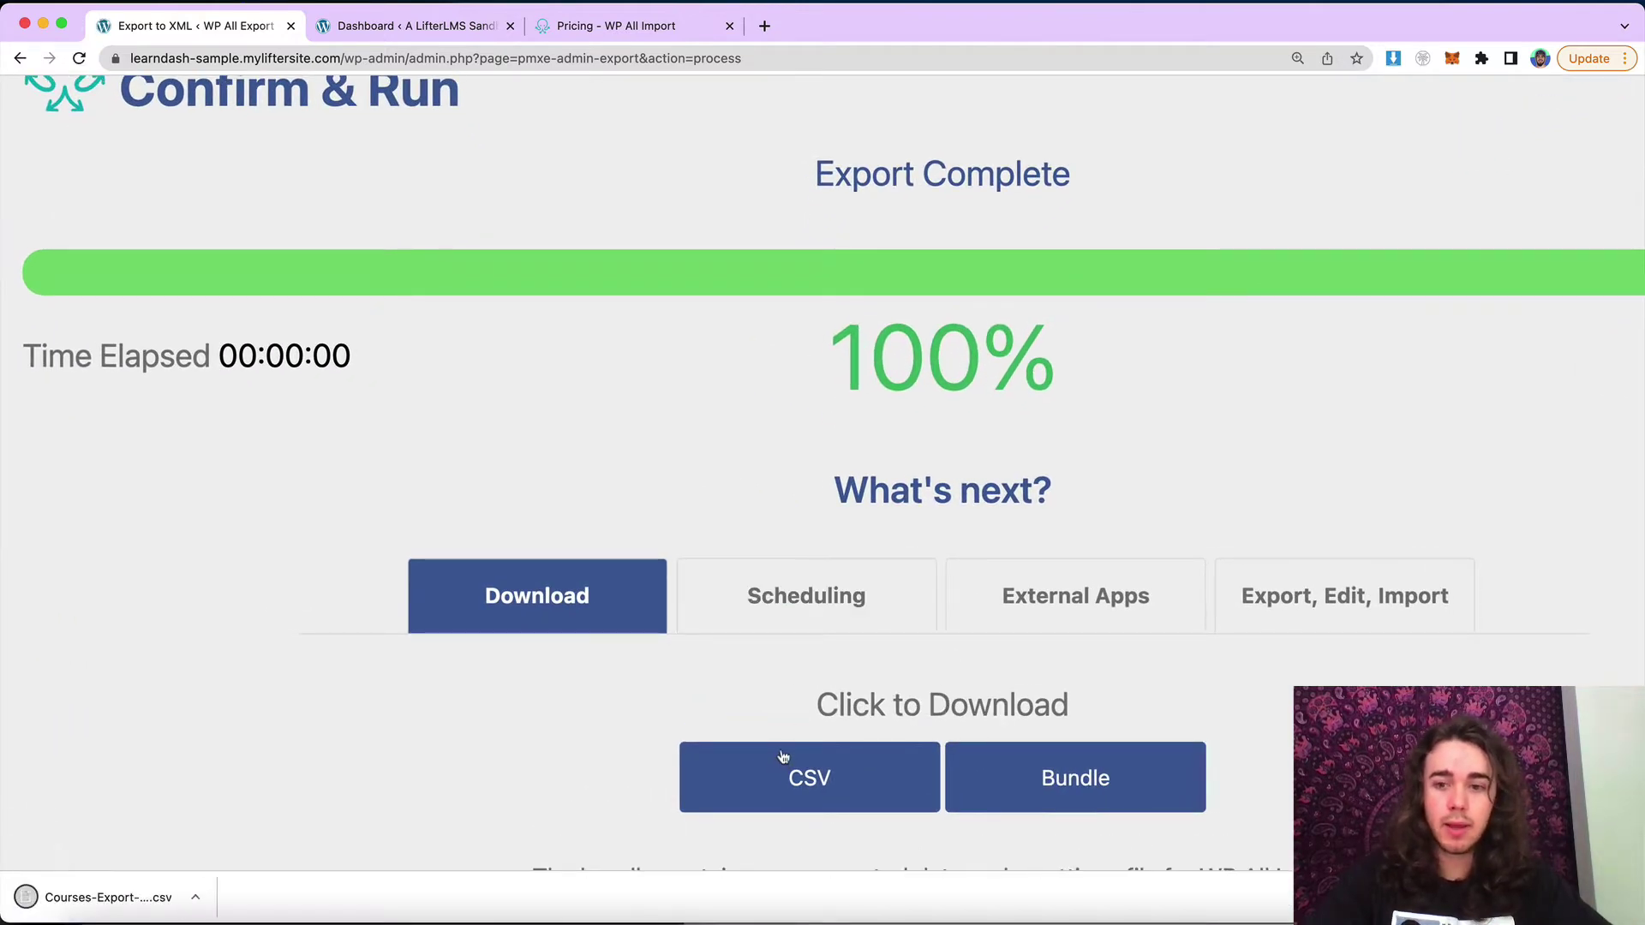
On the LifterLMS site, check LifterLMS and WP All Import Pro in Plugins, then start a New Import
click(417, 33)
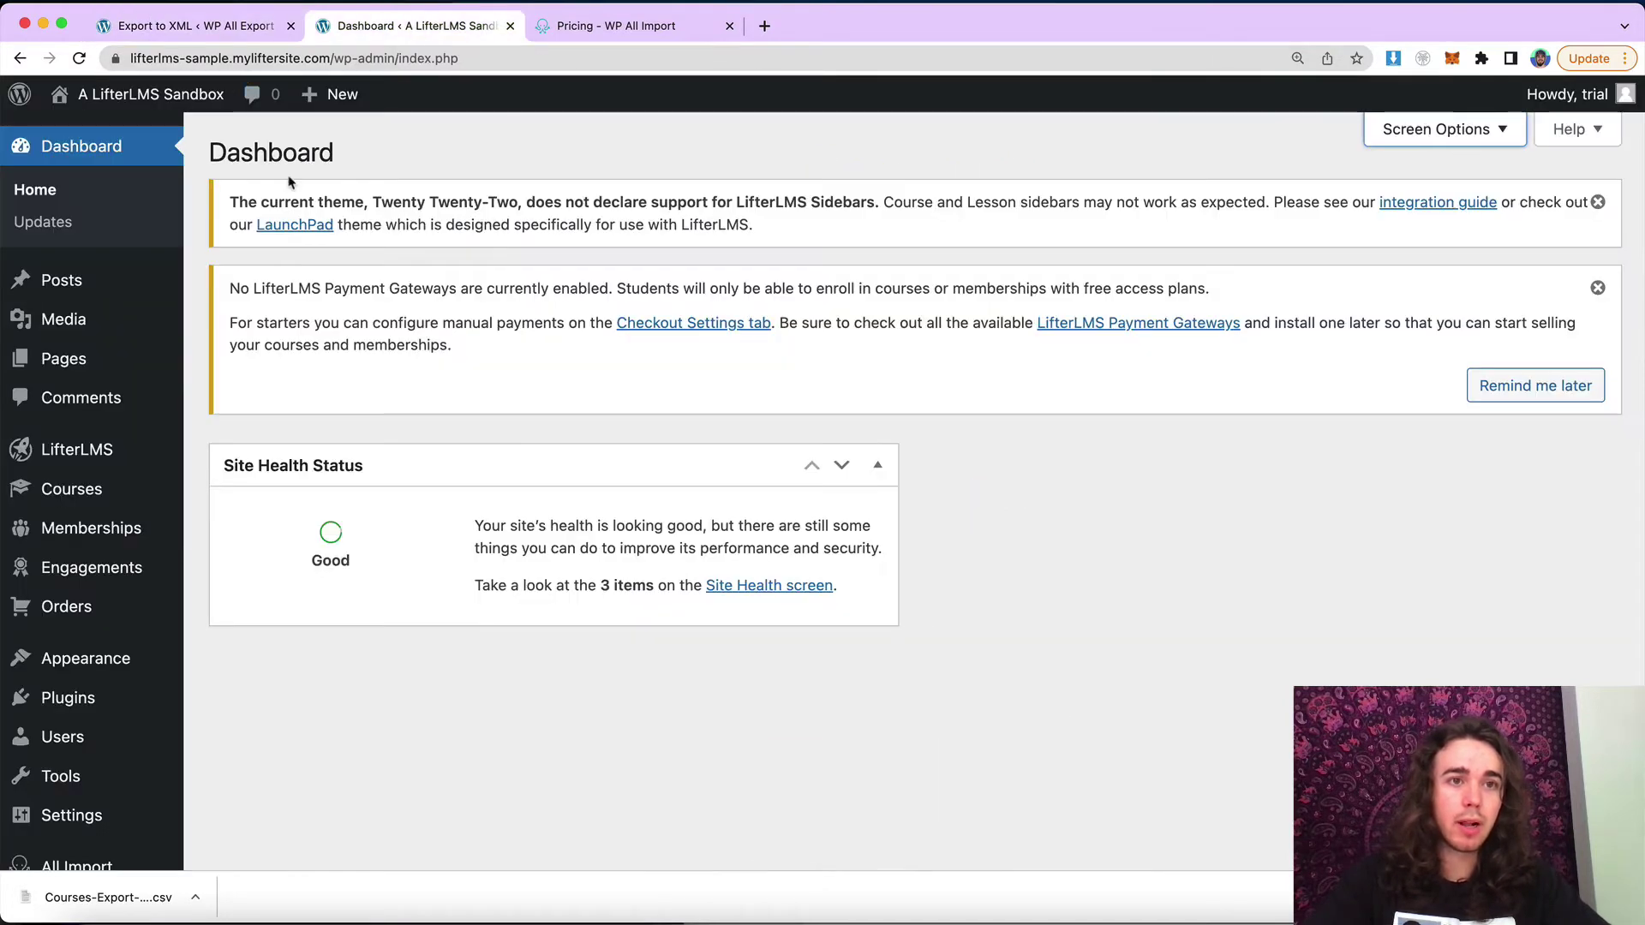
scroll(214, 342, down, 2)
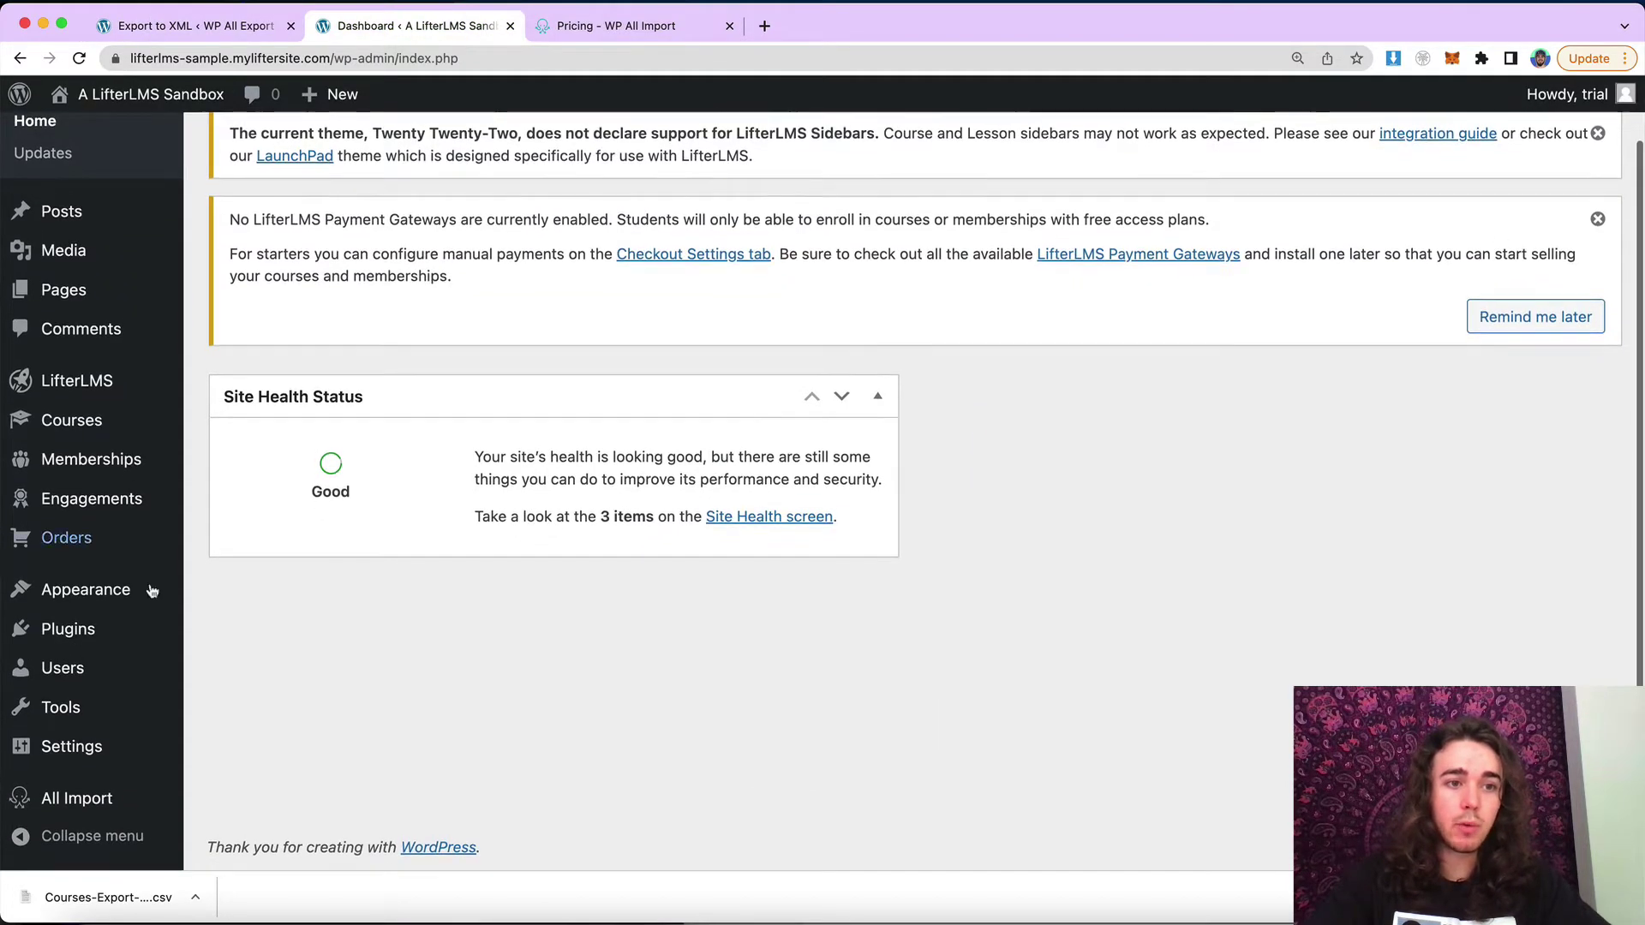
click(67, 631)
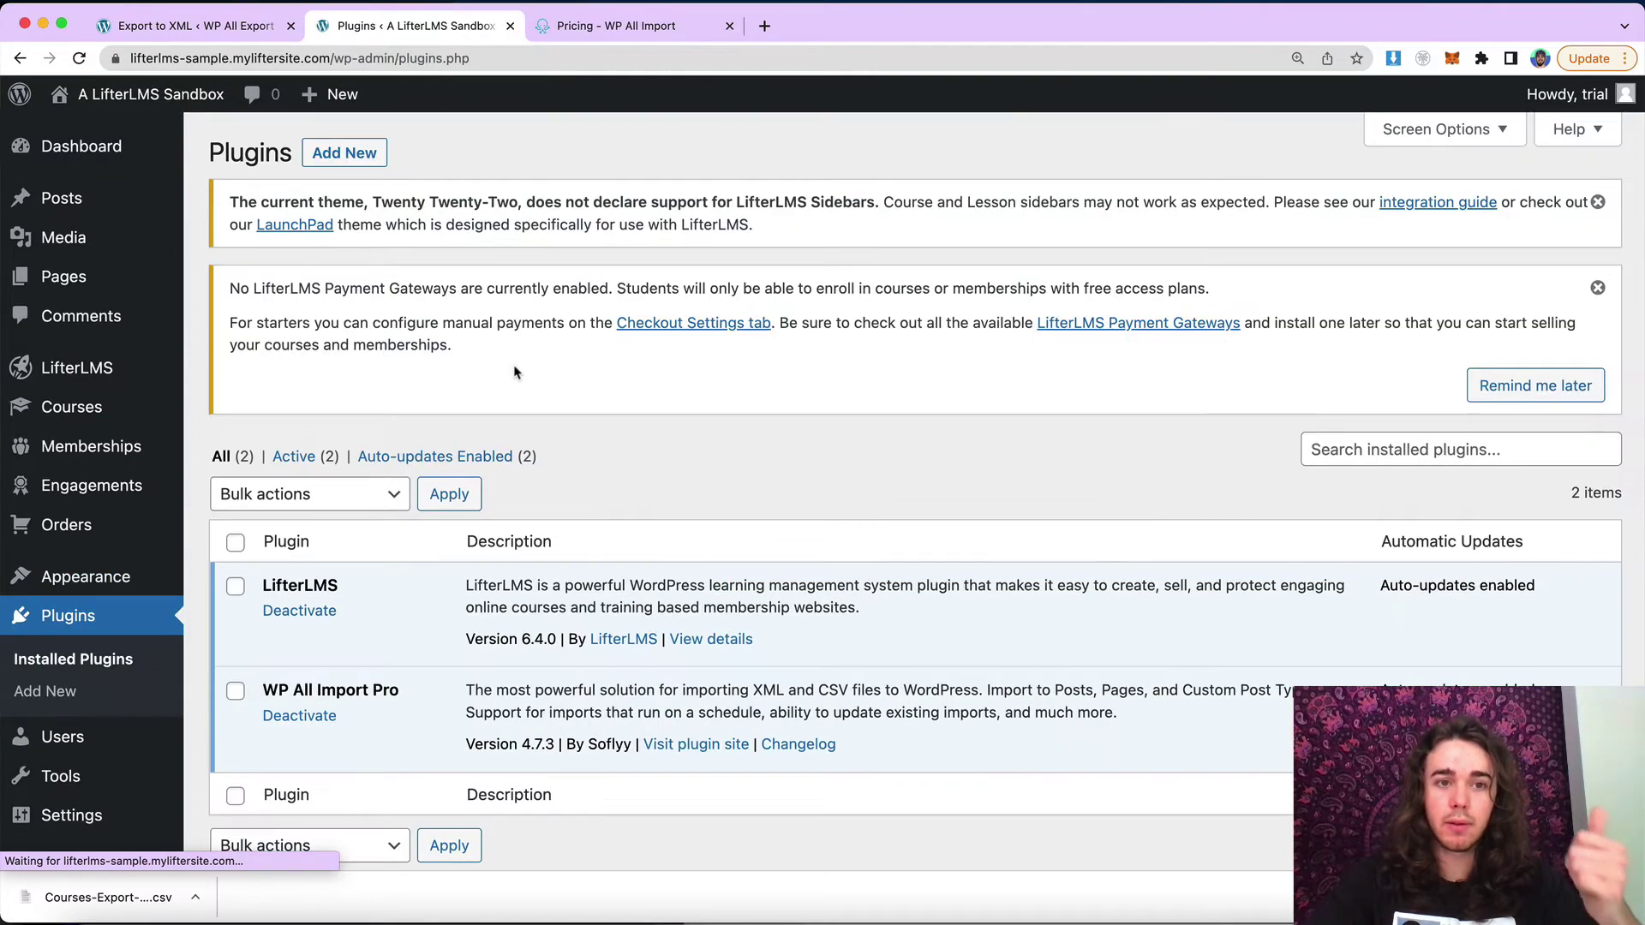
scroll(514, 373, down, 1)
scroll(514, 372, down, 2)
drag(276, 596, 388, 591)
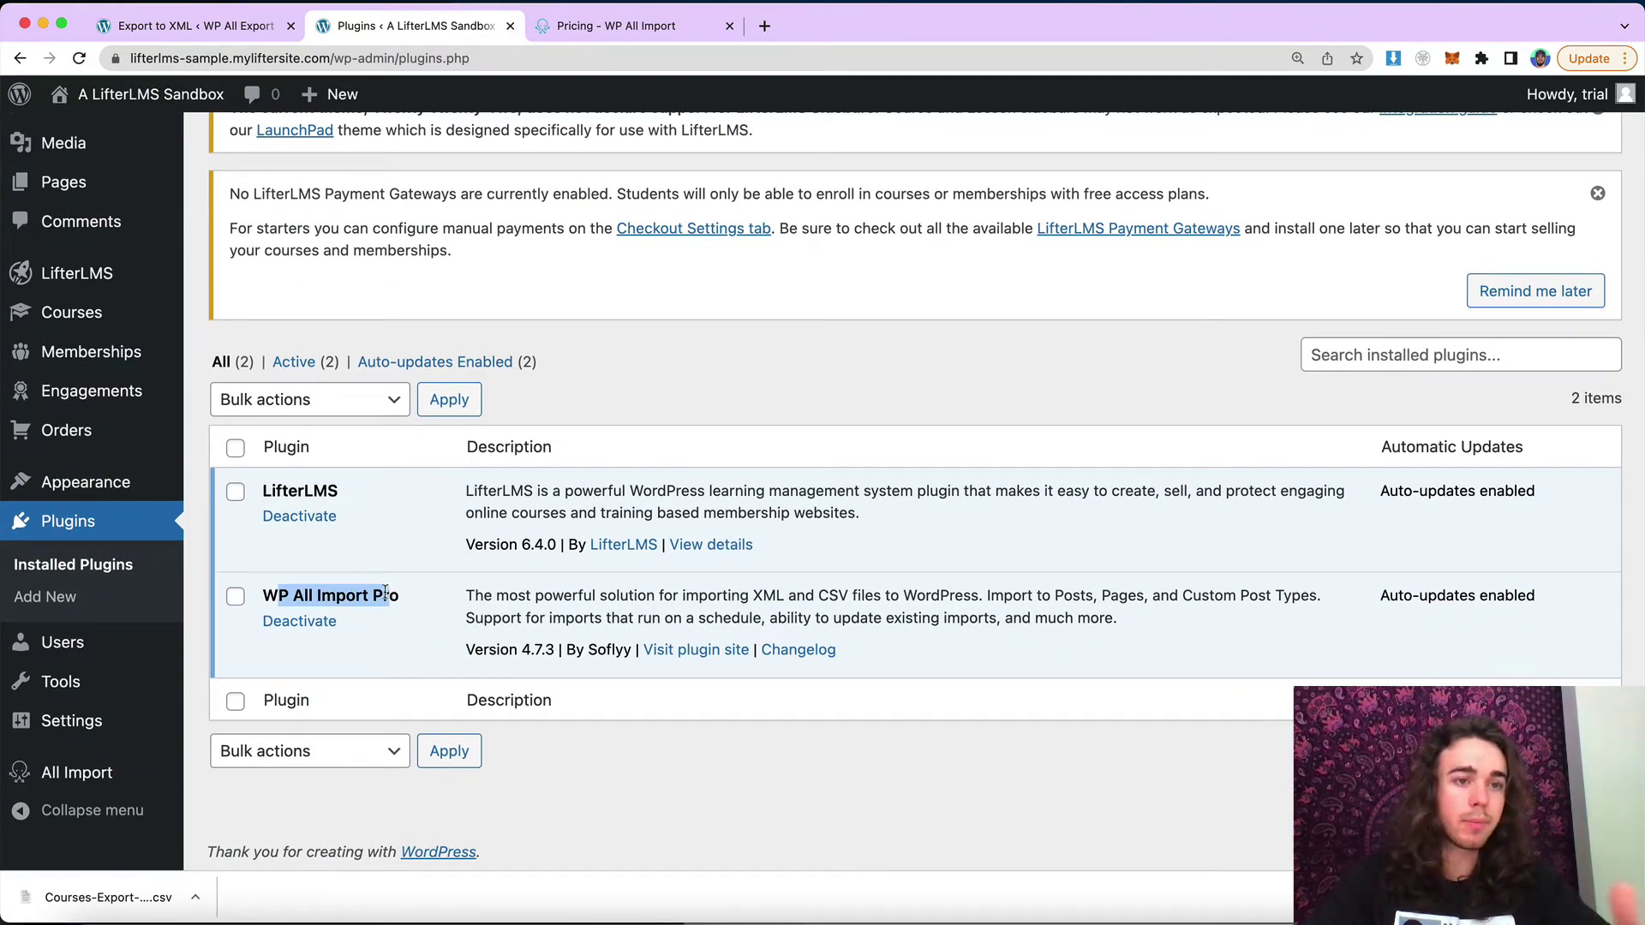
mouse_move(62, 776)
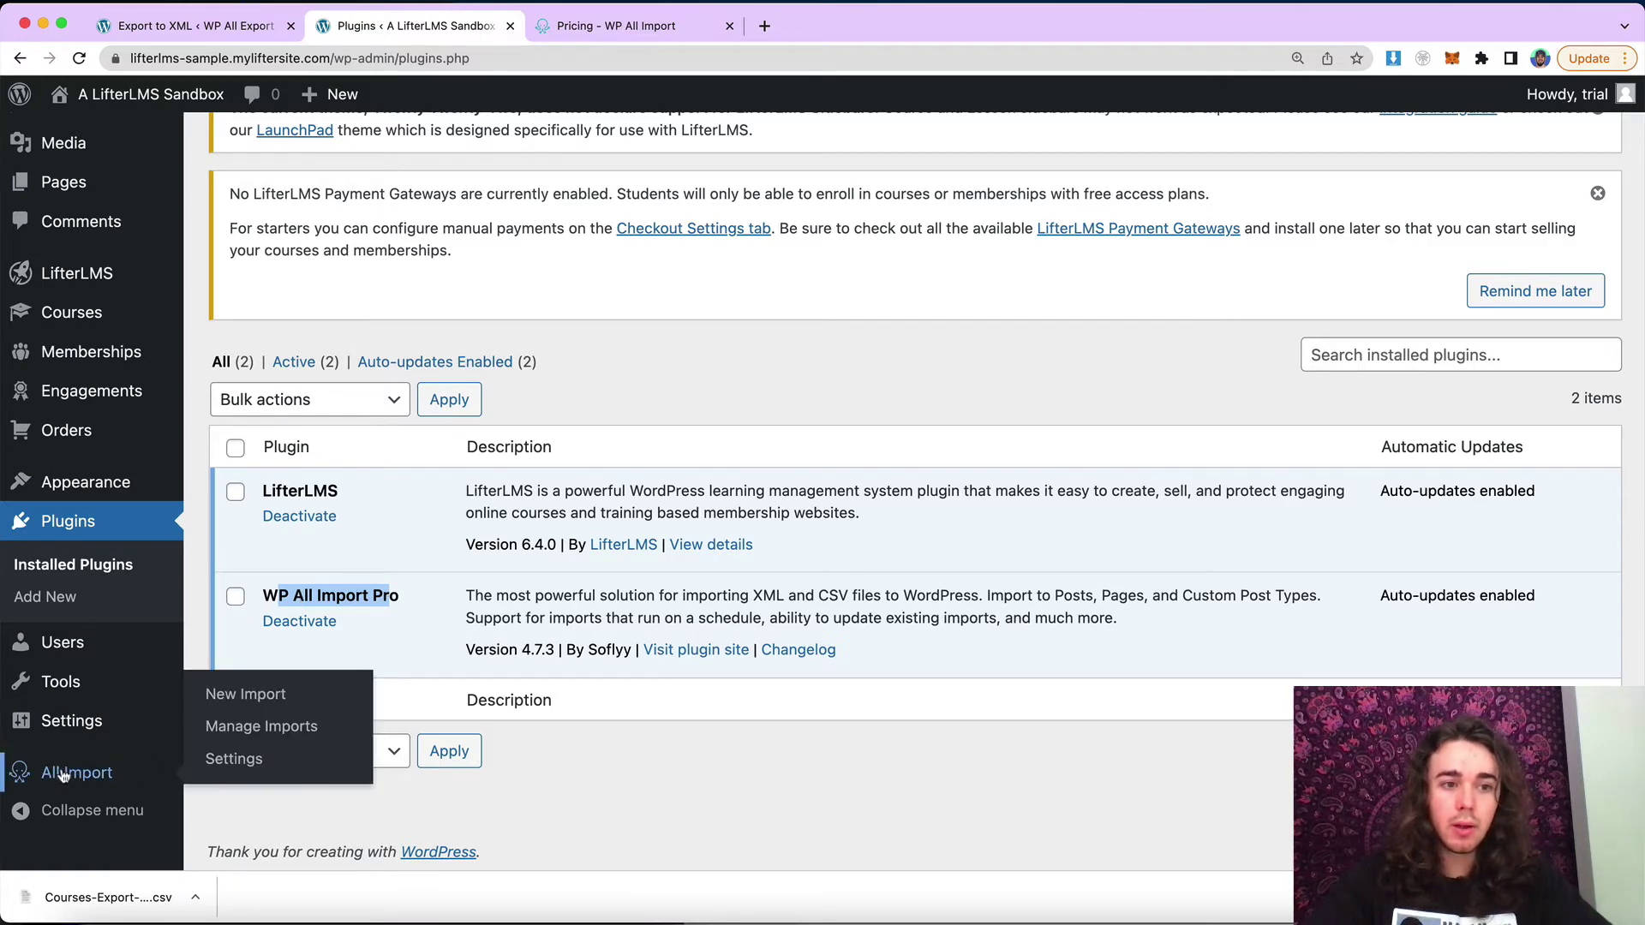
click(224, 704)
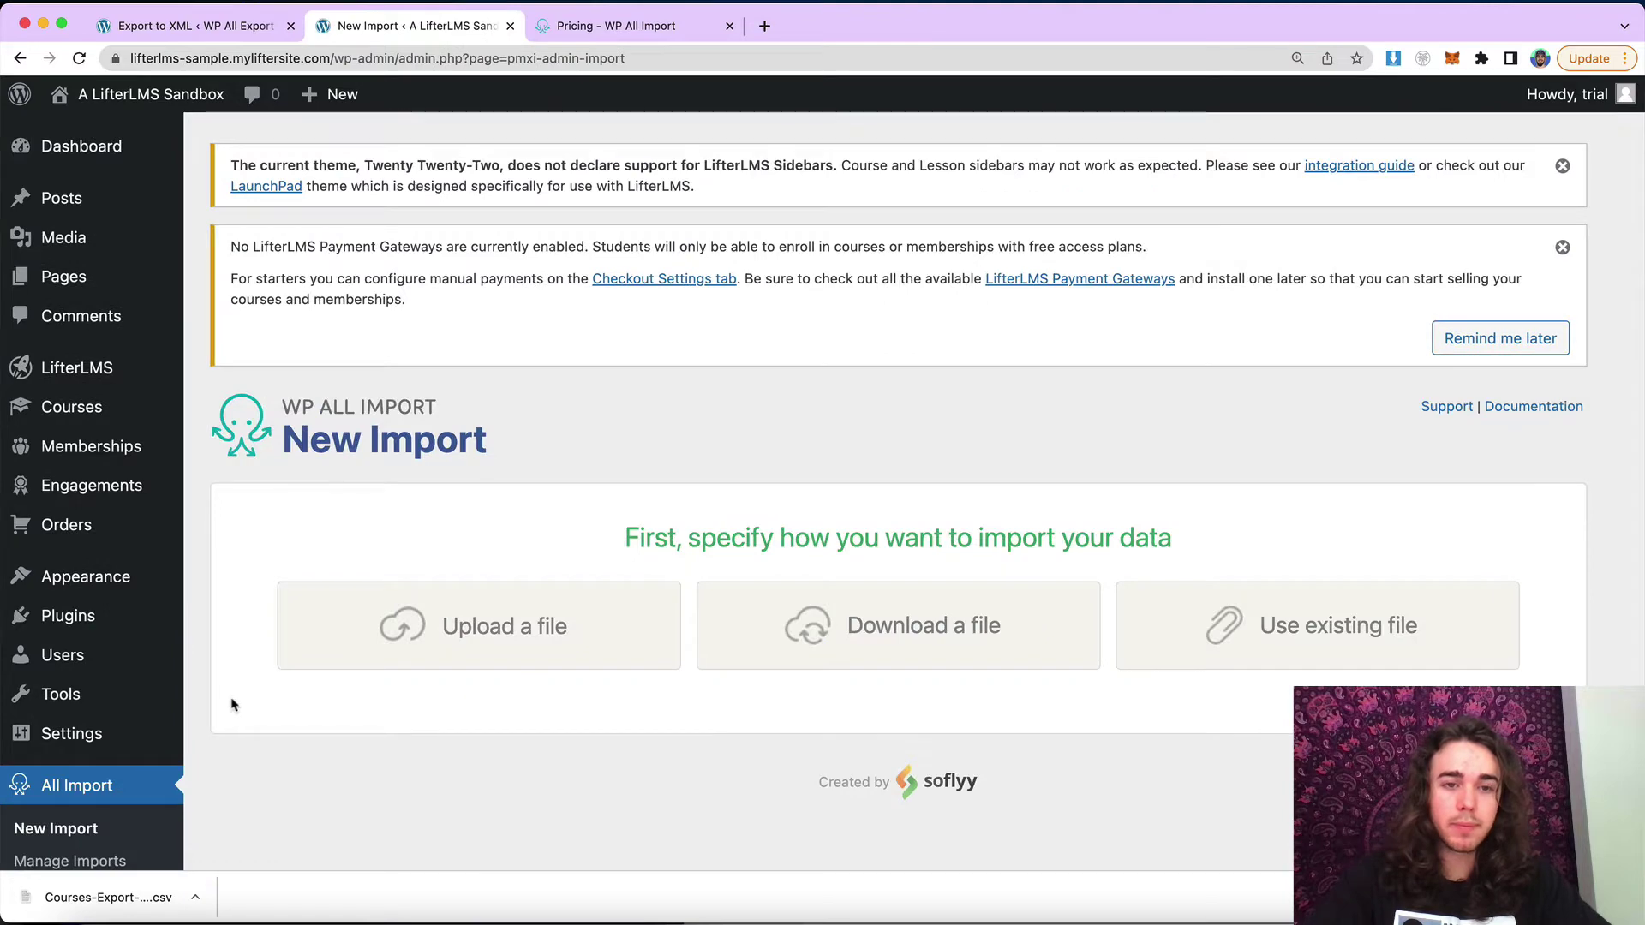
Upload Courses-Export-2022-May-10-1459-1.csv from the Downloads folder
click(457, 623)
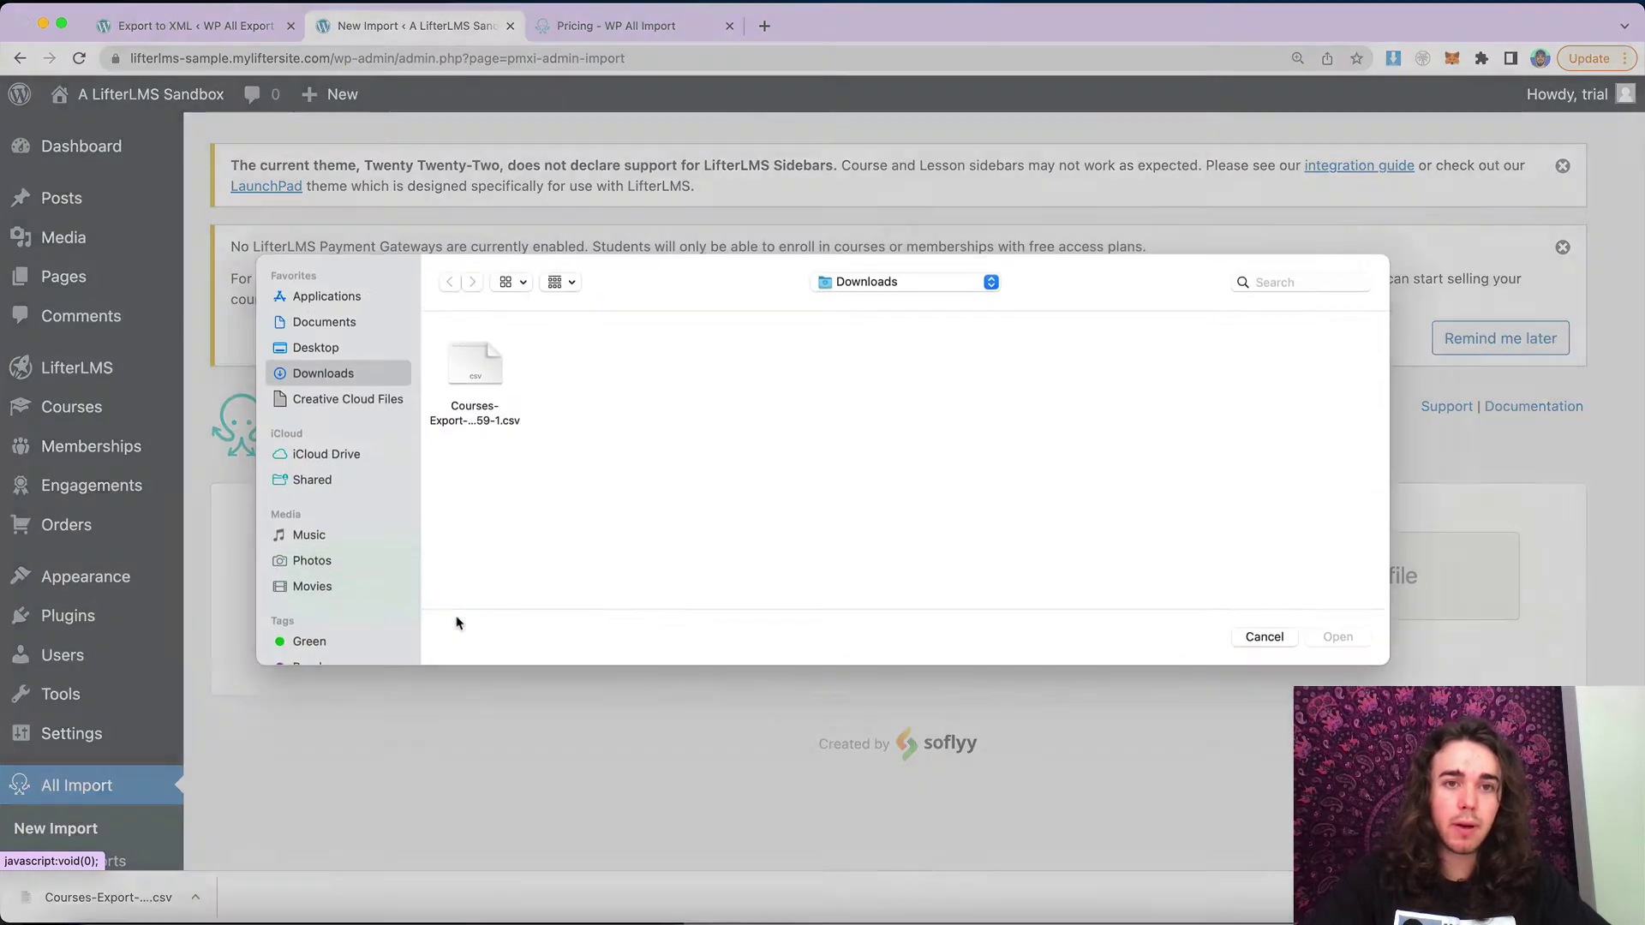
click(482, 376)
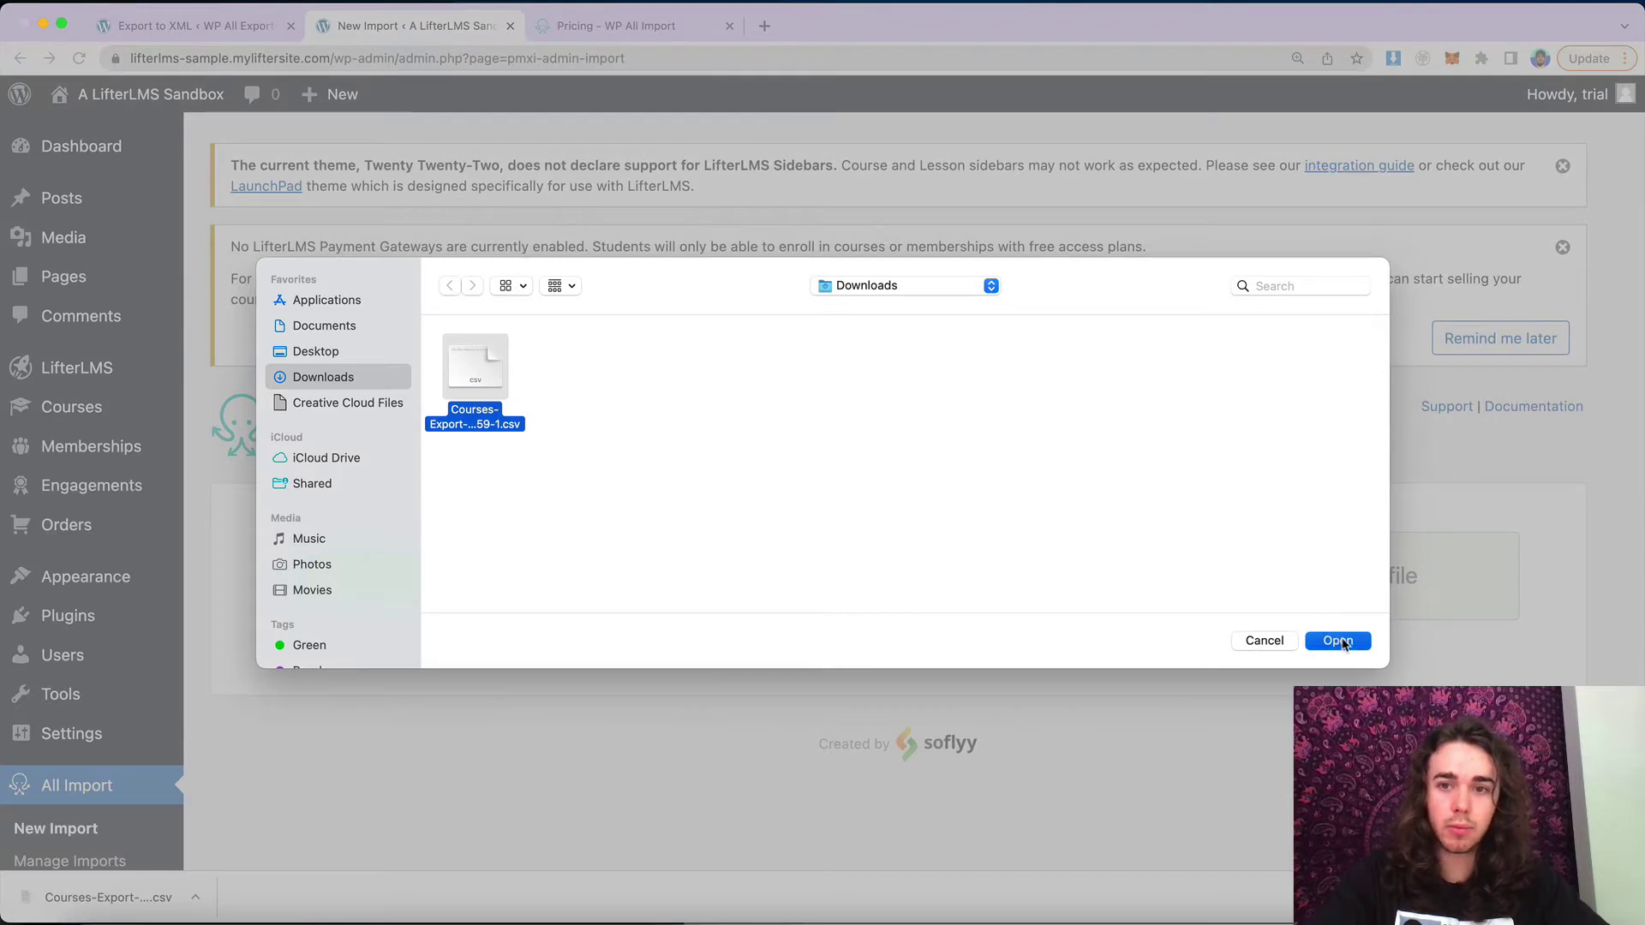
click(1337, 640)
Set the import to create new Courses and continue to Step 2
scroll(972, 606, down, 2)
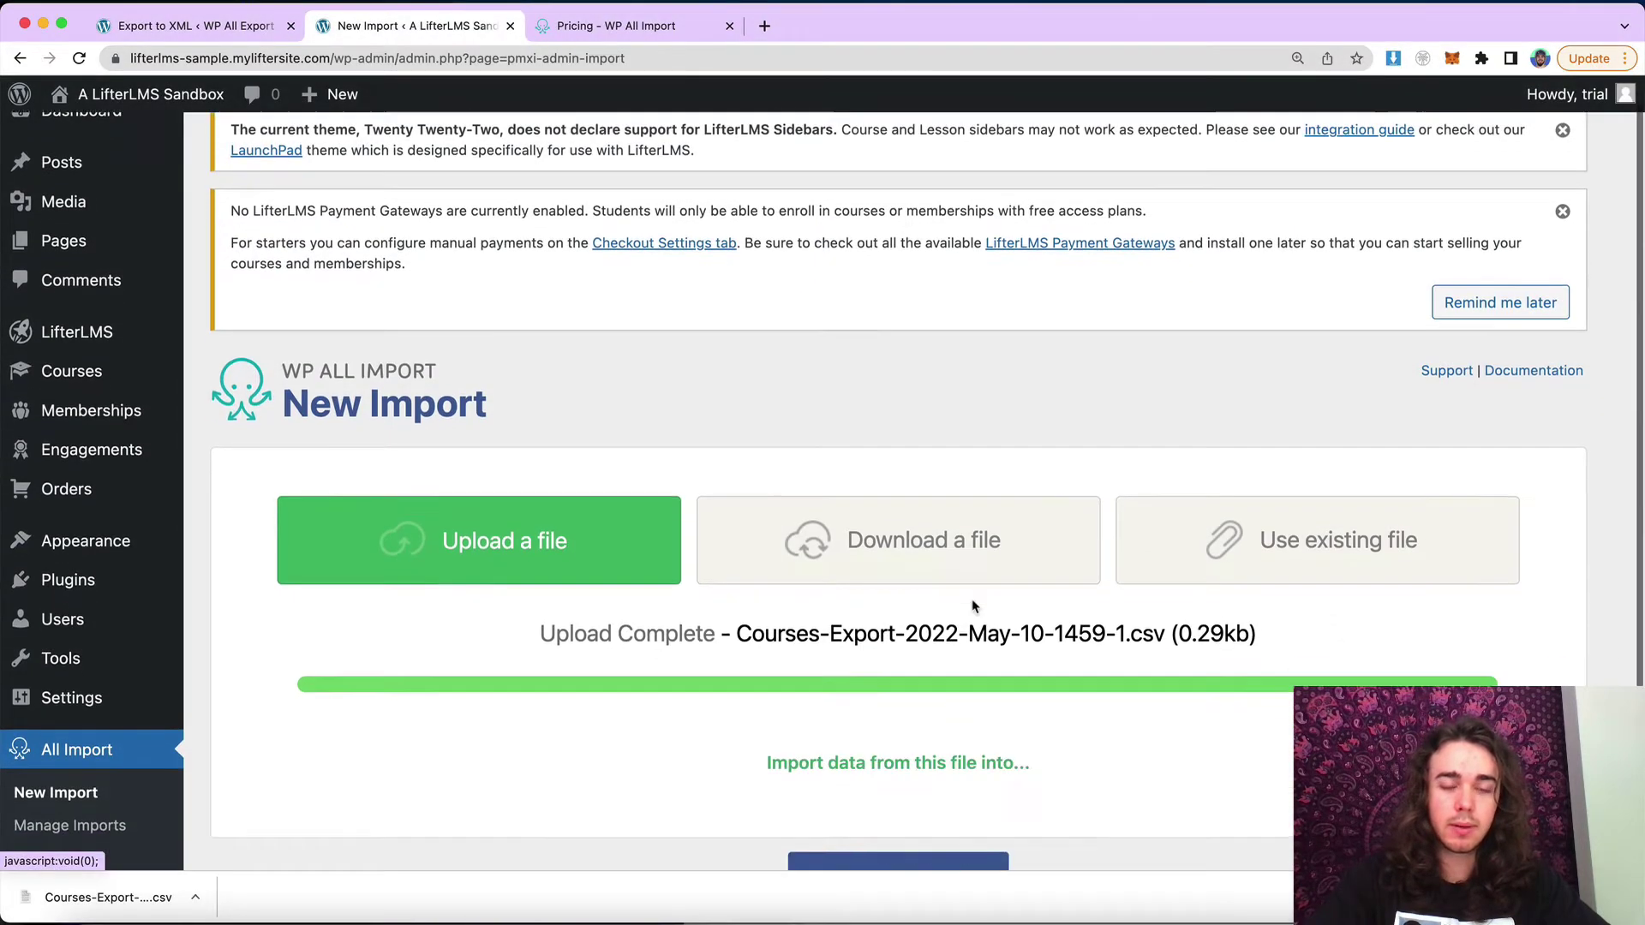
scroll(973, 607, down, 4)
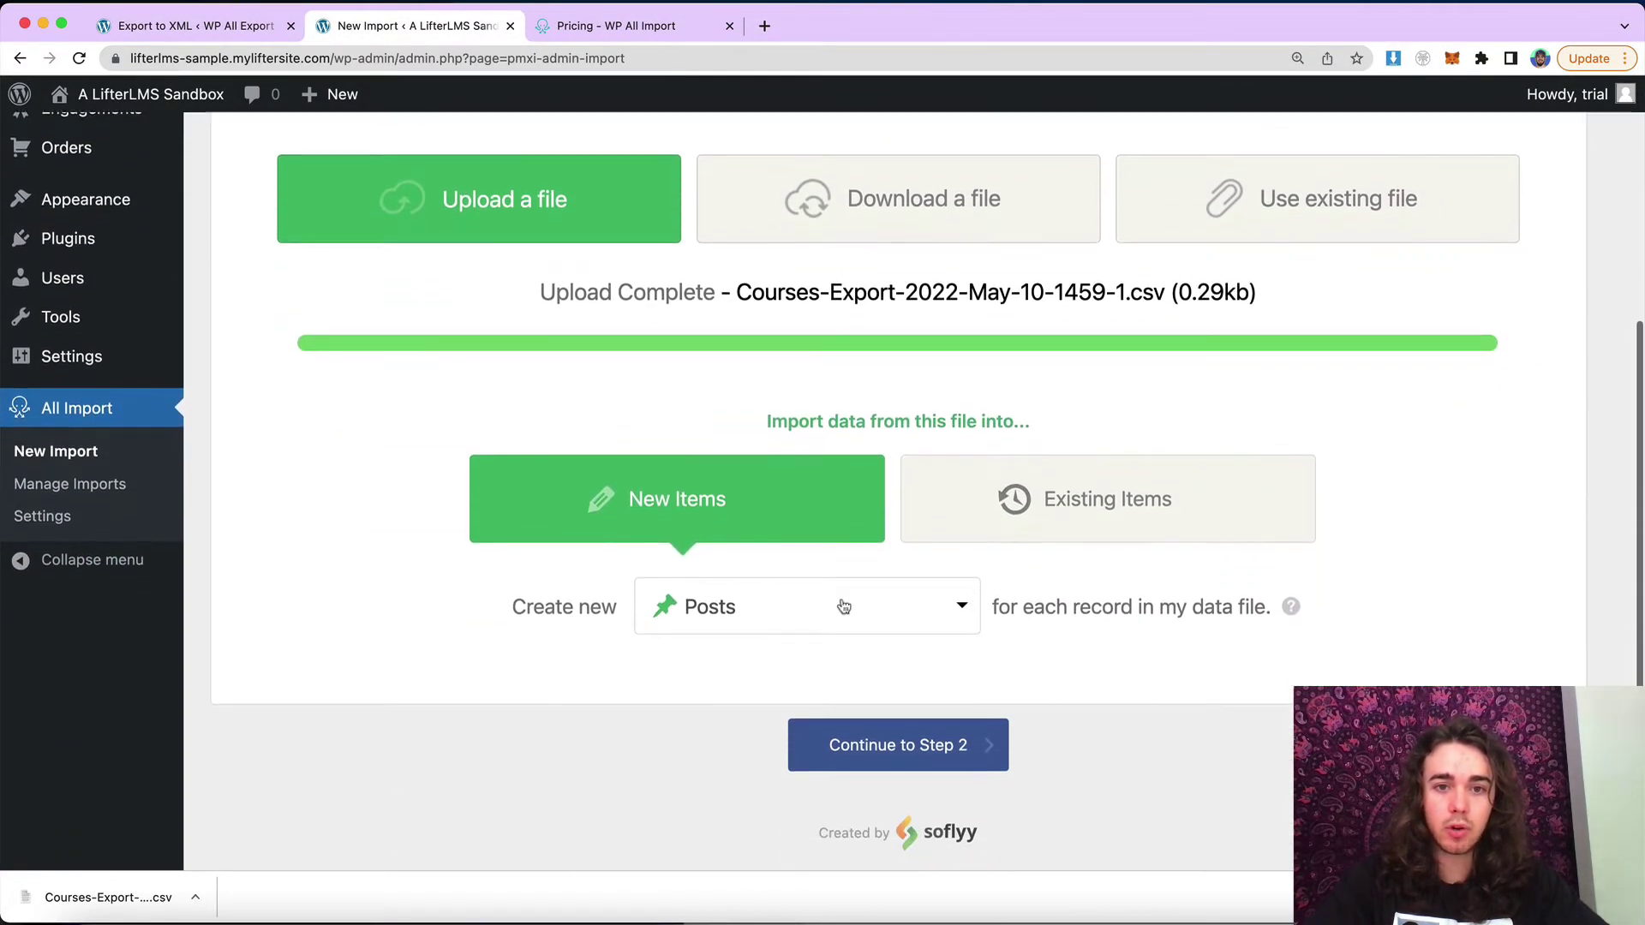
click(844, 607)
scroll(840, 609, down, 5)
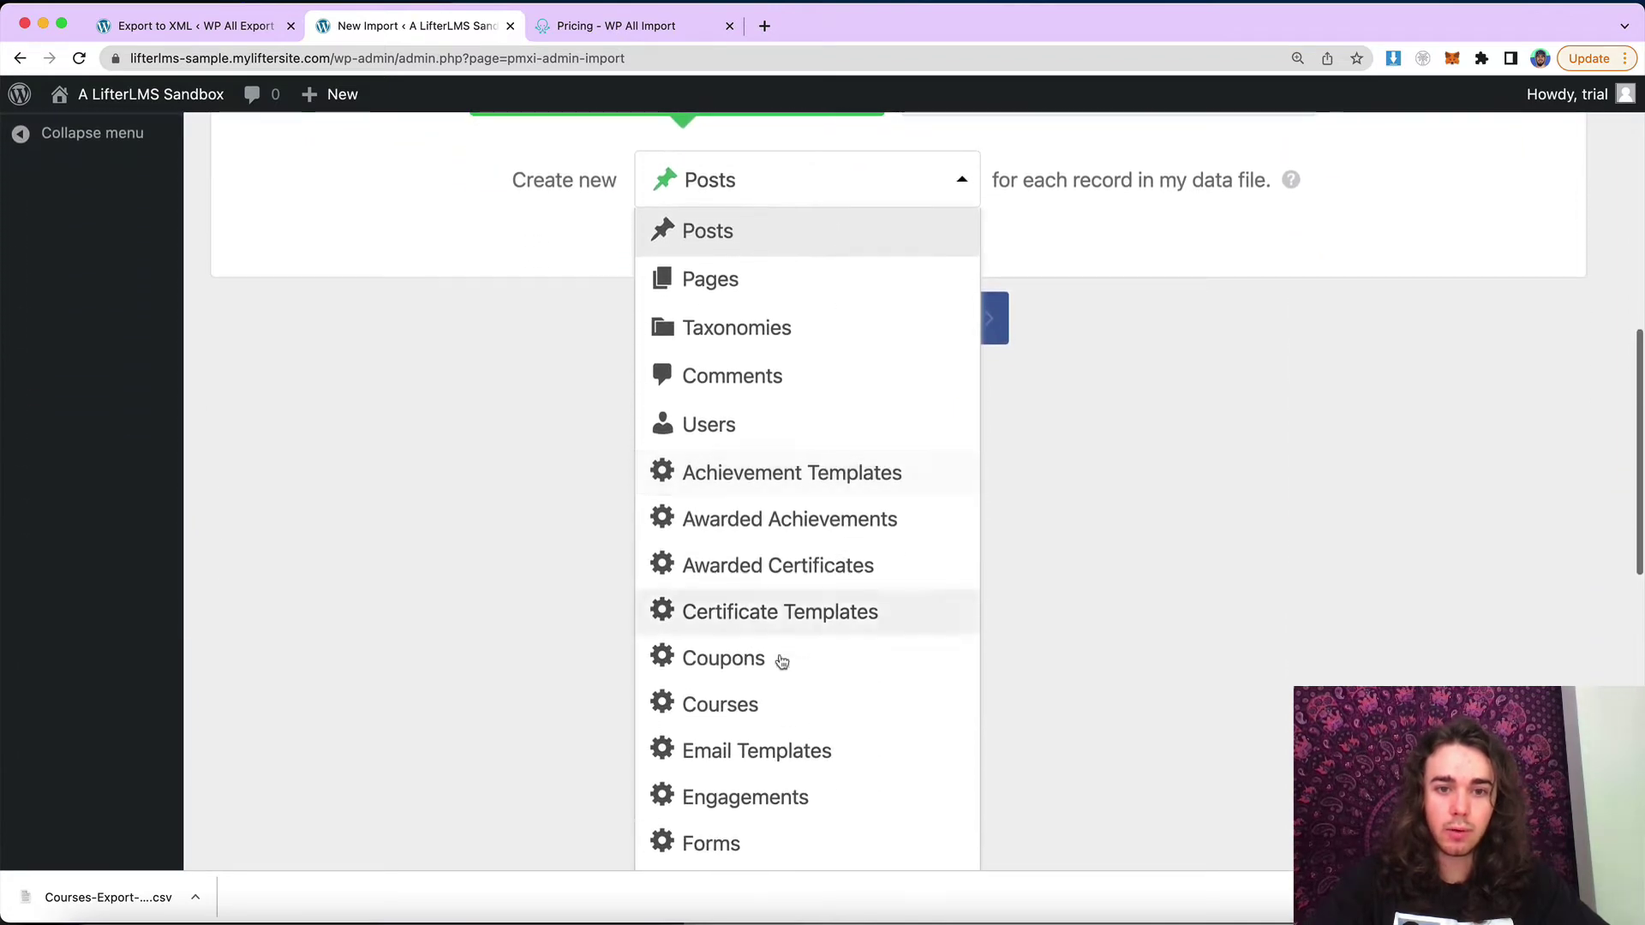
click(713, 706)
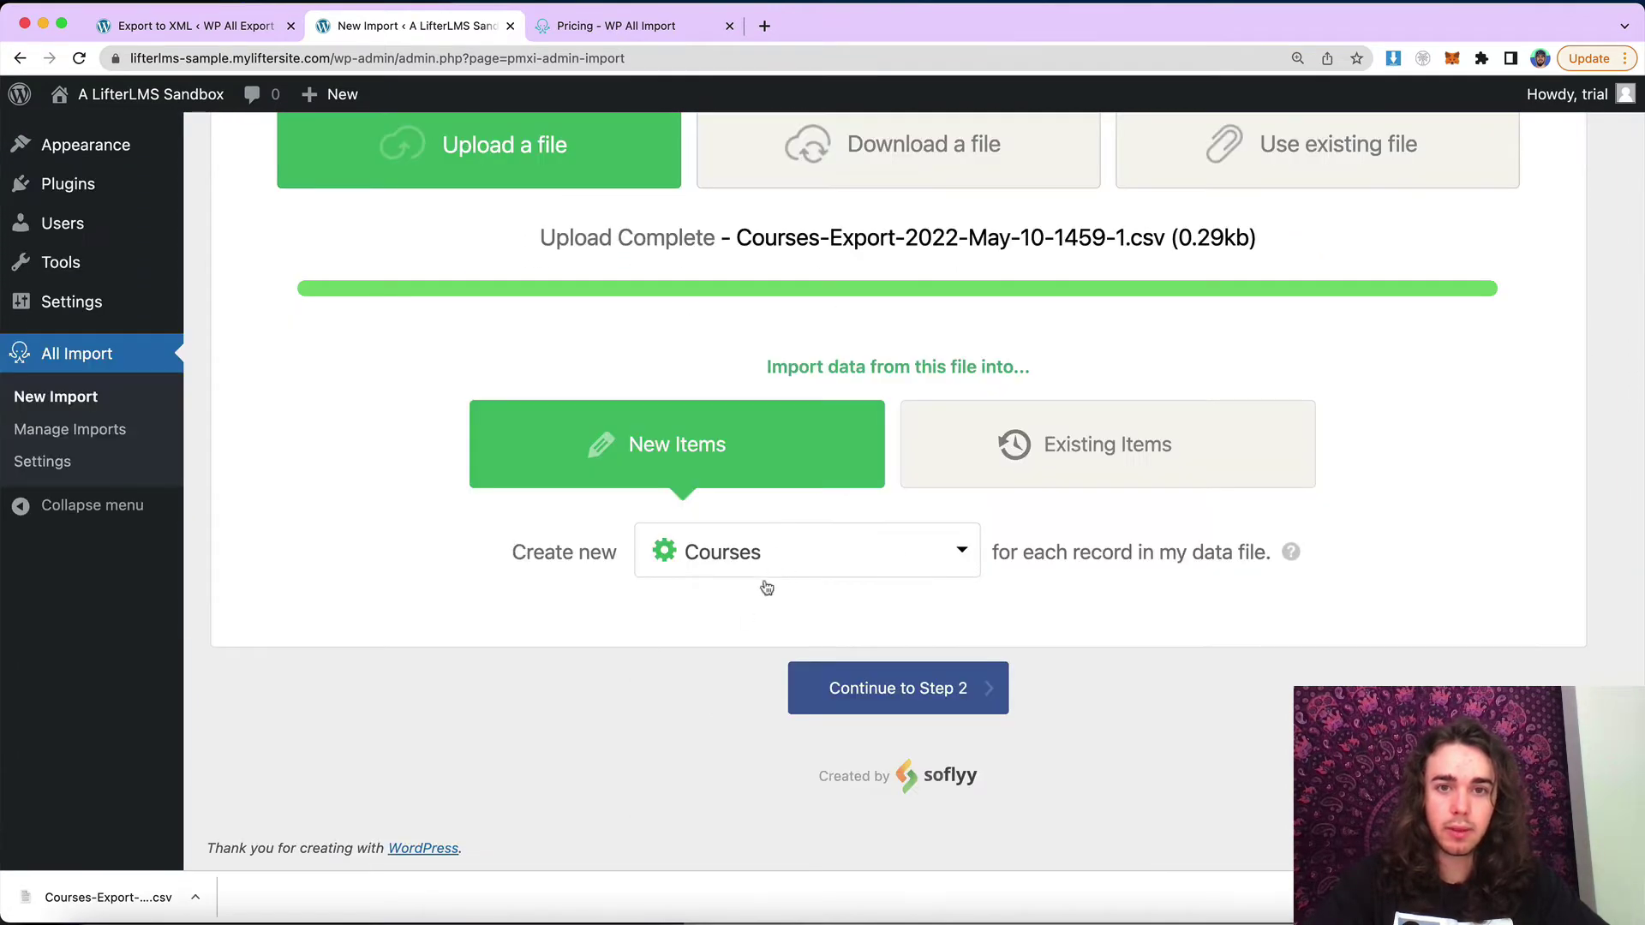
click(859, 700)
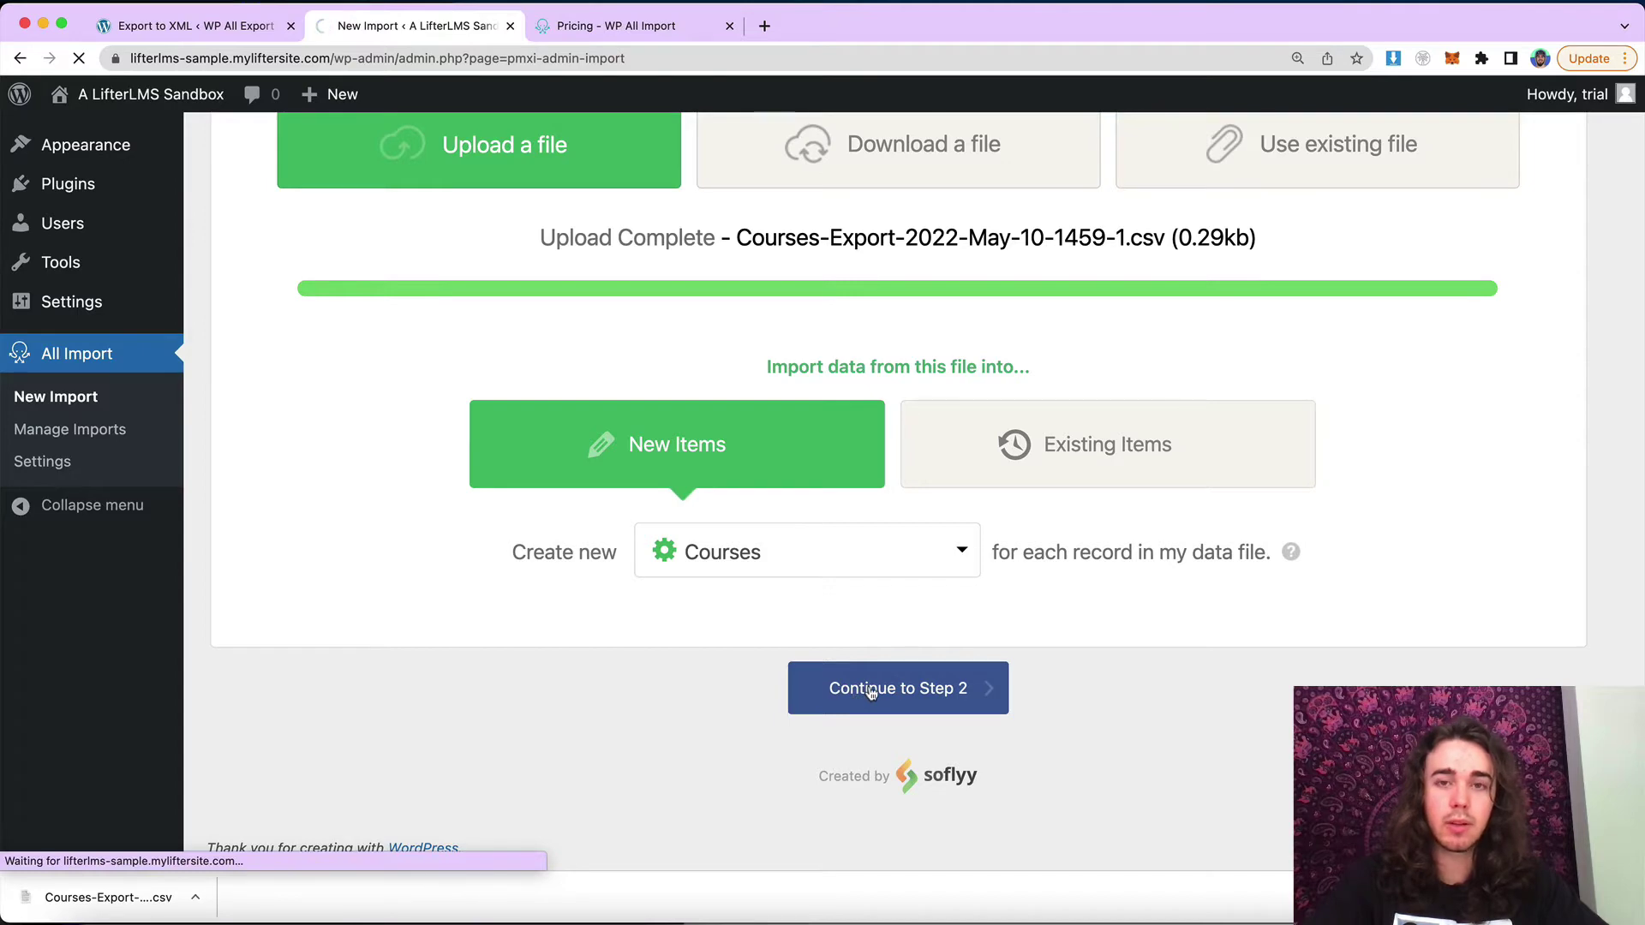
Check the single Will's Online Course record and continue to Step 3
scroll(751, 618, down, 4)
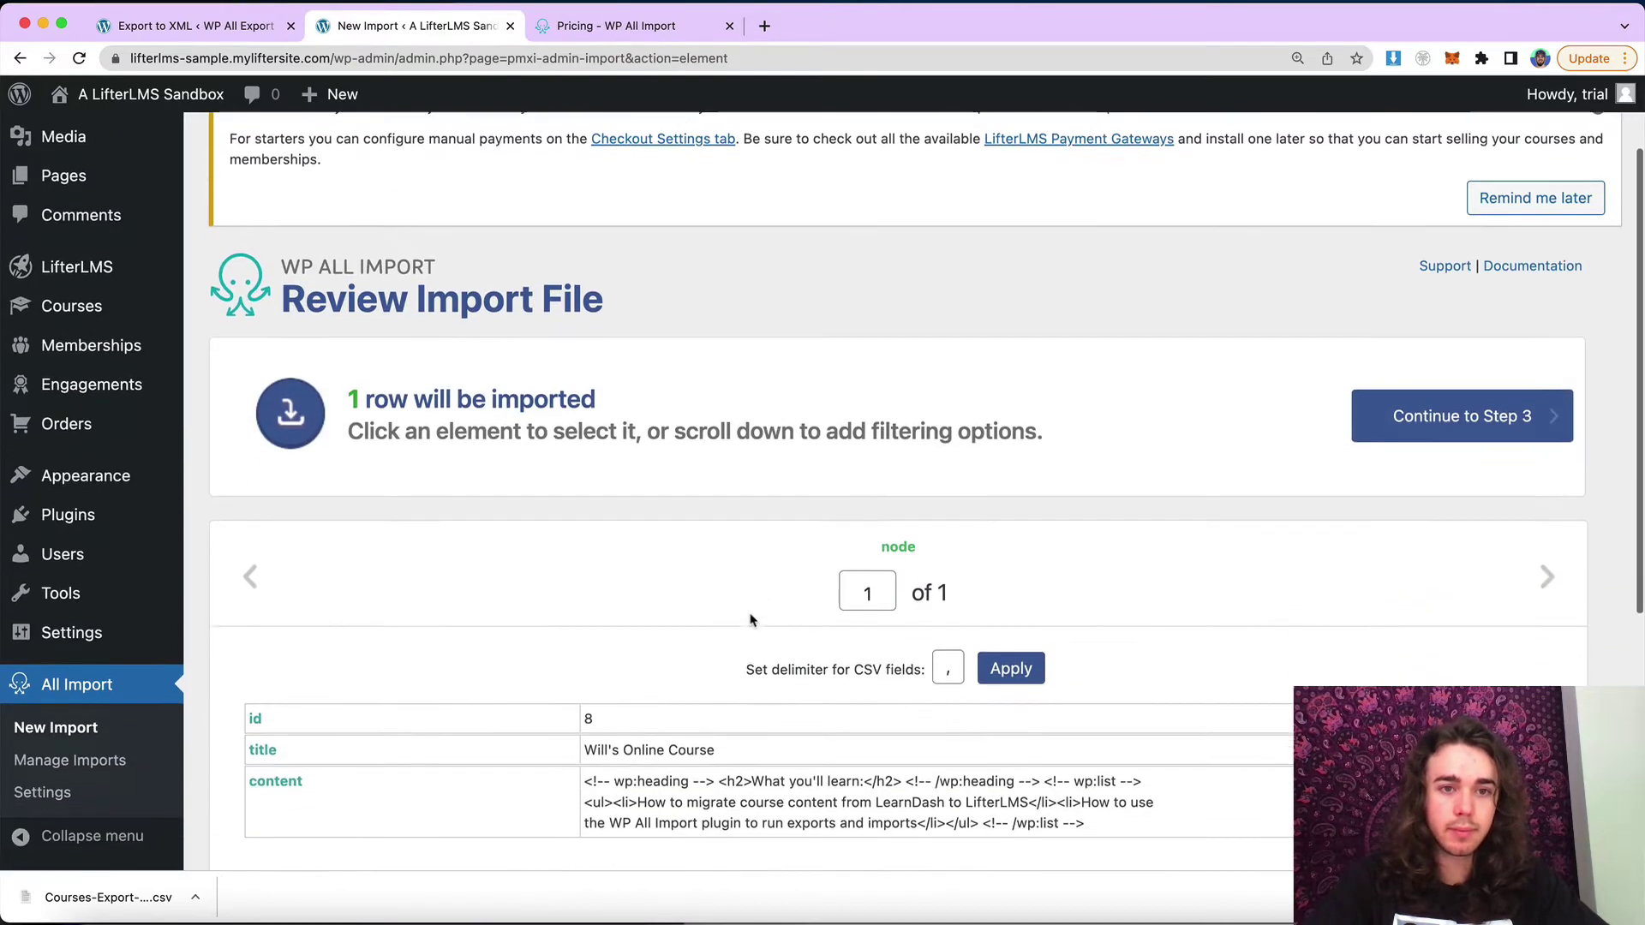
scroll(751, 619, down, 1)
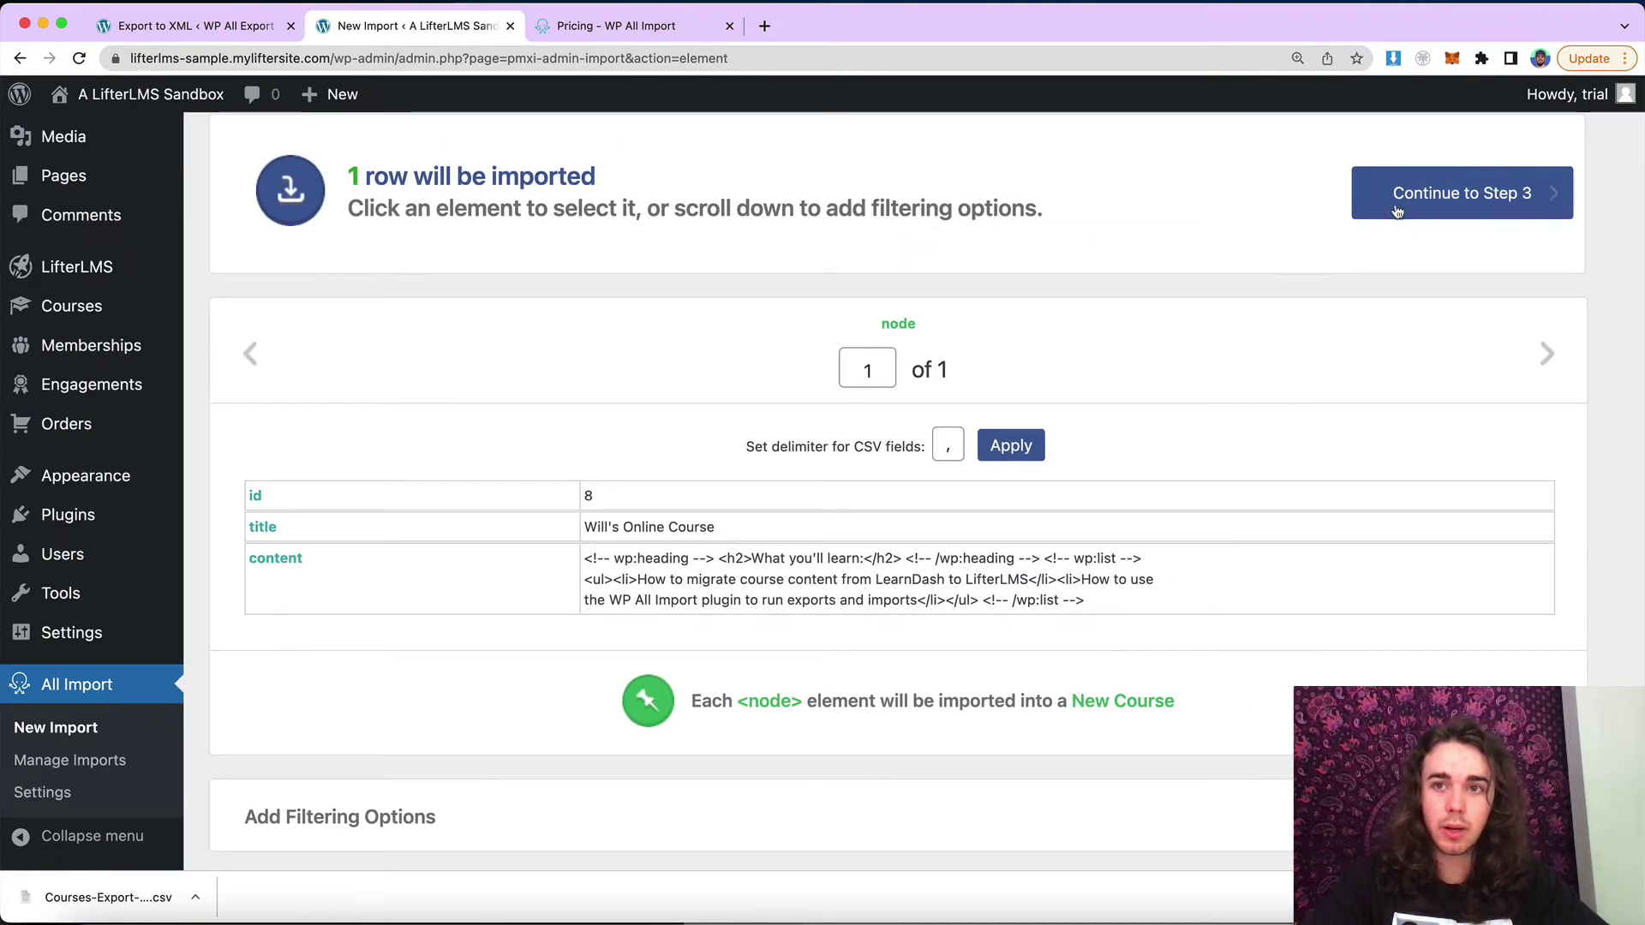
click(1394, 210)
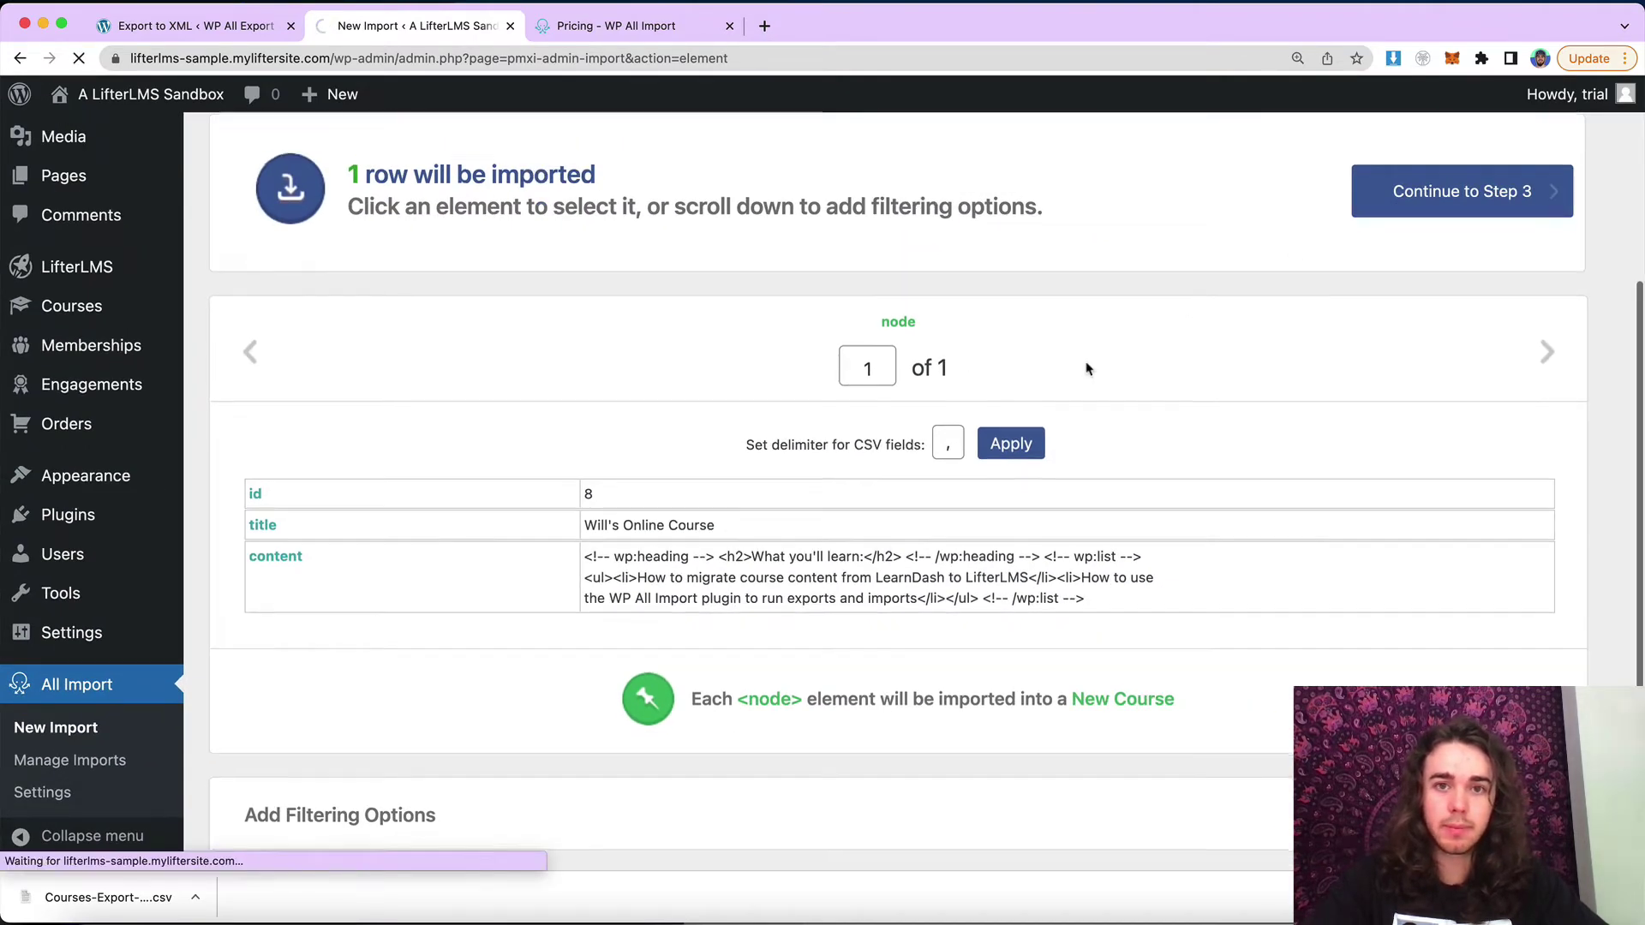
scroll(753, 398, down, 4)
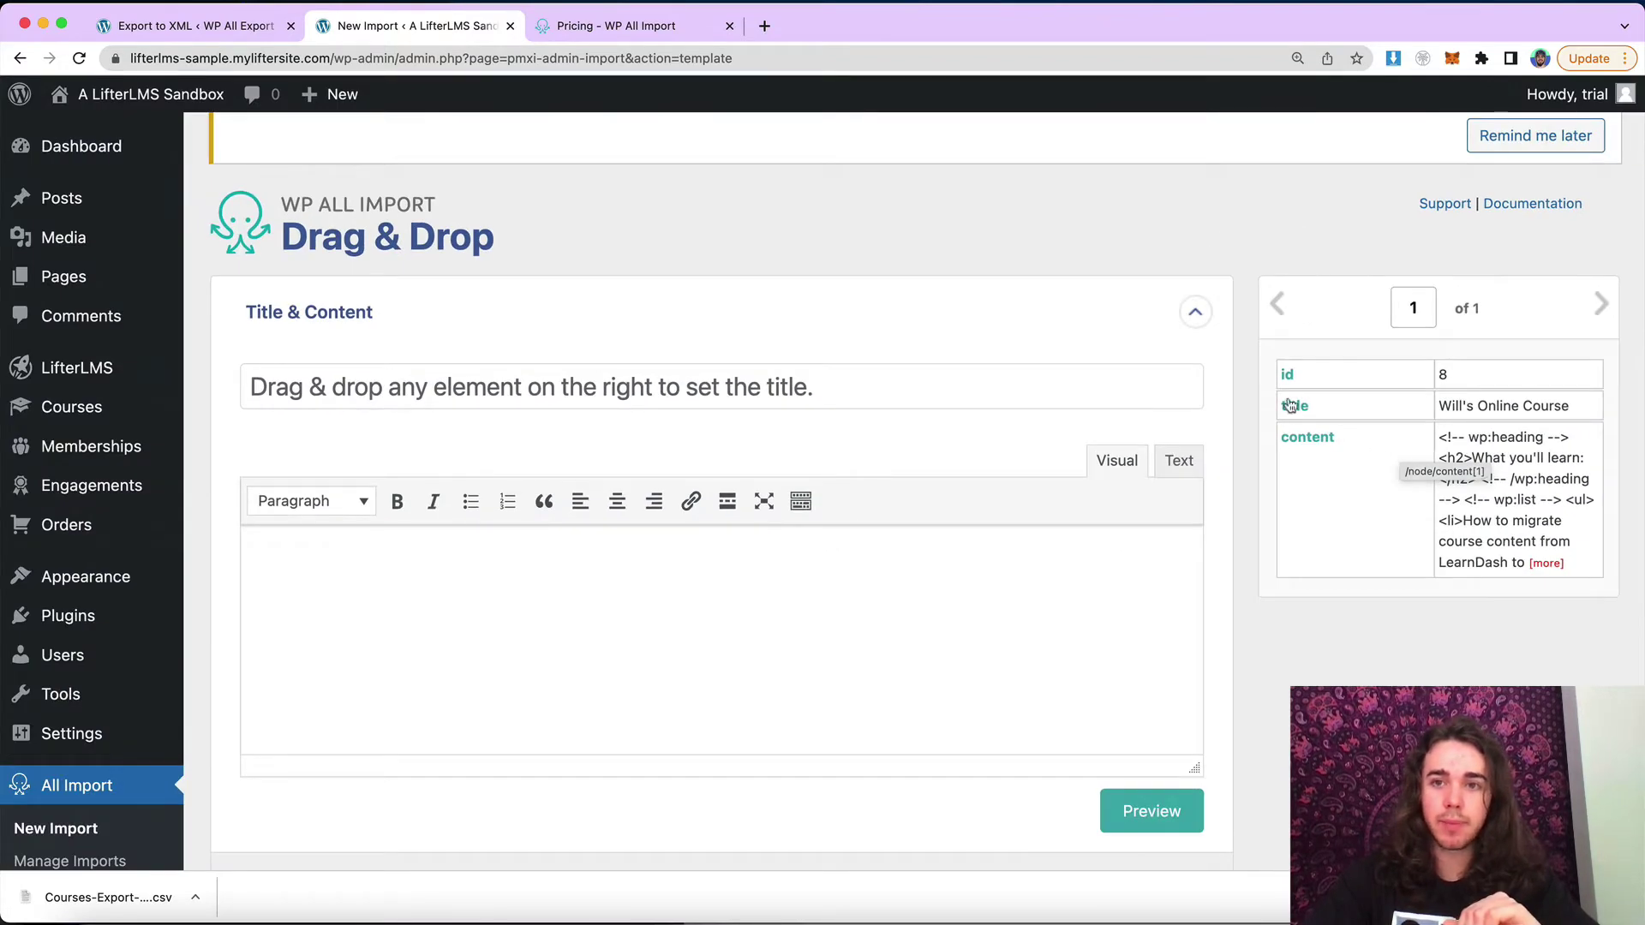
Drag {title[1]} into the course title field and {content[1]} into the body editor
drag(1298, 412, 1031, 374)
scroll(1007, 378, down, 2)
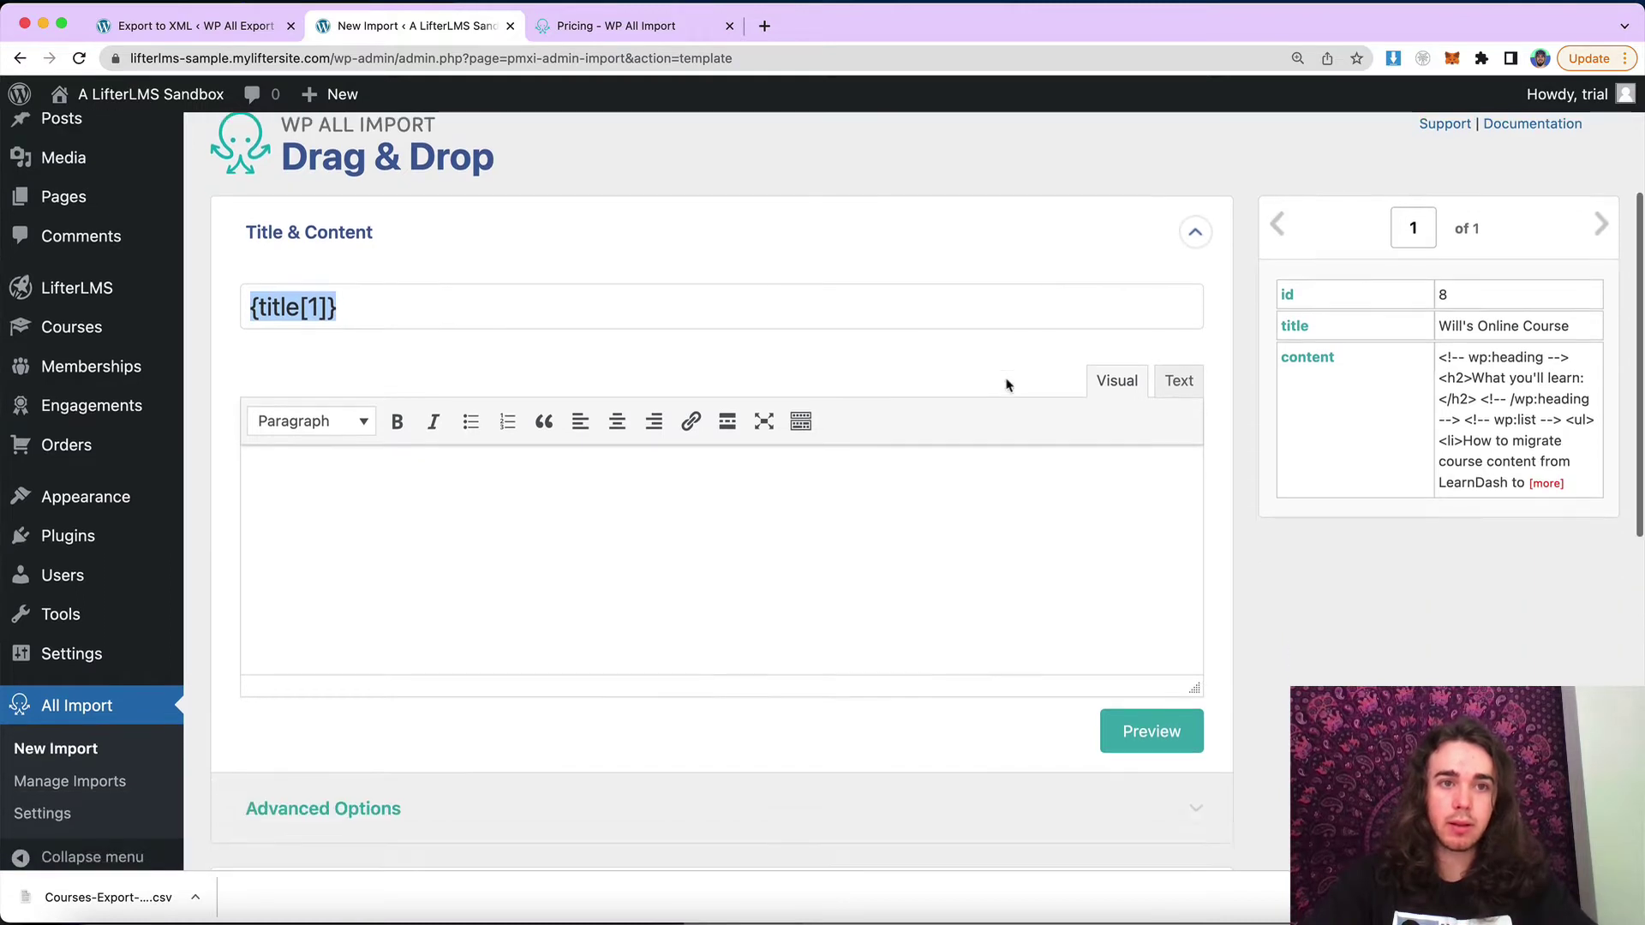
click(1307, 358)
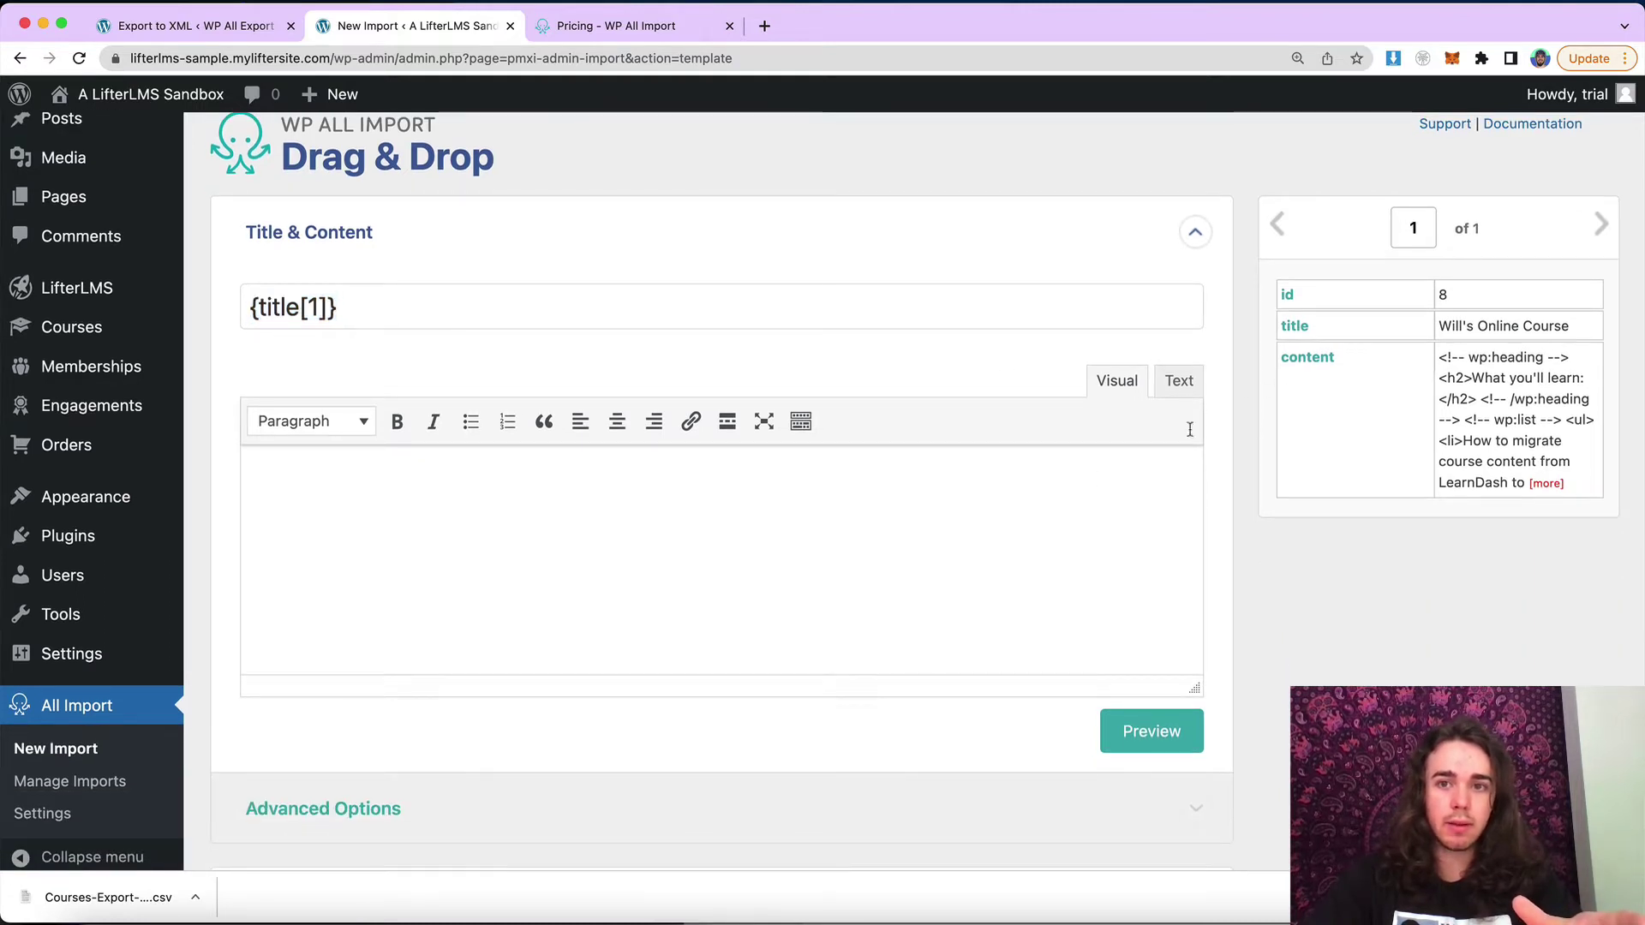
drag(1307, 358, 1307, 364)
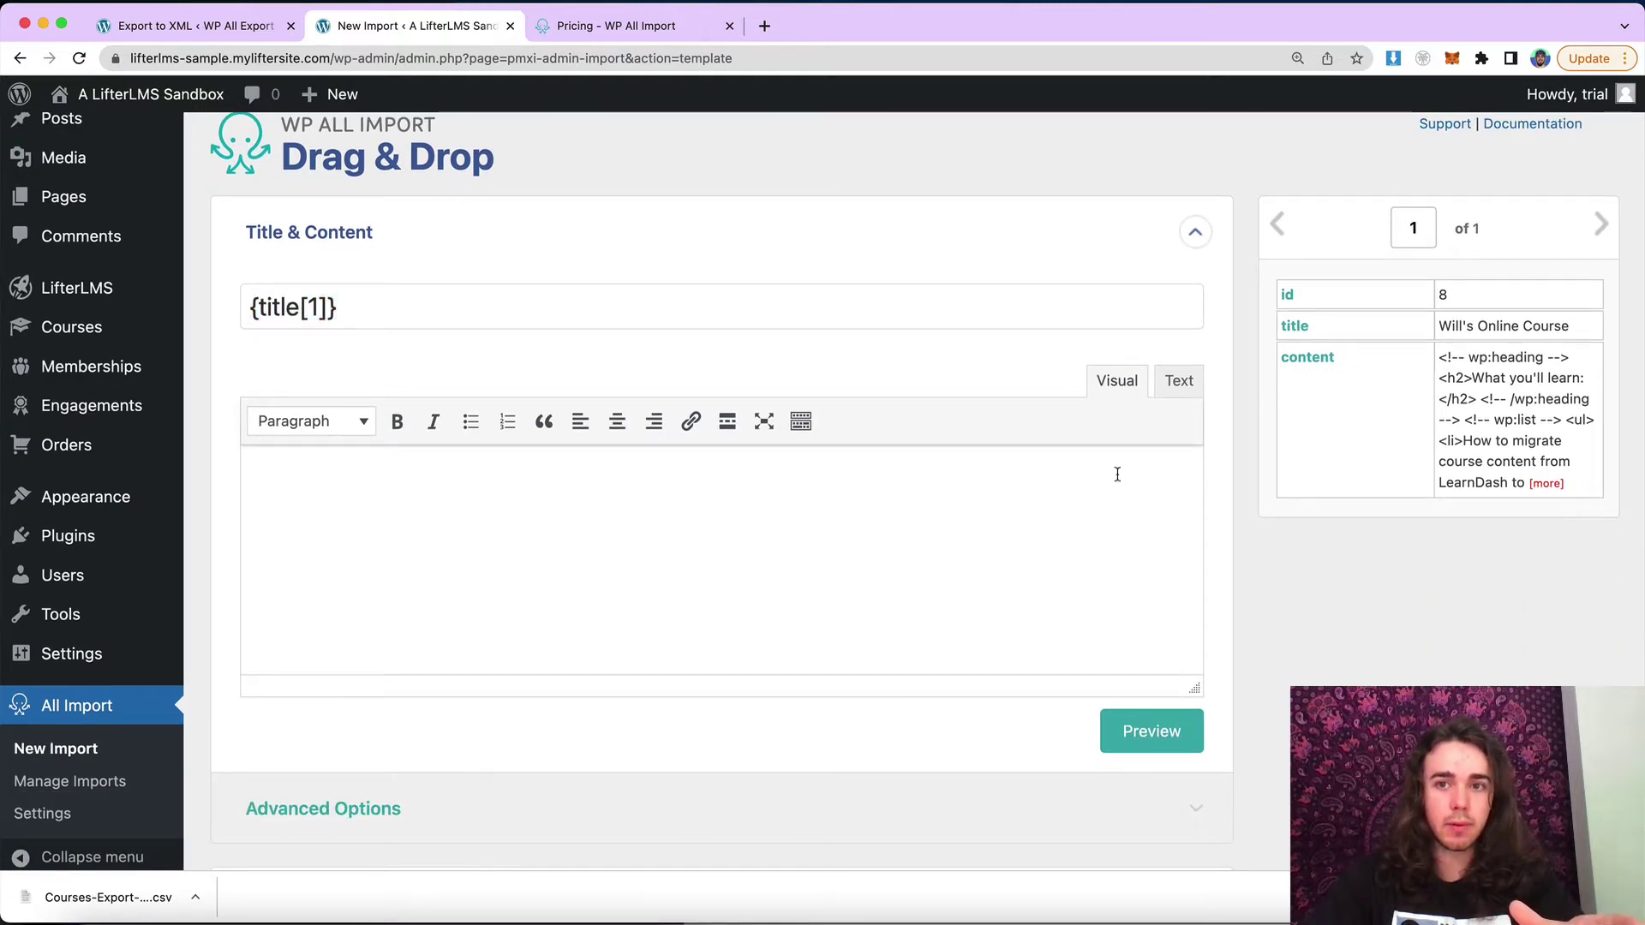
click(1082, 486)
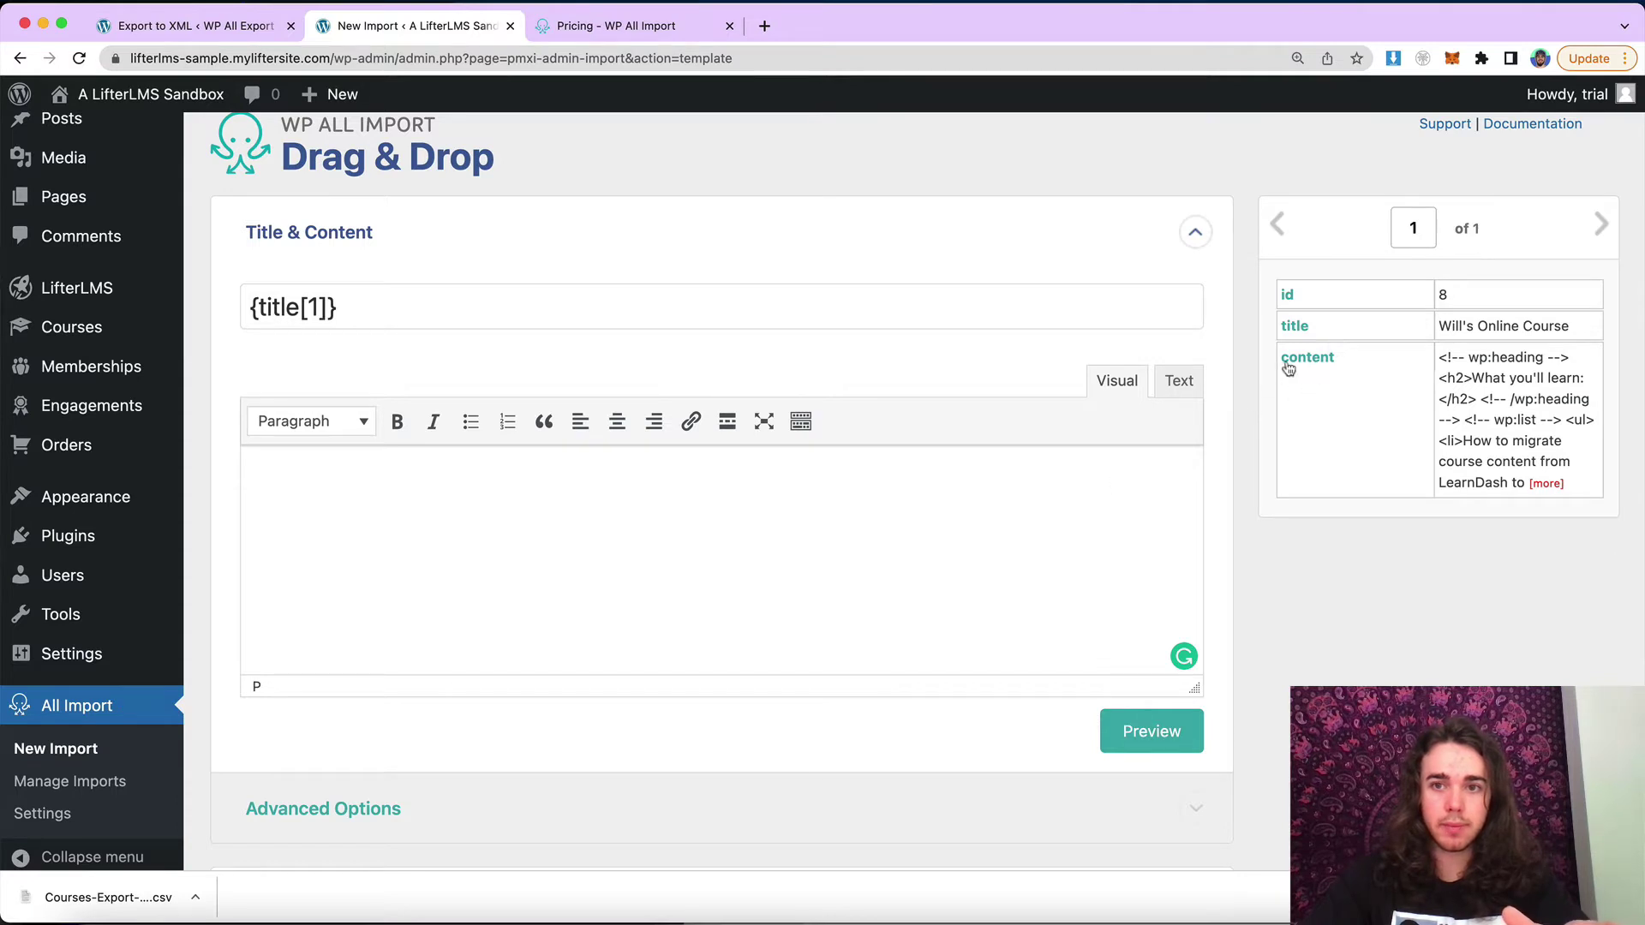
drag(1288, 367, 1008, 516)
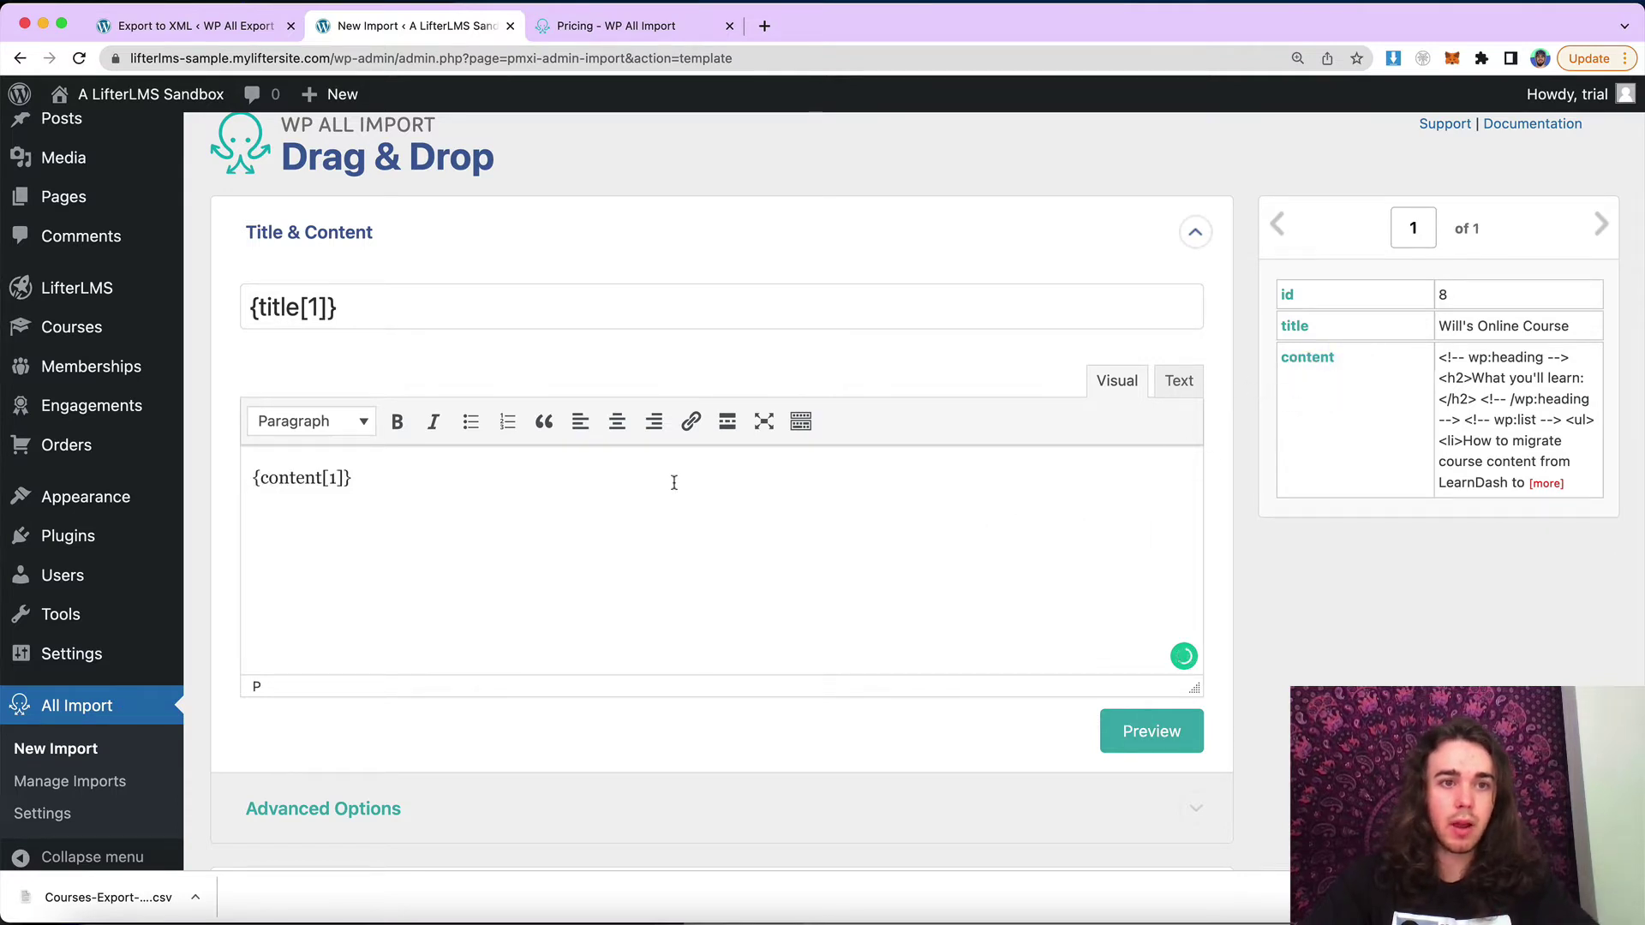
key(super+equal)
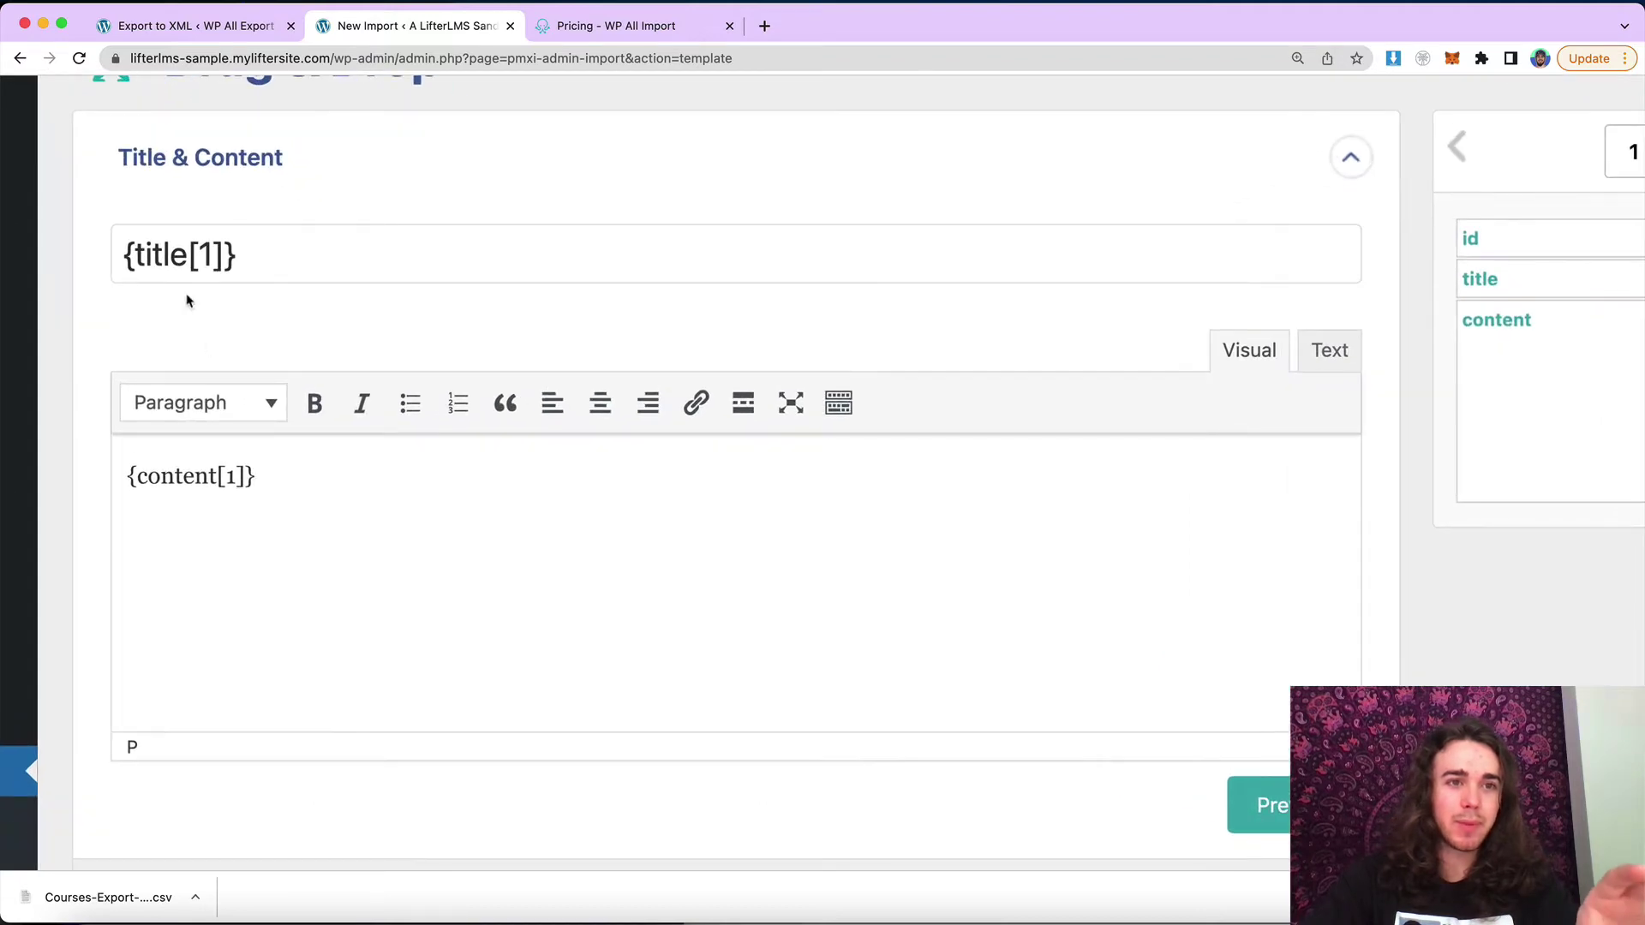
scroll(232, 490, down, 6)
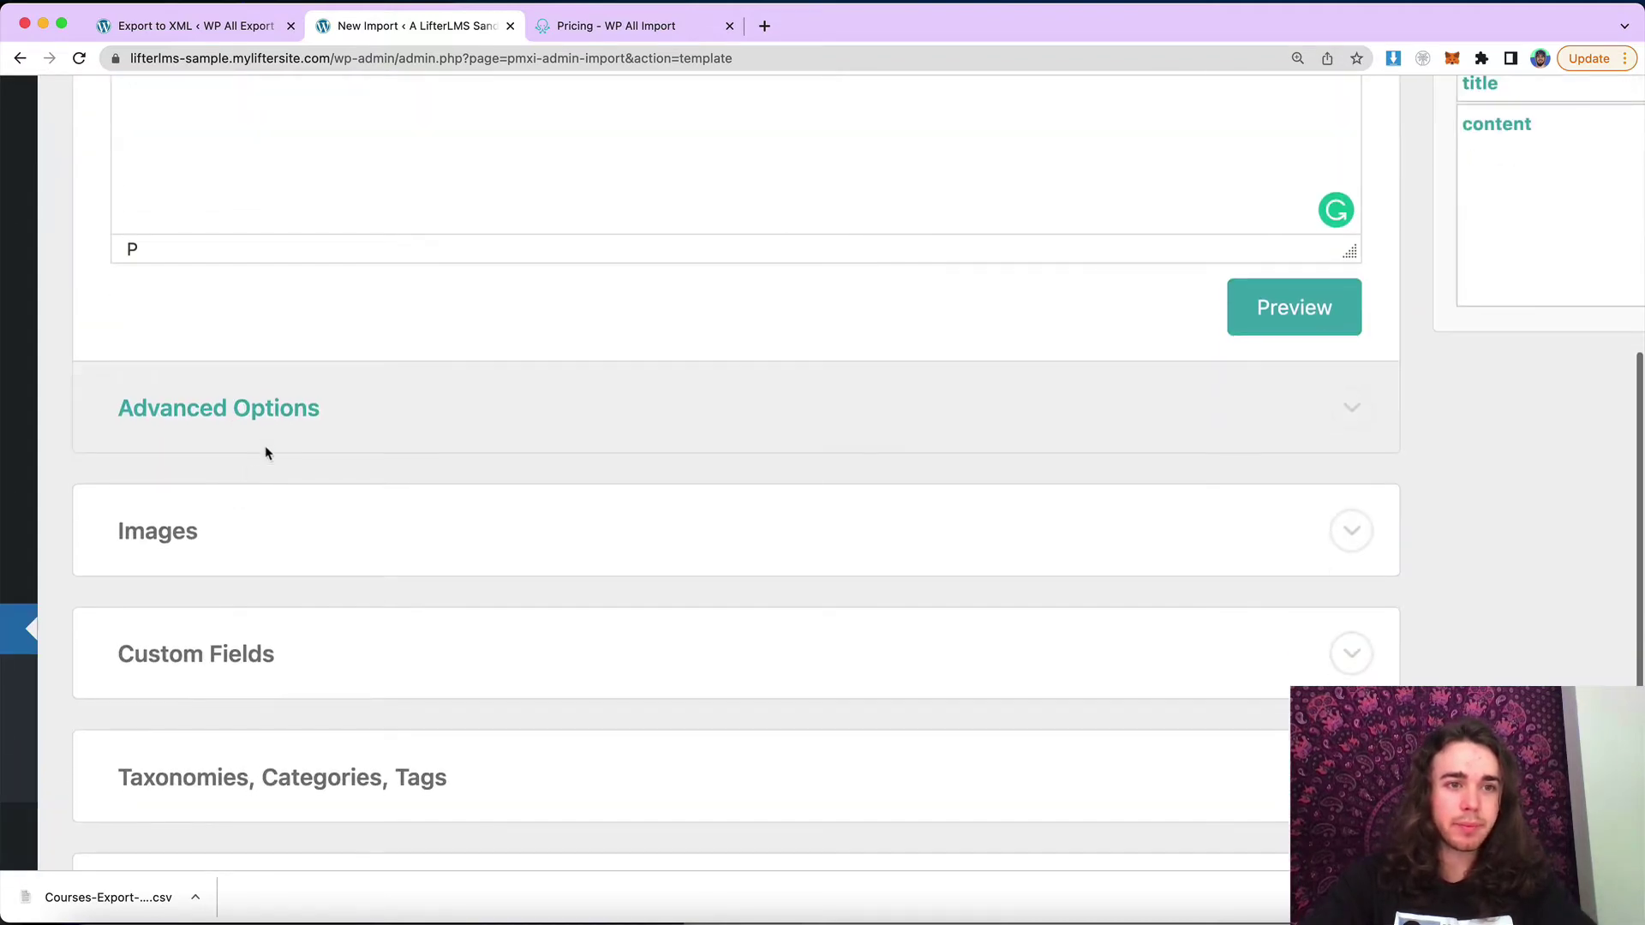
scroll(300, 424, down, 1)
key(super+minus)
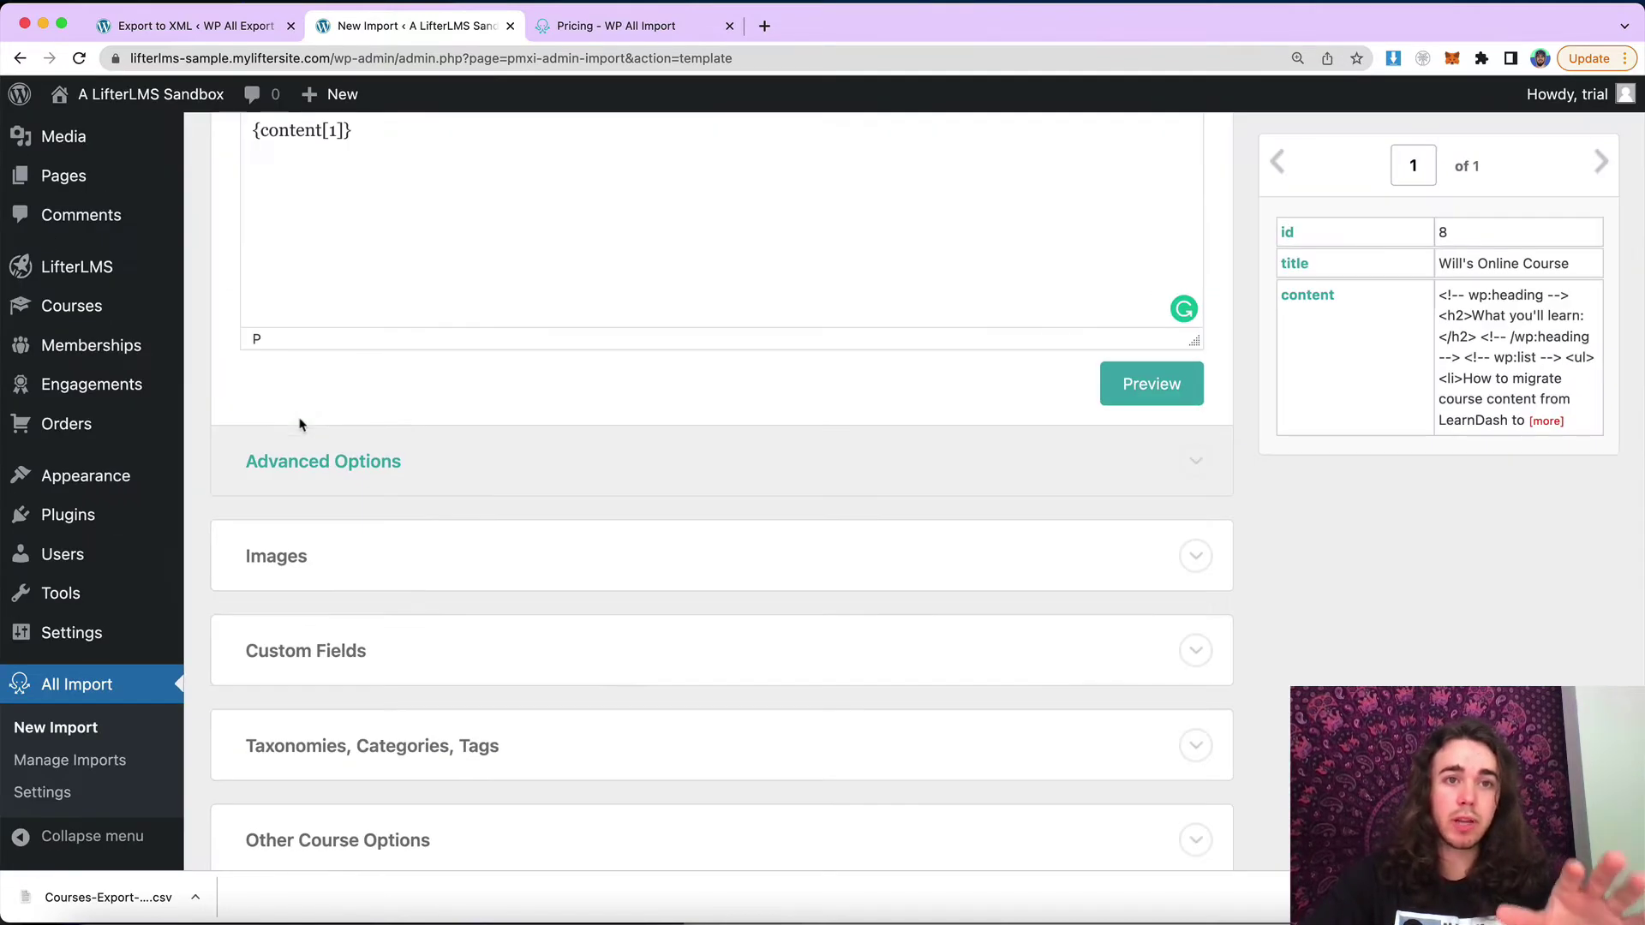
click(381, 561)
Remove a stray {content[1]} reference pasted into the image URL list, leaving it empty
scroll(381, 556, down, 3)
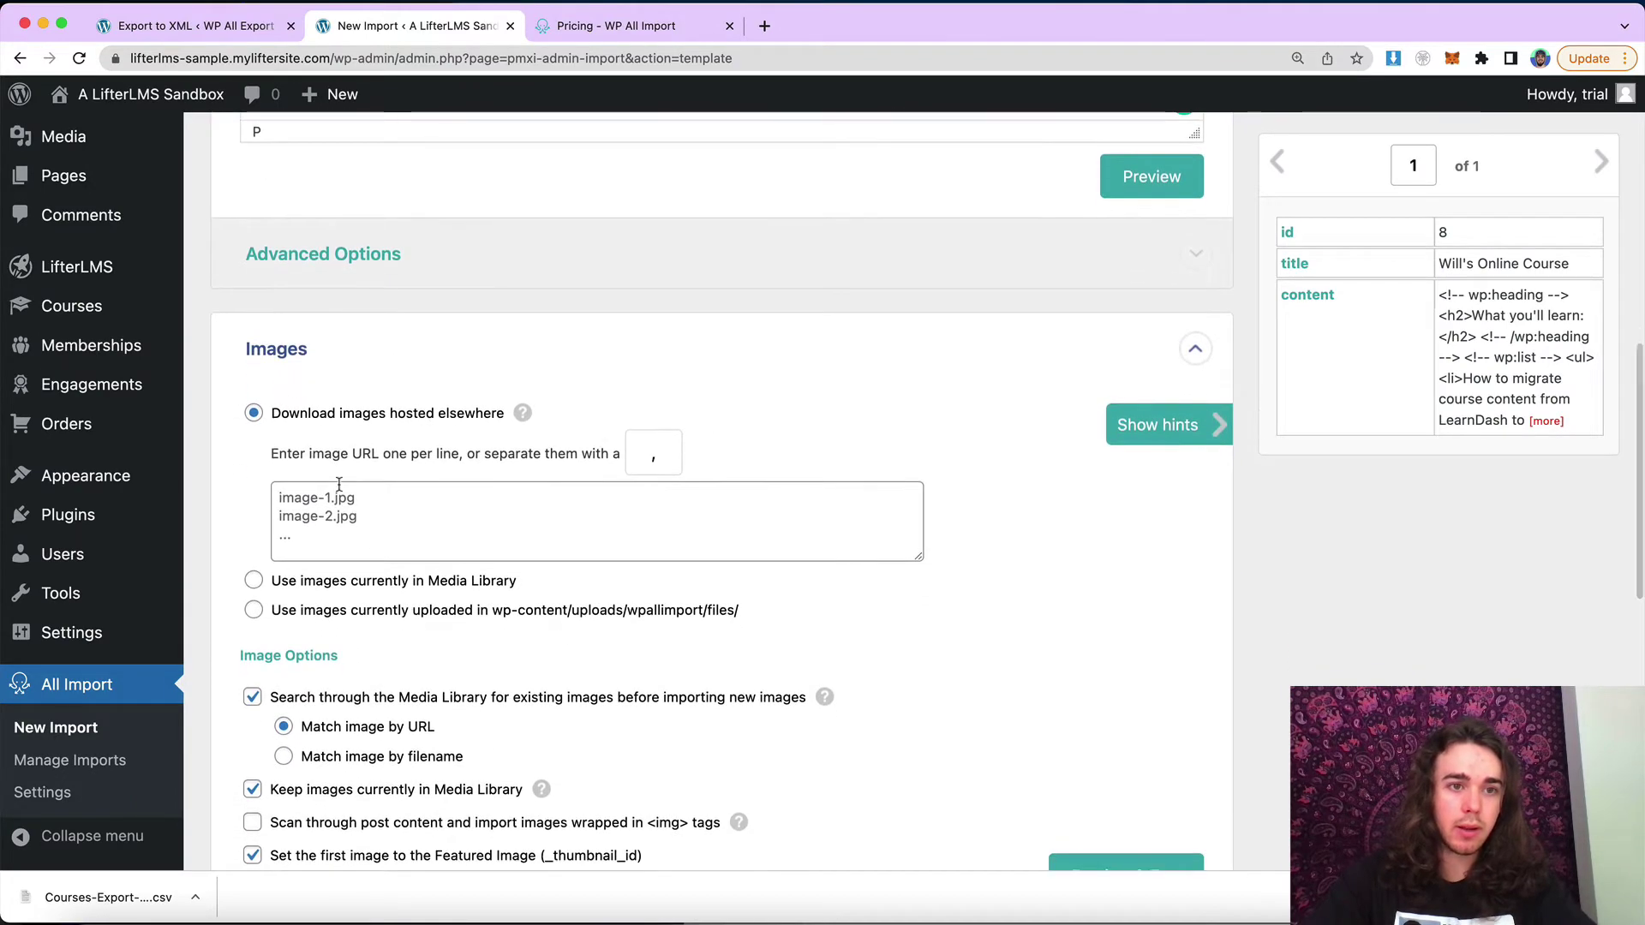
scroll(337, 490, down, 1)
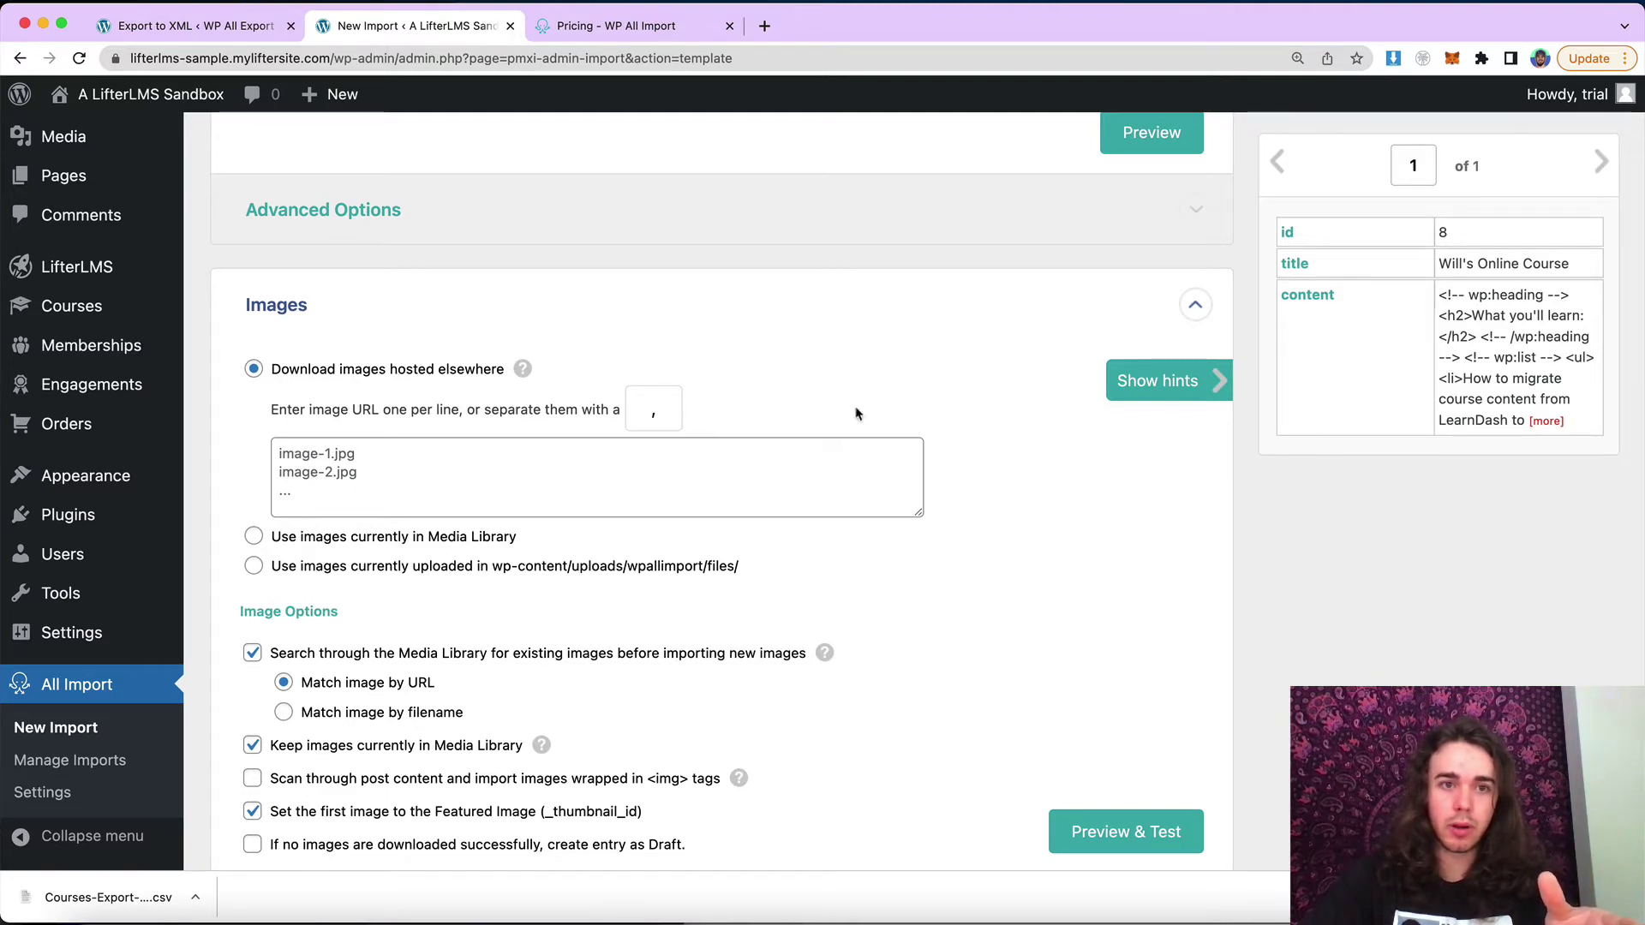
click(458, 477)
text({content[1]})
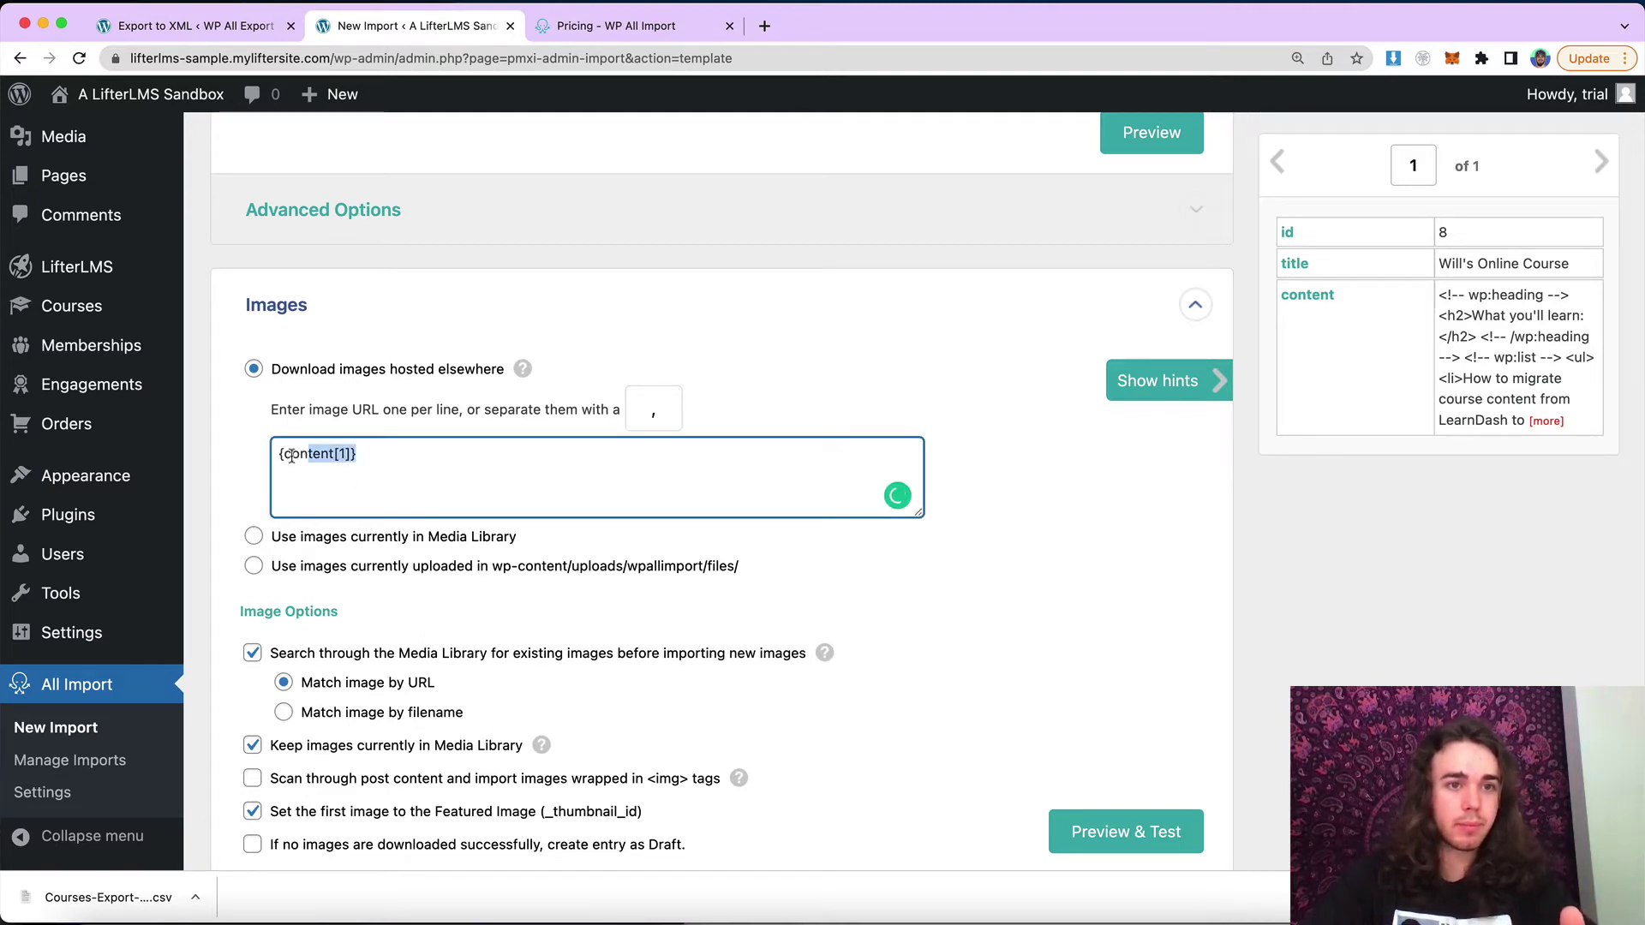
drag(291, 456, 277, 454)
key(BackSpace)
click(206, 470)
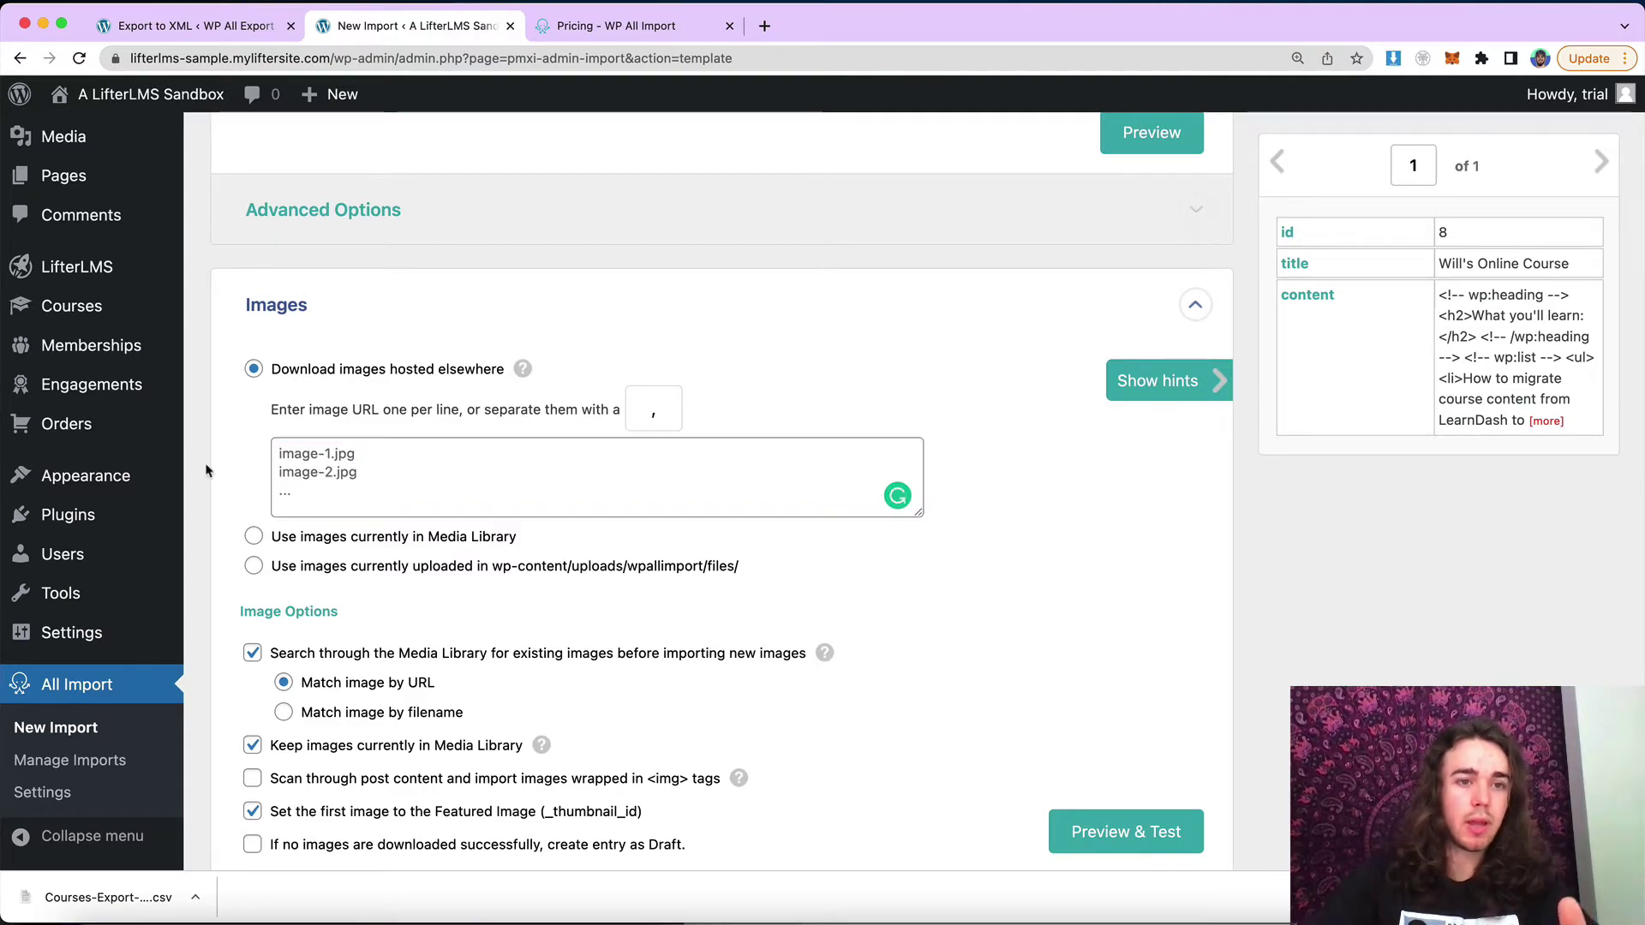
Review the Images options, keeping the defaults with the first image as Featured Image
scroll(240, 445, down, 3)
scroll(302, 677, up, 5)
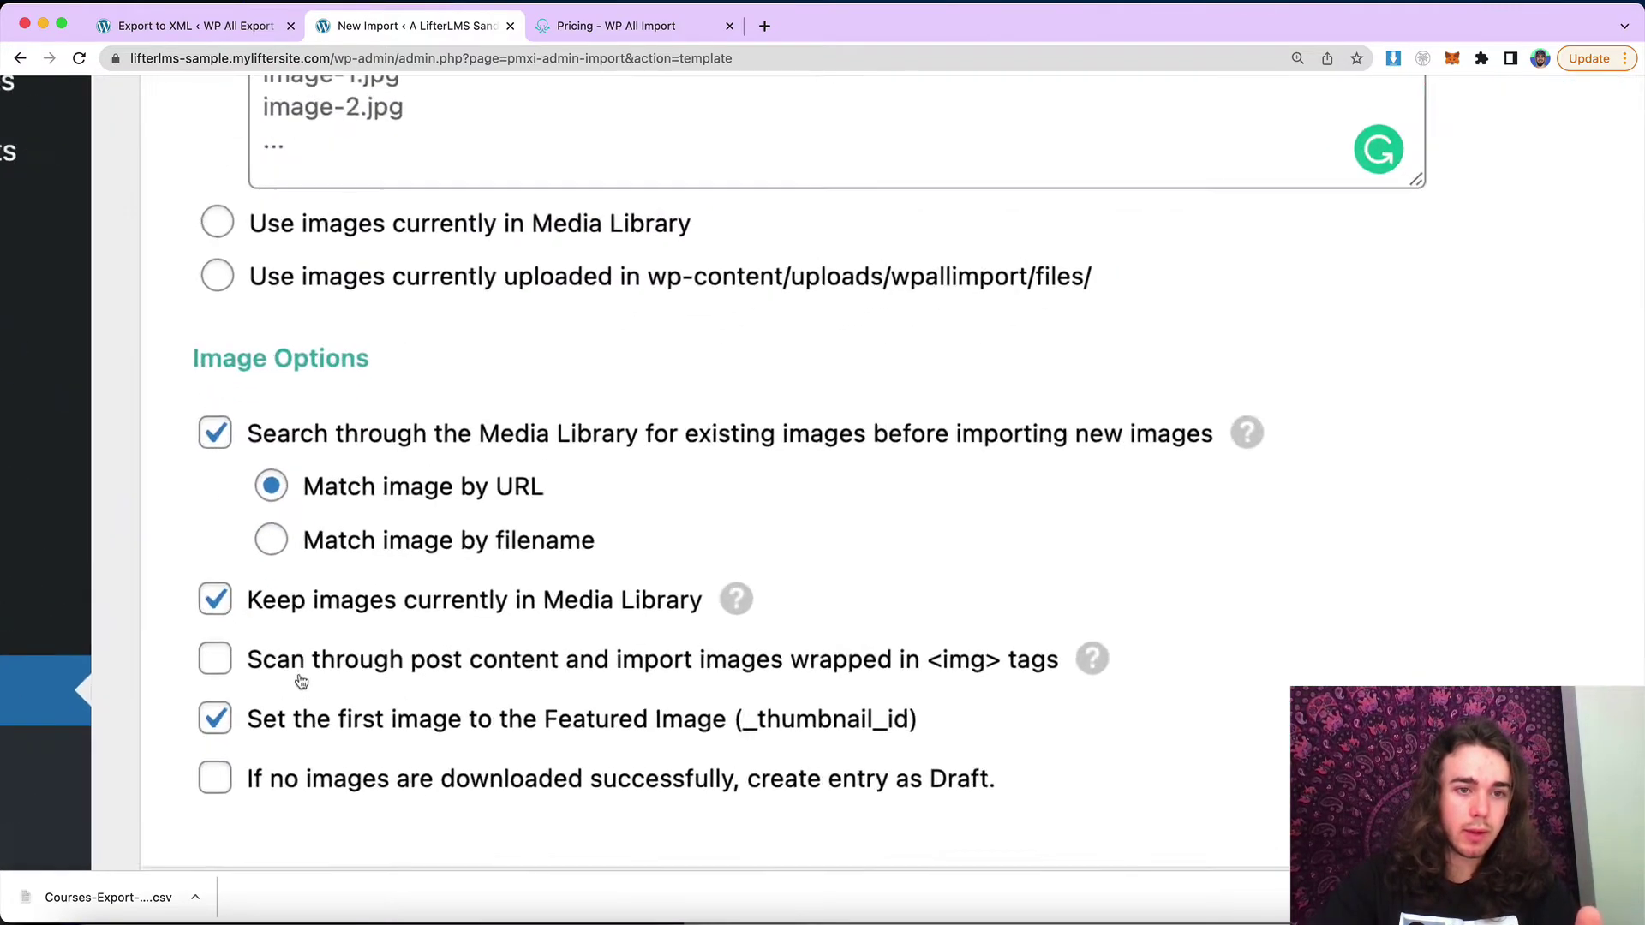
scroll(301, 680, up, 3)
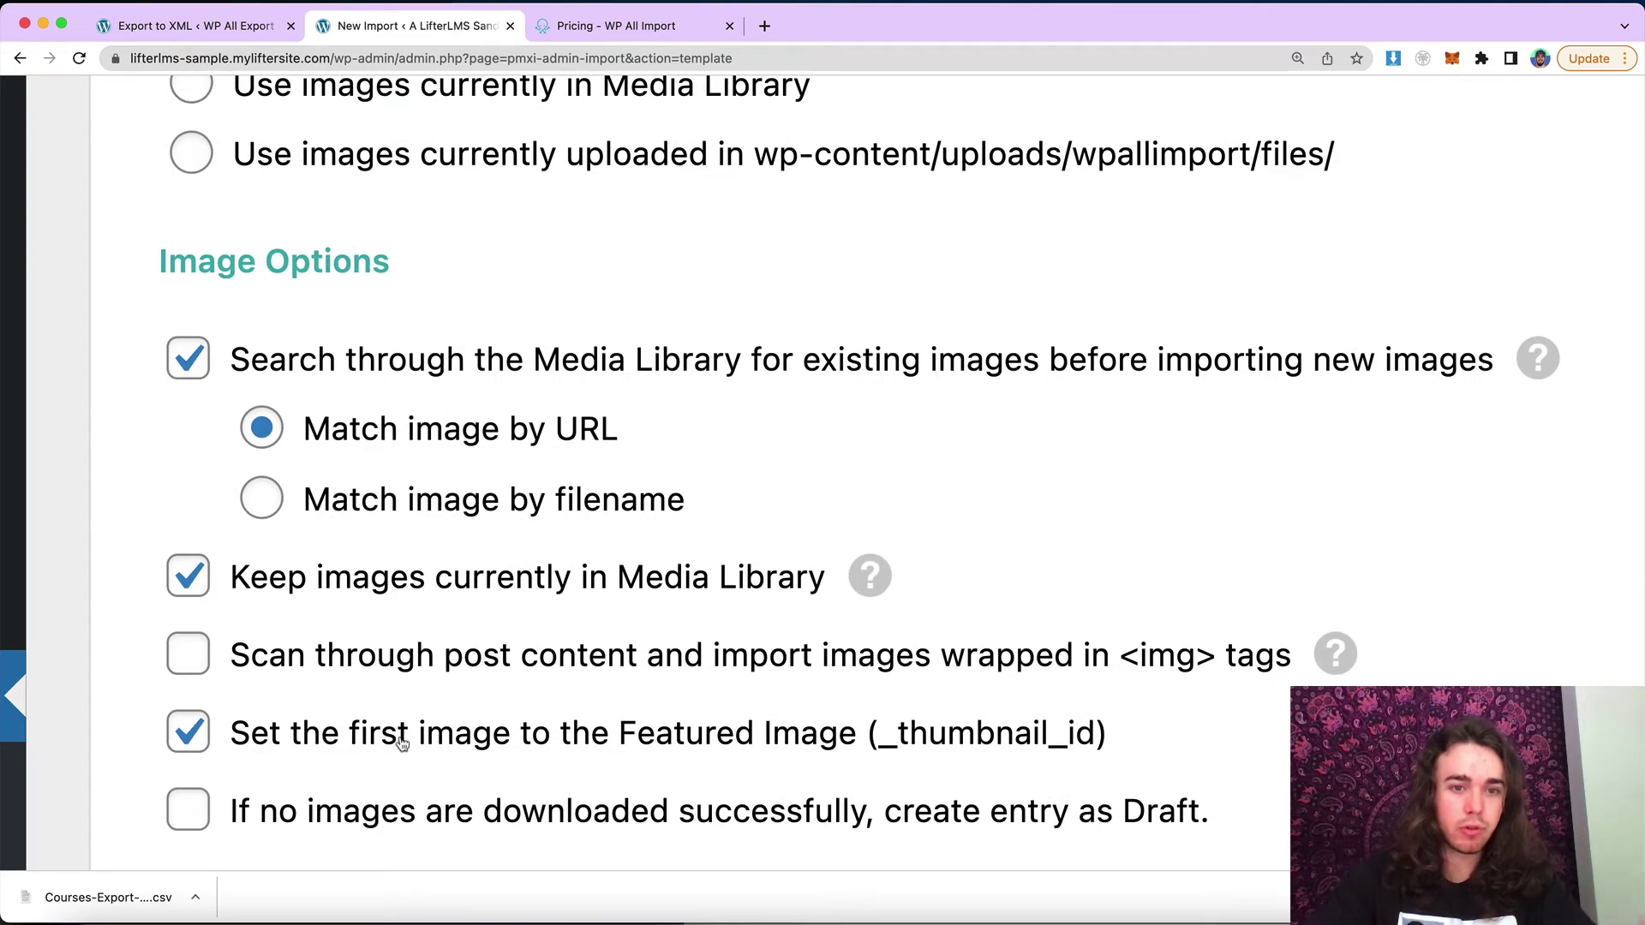
scroll(403, 743, down, 8)
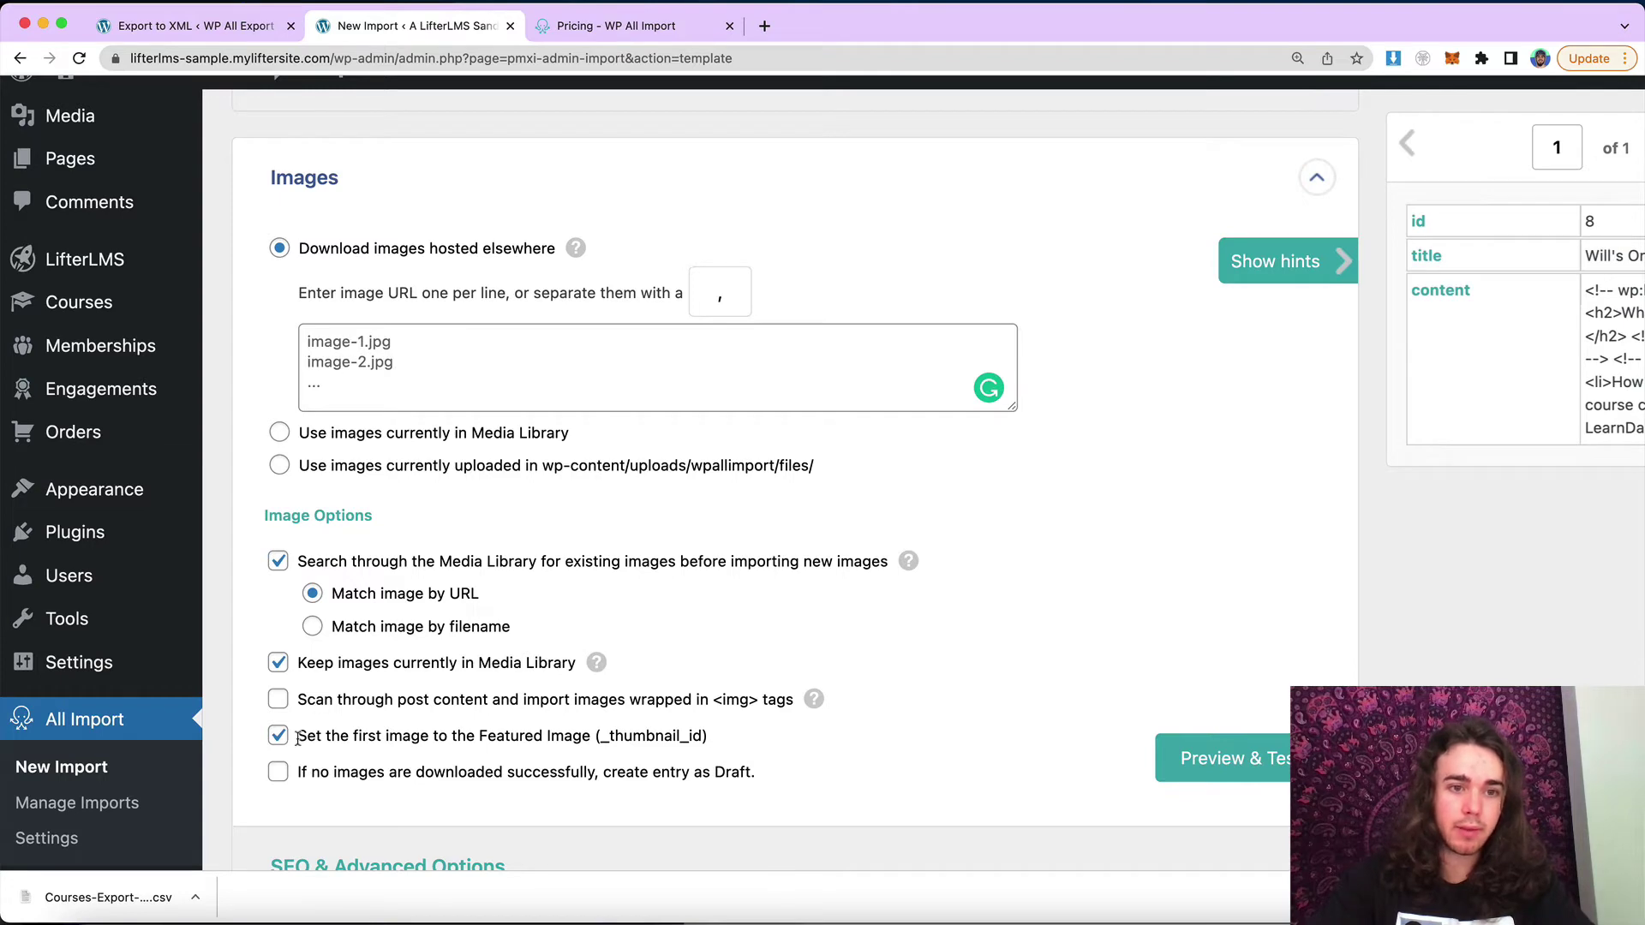
scroll(342, 741, down, 5)
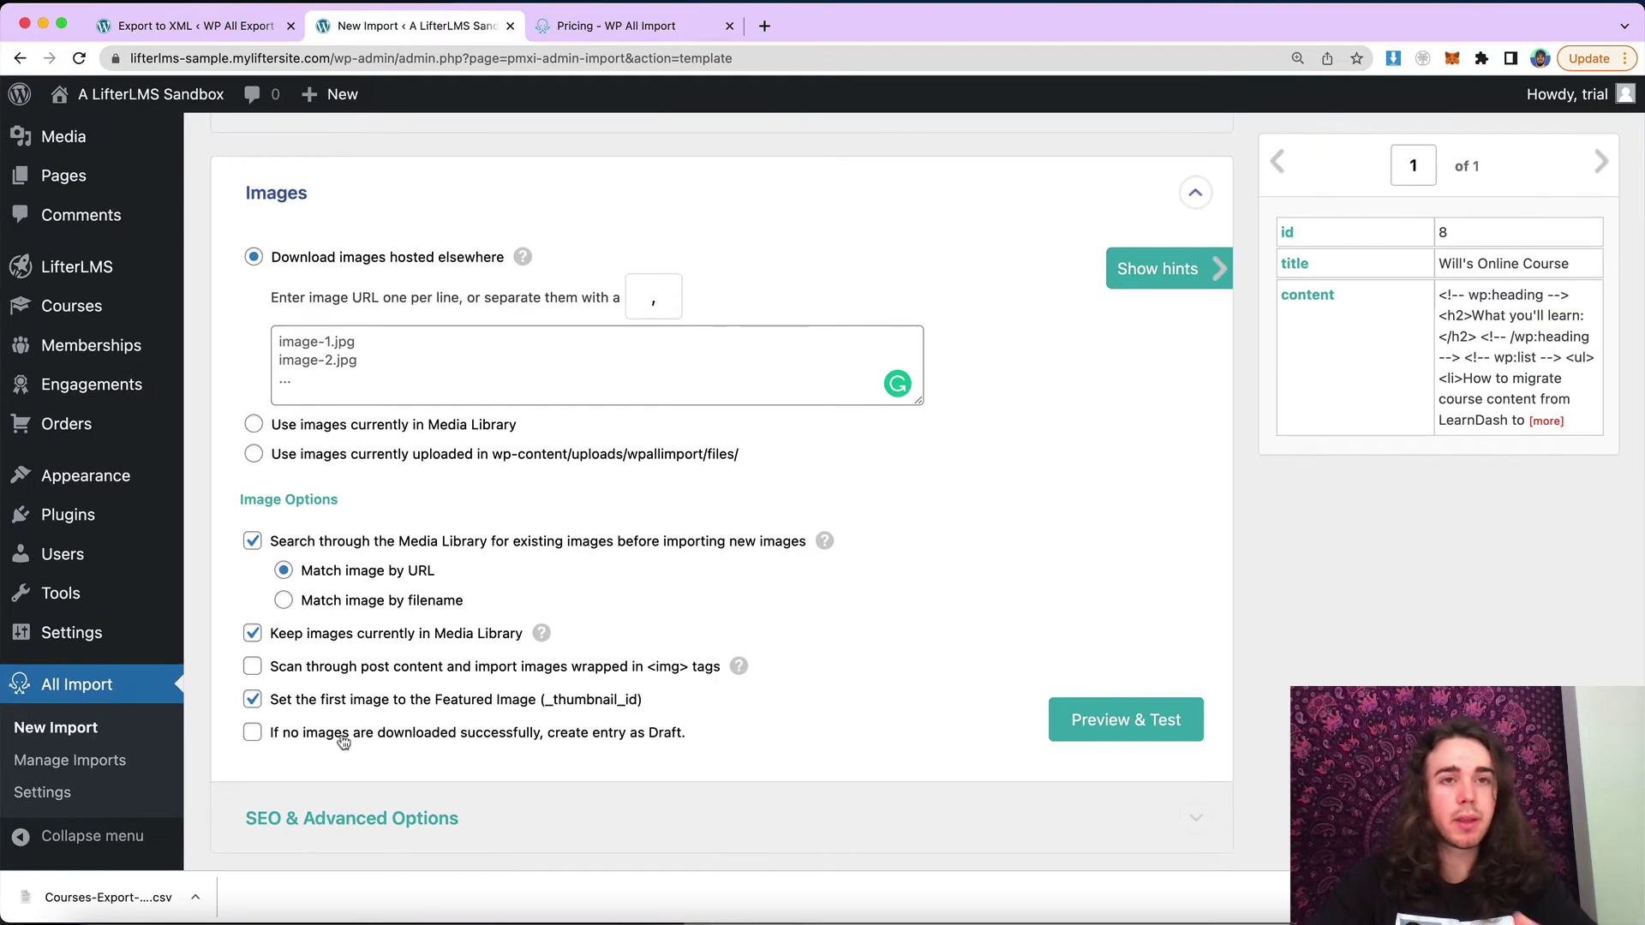
scroll(342, 741, down, 3)
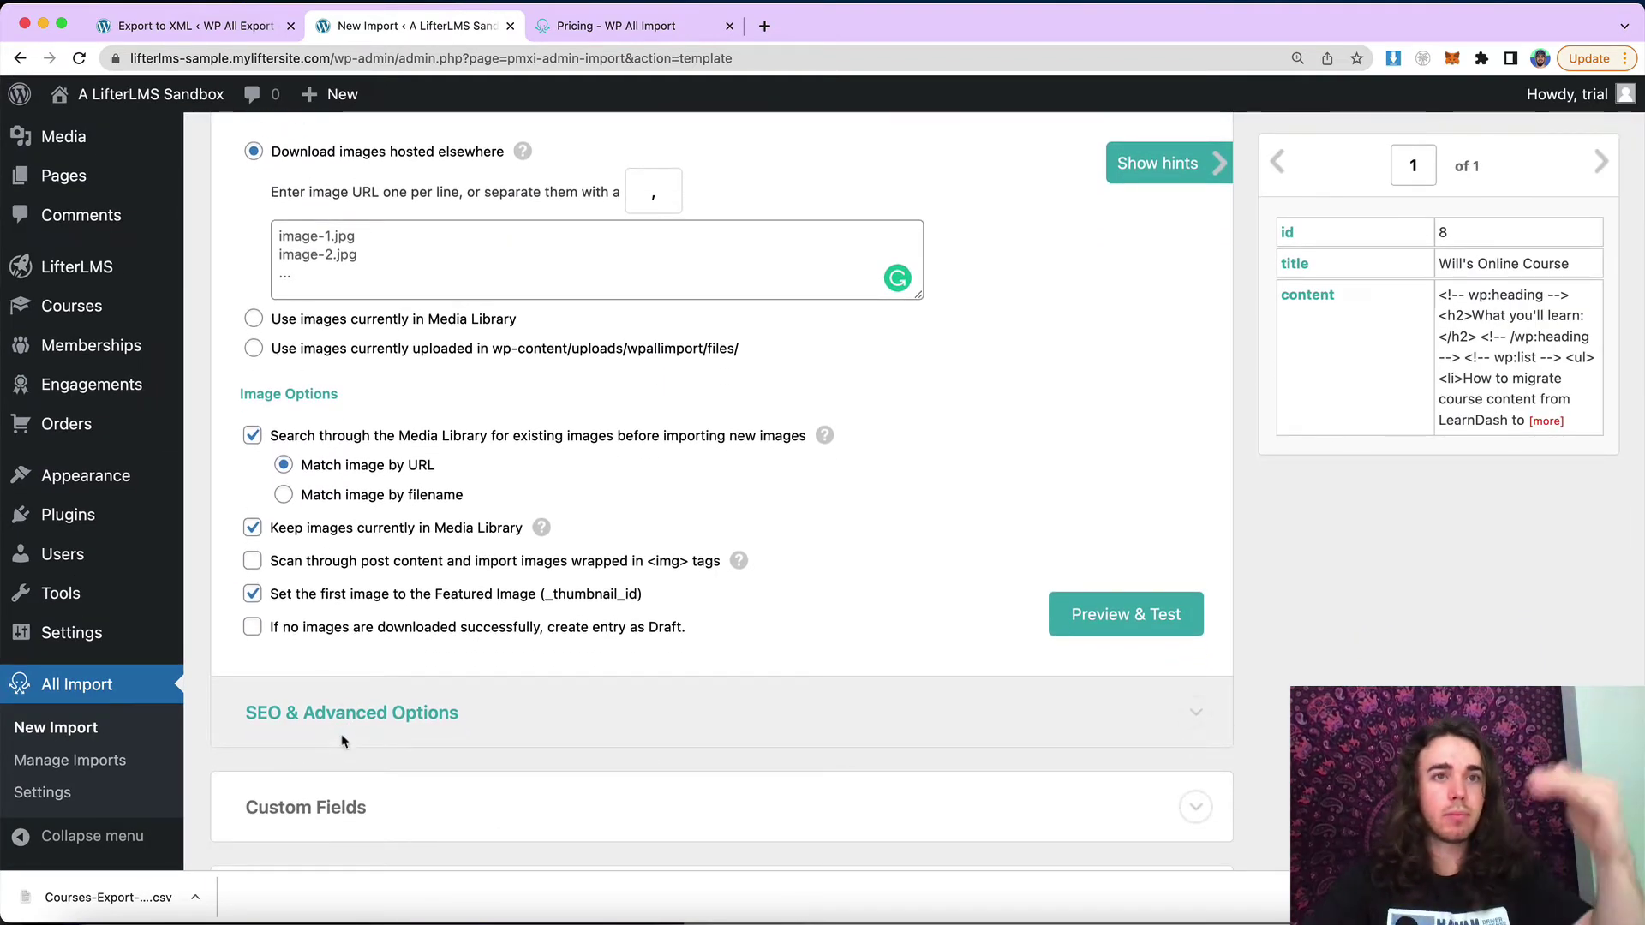
scroll(434, 717, down, 1)
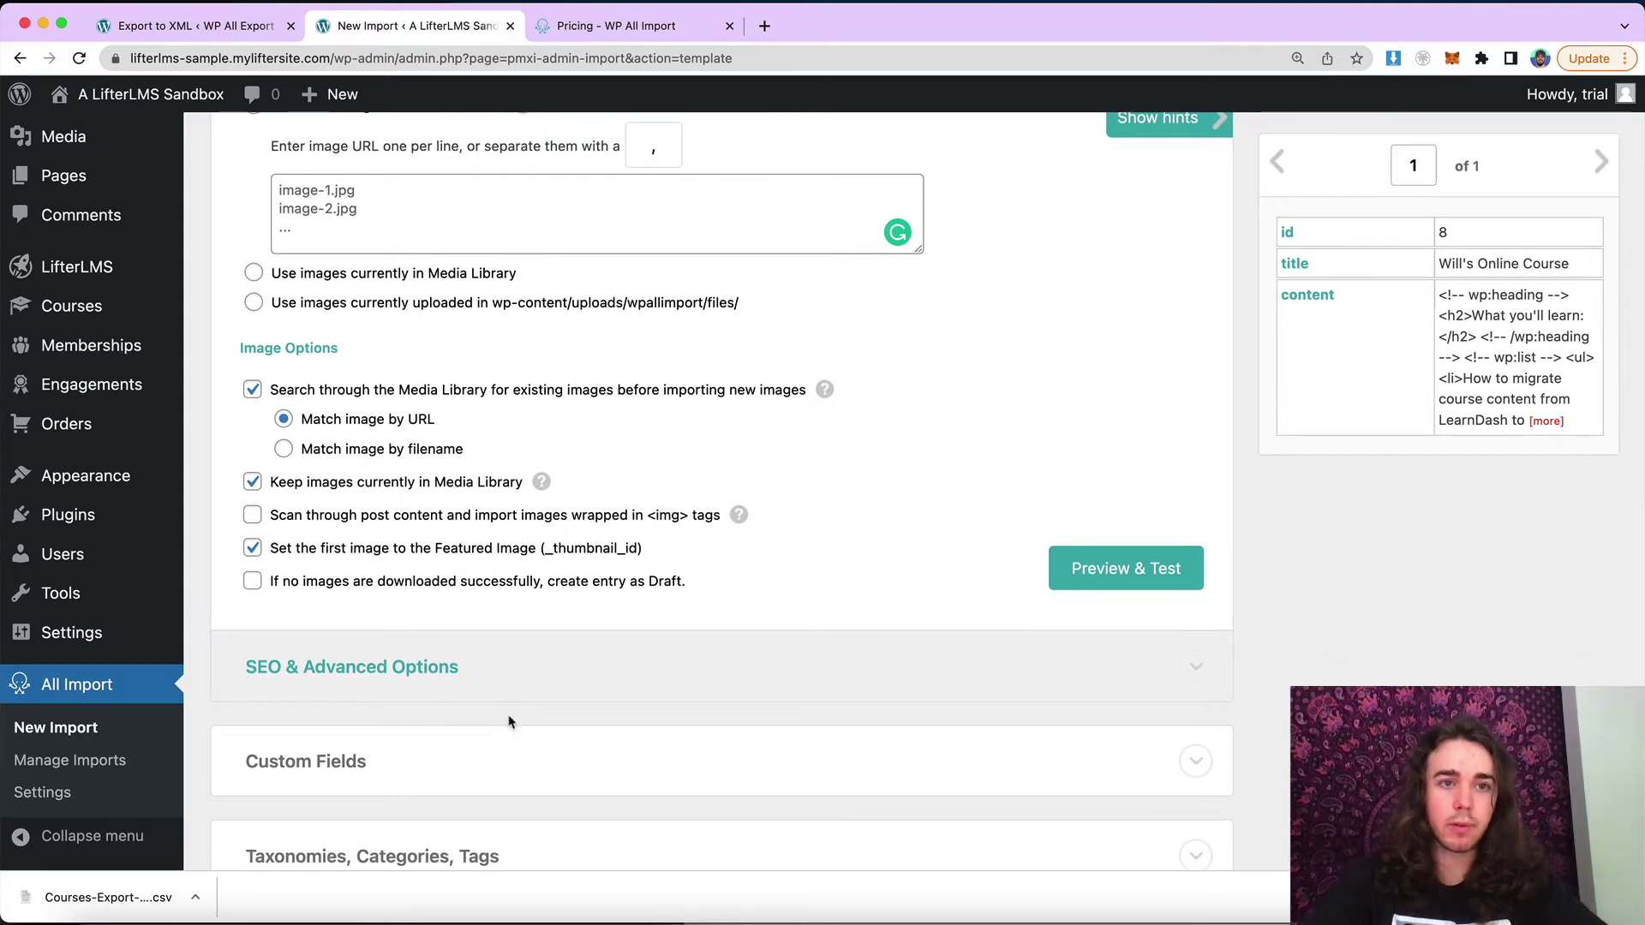
scroll(504, 719, up, 5)
click(447, 512)
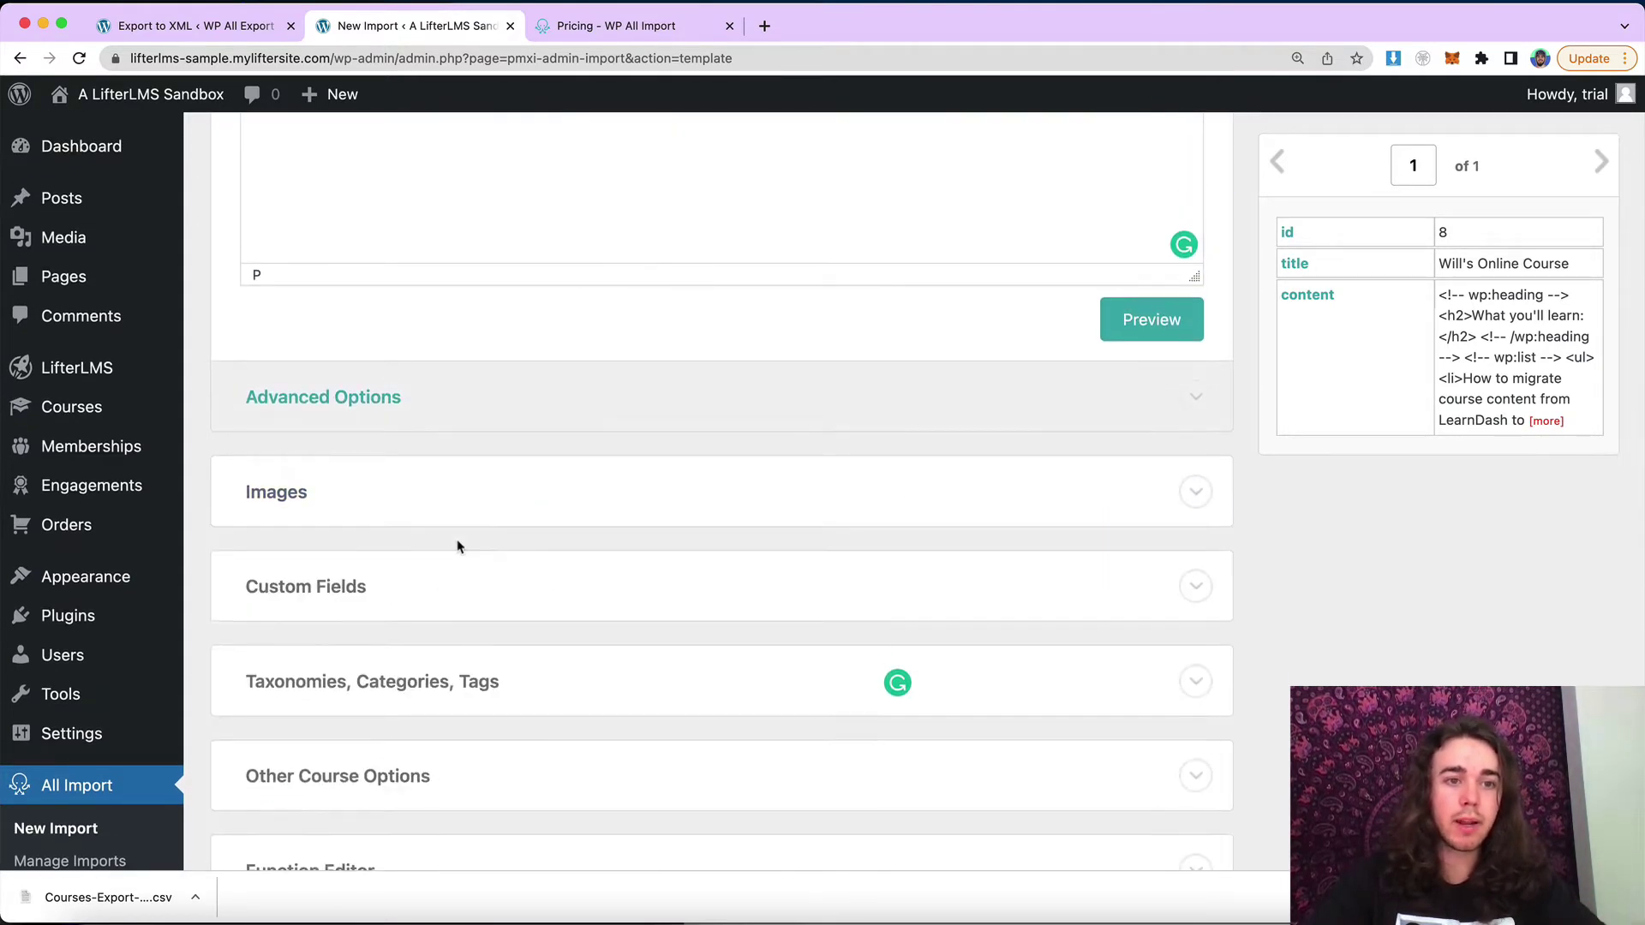
scroll(460, 543, down, 2)
click(404, 478)
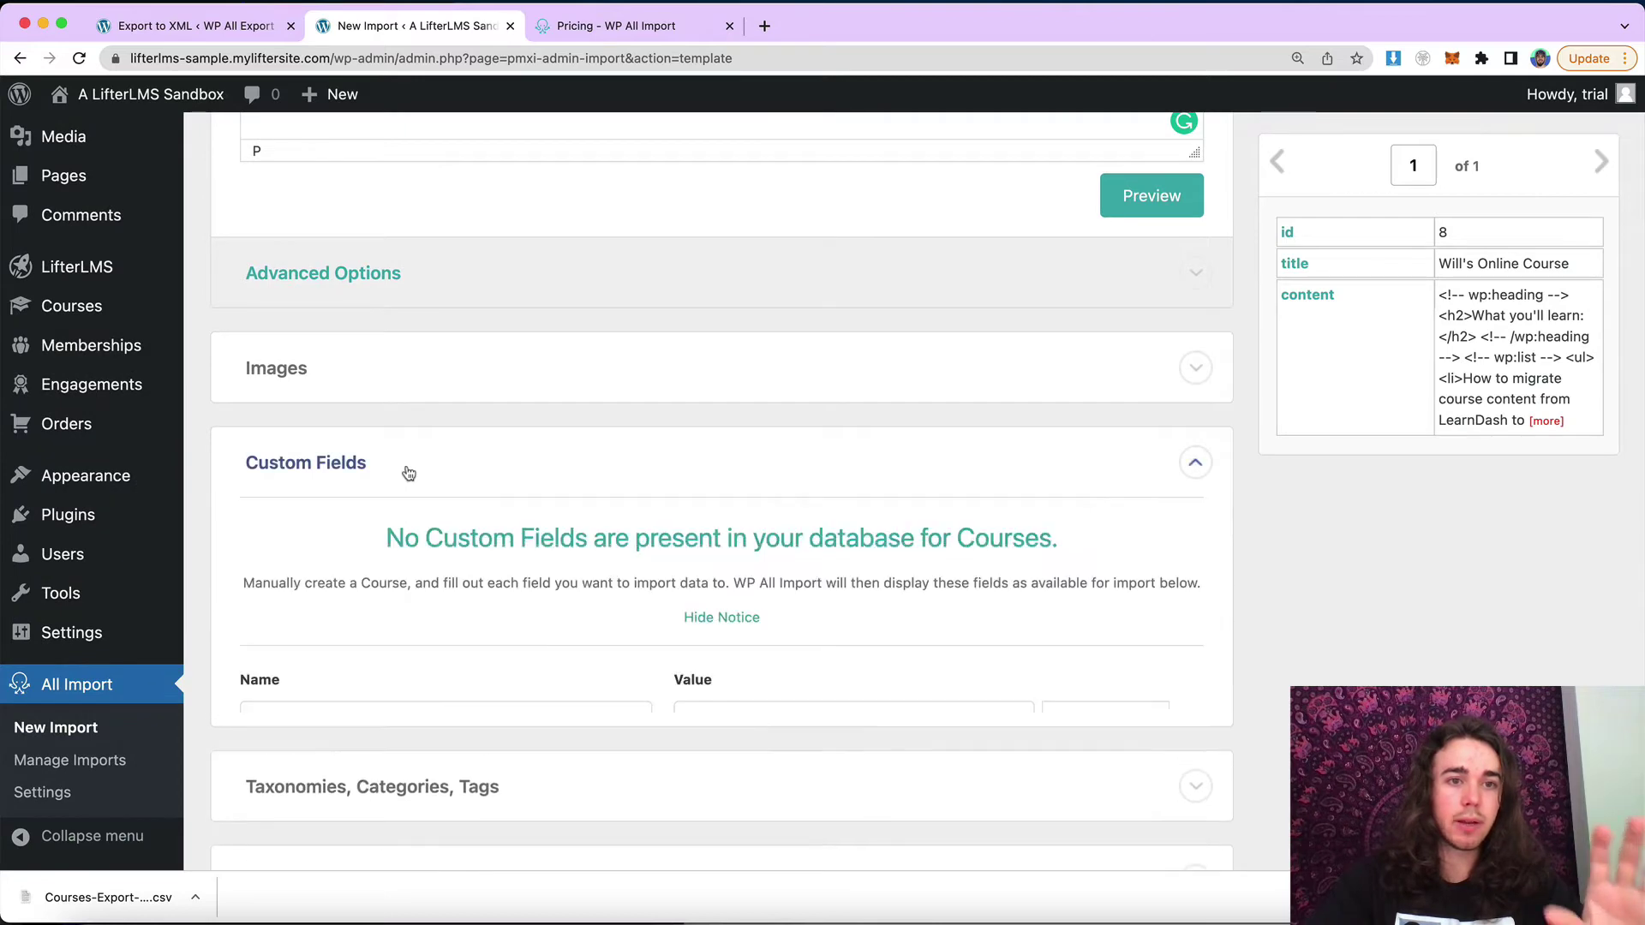
scroll(407, 467, down, 1)
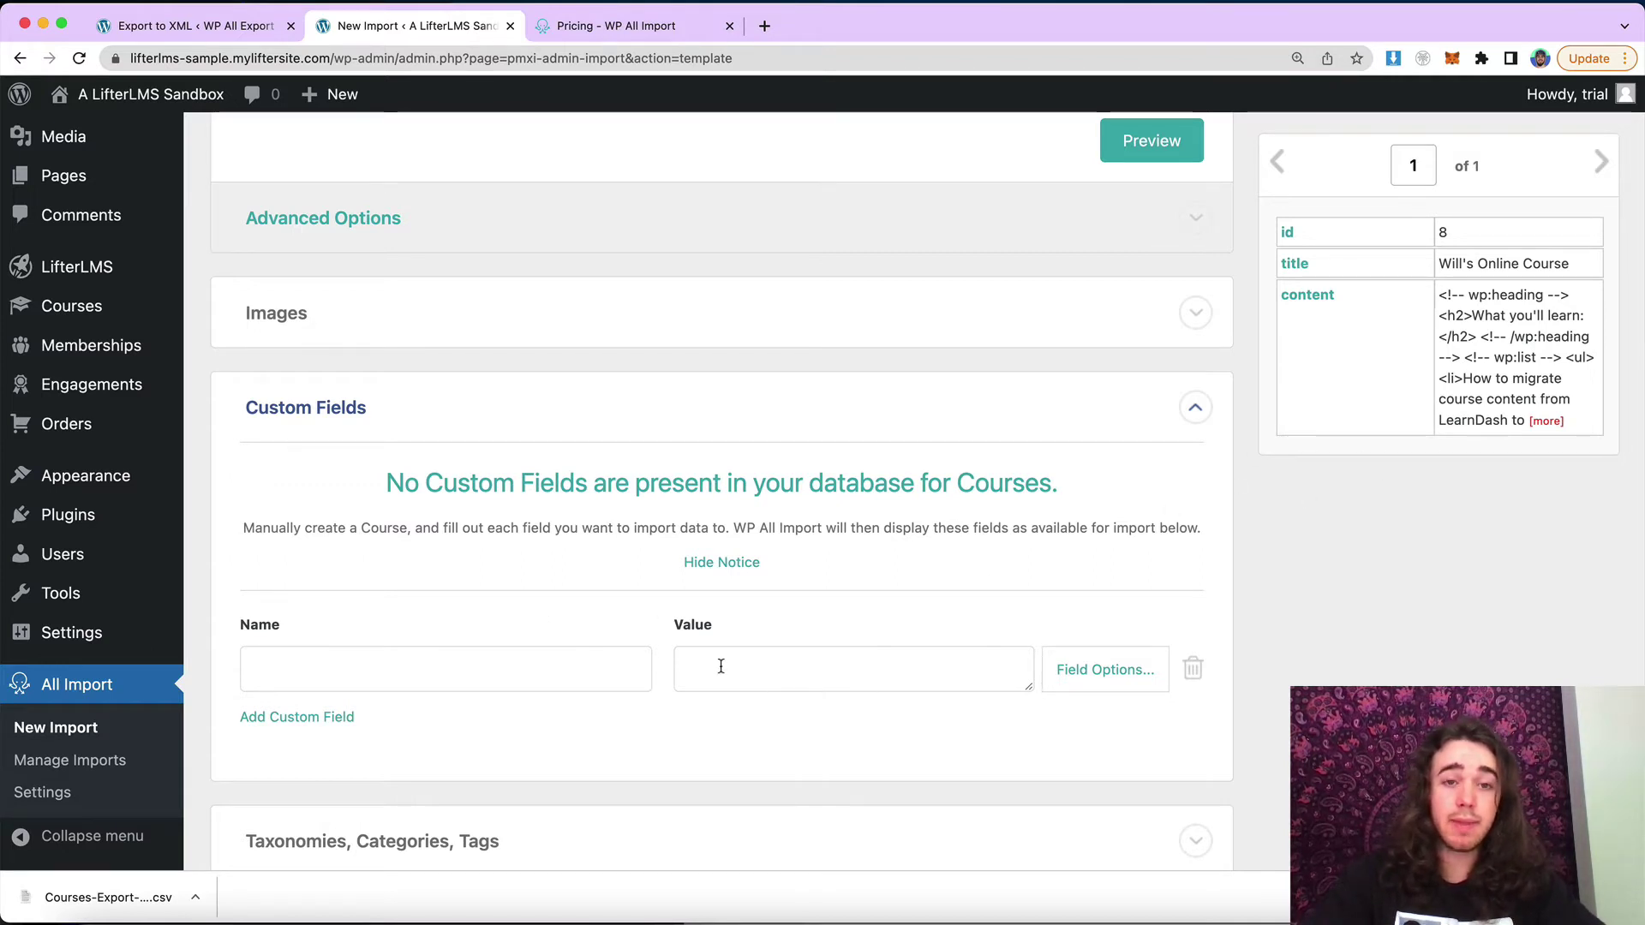
click(647, 424)
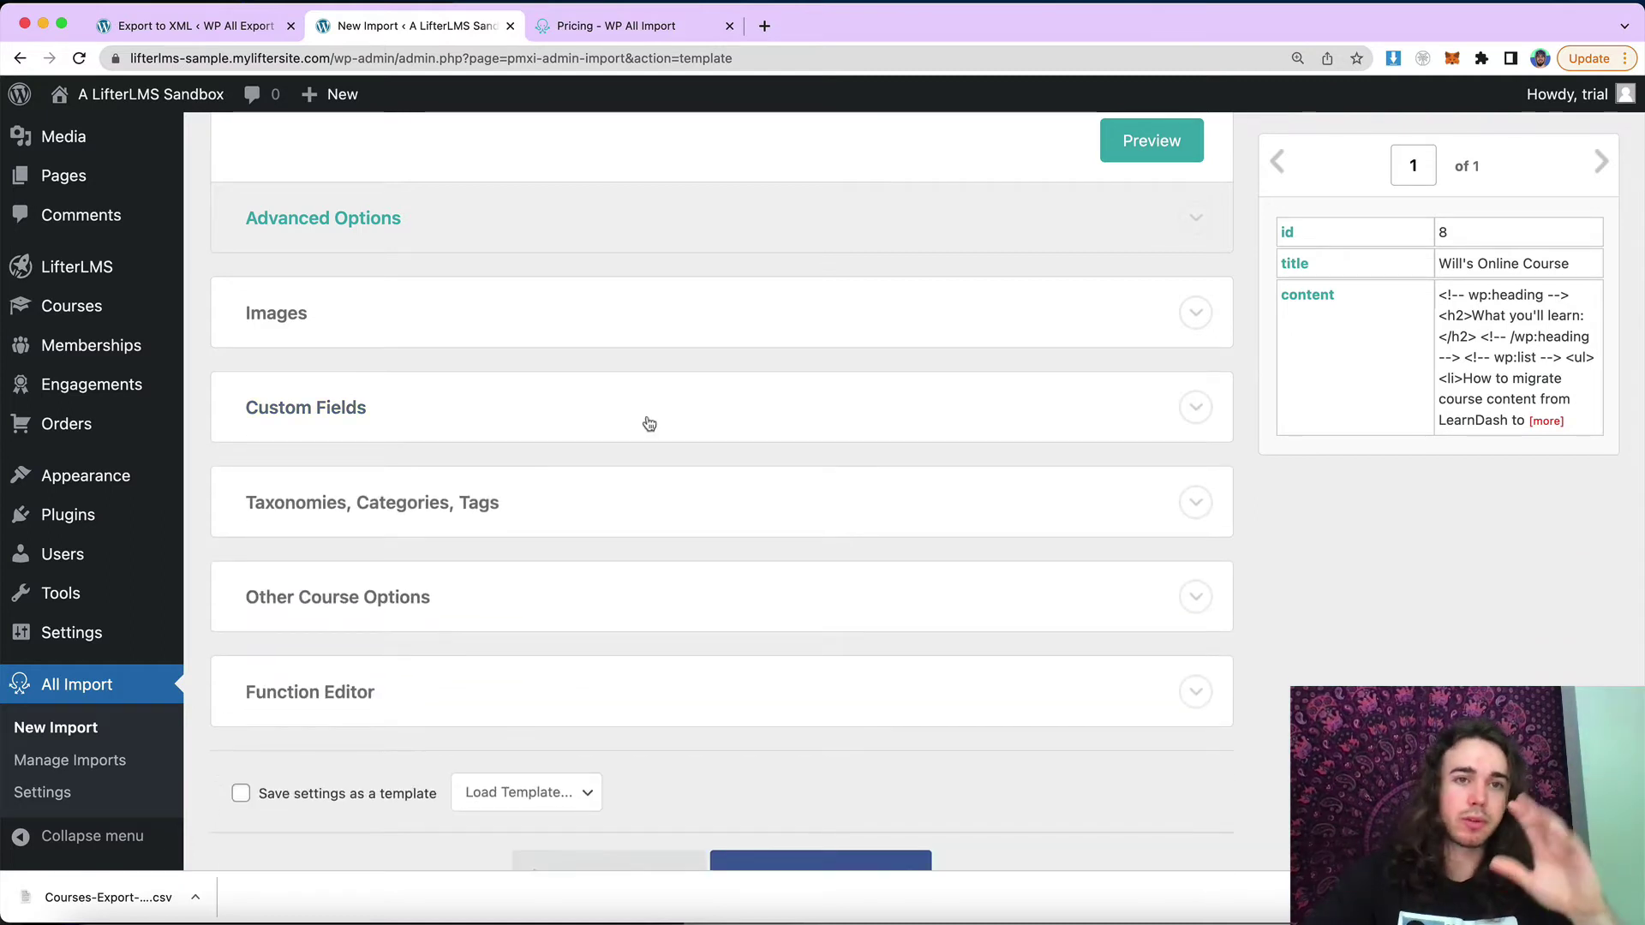
scroll(649, 424, up, 10)
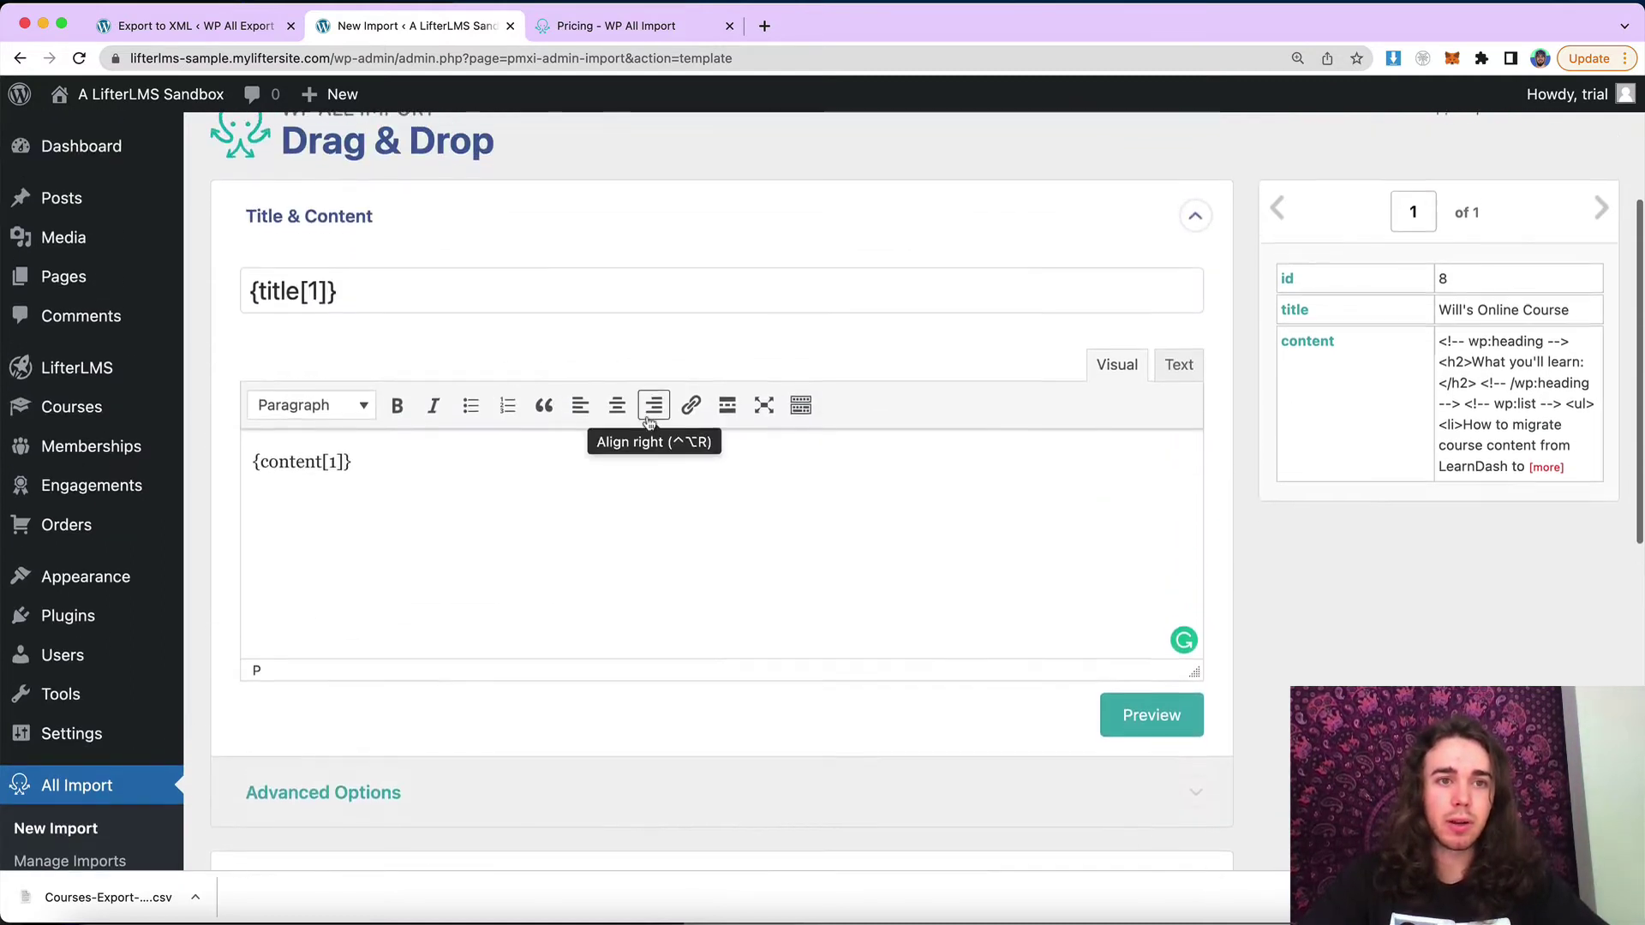
scroll(668, 411, down, 3)
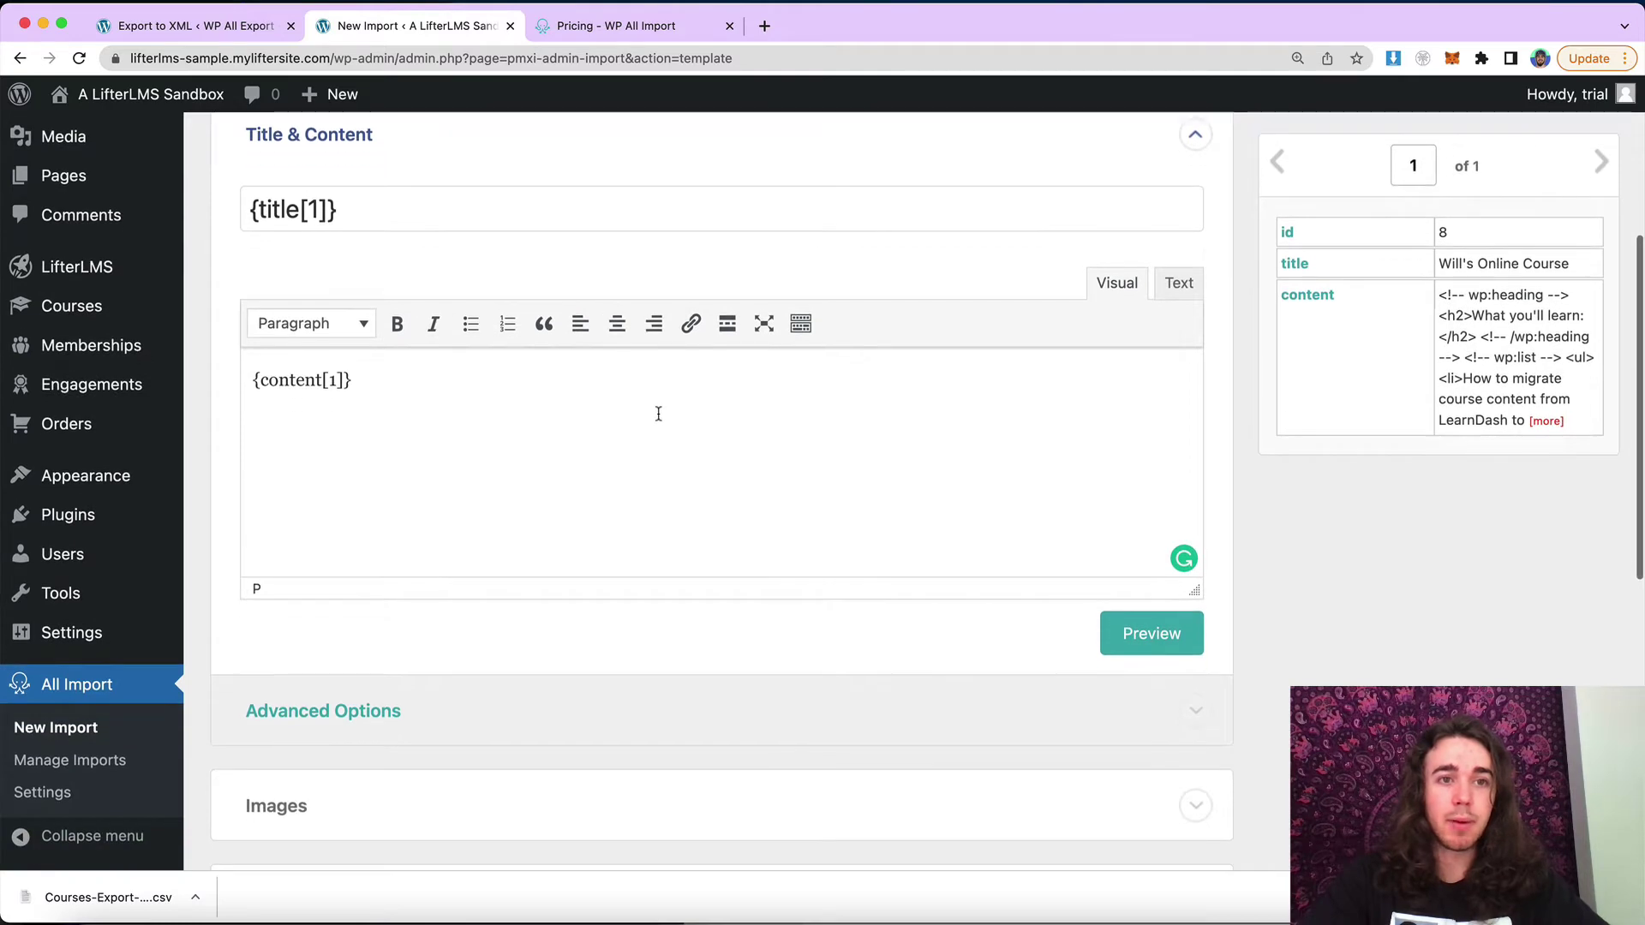
scroll(651, 407, up, 2)
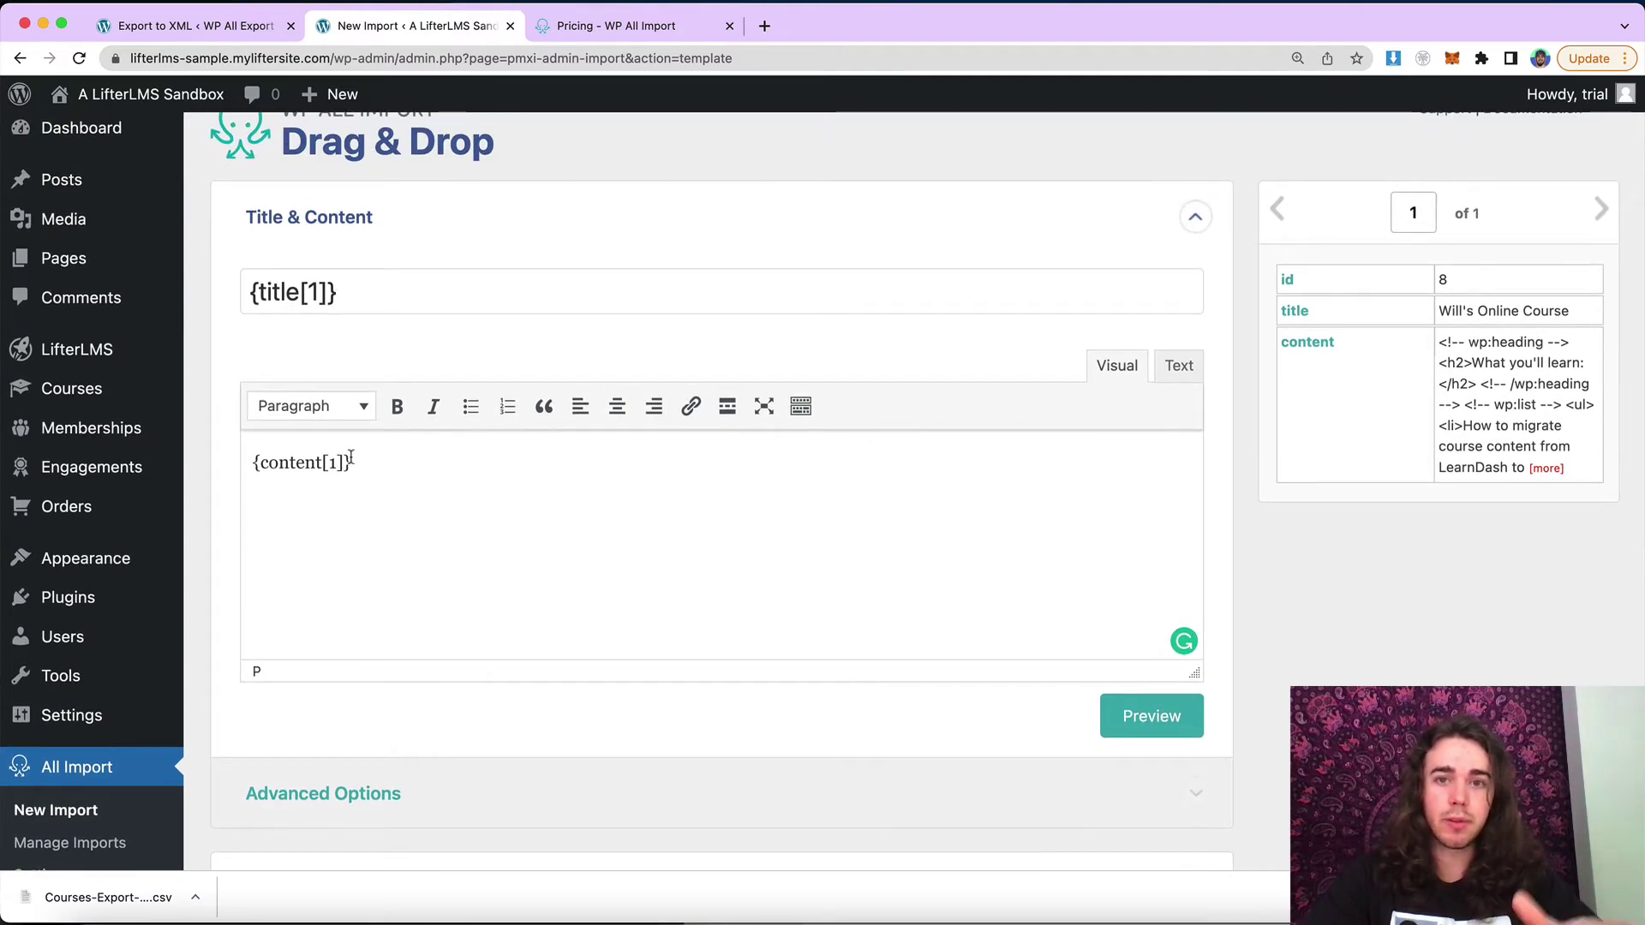
scroll(434, 459, down, 8)
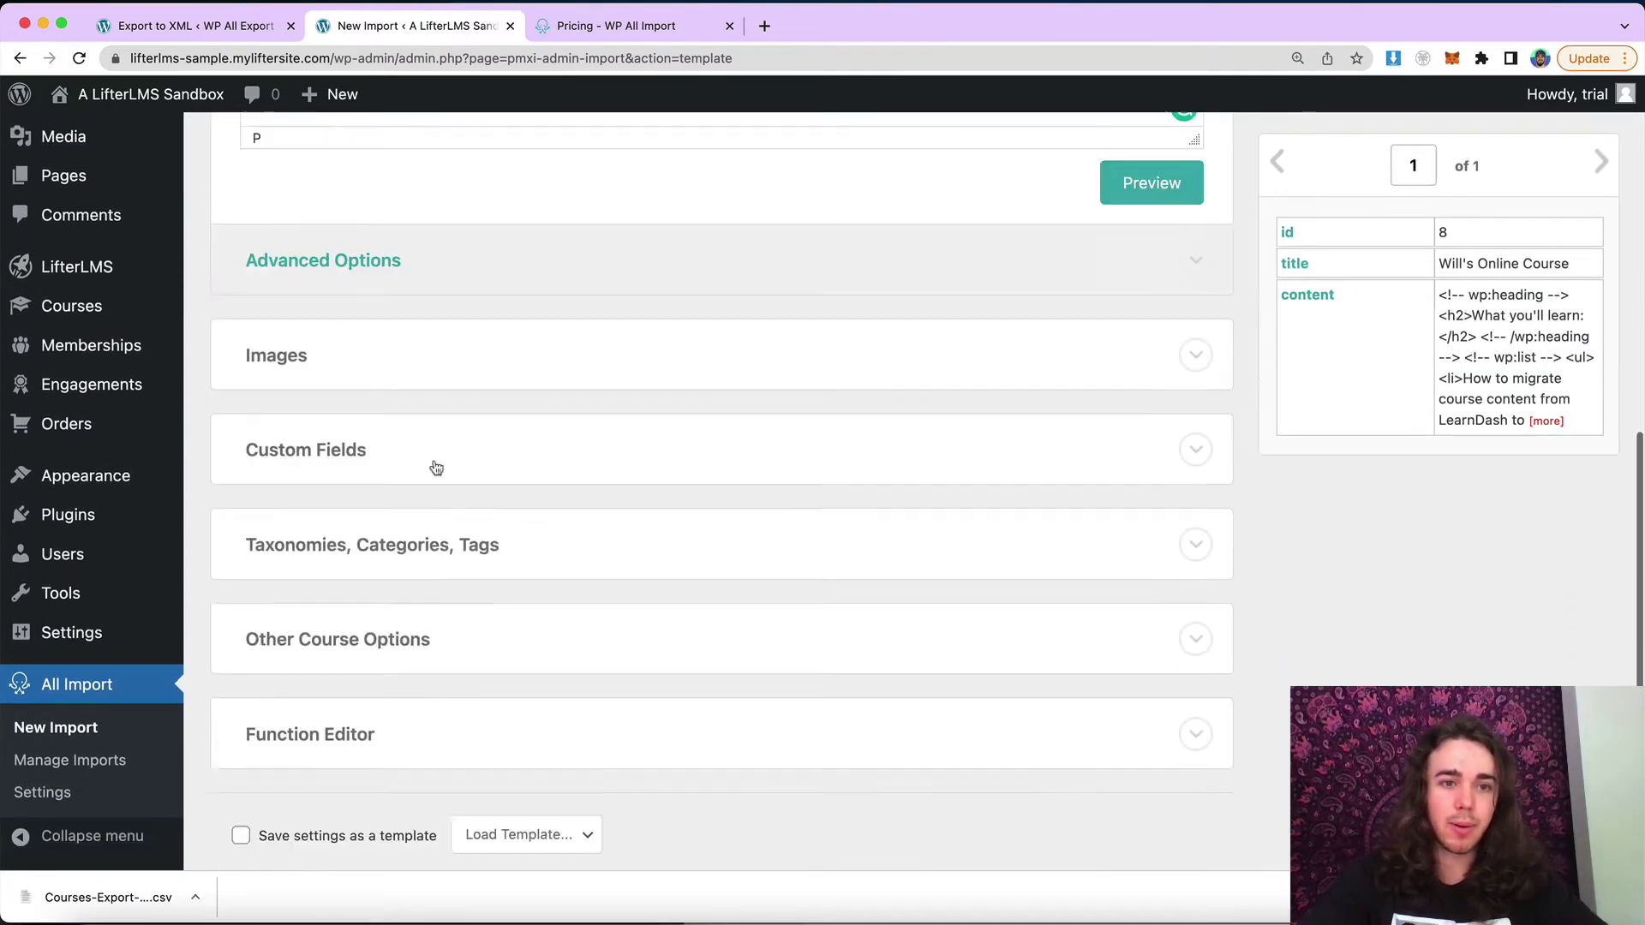
scroll(436, 467, down, 3)
Go to Step 4 and auto-detect the unique identifier as {title[1]} - {id[1]}
click(796, 713)
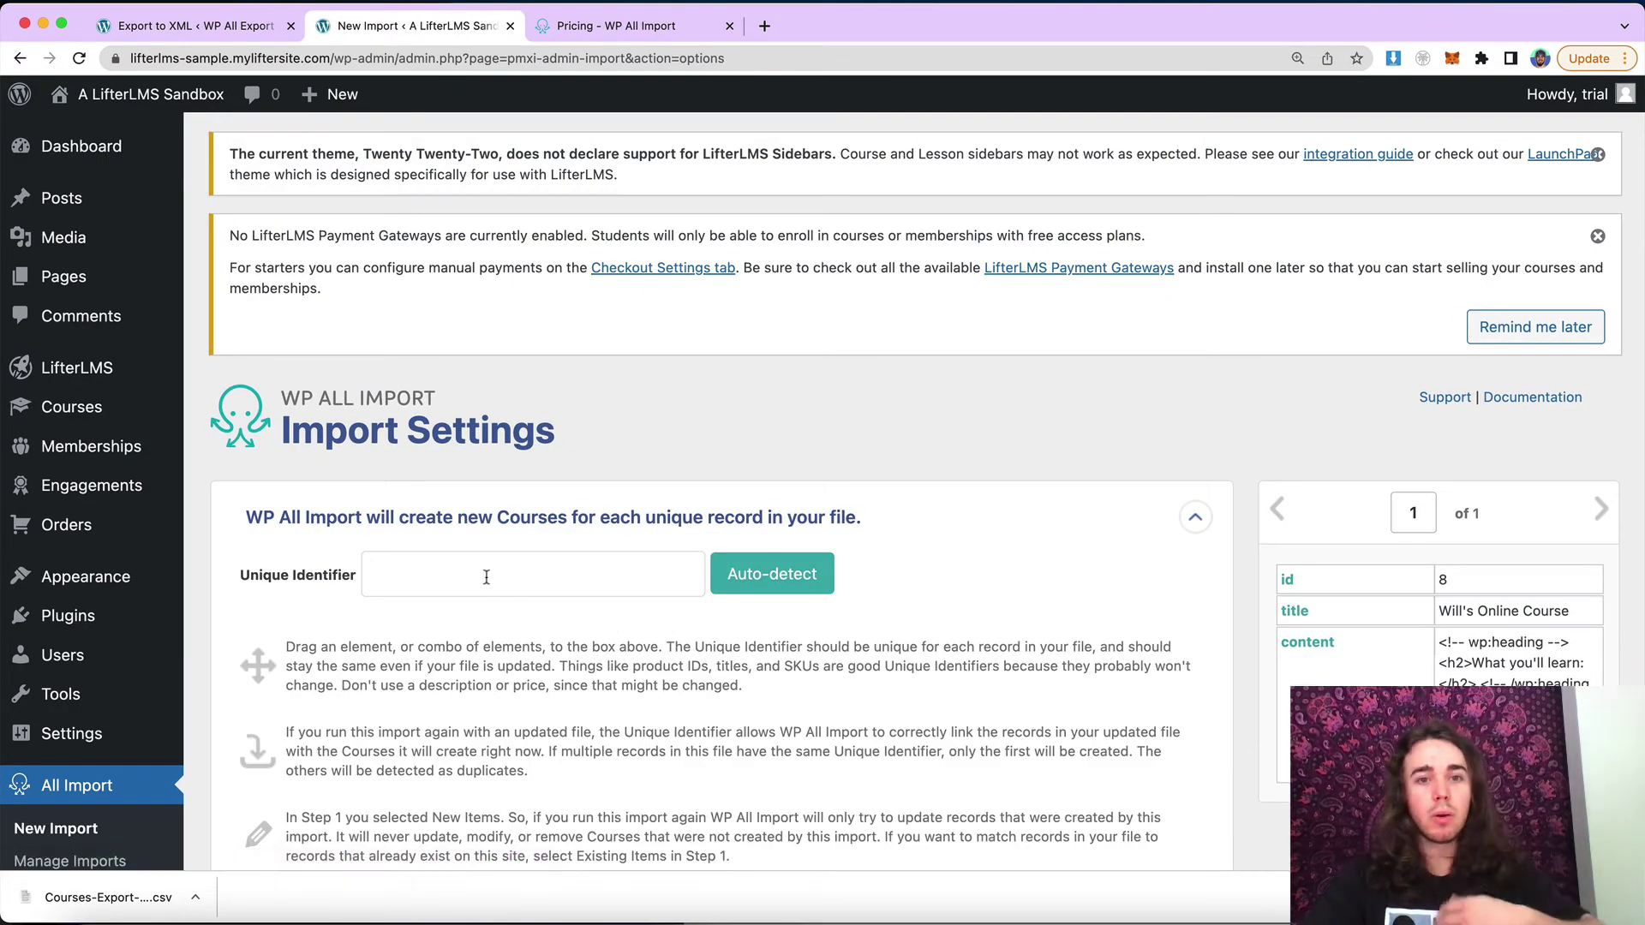
click(767, 591)
scroll(638, 563, down, 2)
scroll(638, 563, down, 4)
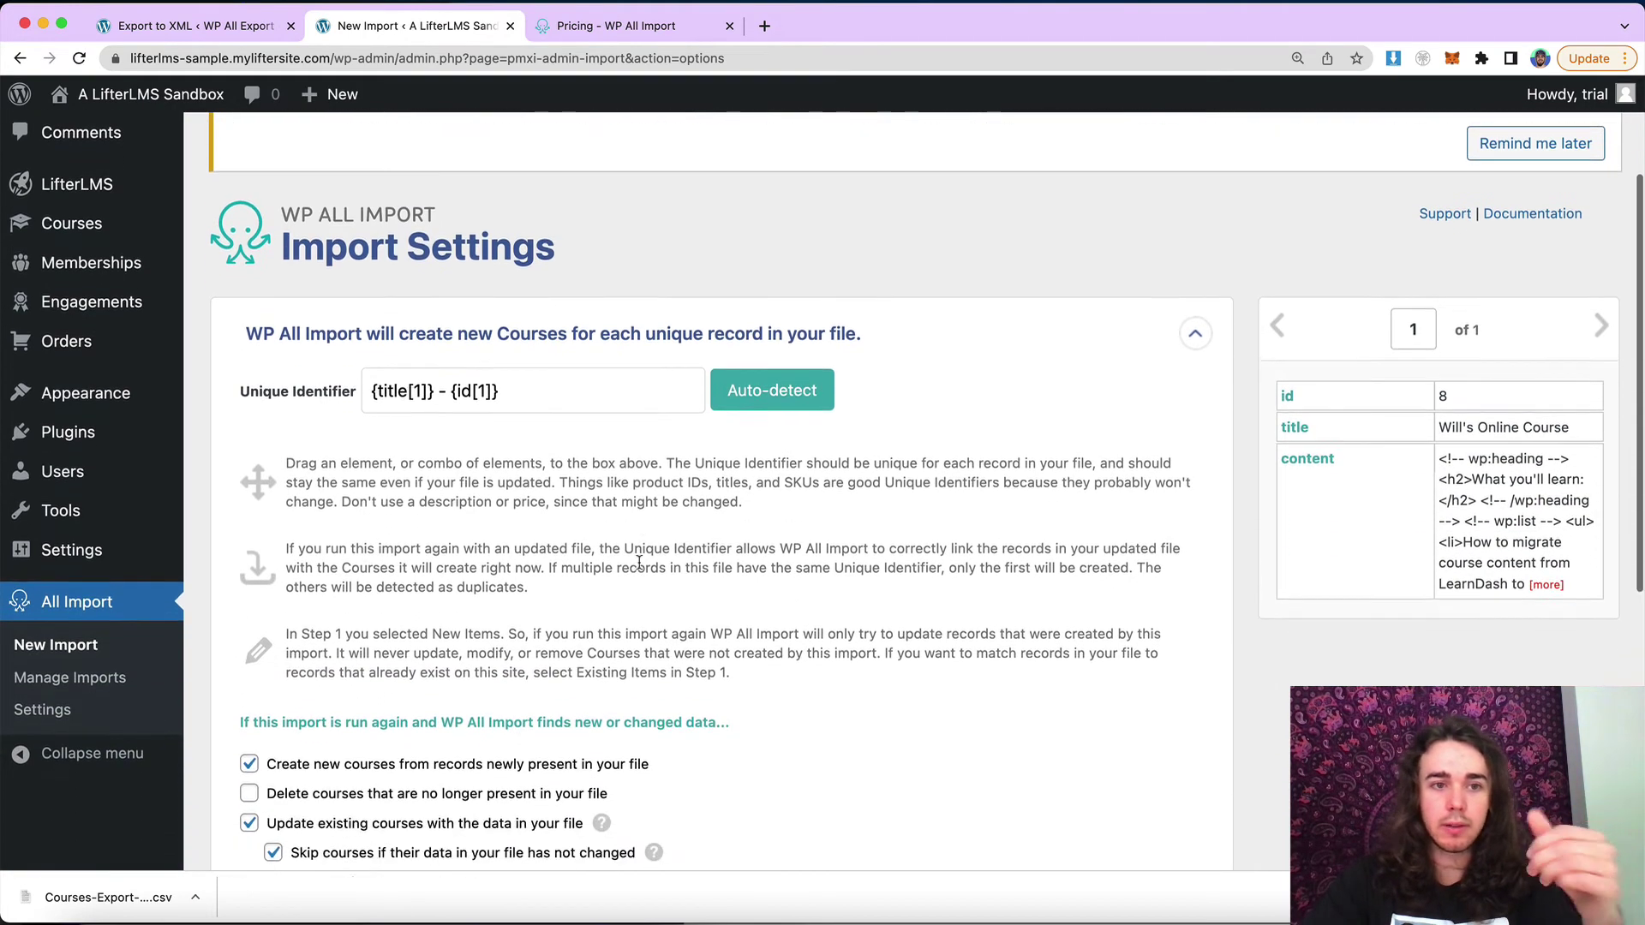
scroll(638, 568, down, 4)
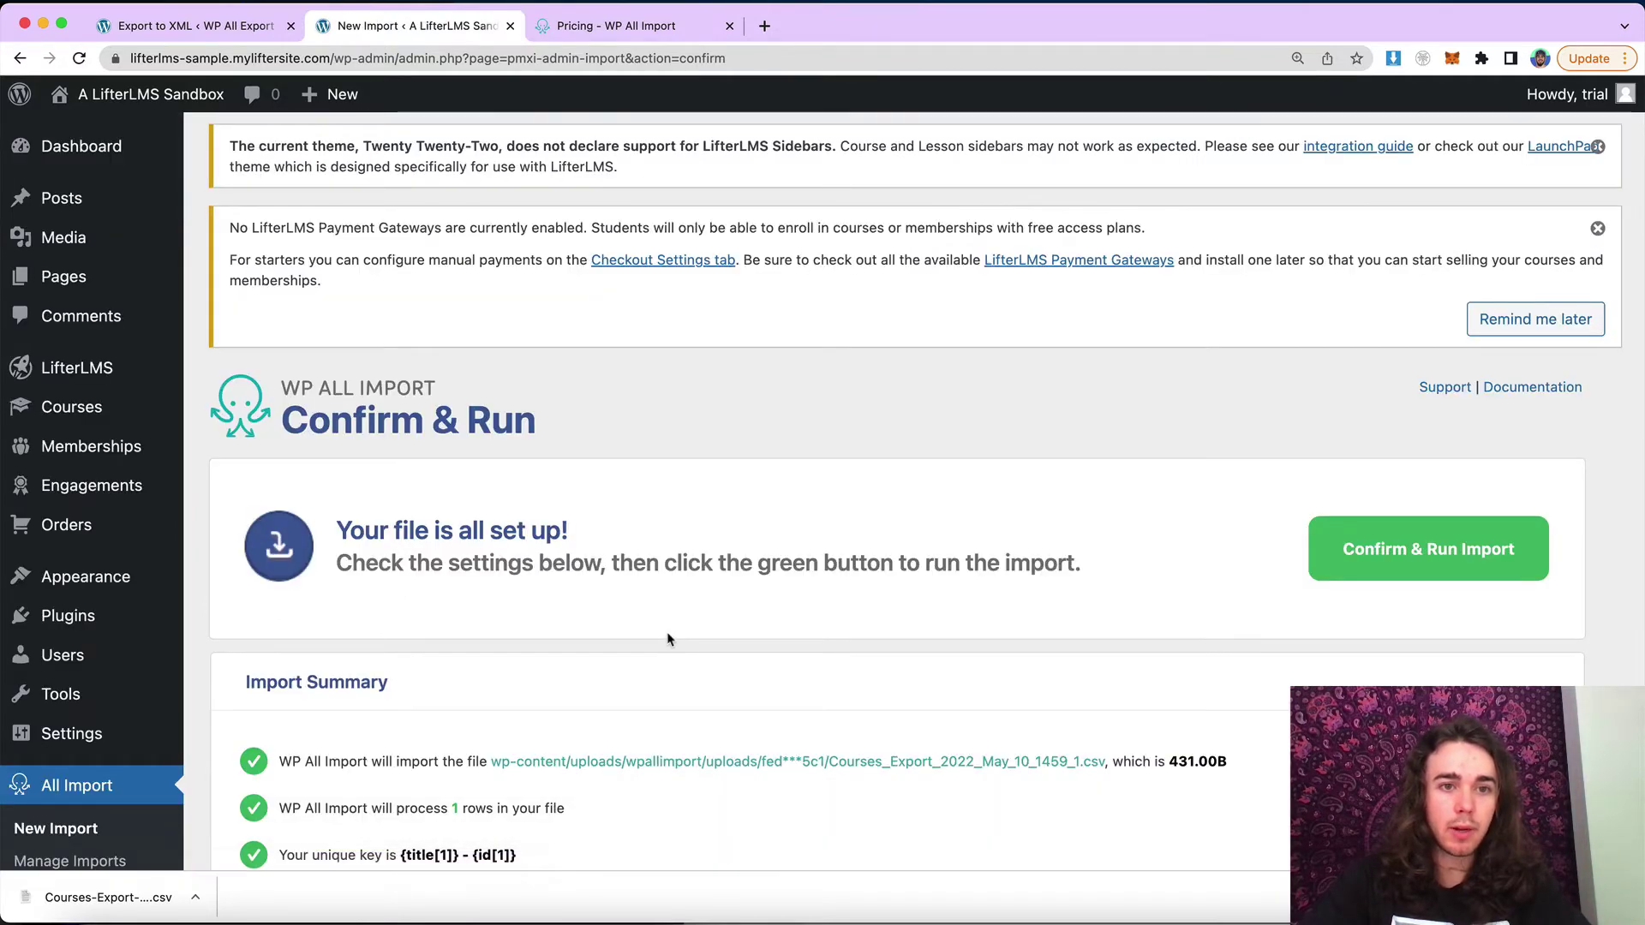
scroll(667, 633, down, 2)
Run the course import and open the LifterLMS Courses list
click(1413, 428)
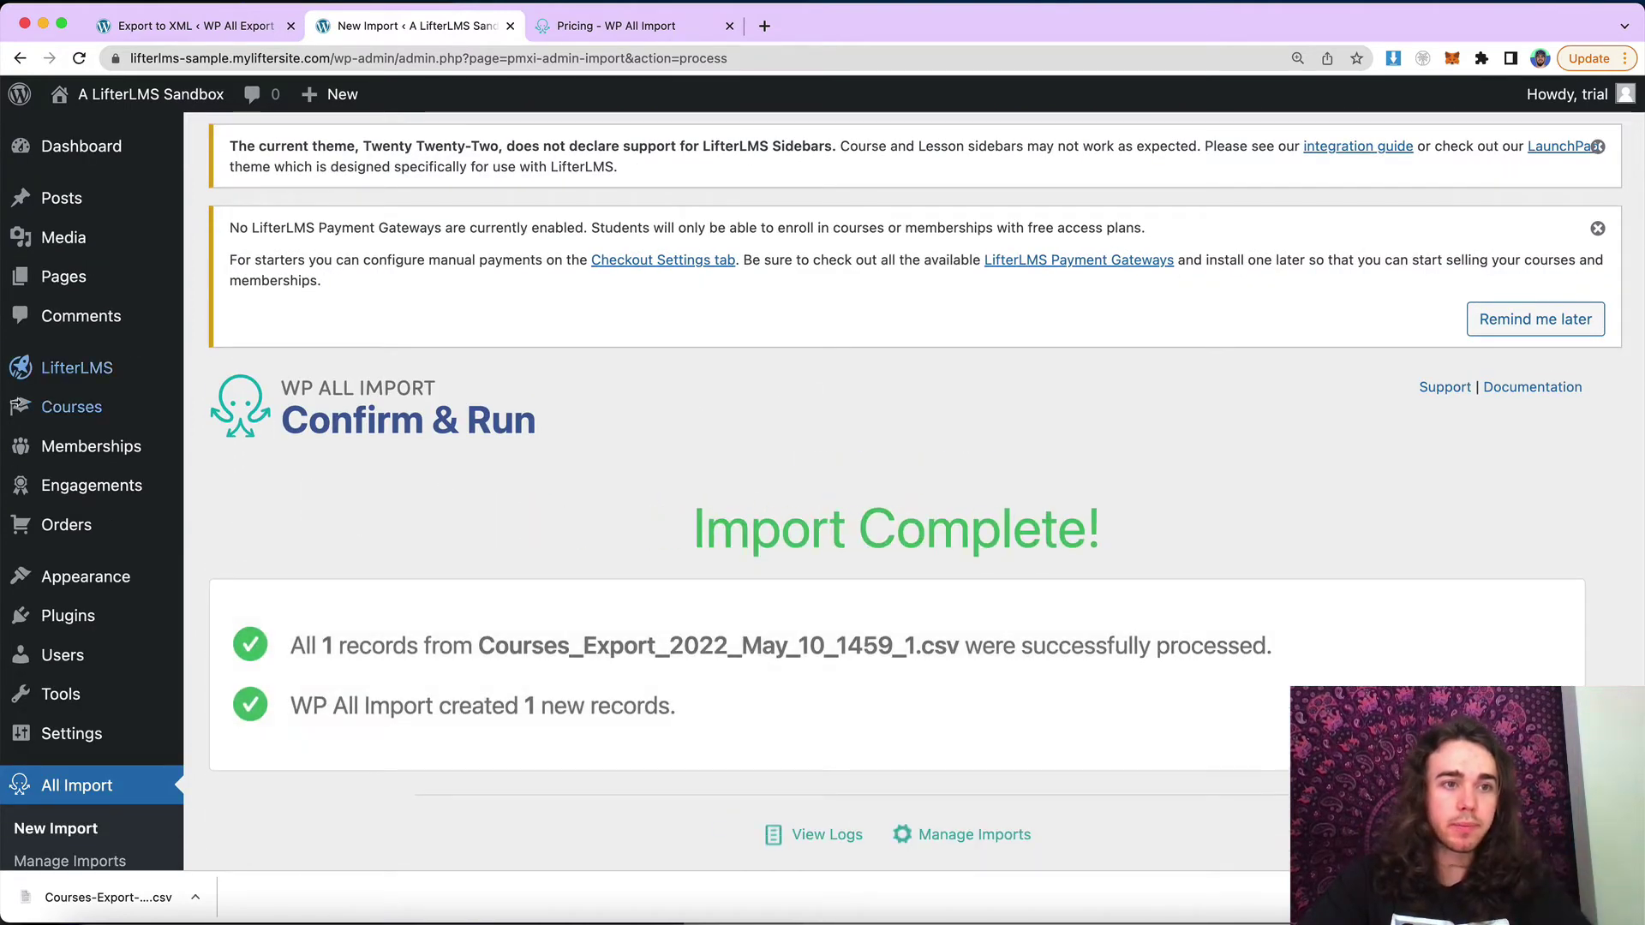
mouse_move(85, 406)
click(253, 411)
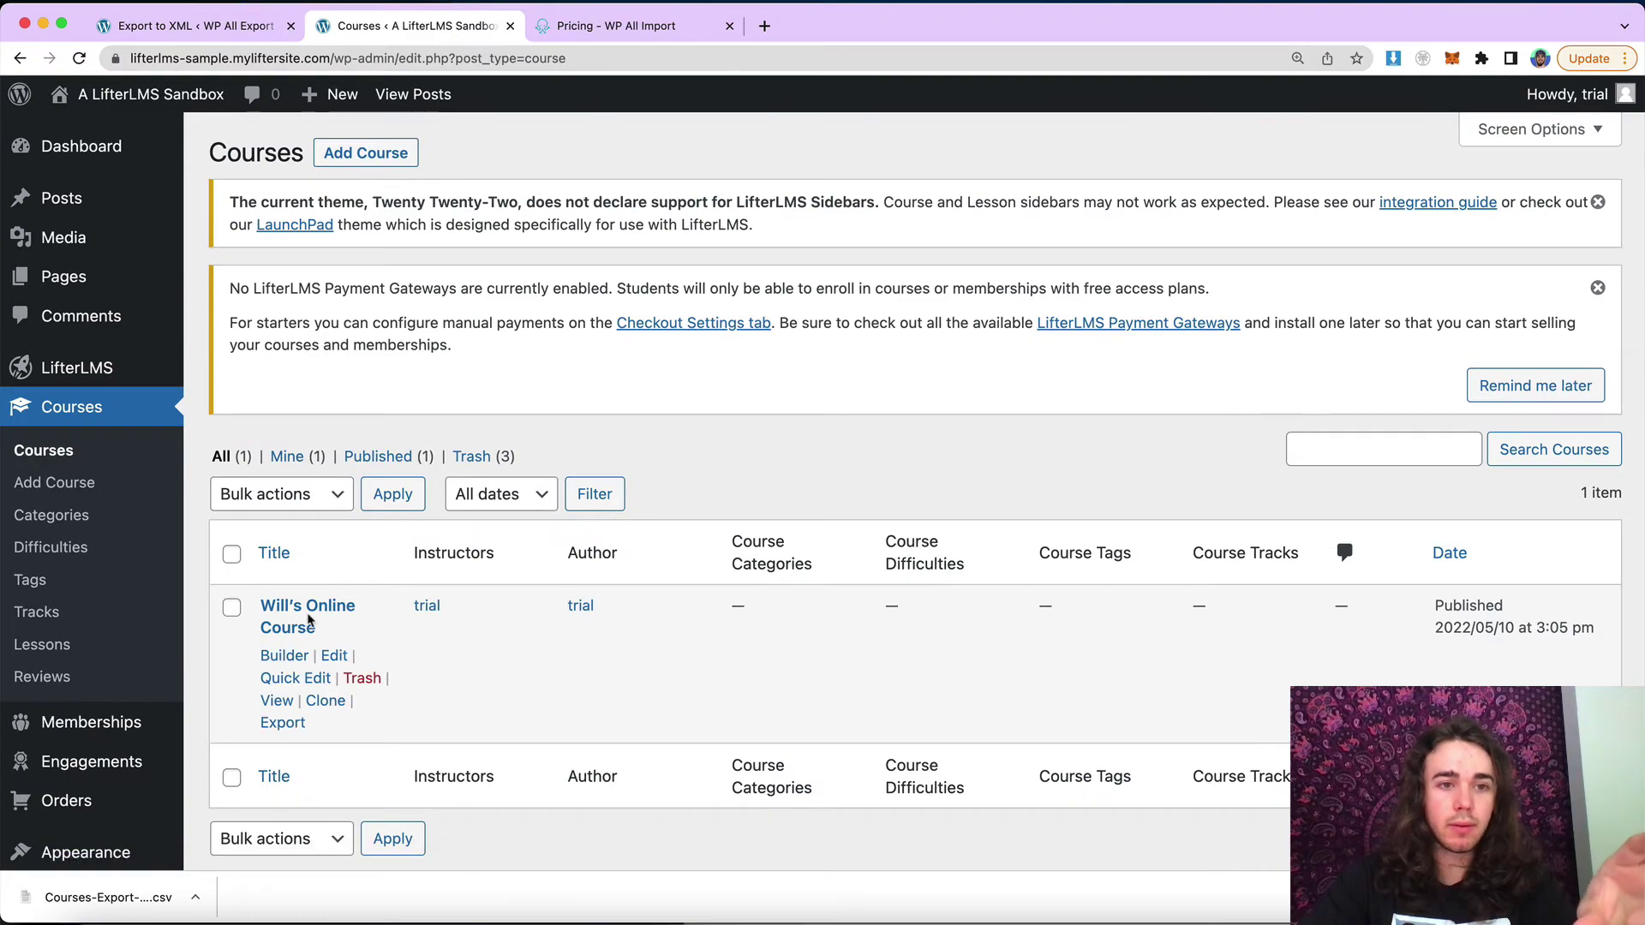
View Will's Online Course on the front end, then return to the WP All Export tab
scroll(308, 619, down, 1)
scroll(313, 625, up, 5)
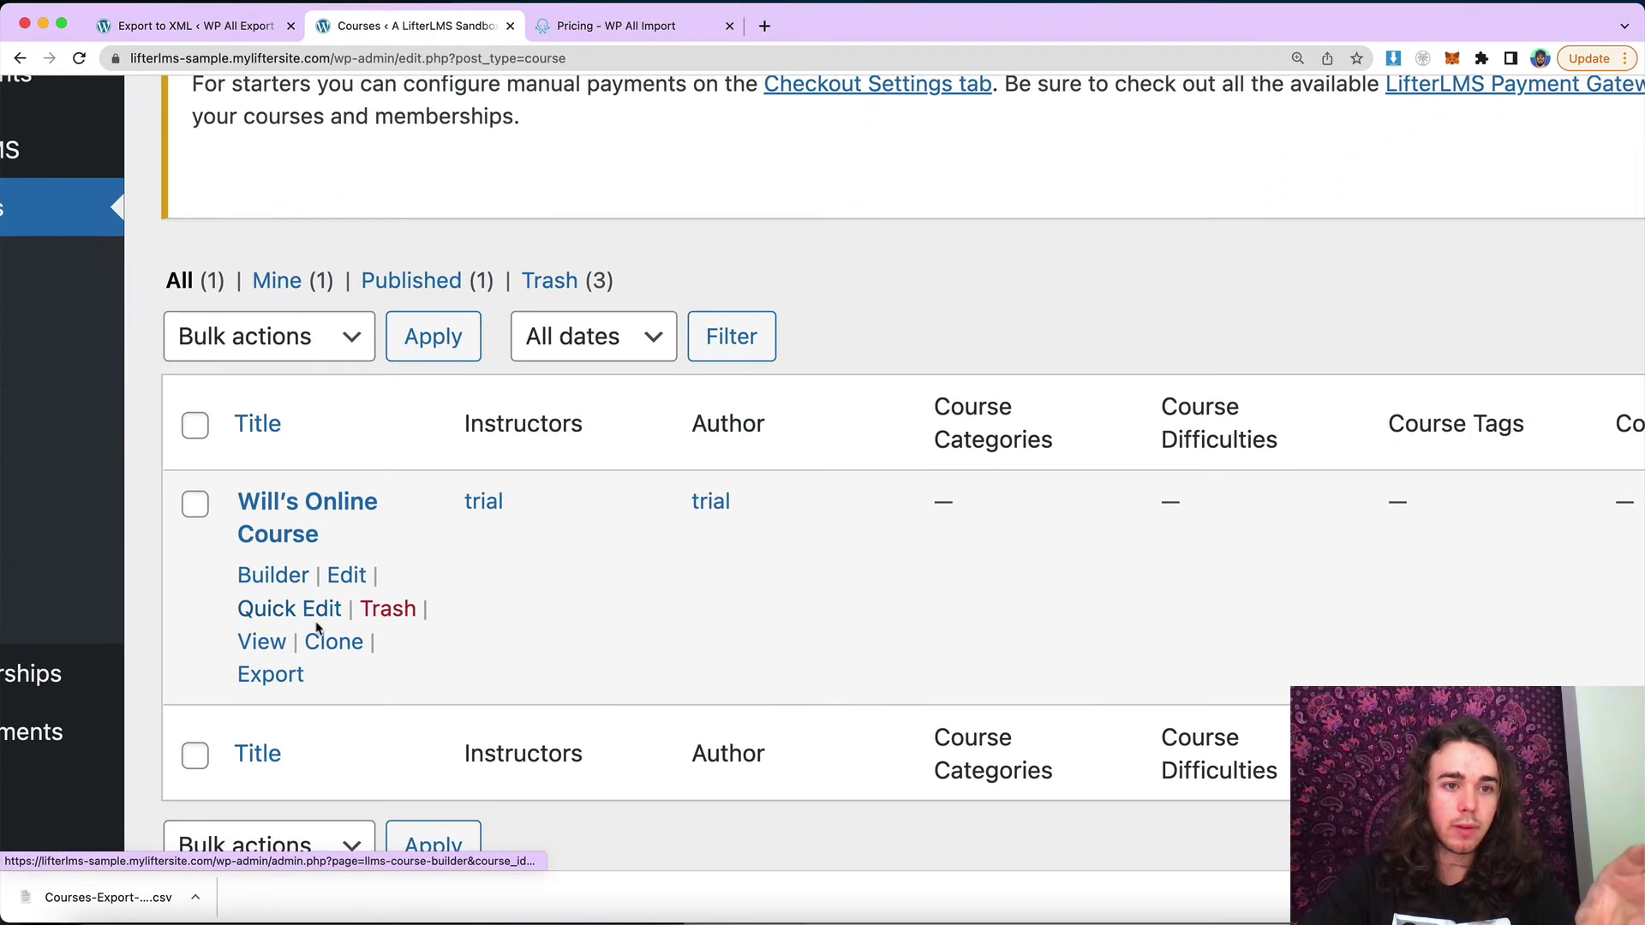
click(262, 641)
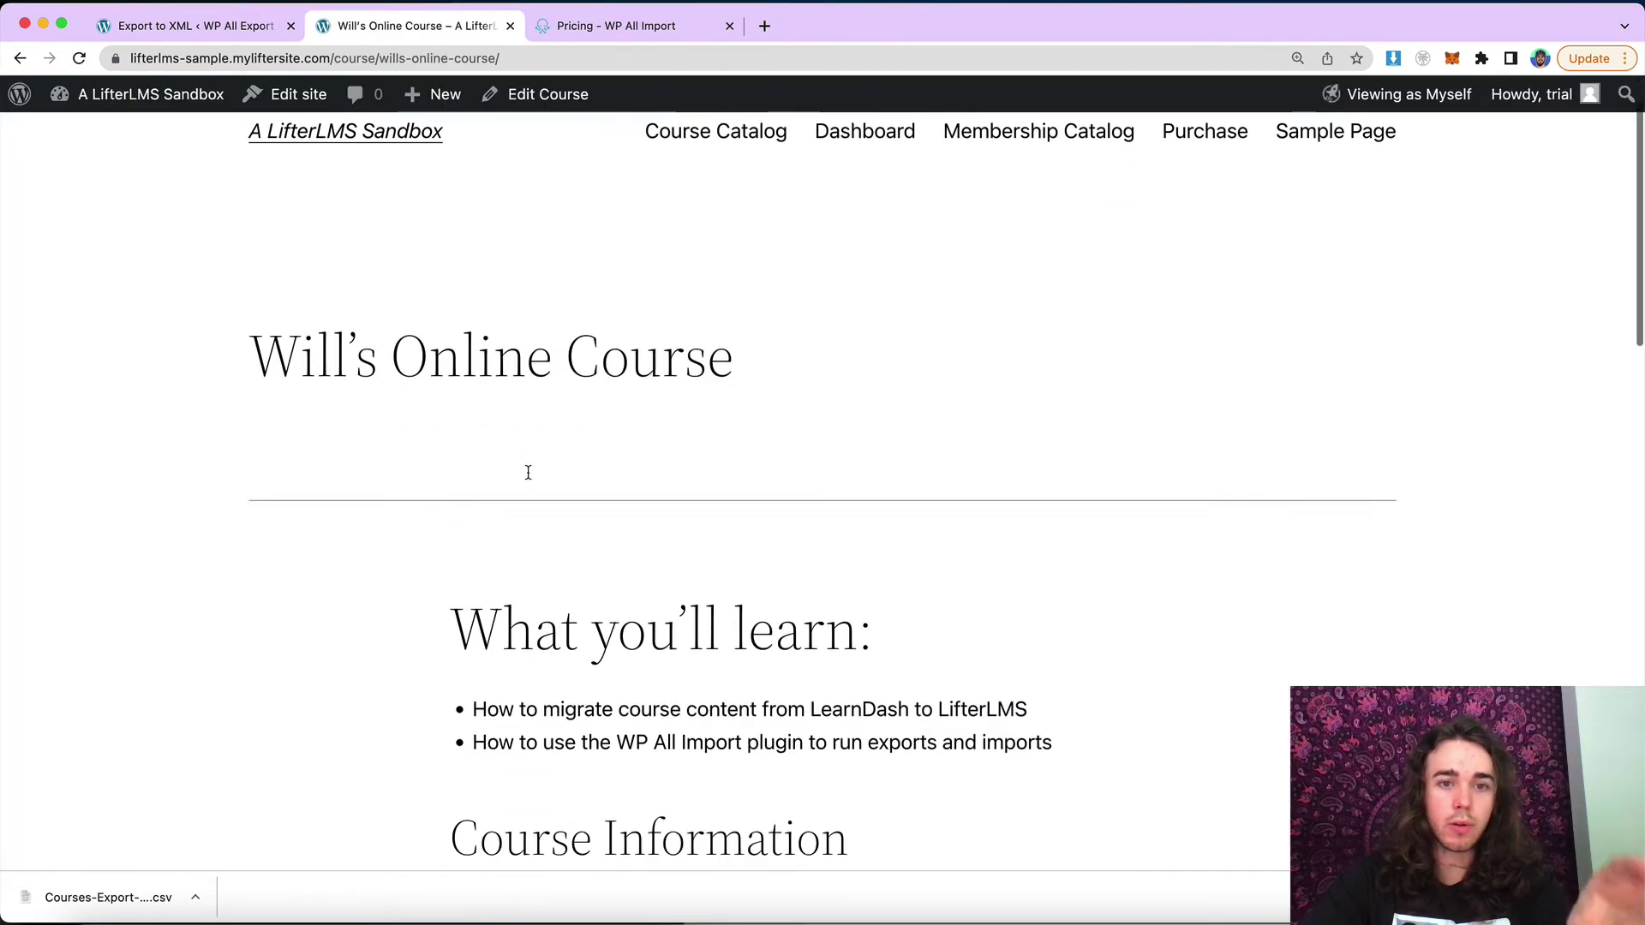
scroll(528, 472, down, 5)
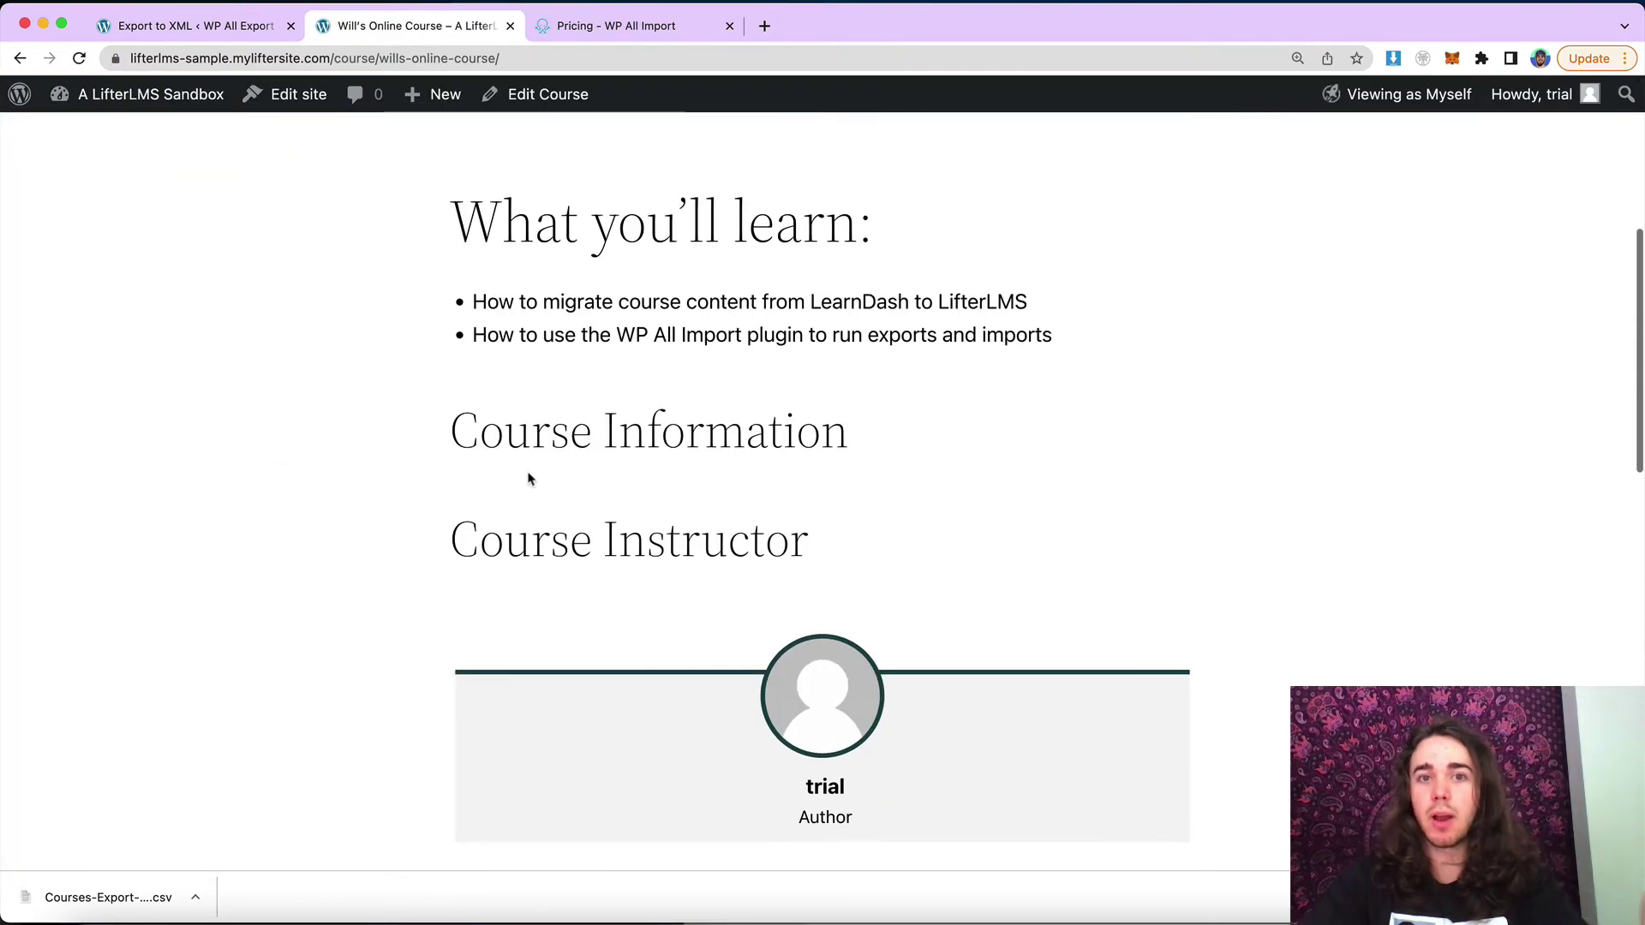
click(190, 27)
mouse_move(111, 190)
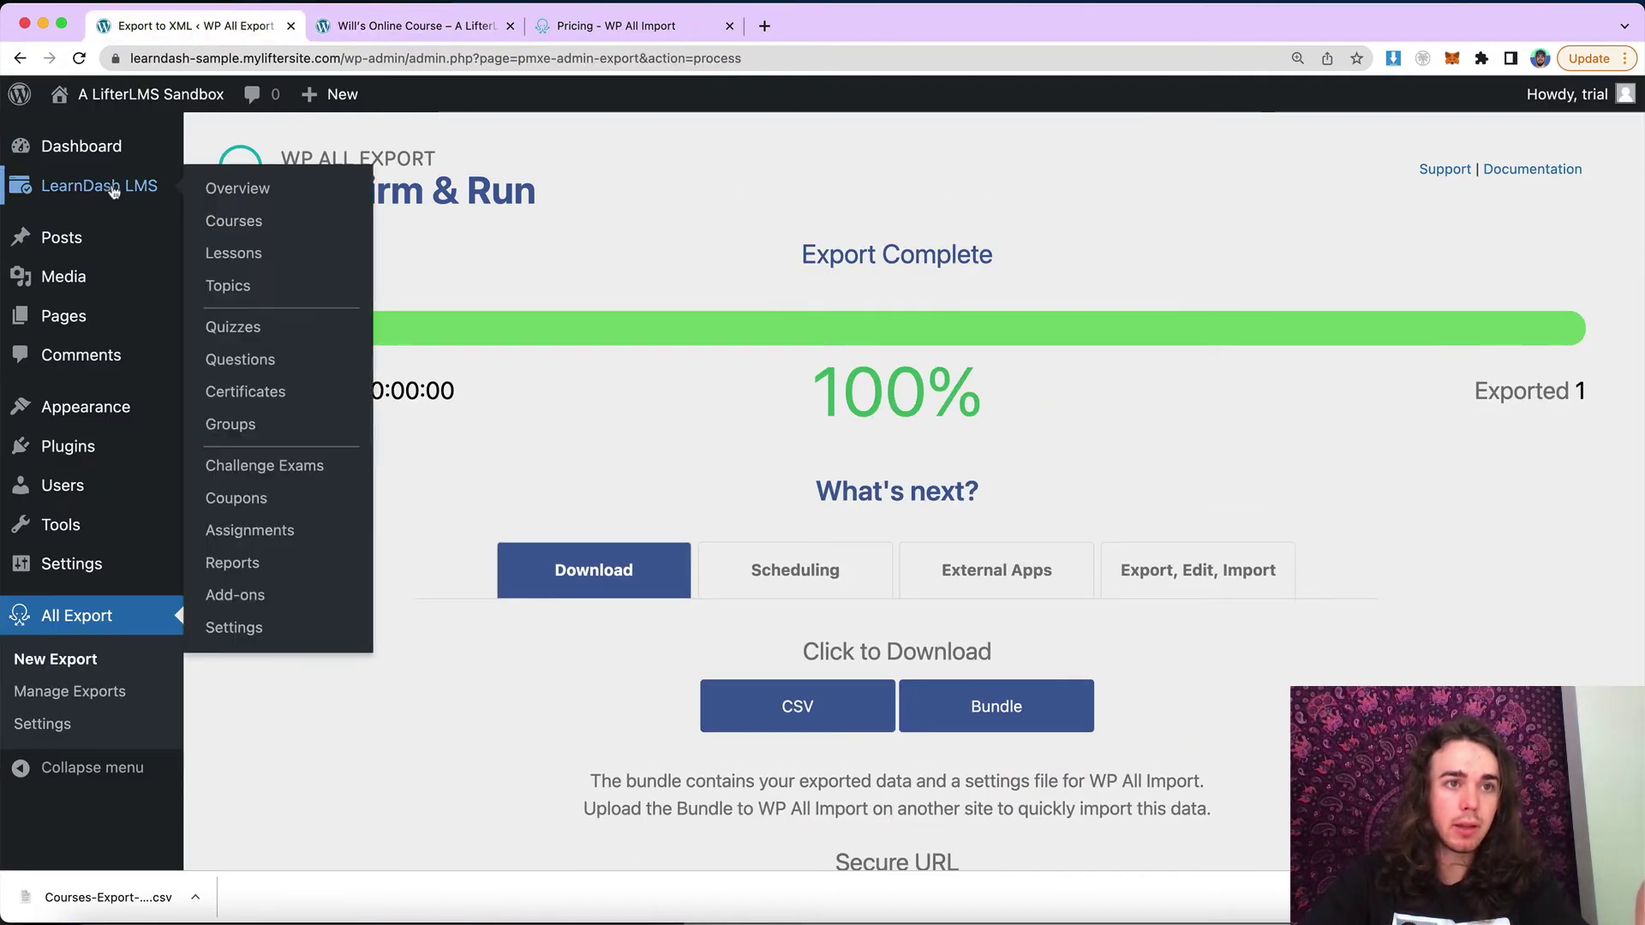
View the LearnDash course on the front end from the LearnDash courses list
click(286, 226)
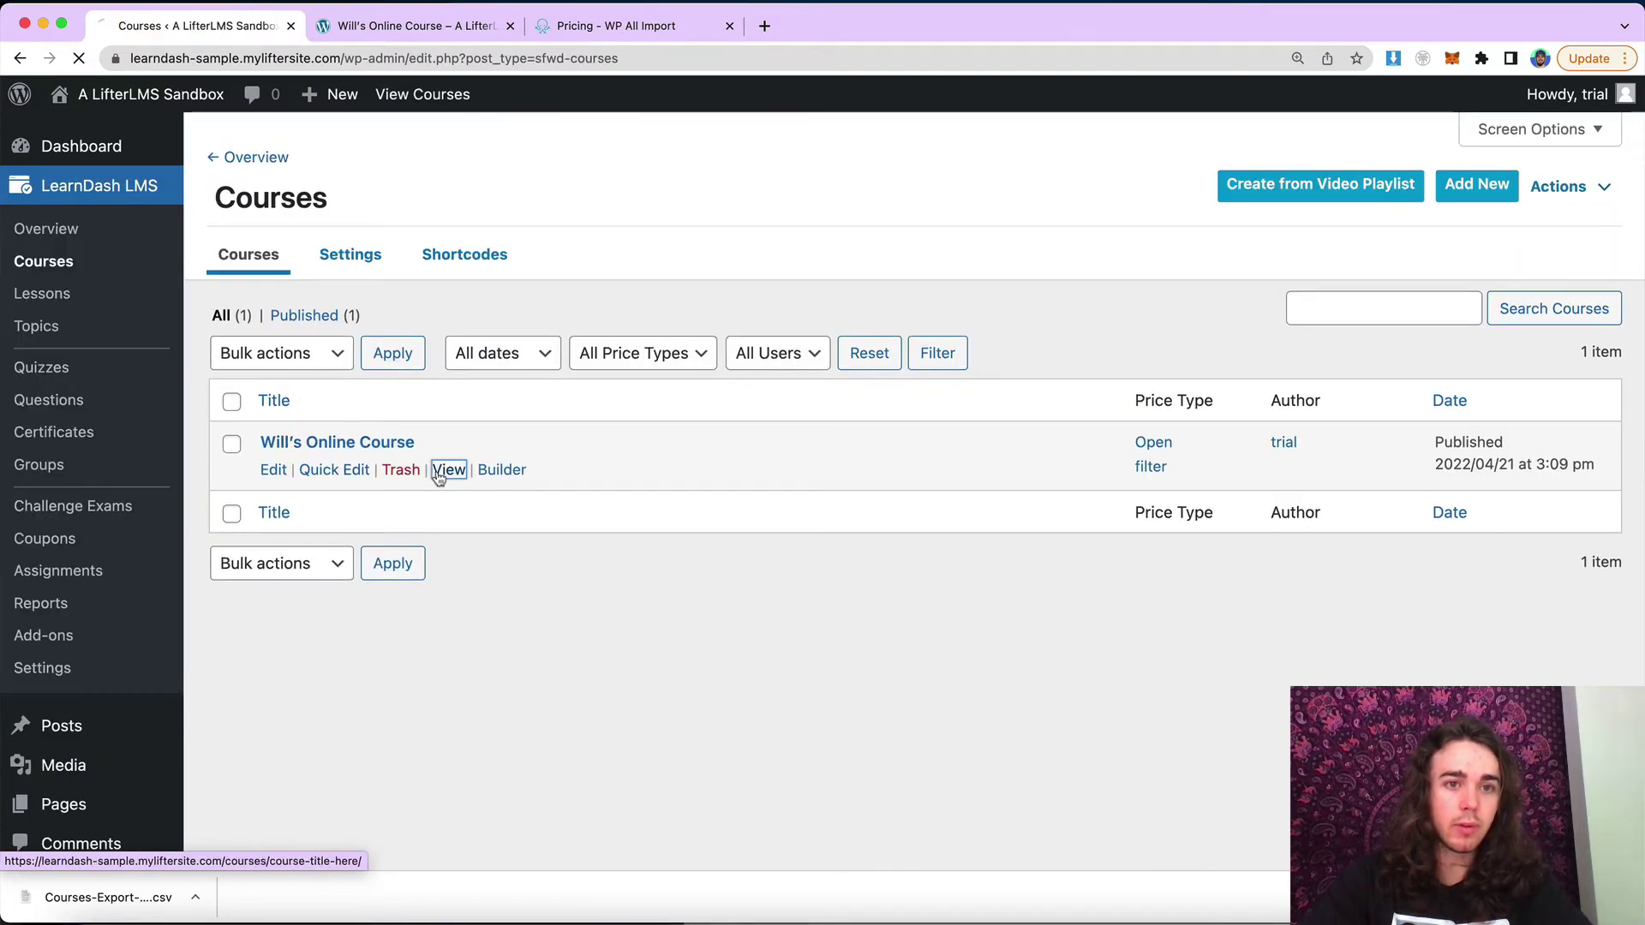
click(444, 471)
scroll(588, 469, down, 10)
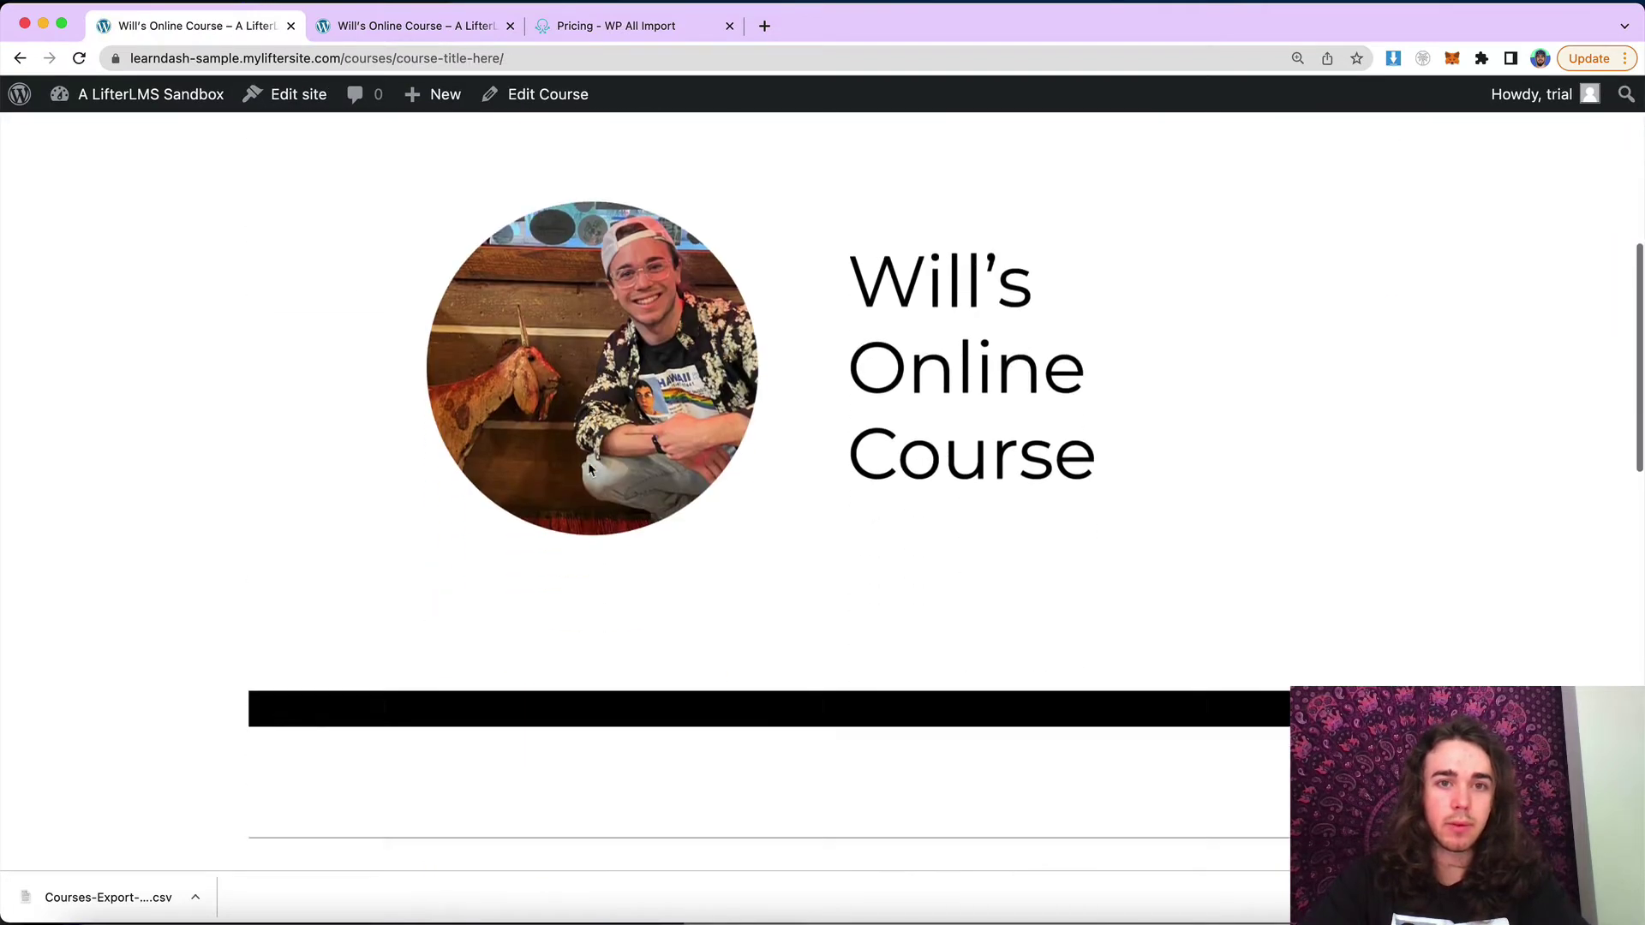
scroll(588, 469, down, 2)
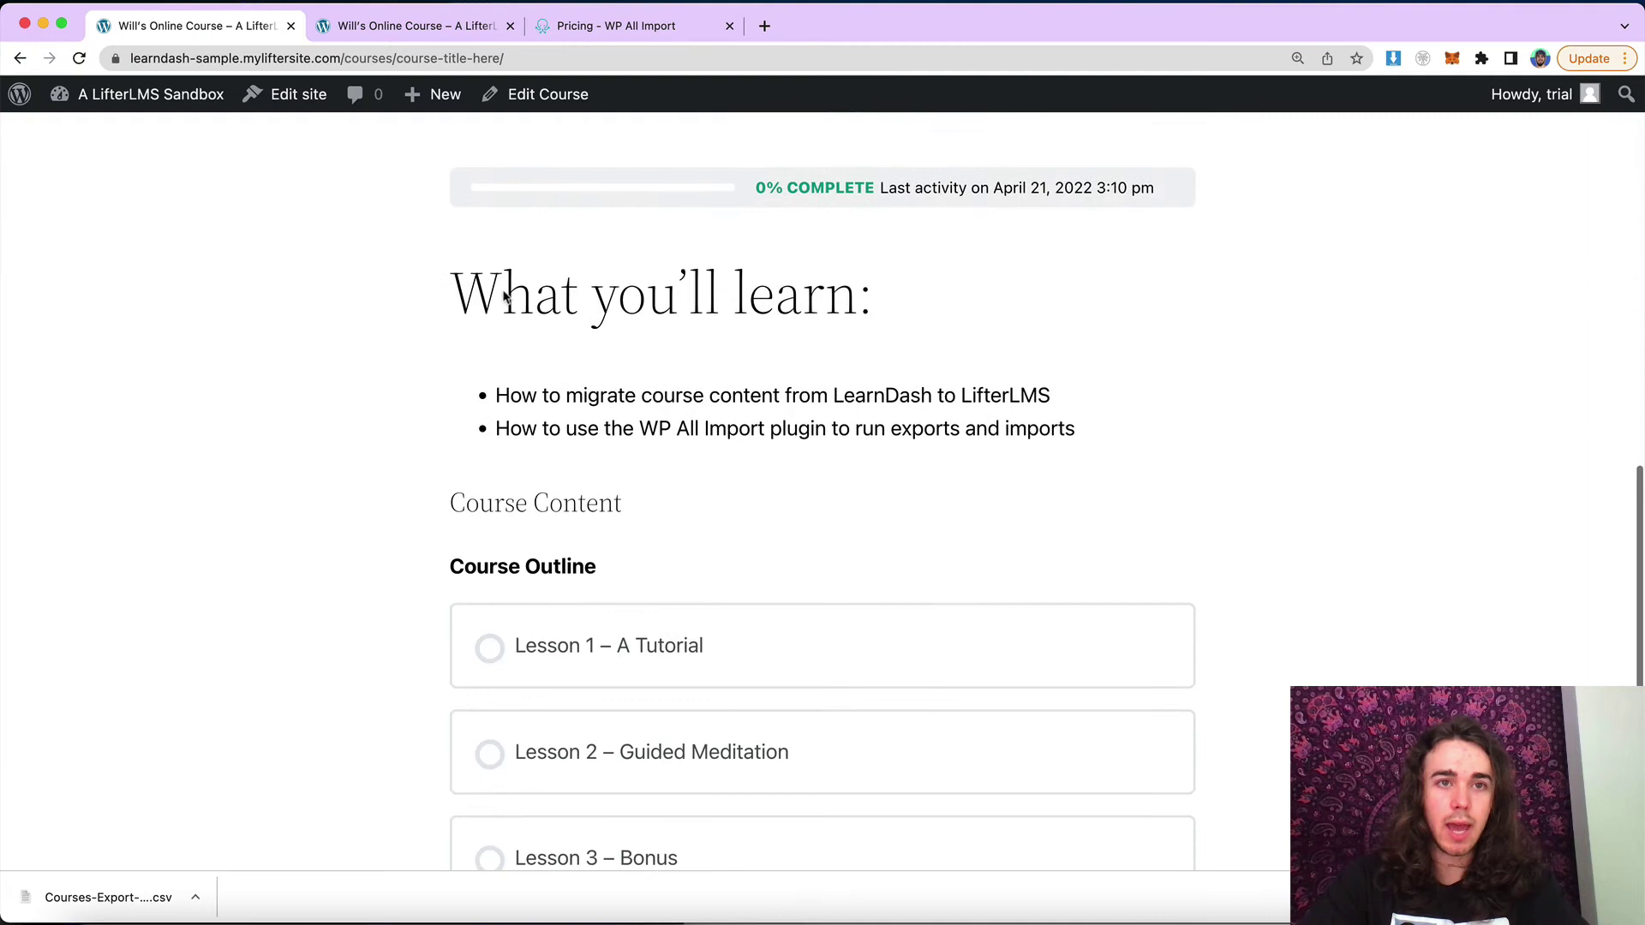
Switch to the LifterLMS course page and highlight its Course Information heading
click(403, 28)
scroll(549, 321, up, 1)
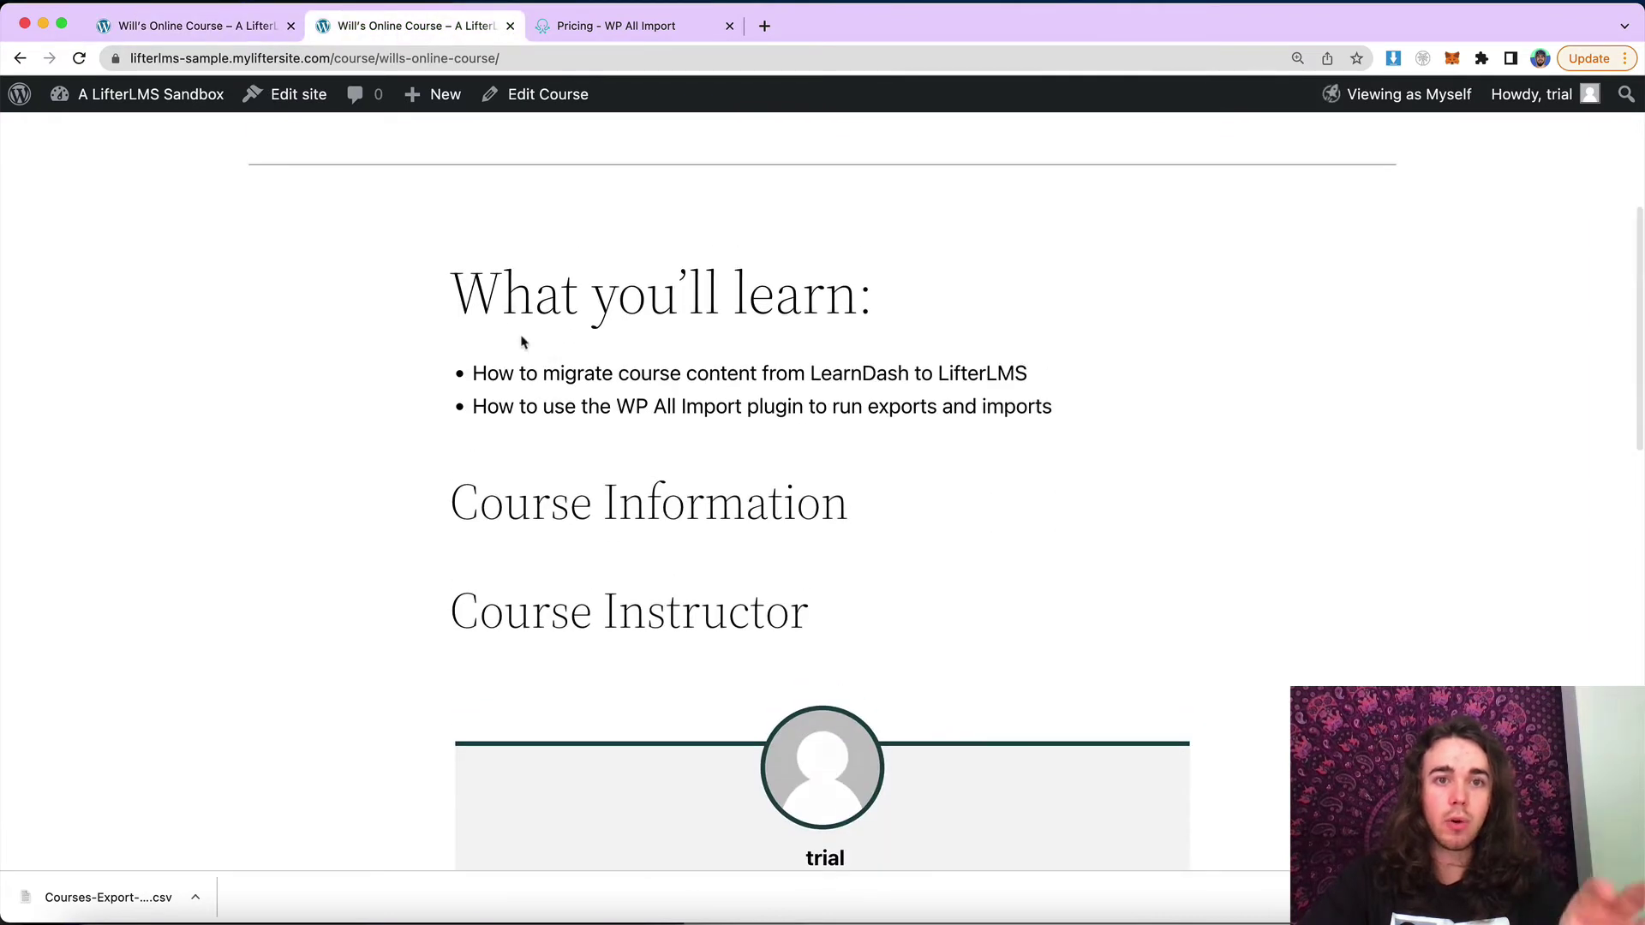
scroll(582, 377, down, 3)
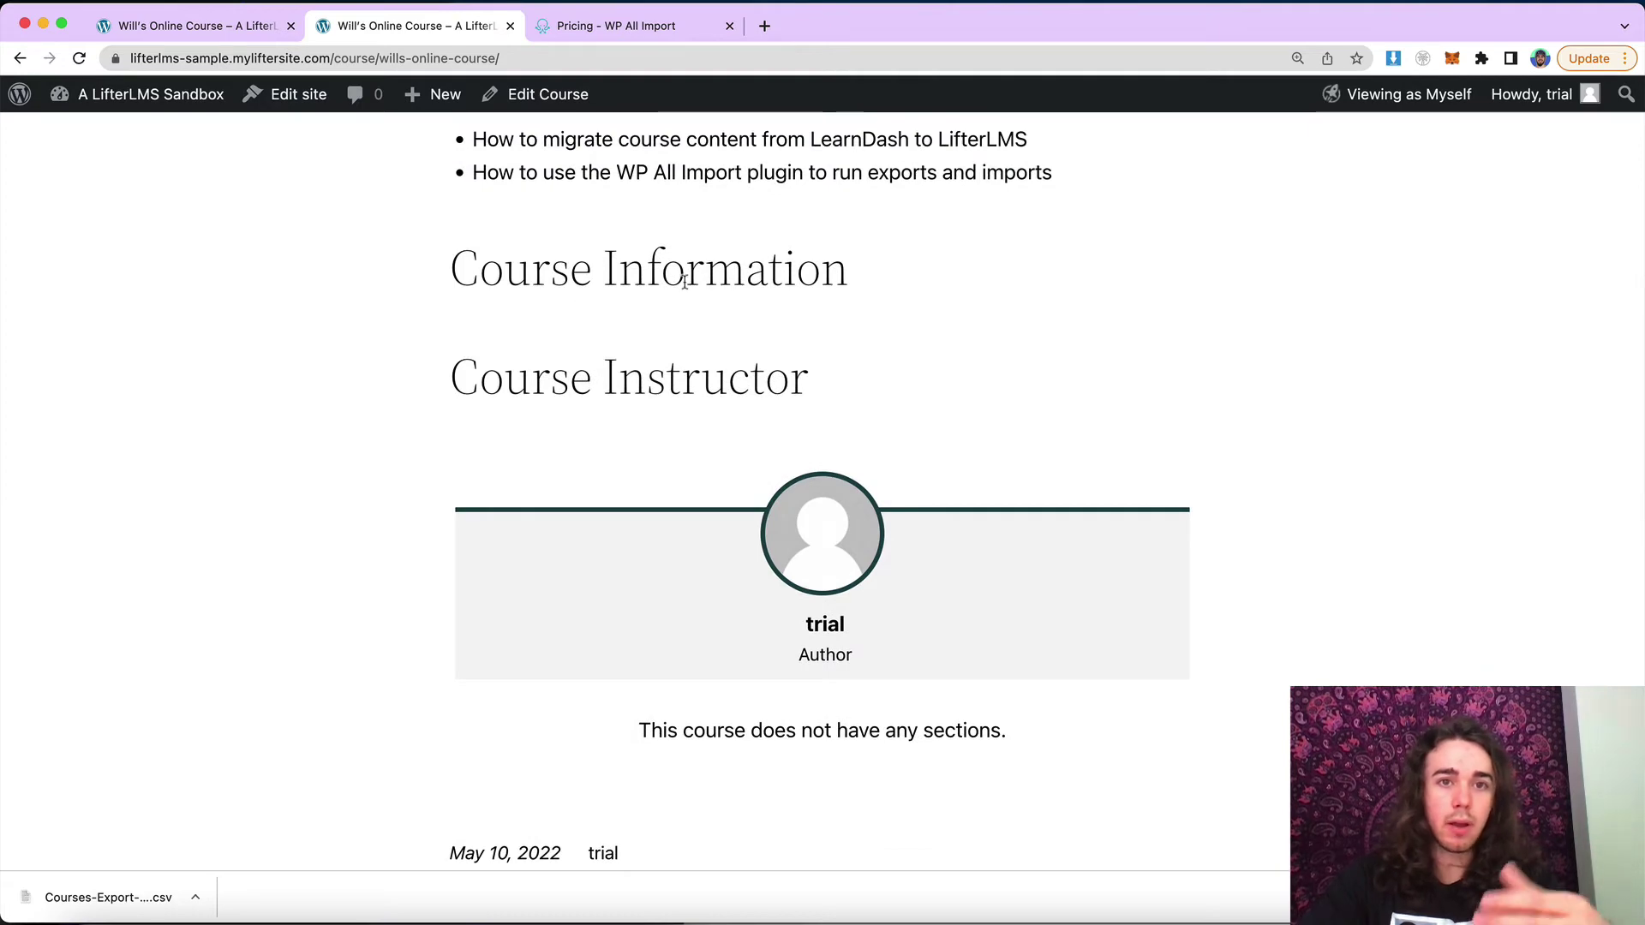
drag(595, 269, 737, 272)
click(738, 272)
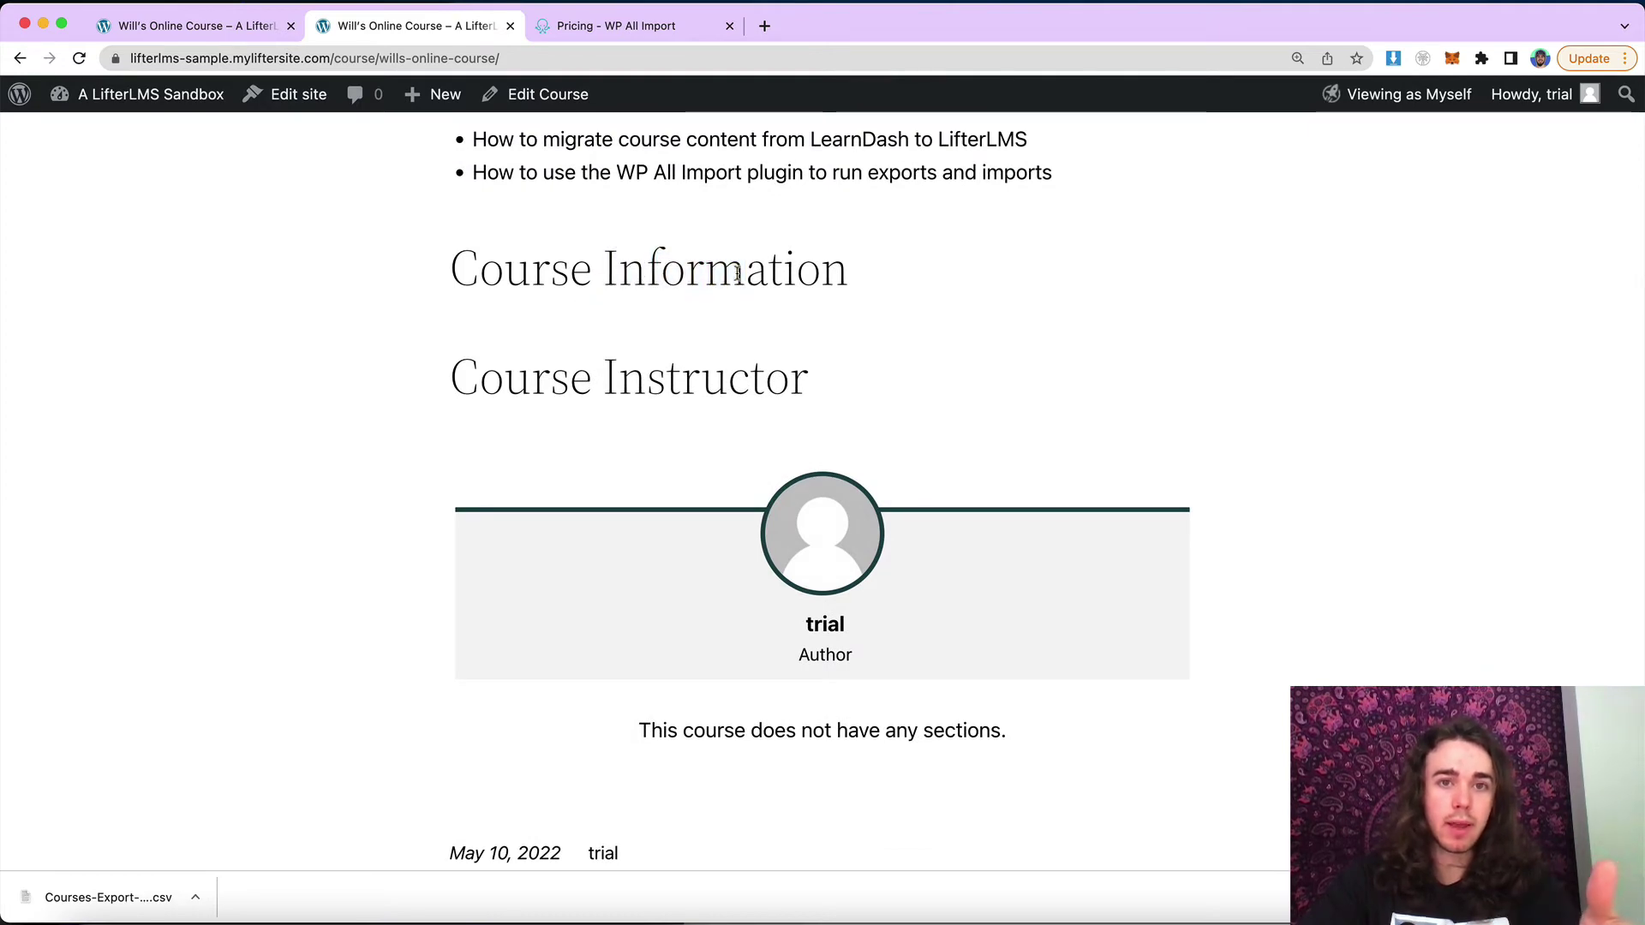
double_click(536, 276)
Compare the LearnDash and LifterLMS course pages, ending at the top of the LifterLMS page
click(244, 28)
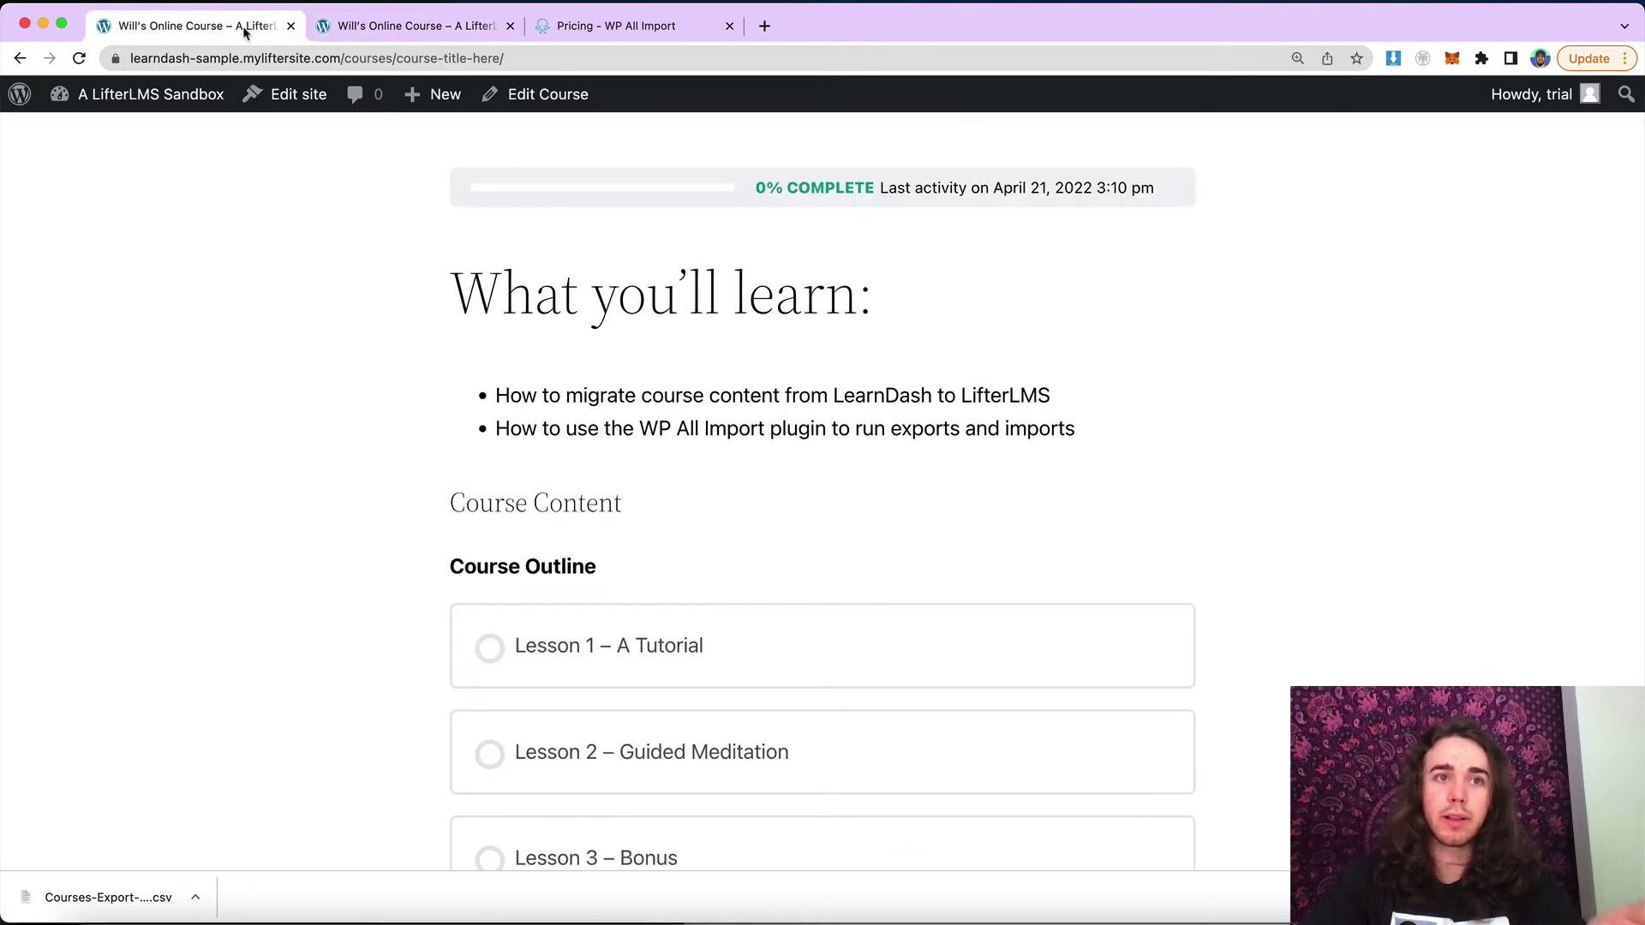
click(402, 26)
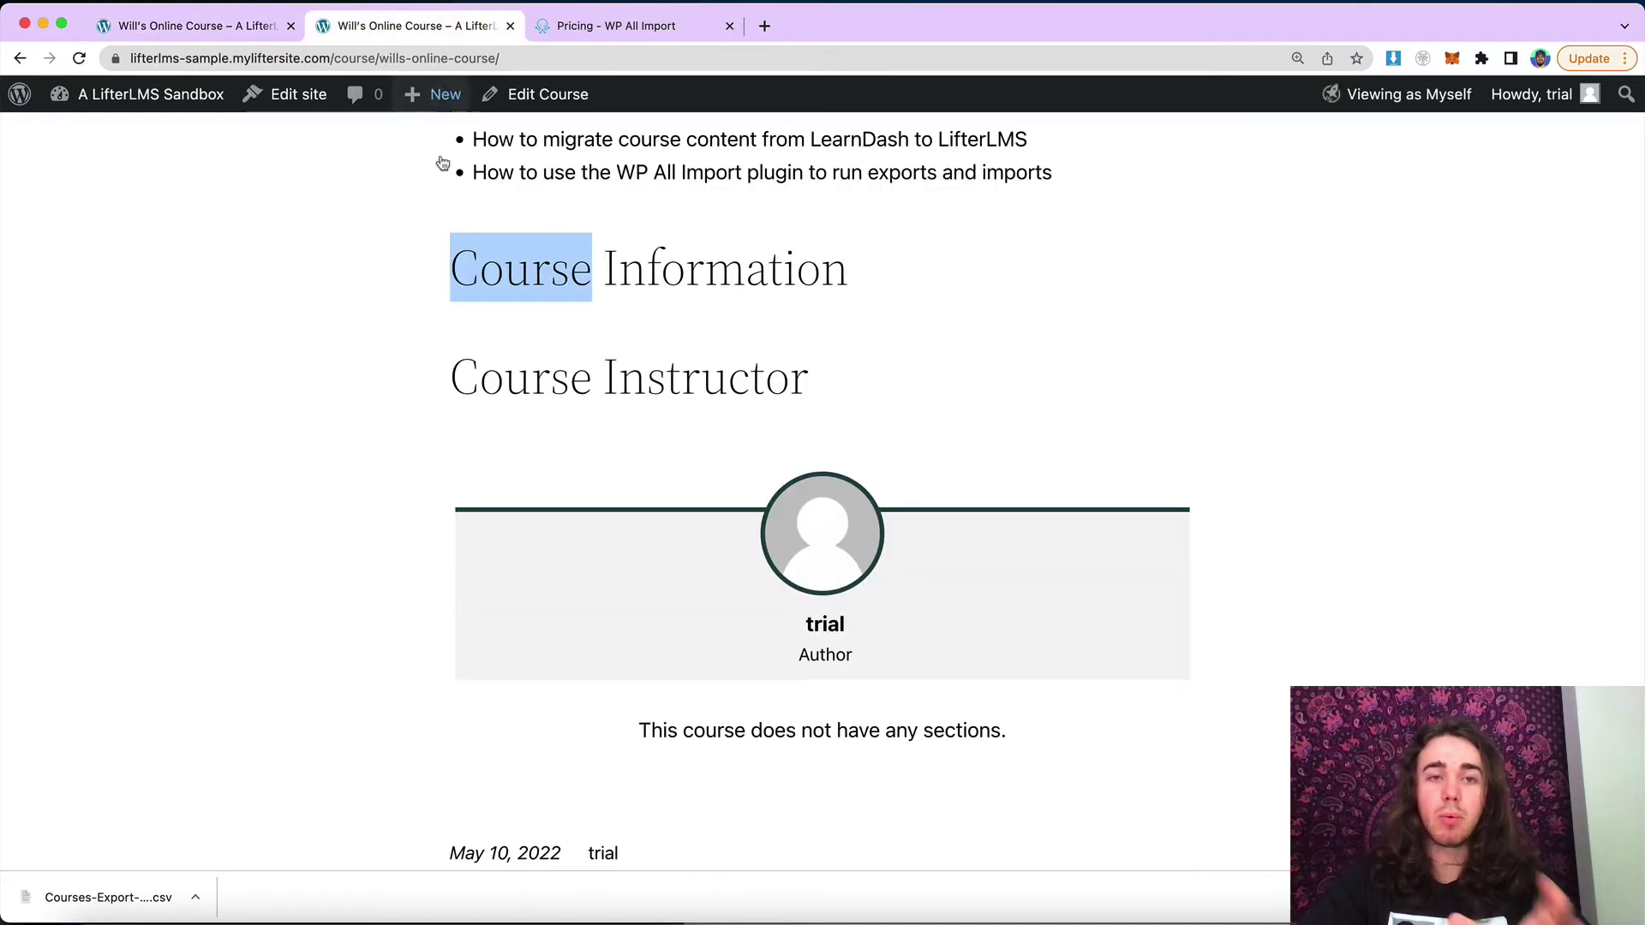
double_click(535, 279)
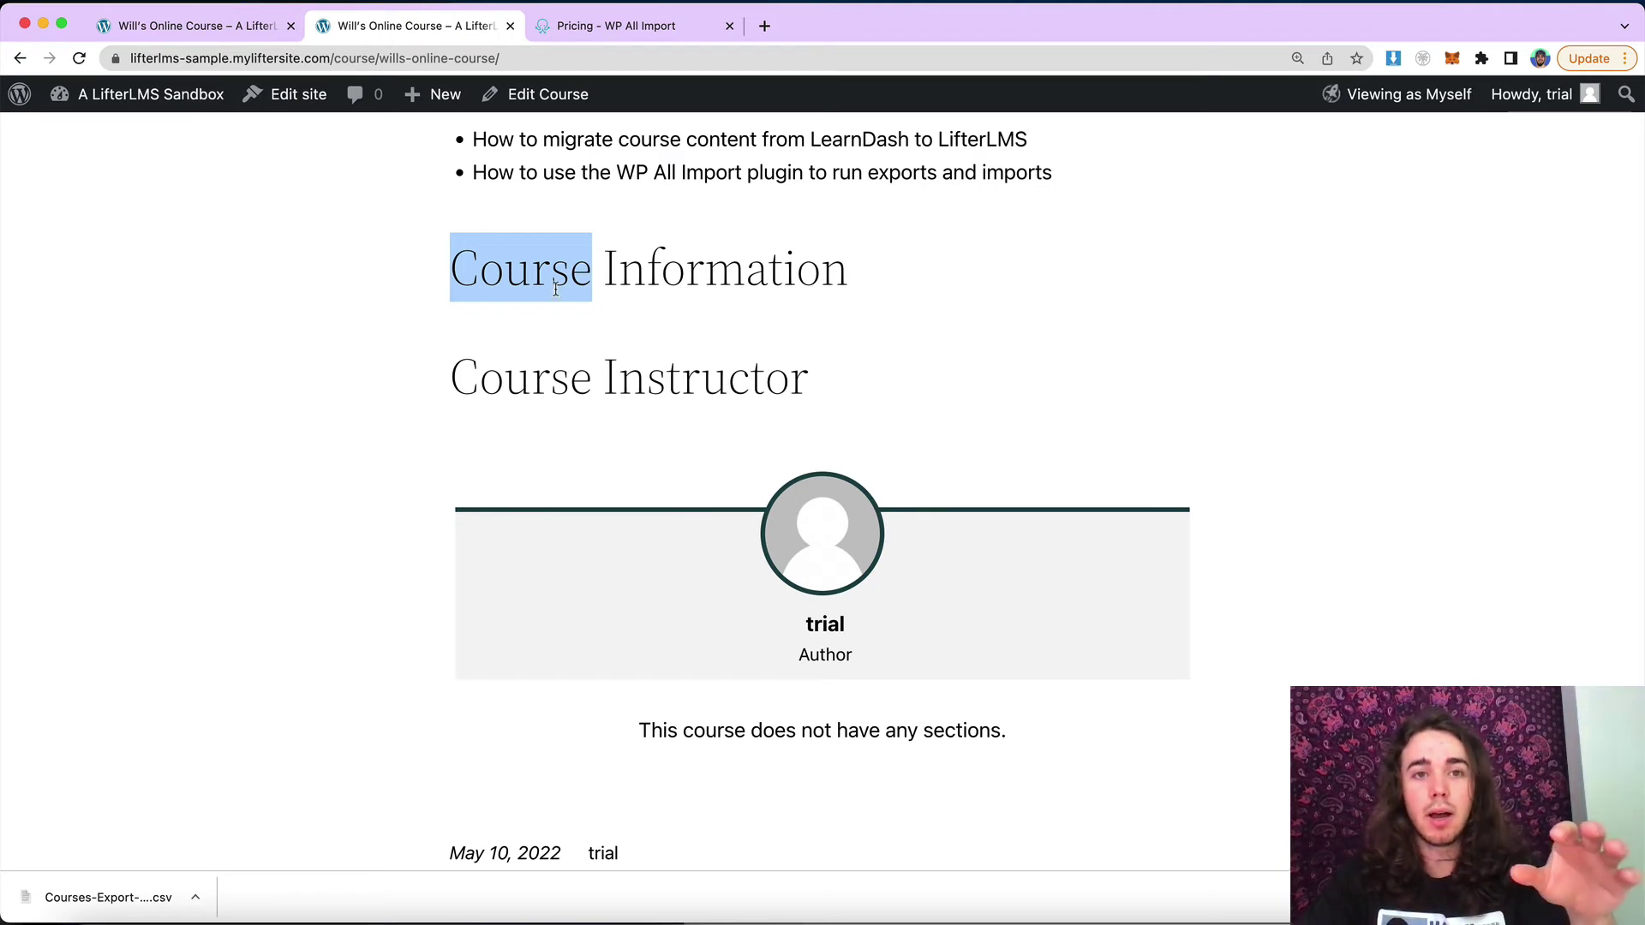
click(511, 276)
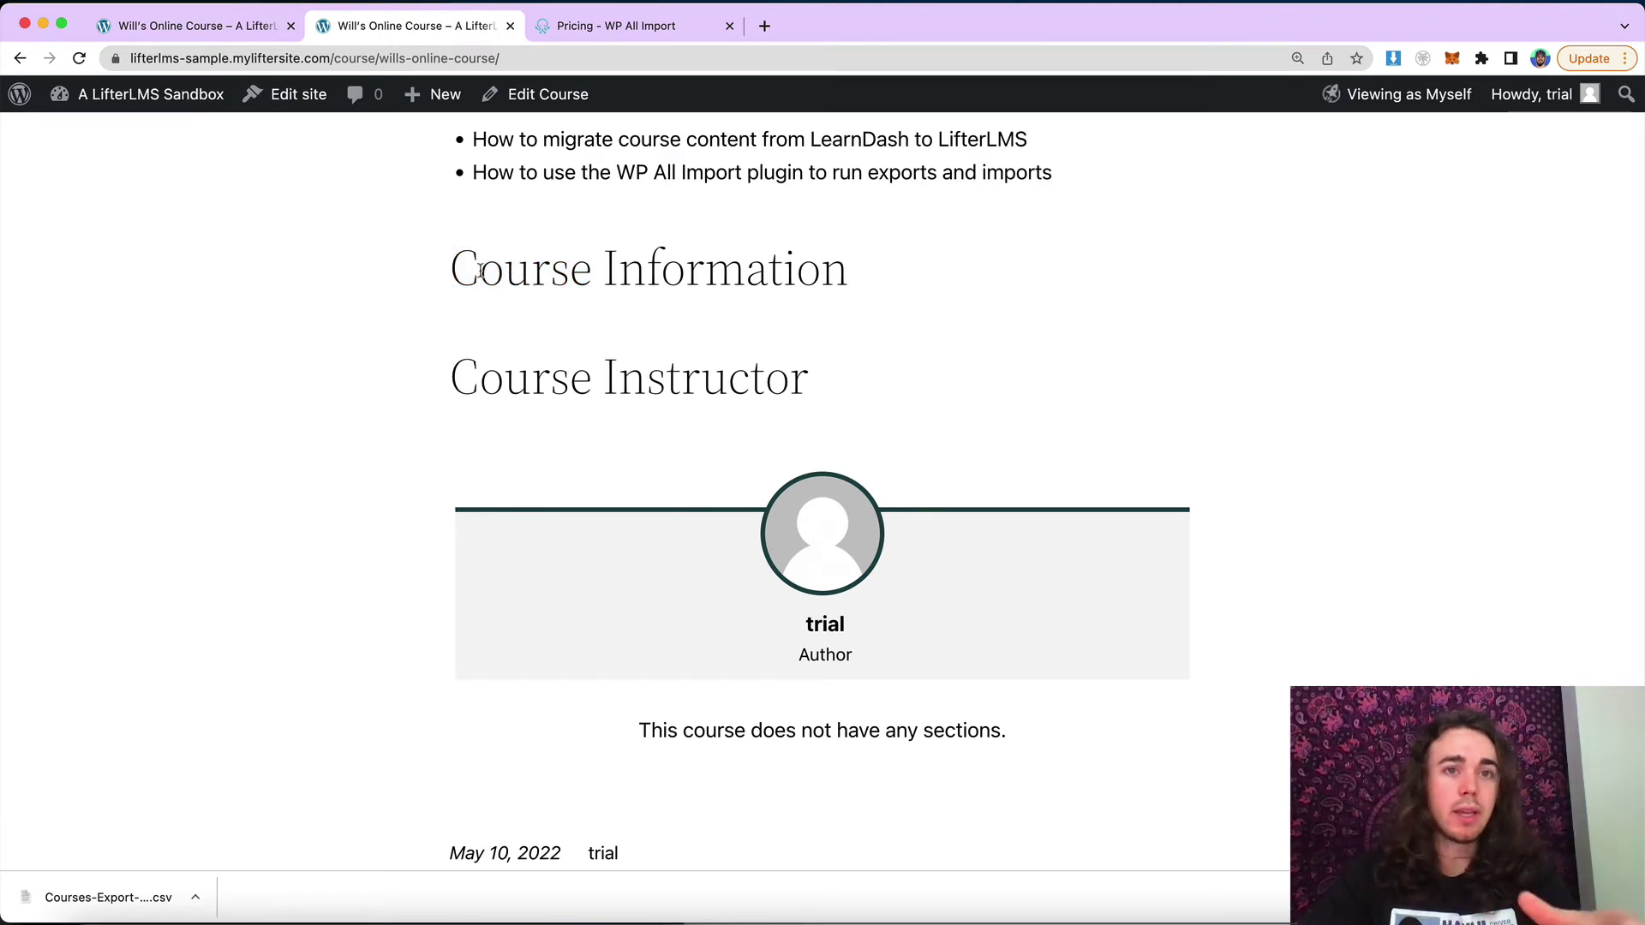
click(239, 36)
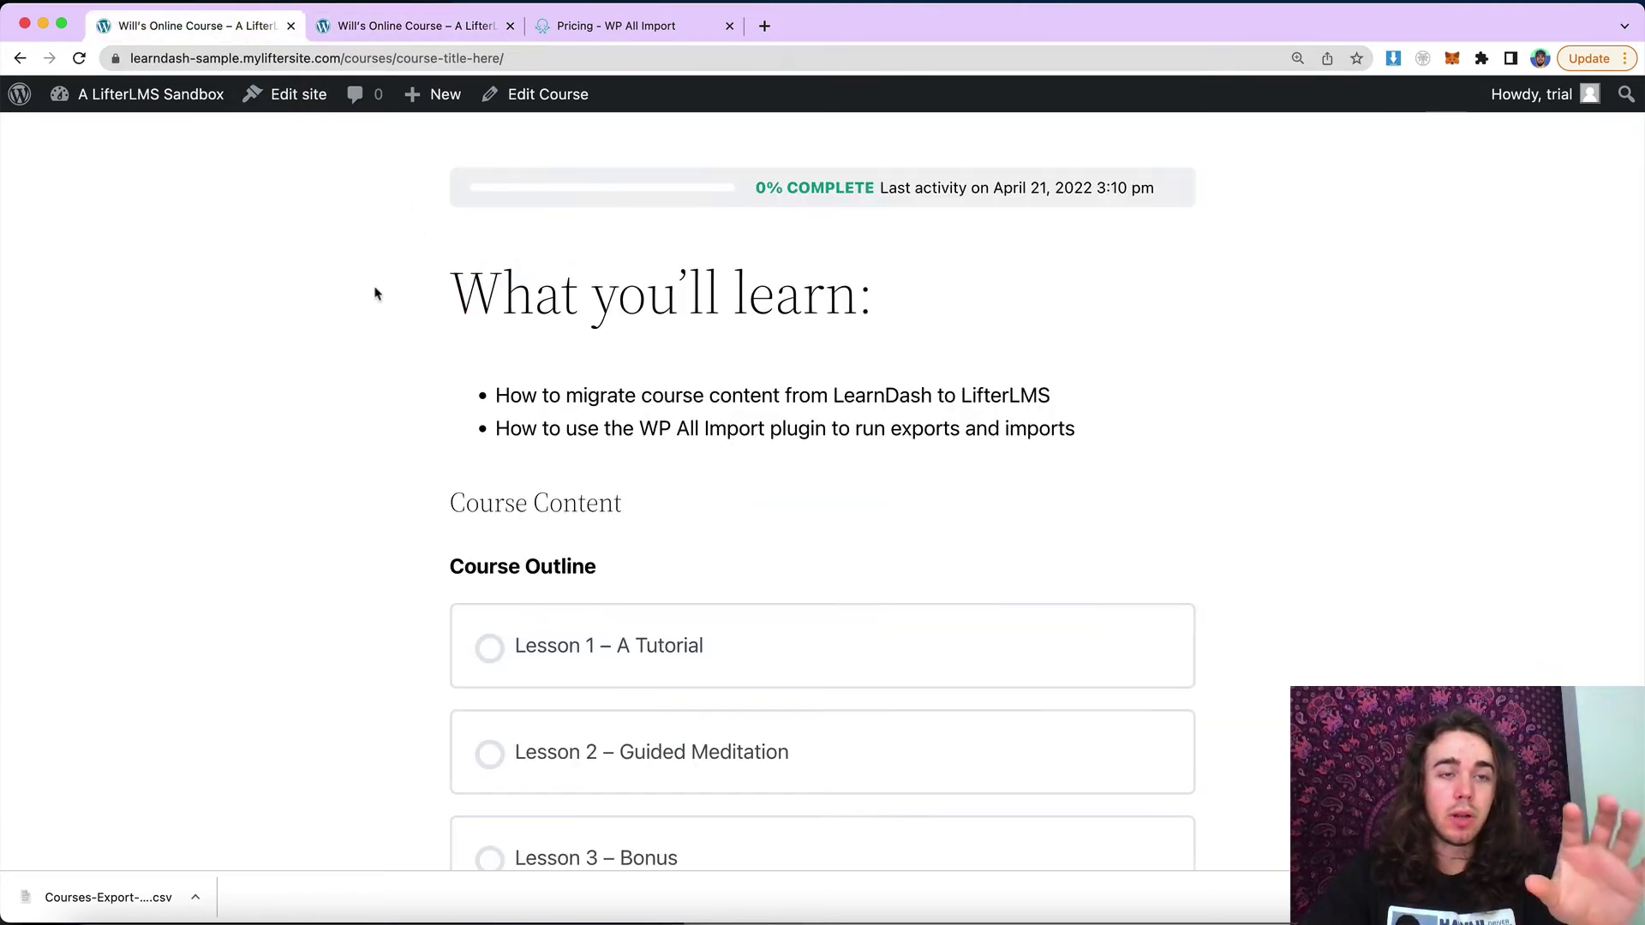
click(347, 28)
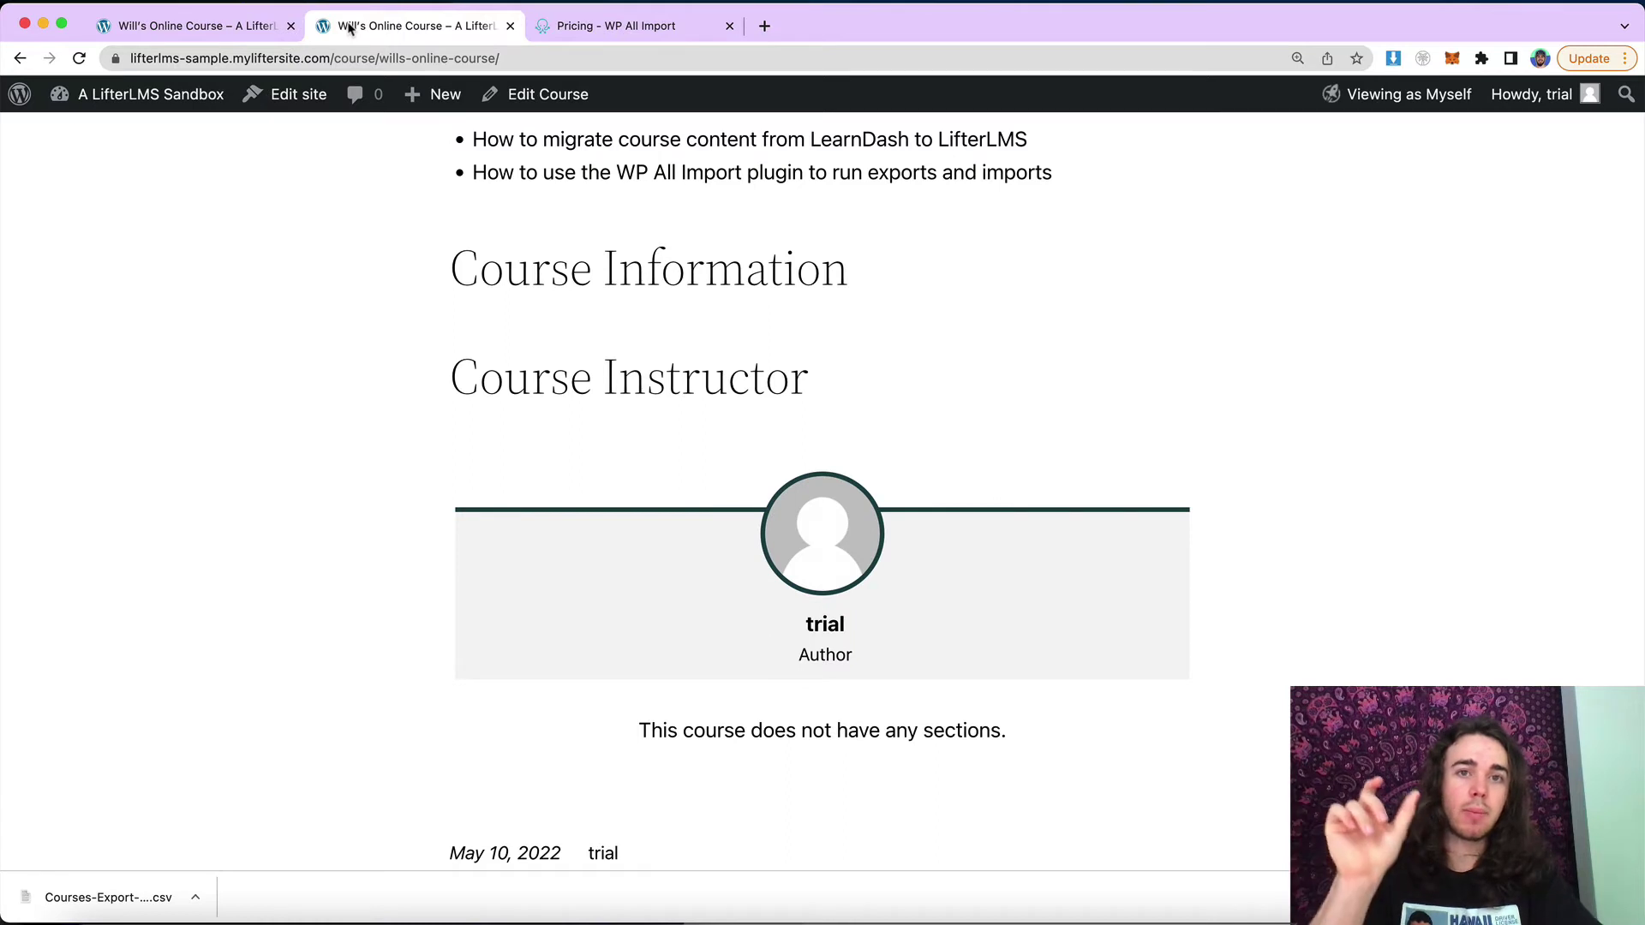
scroll(631, 309, up, 2)
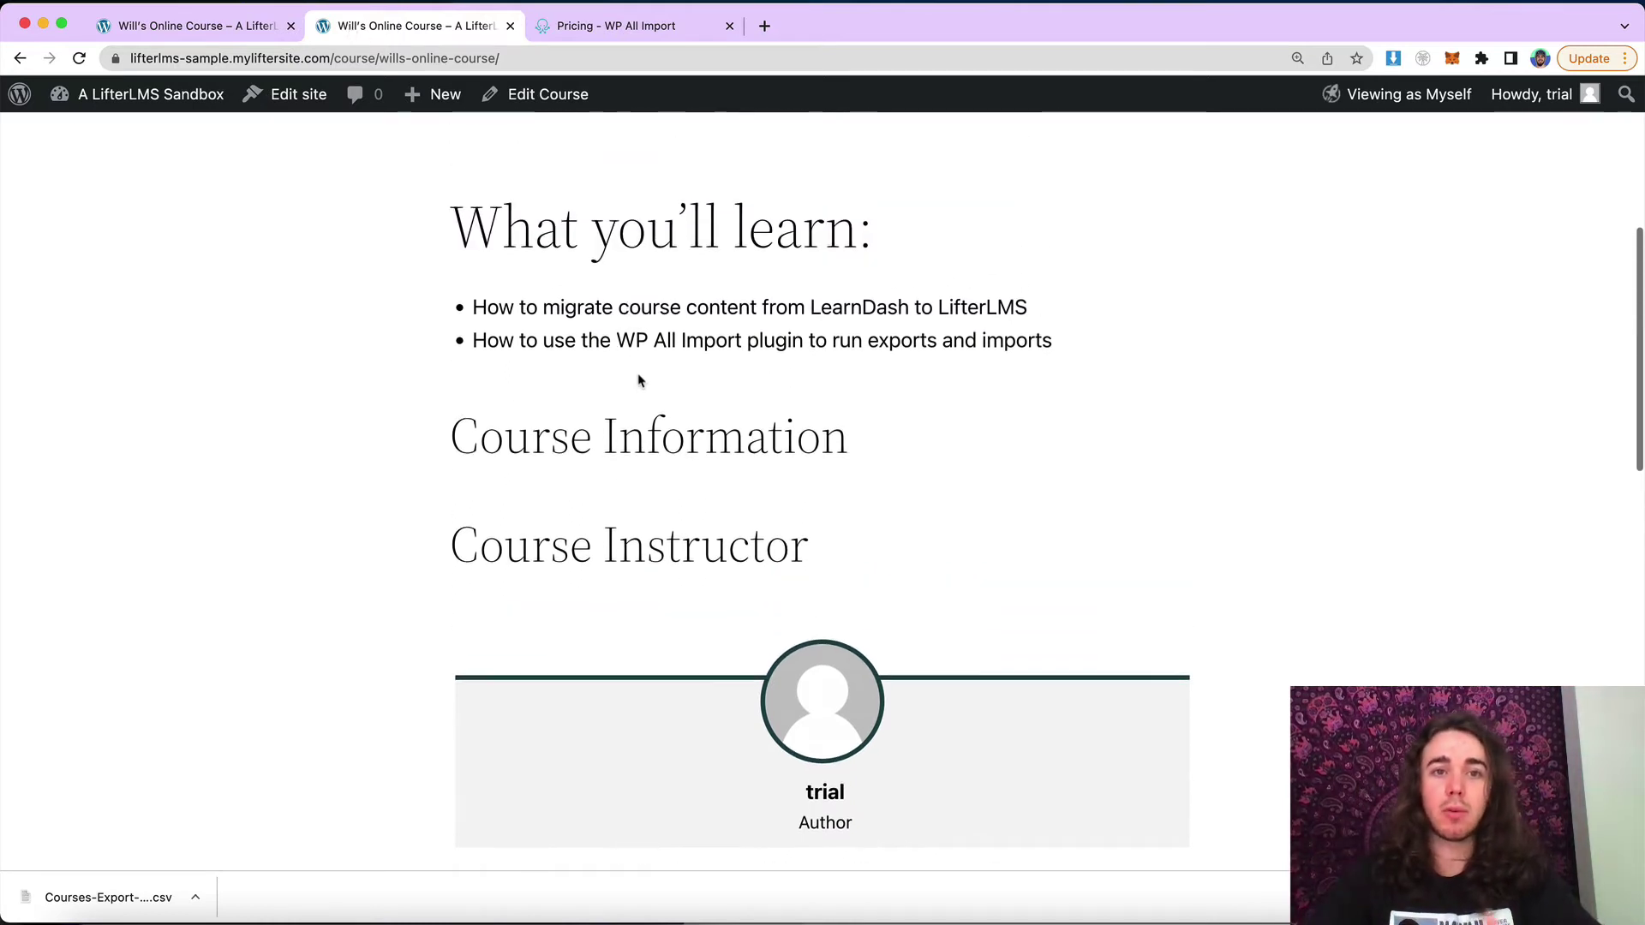
scroll(638, 381, up, 5)
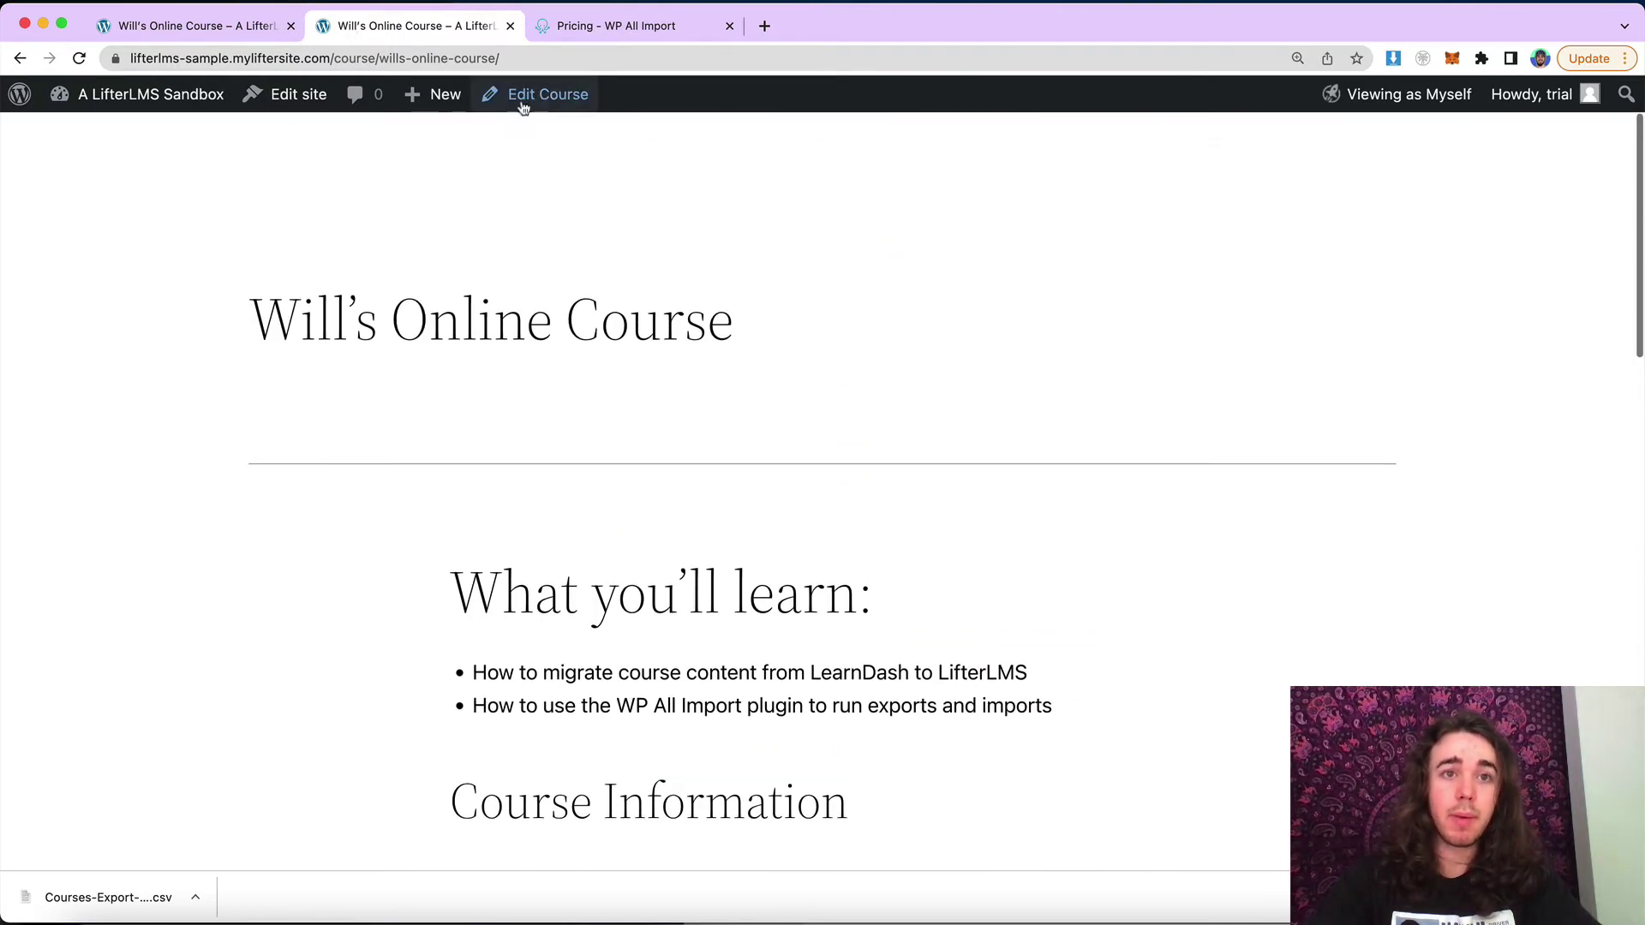
click(523, 99)
scroll(588, 434, down, 2)
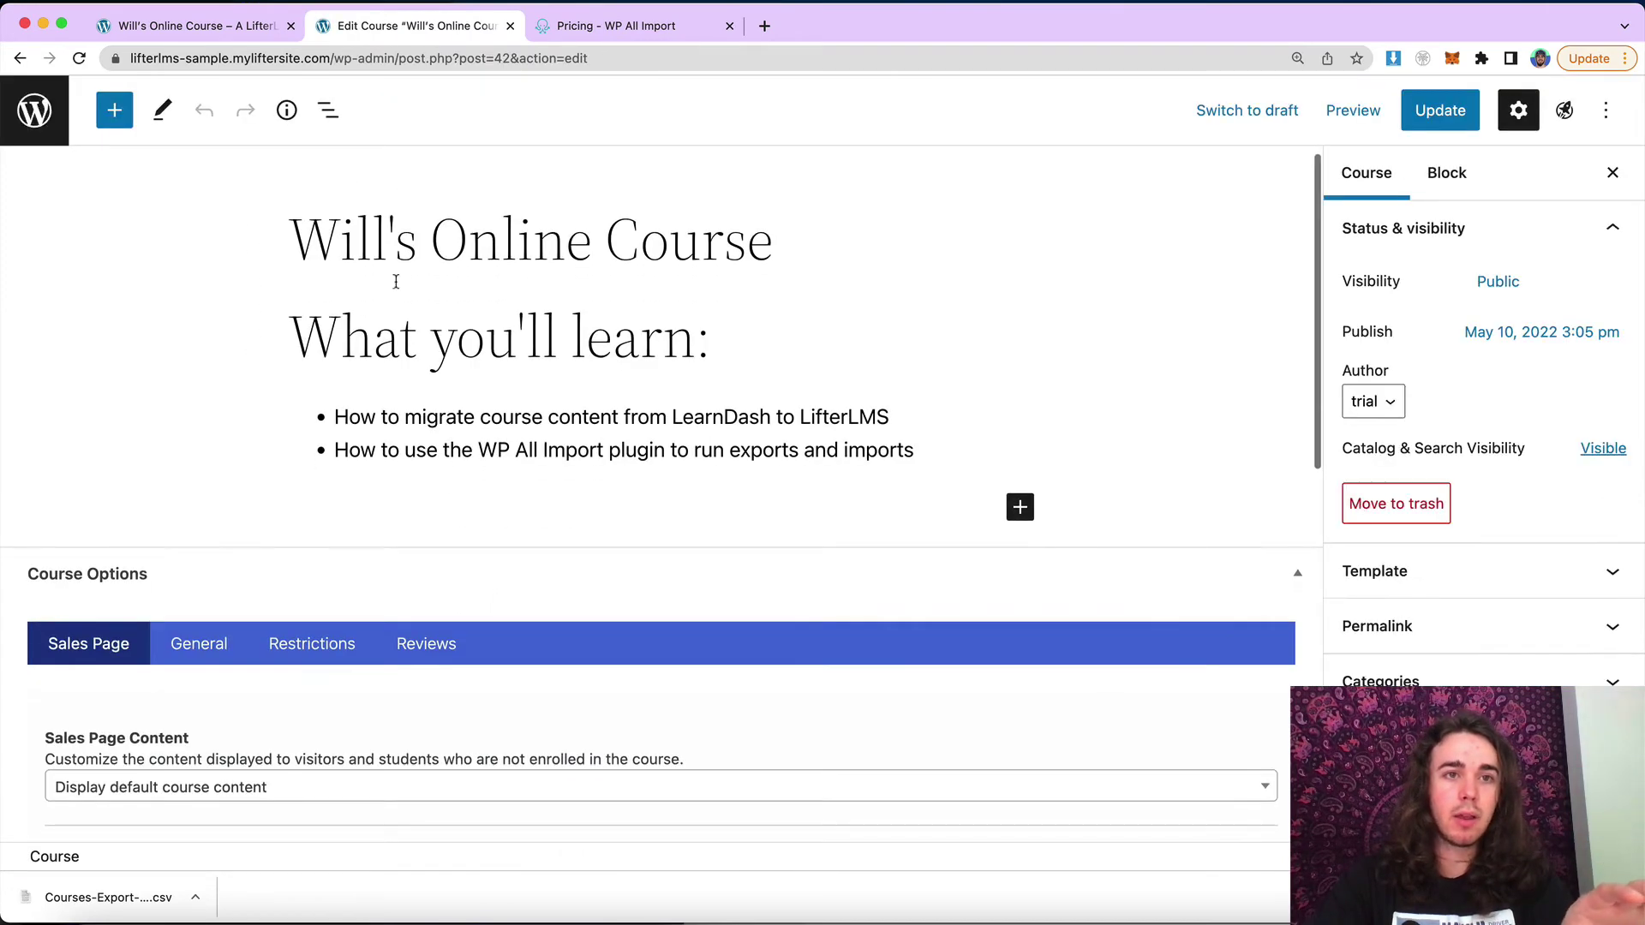
key(super+bracketleft)
scroll(580, 355, down, 8)
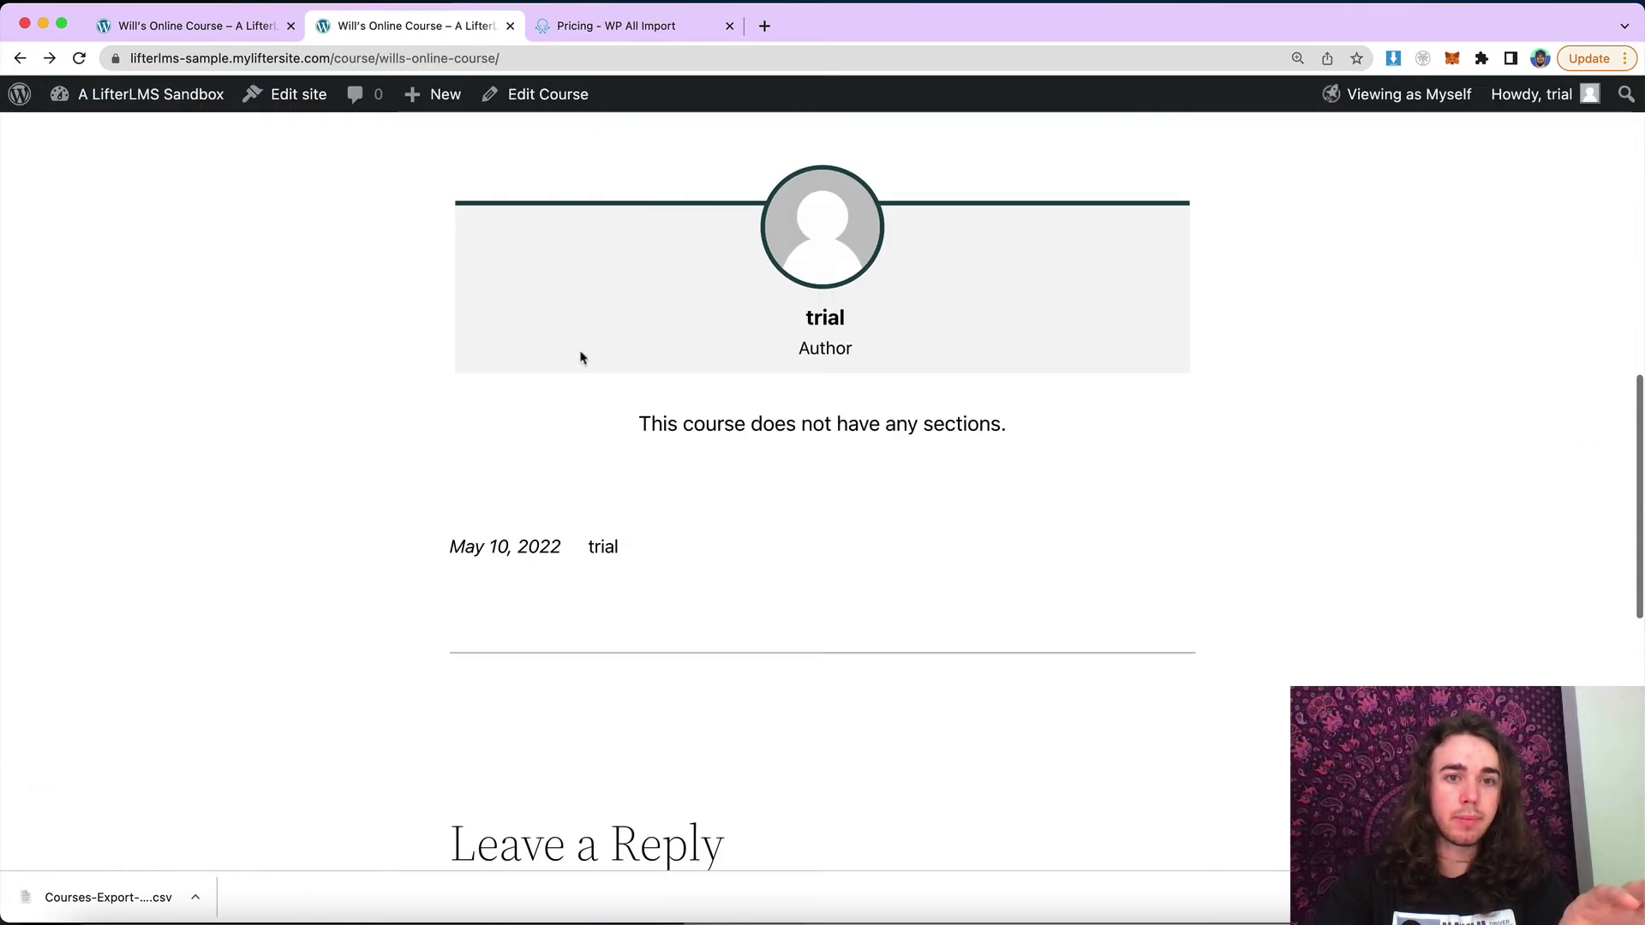
scroll(577, 356, up, 3)
click(211, 35)
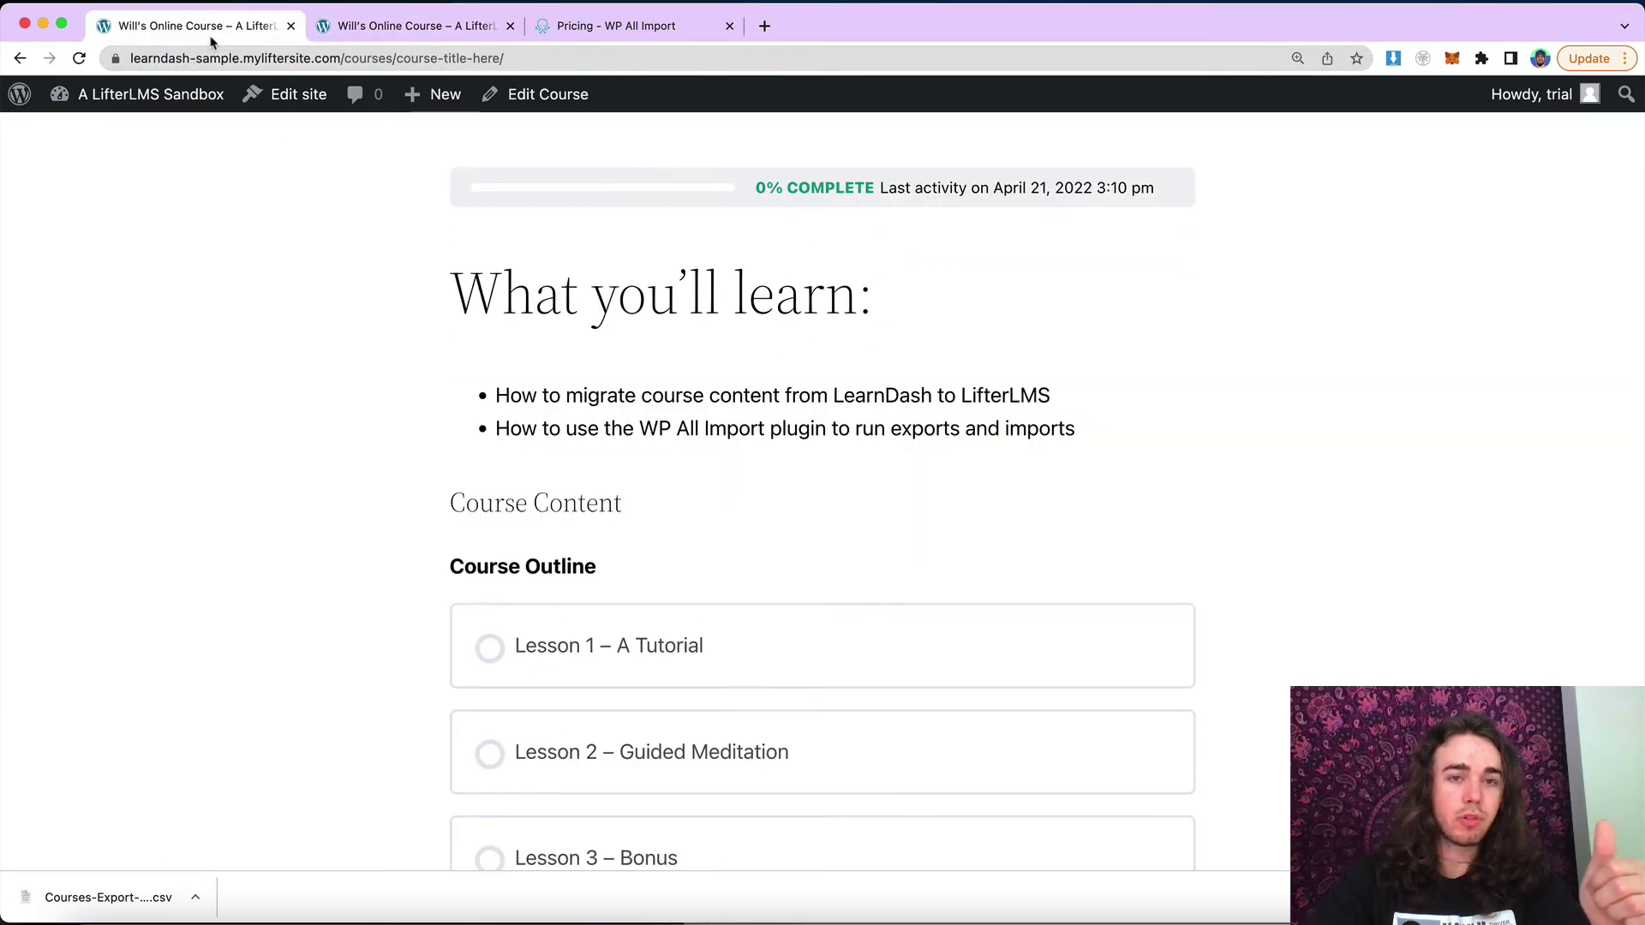
click(330, 35)
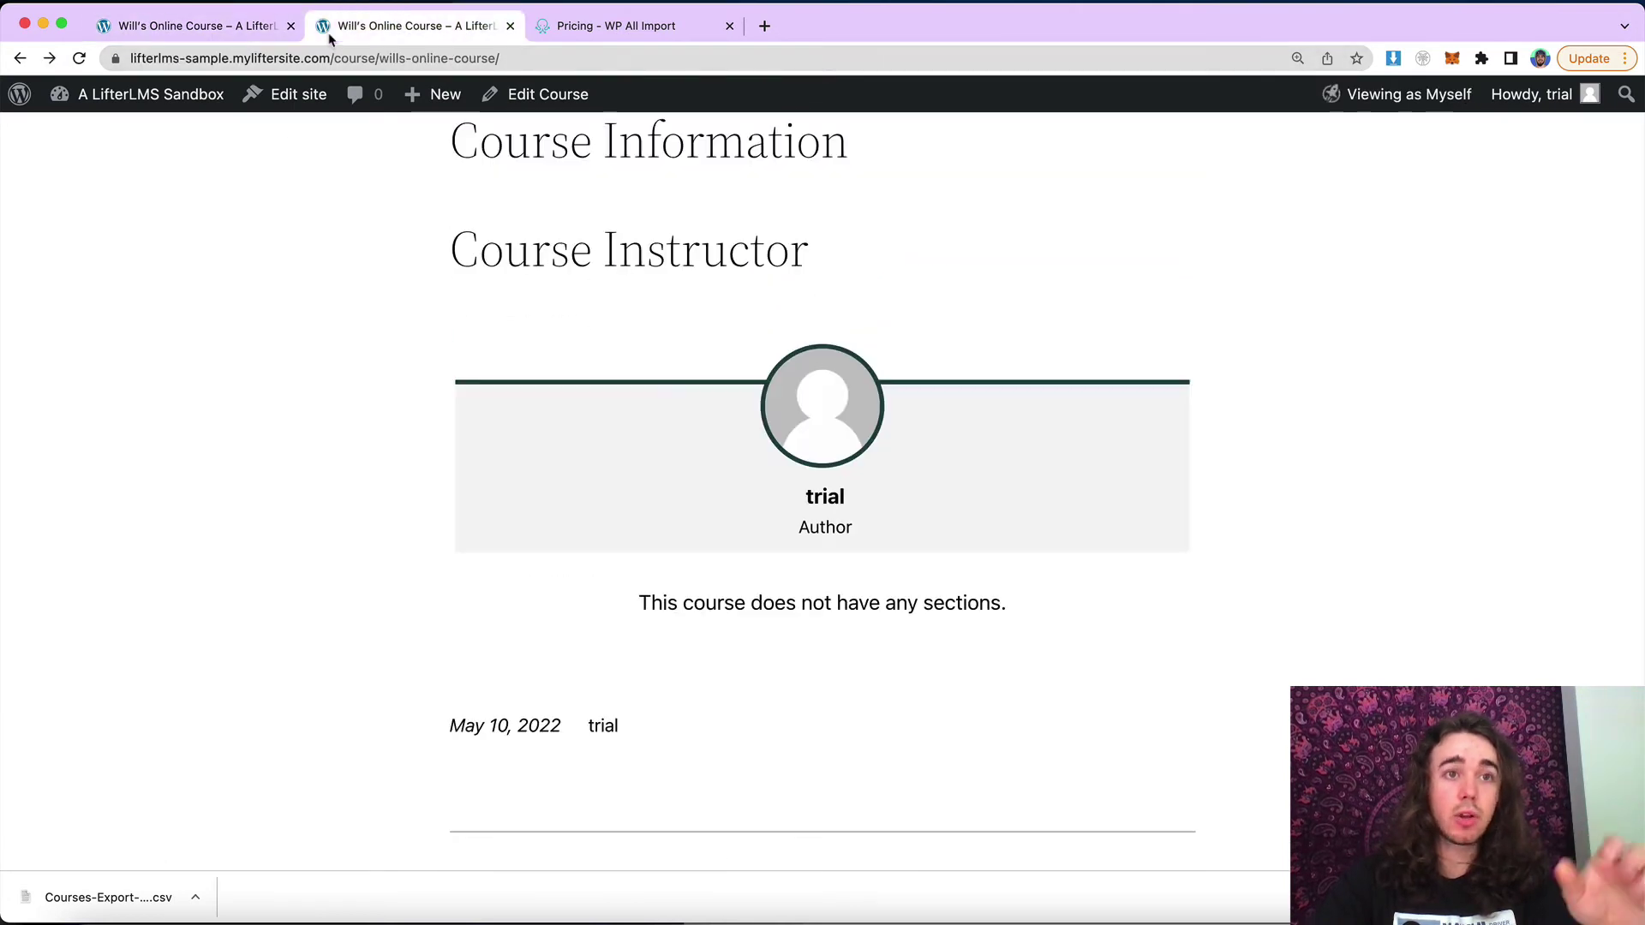
click(234, 37)
Return to the LifterLMS course page and highlight 'sections' in the no-sections message
scroll(621, 321, up, 10)
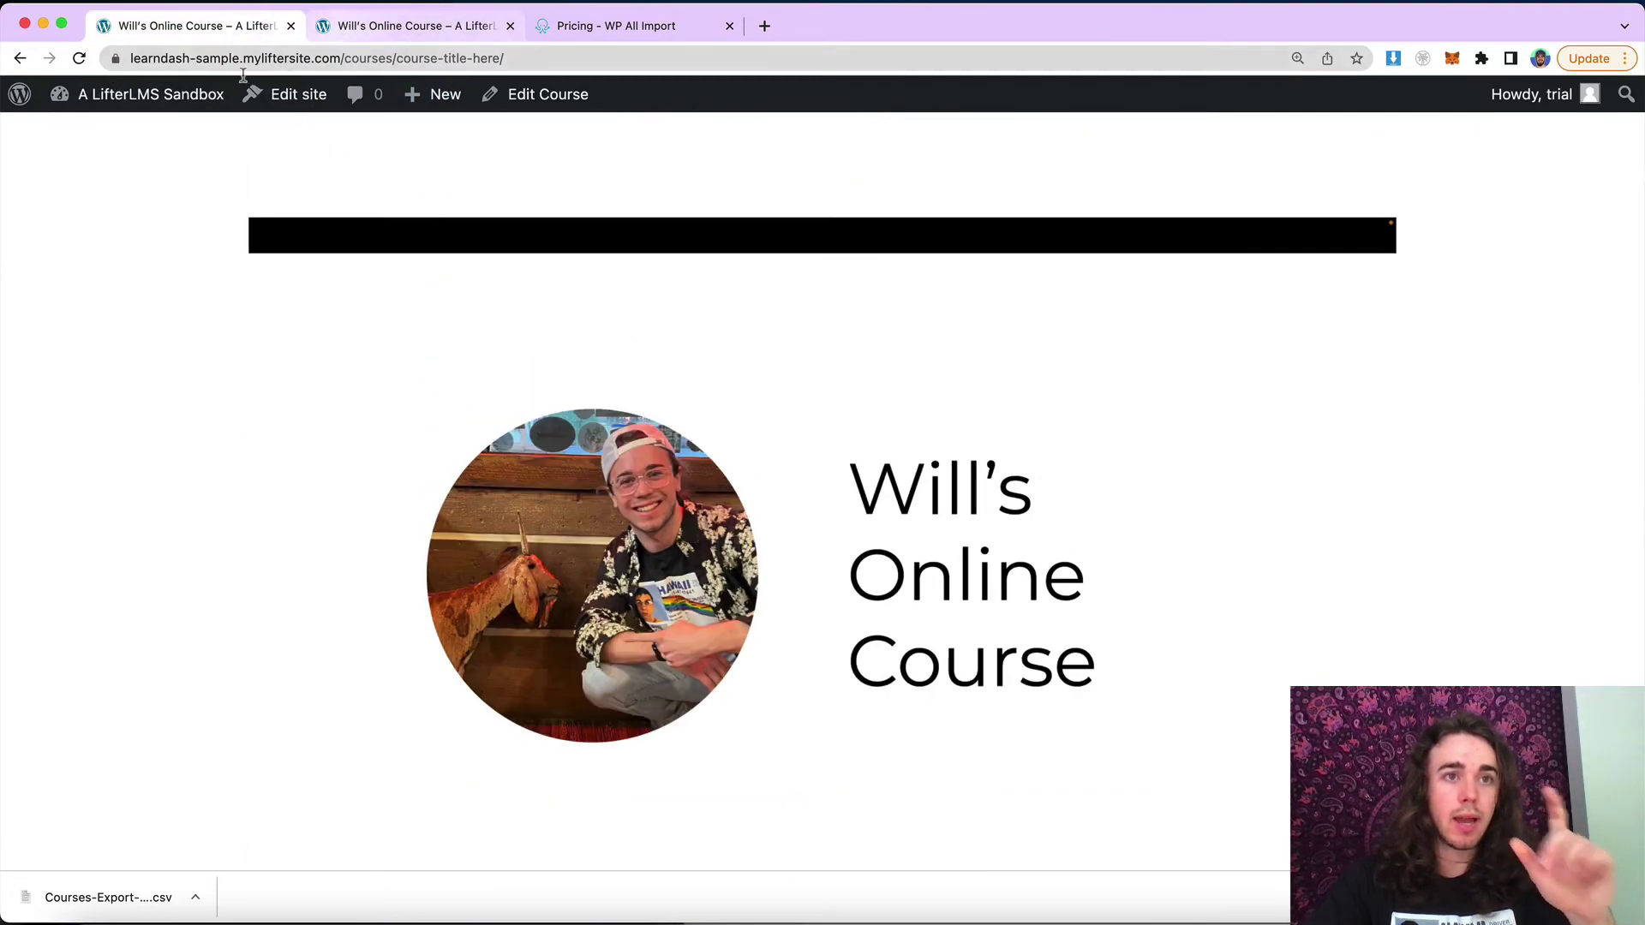
click(368, 26)
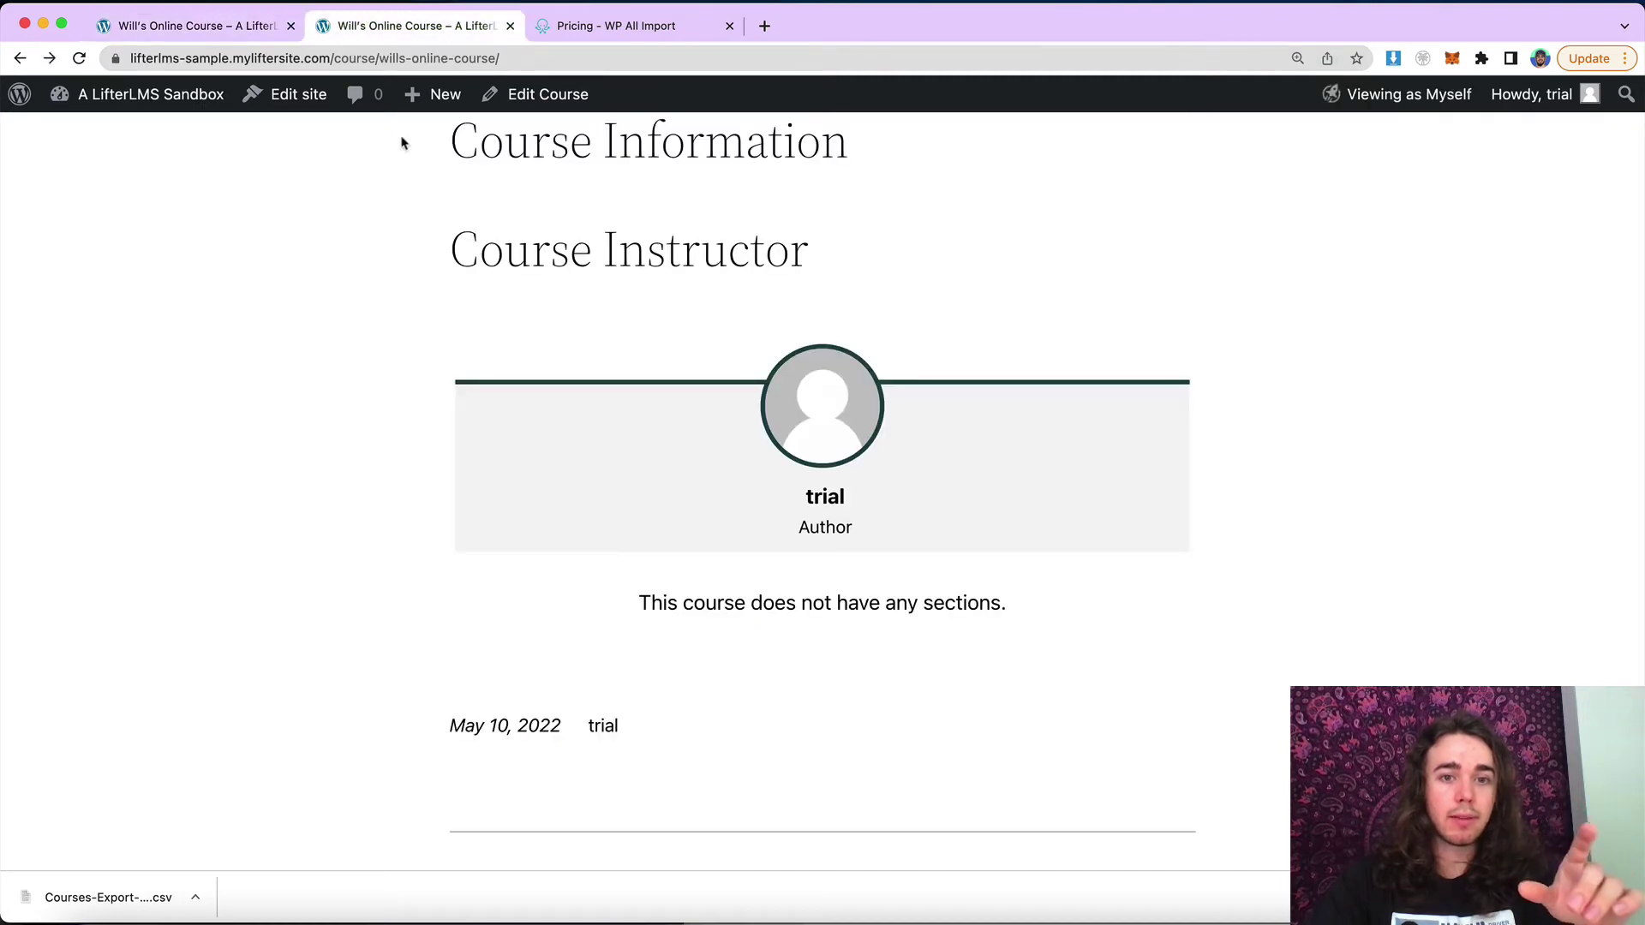
scroll(617, 540, up, 5)
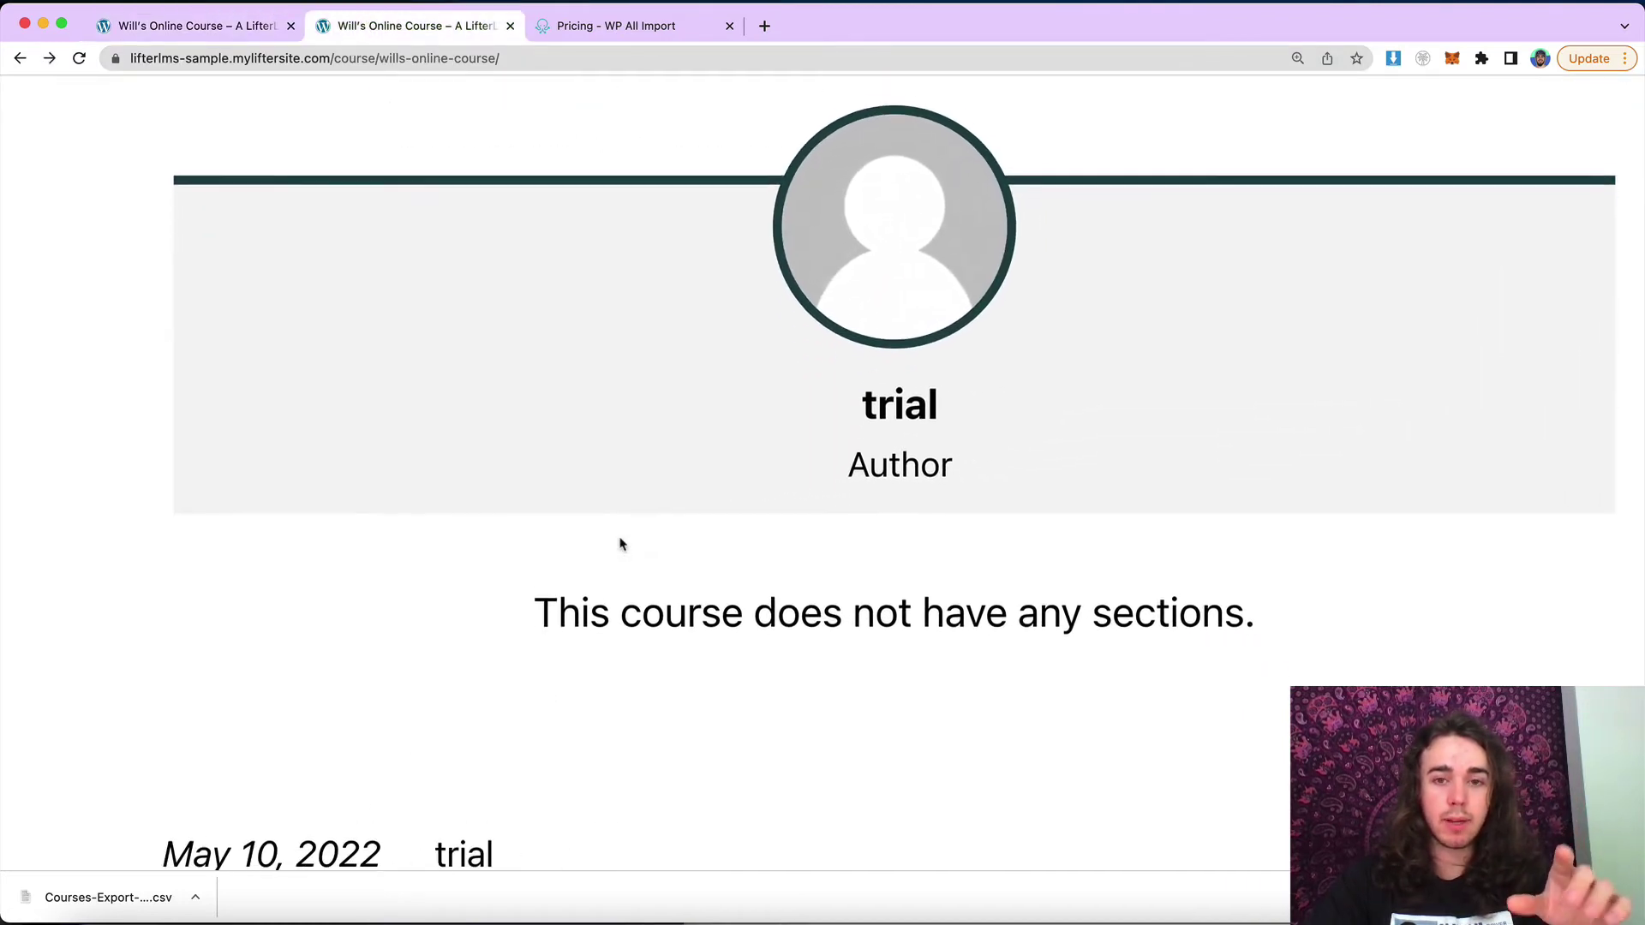
drag(622, 602, 1177, 602)
double_click(1177, 604)
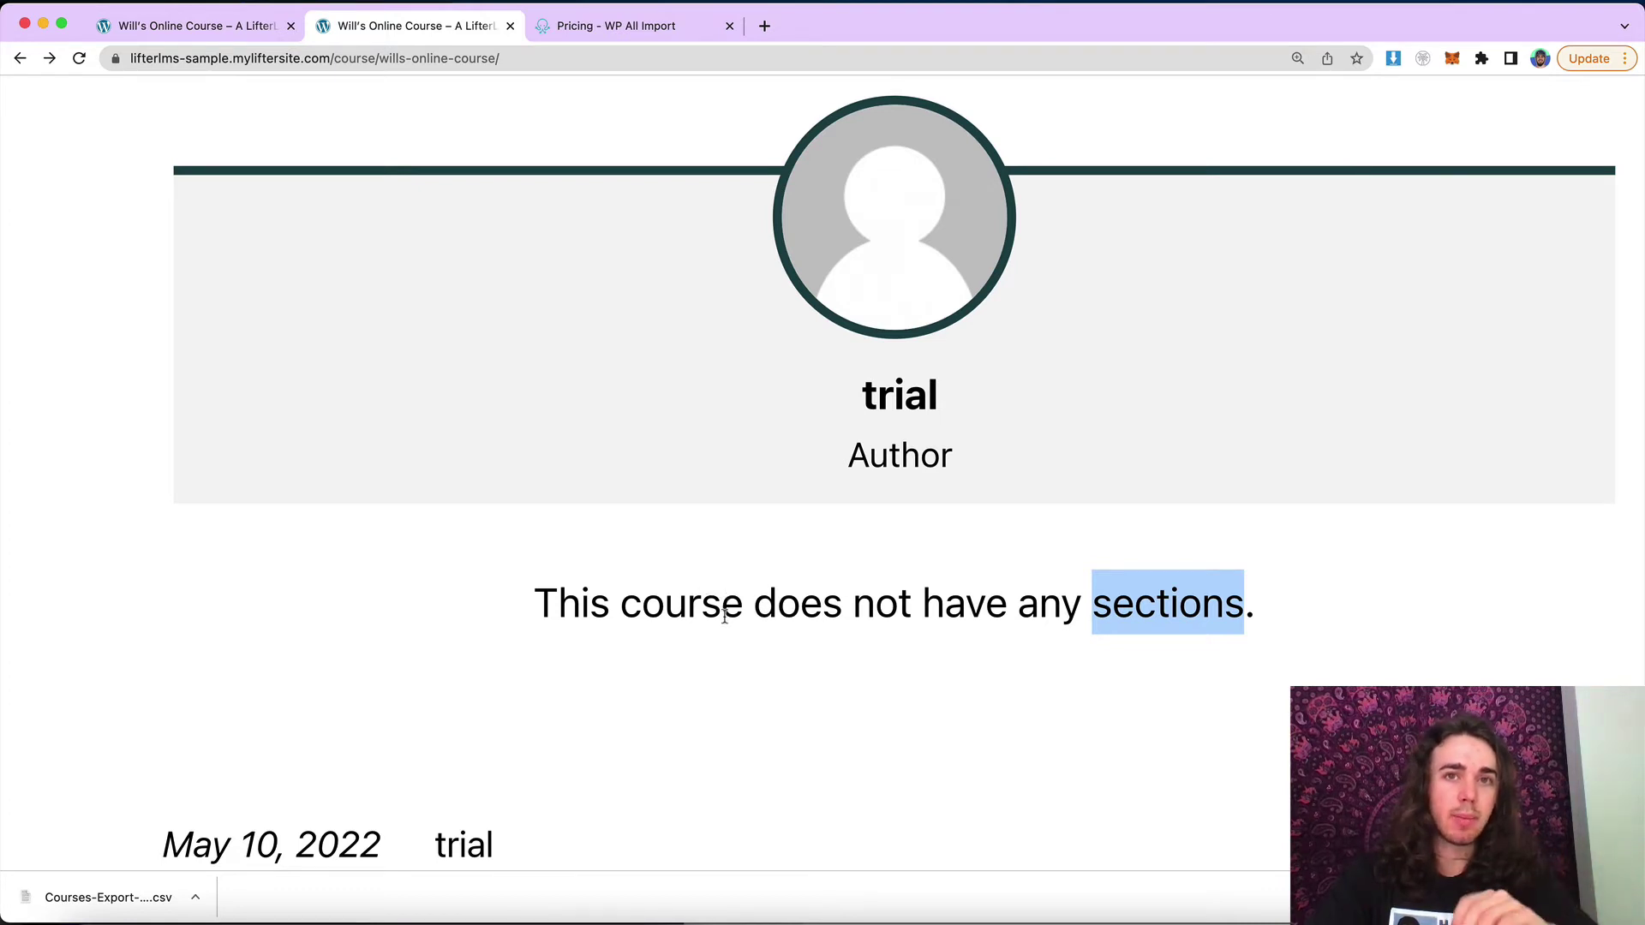
On the LearnDash site, choose All Export > New Export and list the available post types
click(185, 39)
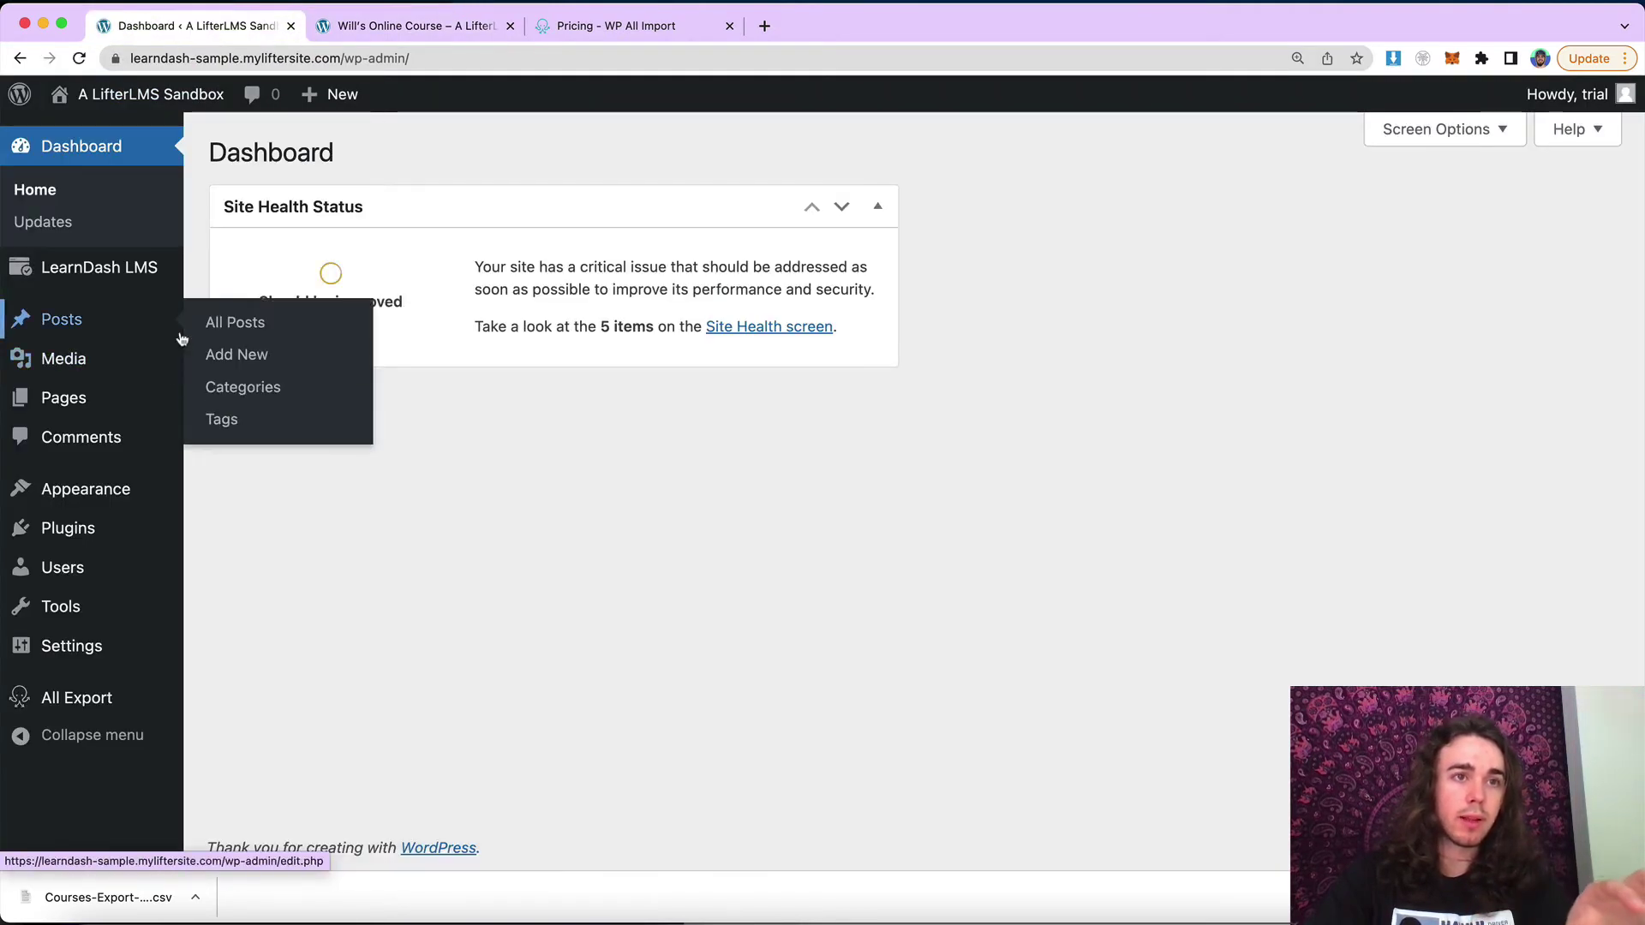
mouse_move(112, 751)
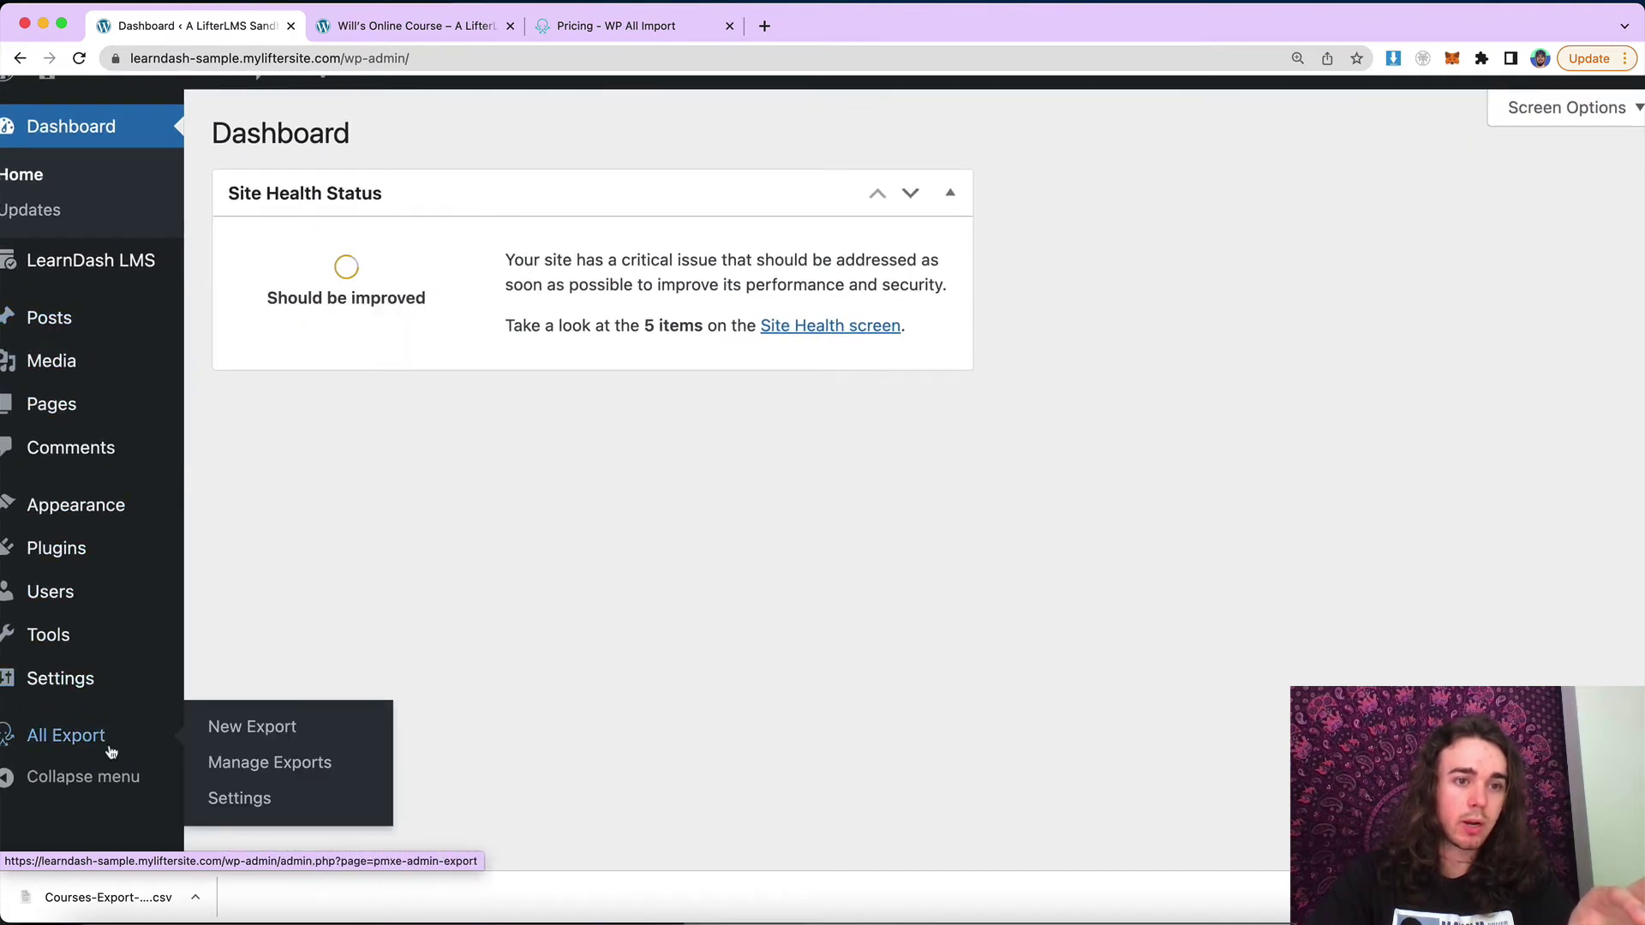
click(236, 739)
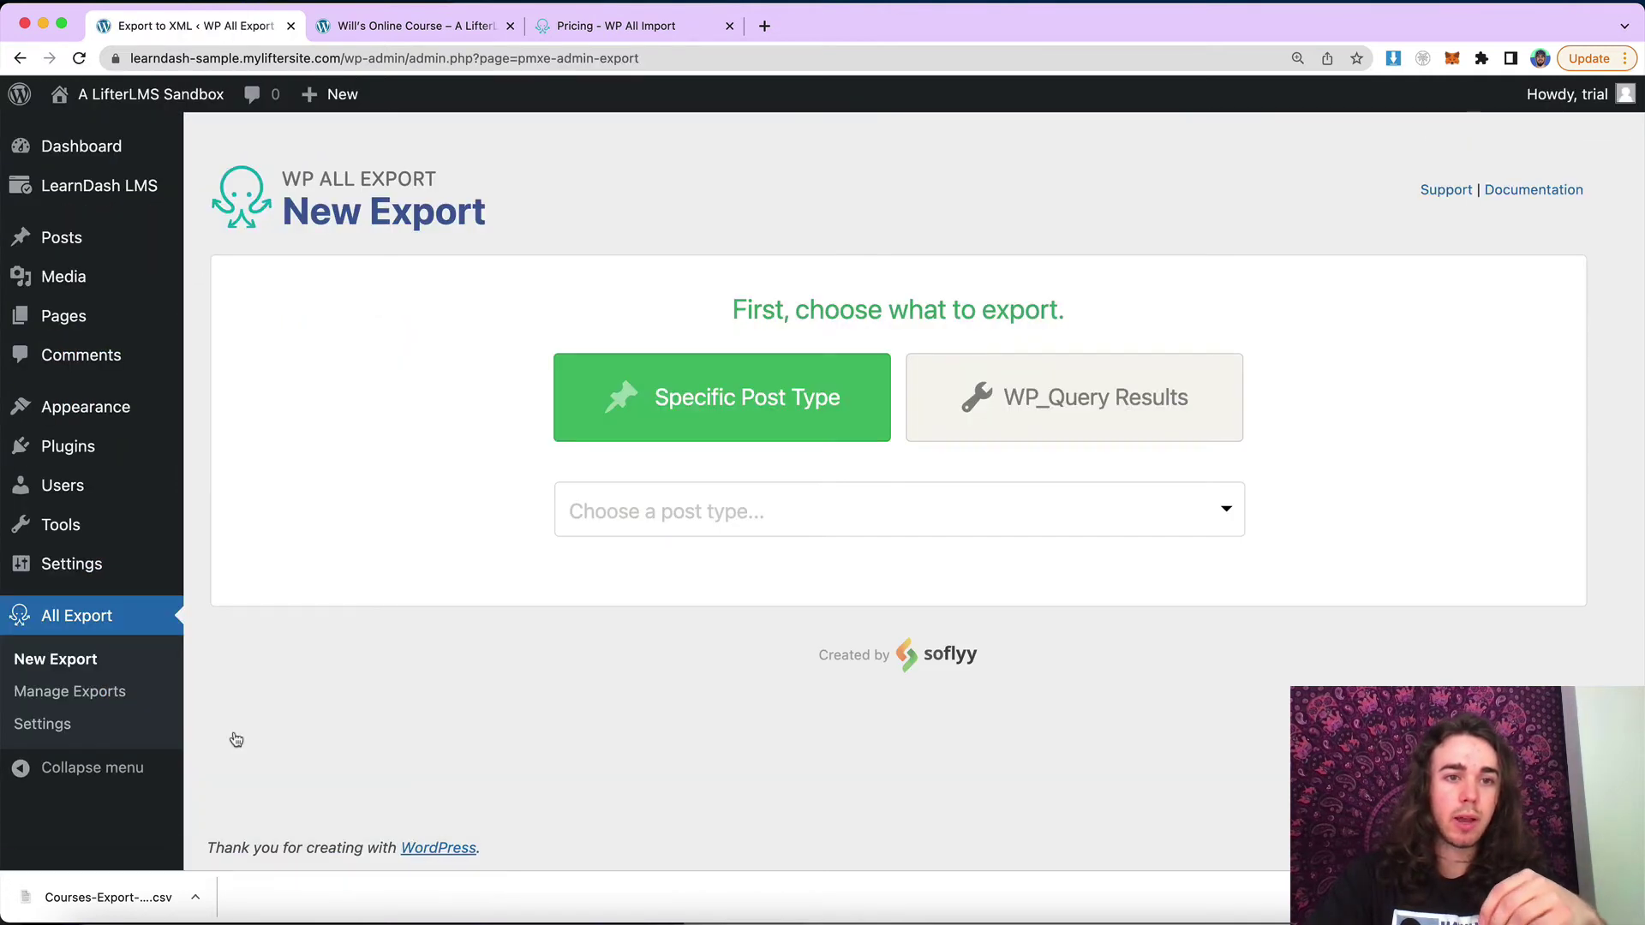
click(583, 528)
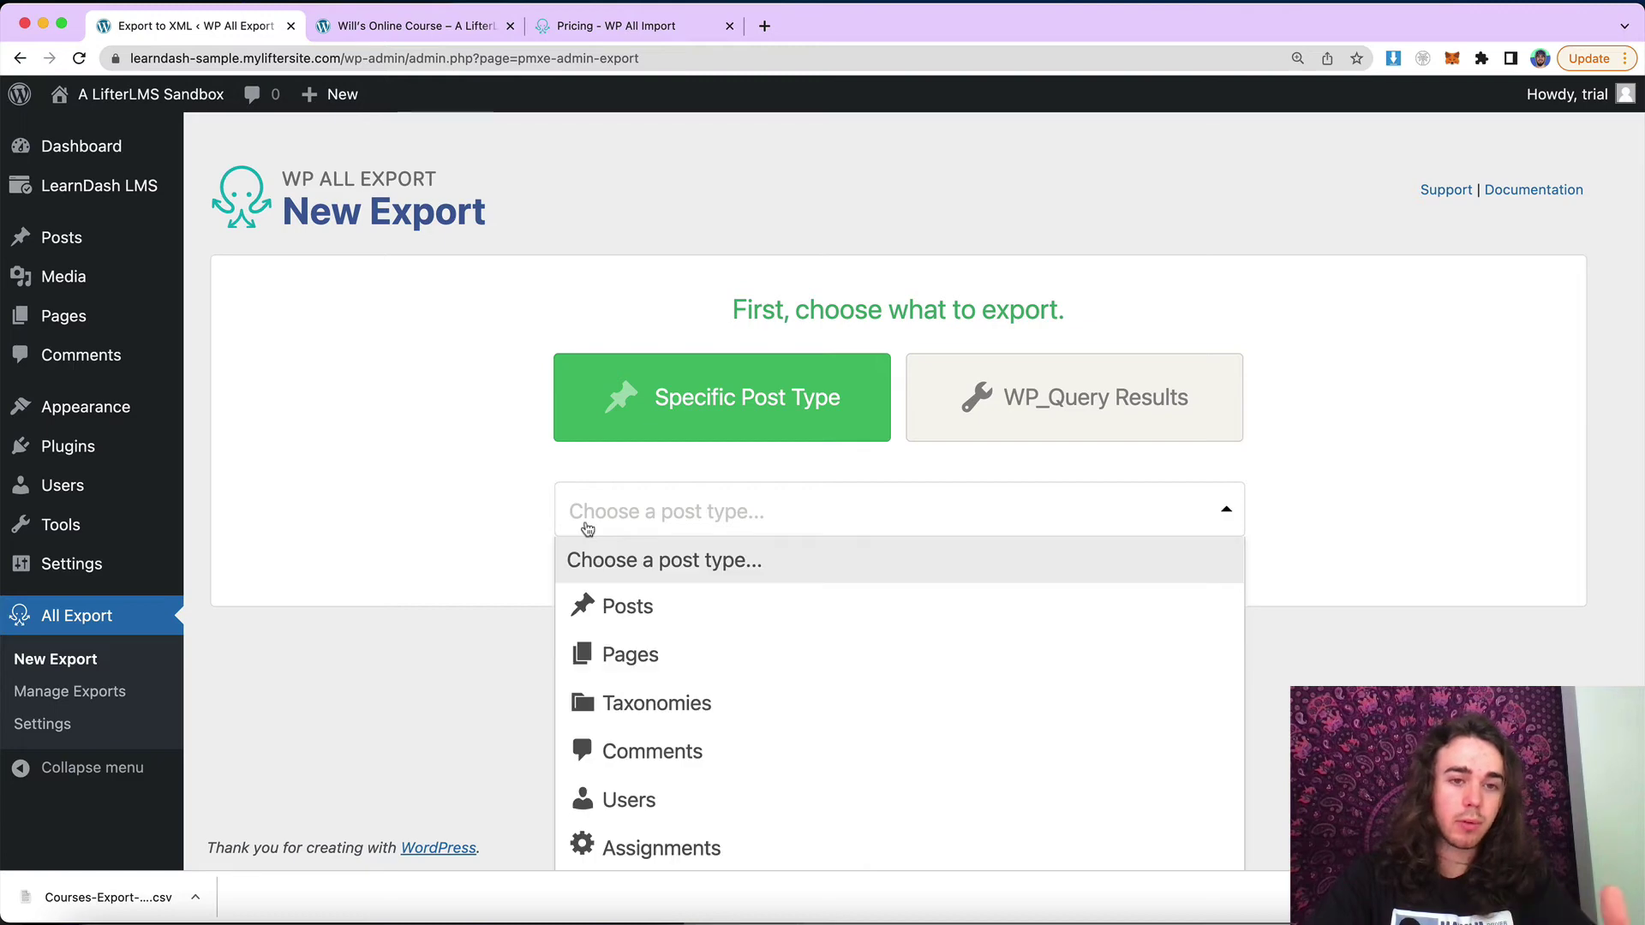
scroll(584, 528, down, 3)
scroll(587, 529, down, 3)
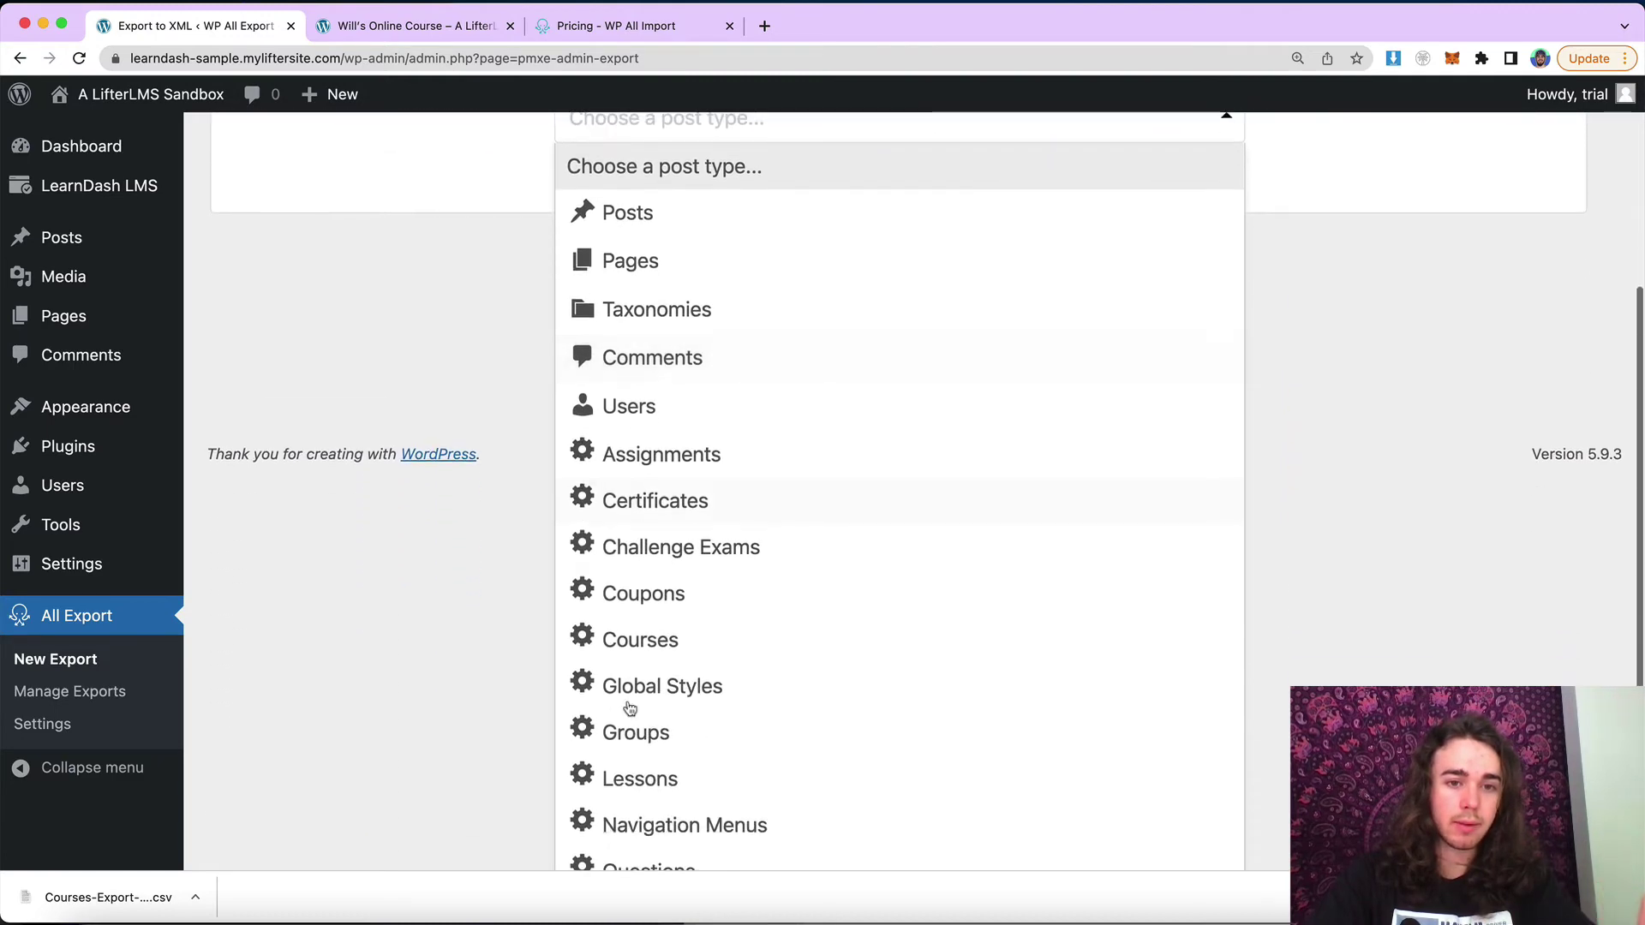
Select Lessons as the export post type, covering all 3 lessons
click(576, 786)
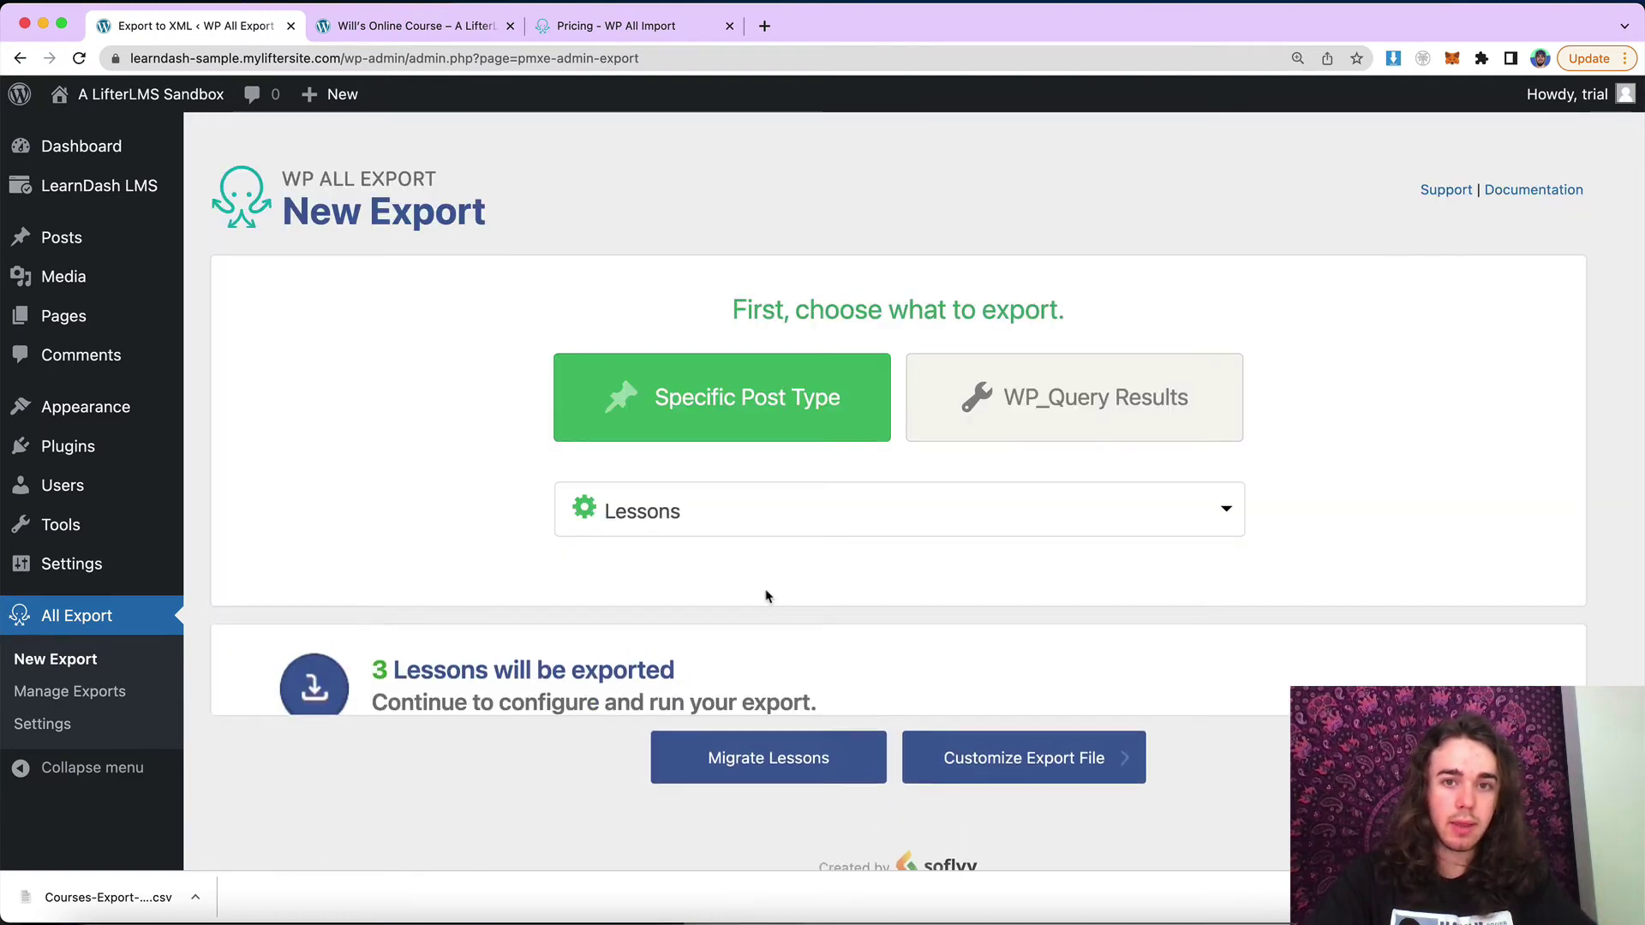
scroll(765, 592, down, 3)
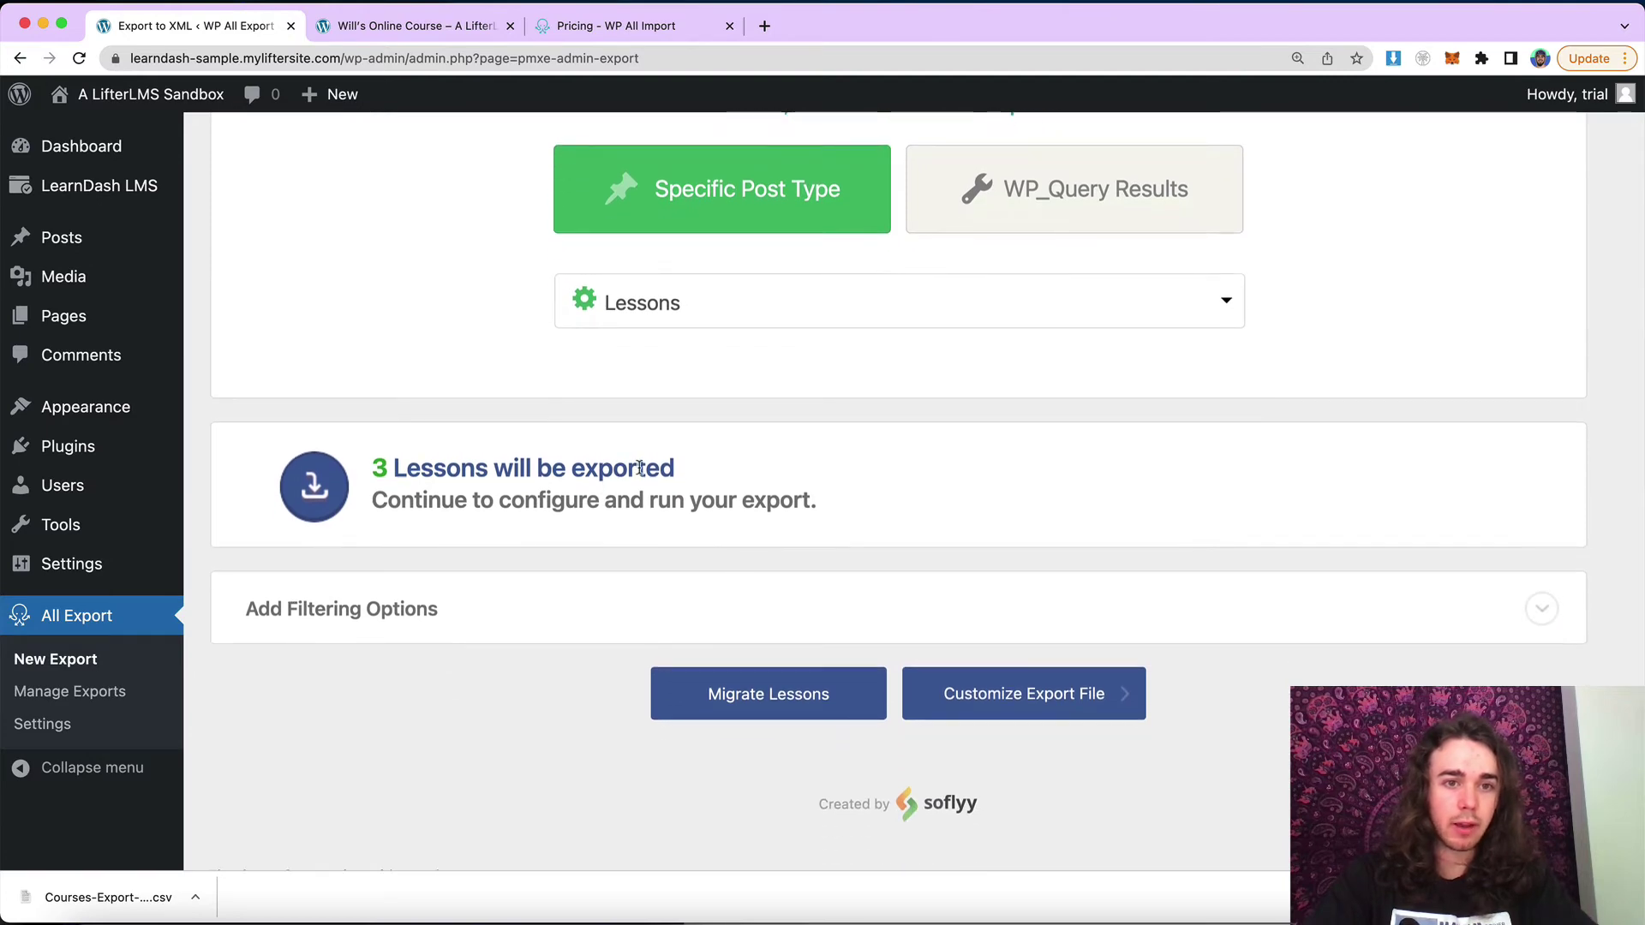
click(405, 626)
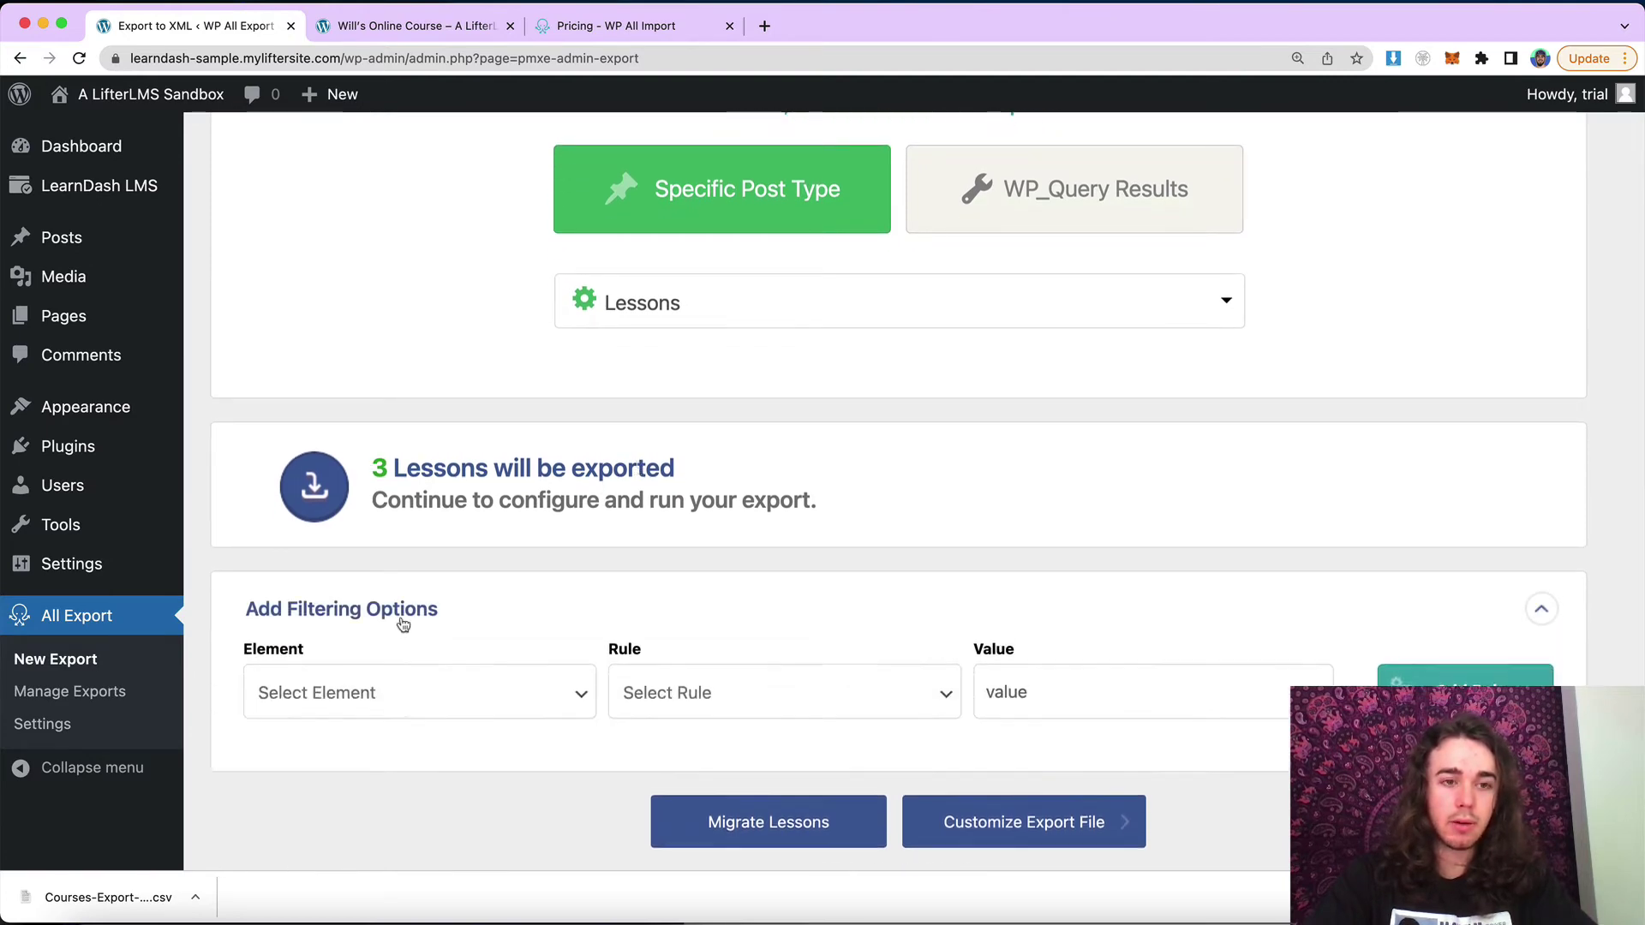
scroll(400, 625, down, 1)
Try a course_id filter, then reset the element to Select Element without adding a rule
click(394, 635)
scroll(393, 635, down, 2)
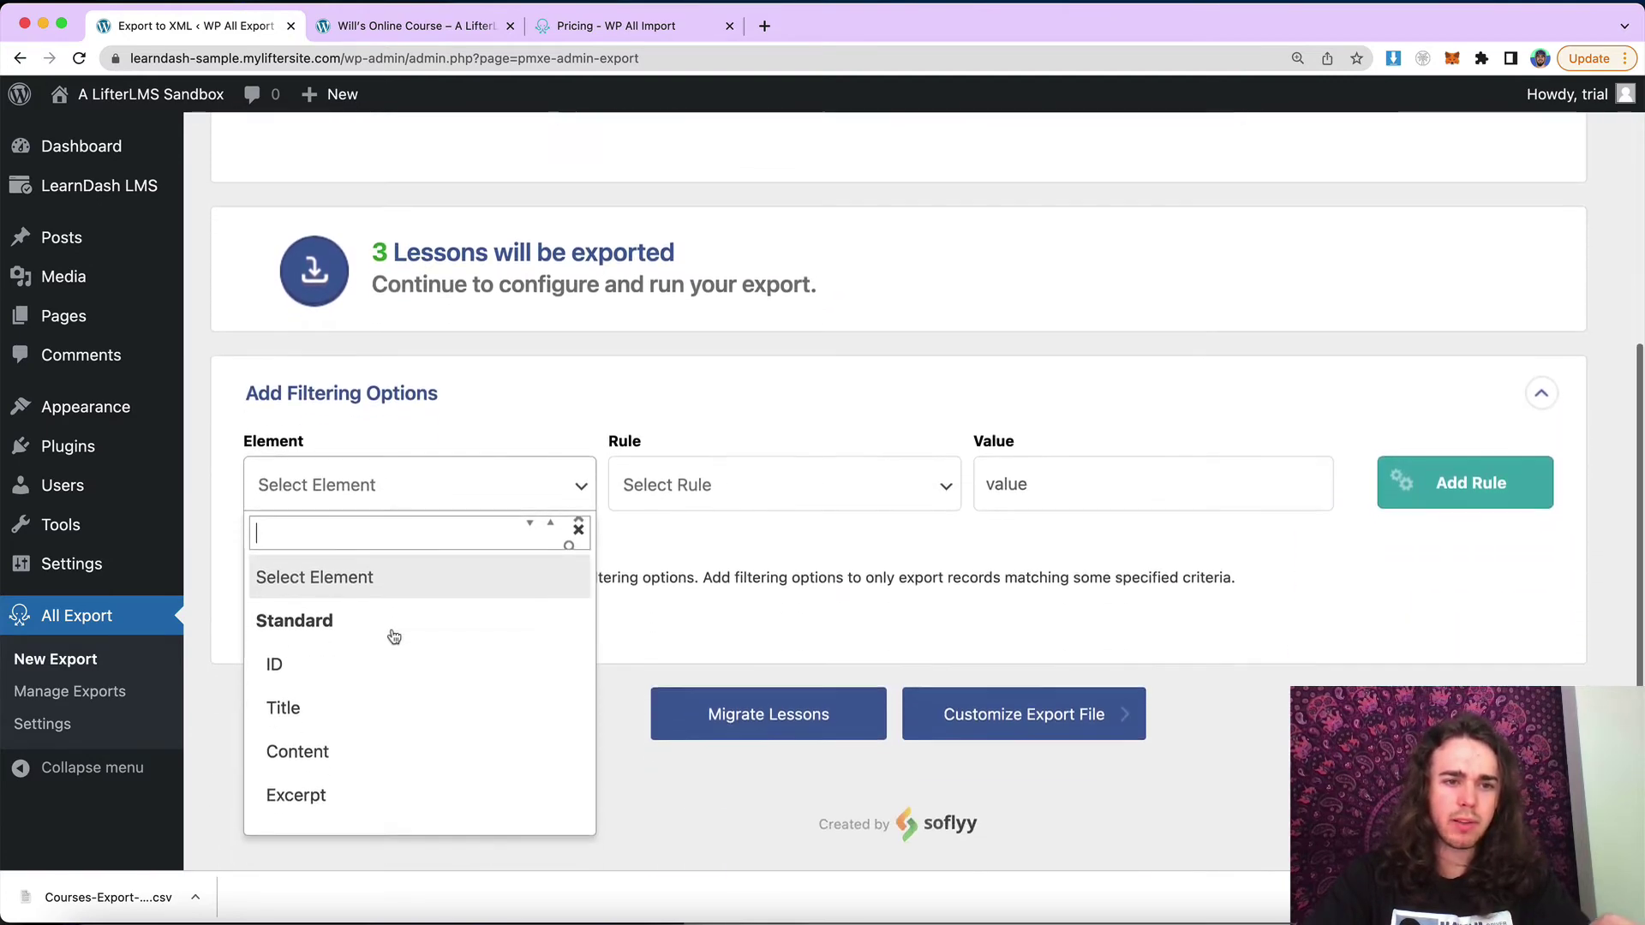
scroll(367, 797, down, 3)
scroll(368, 799, down, 5)
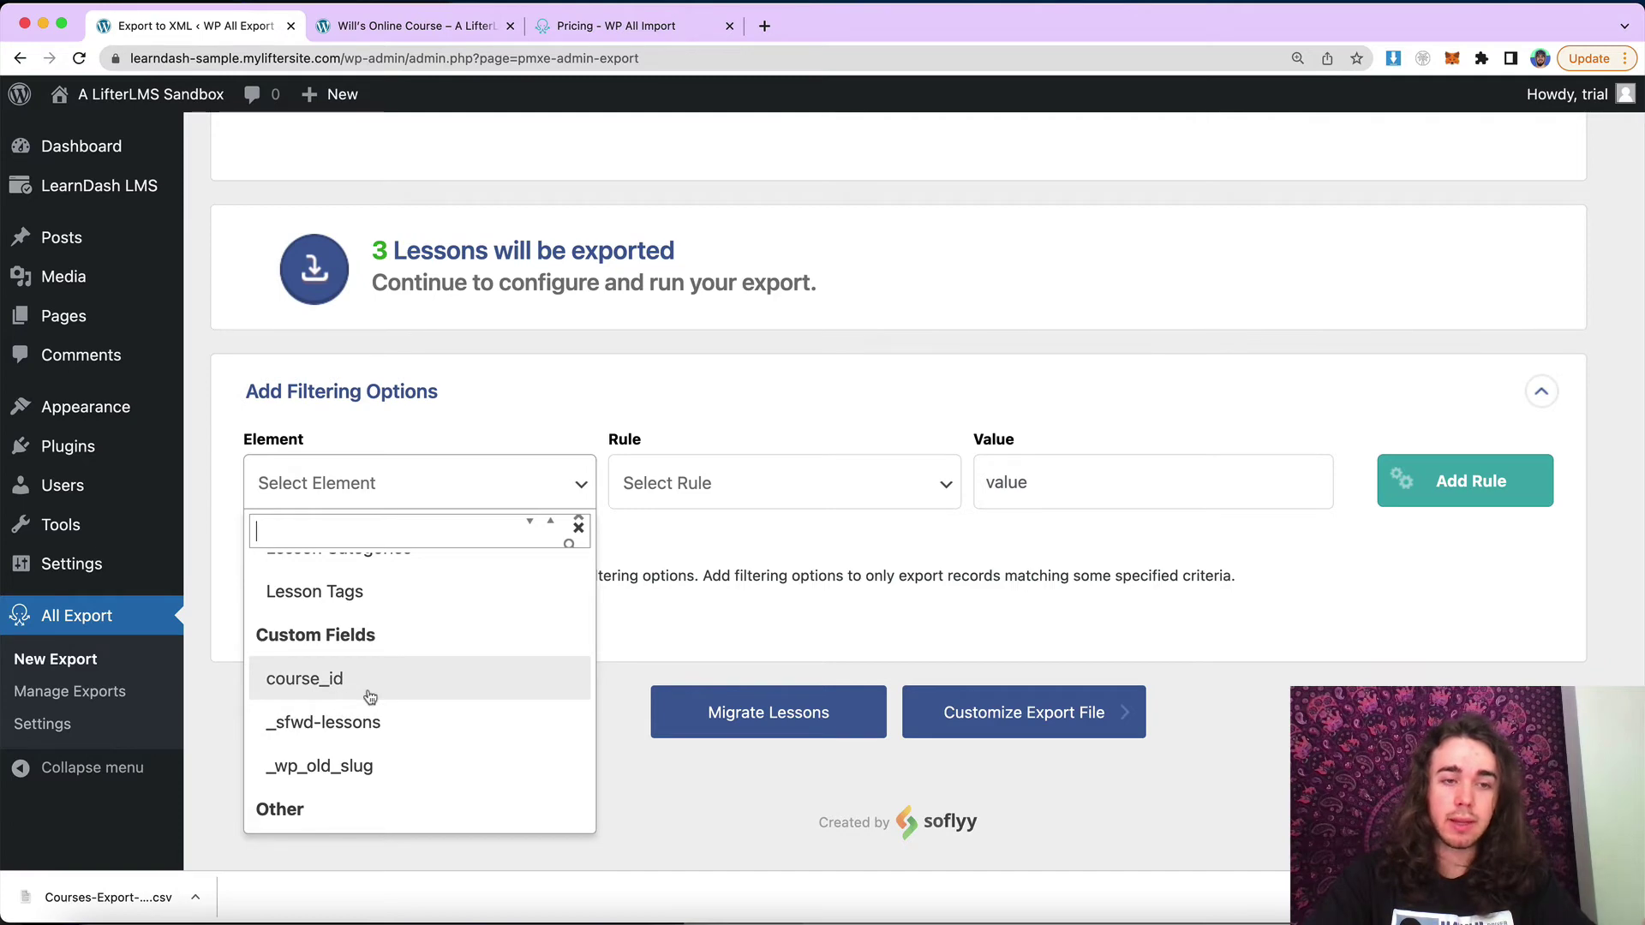
click(404, 685)
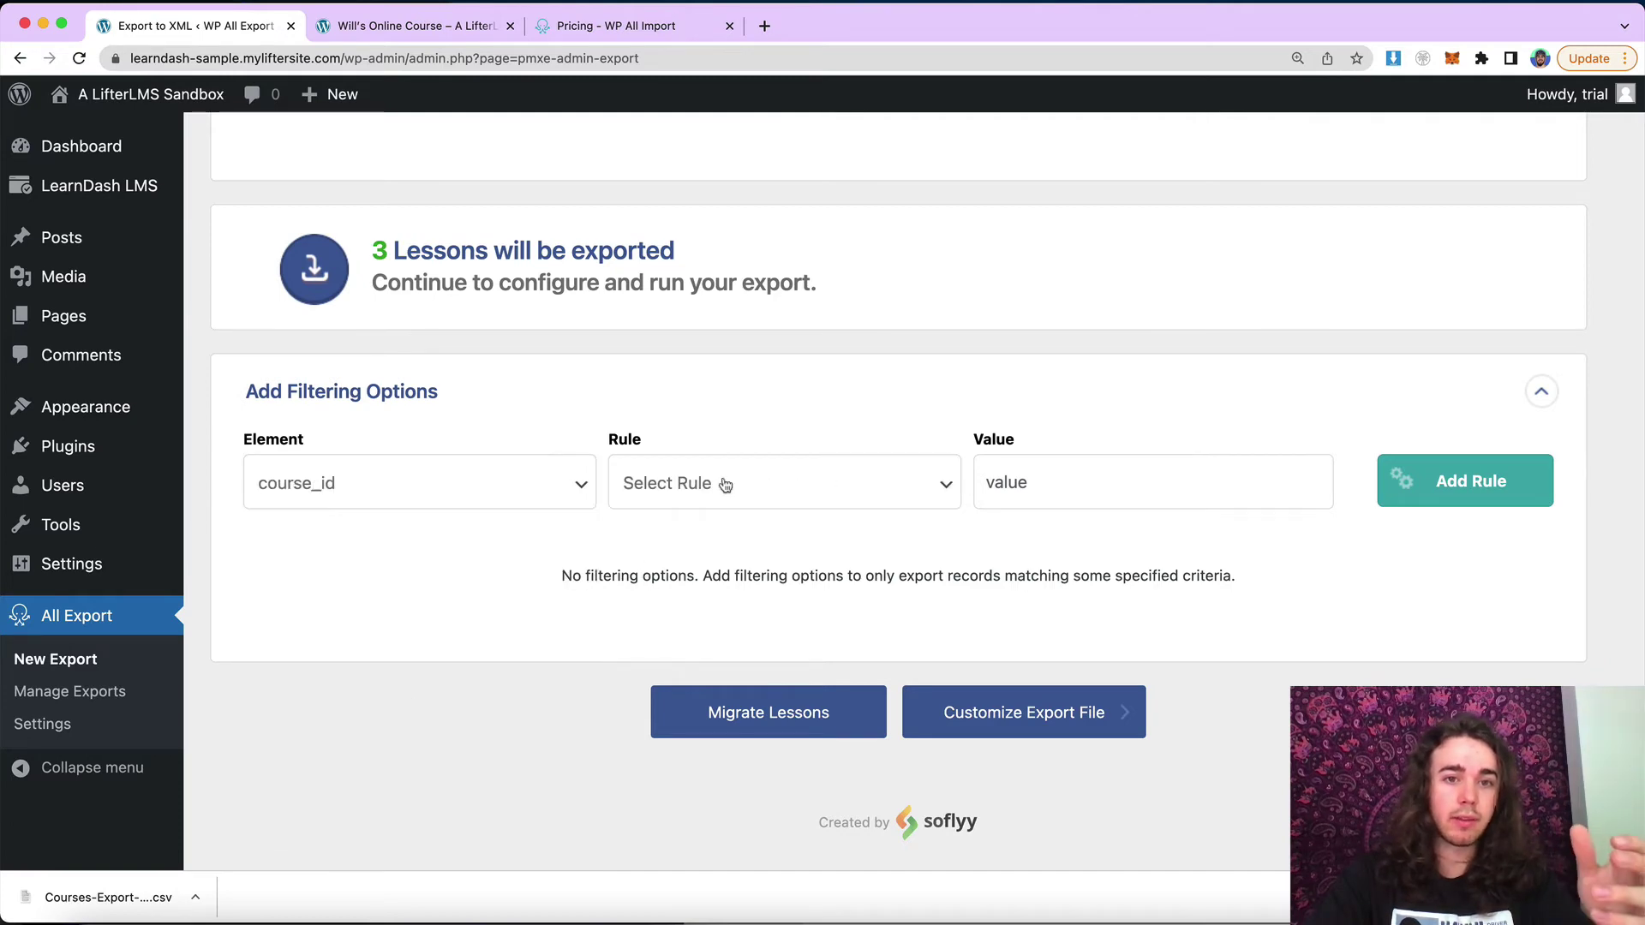
click(725, 486)
click(532, 505)
scroll(444, 576, up, 10)
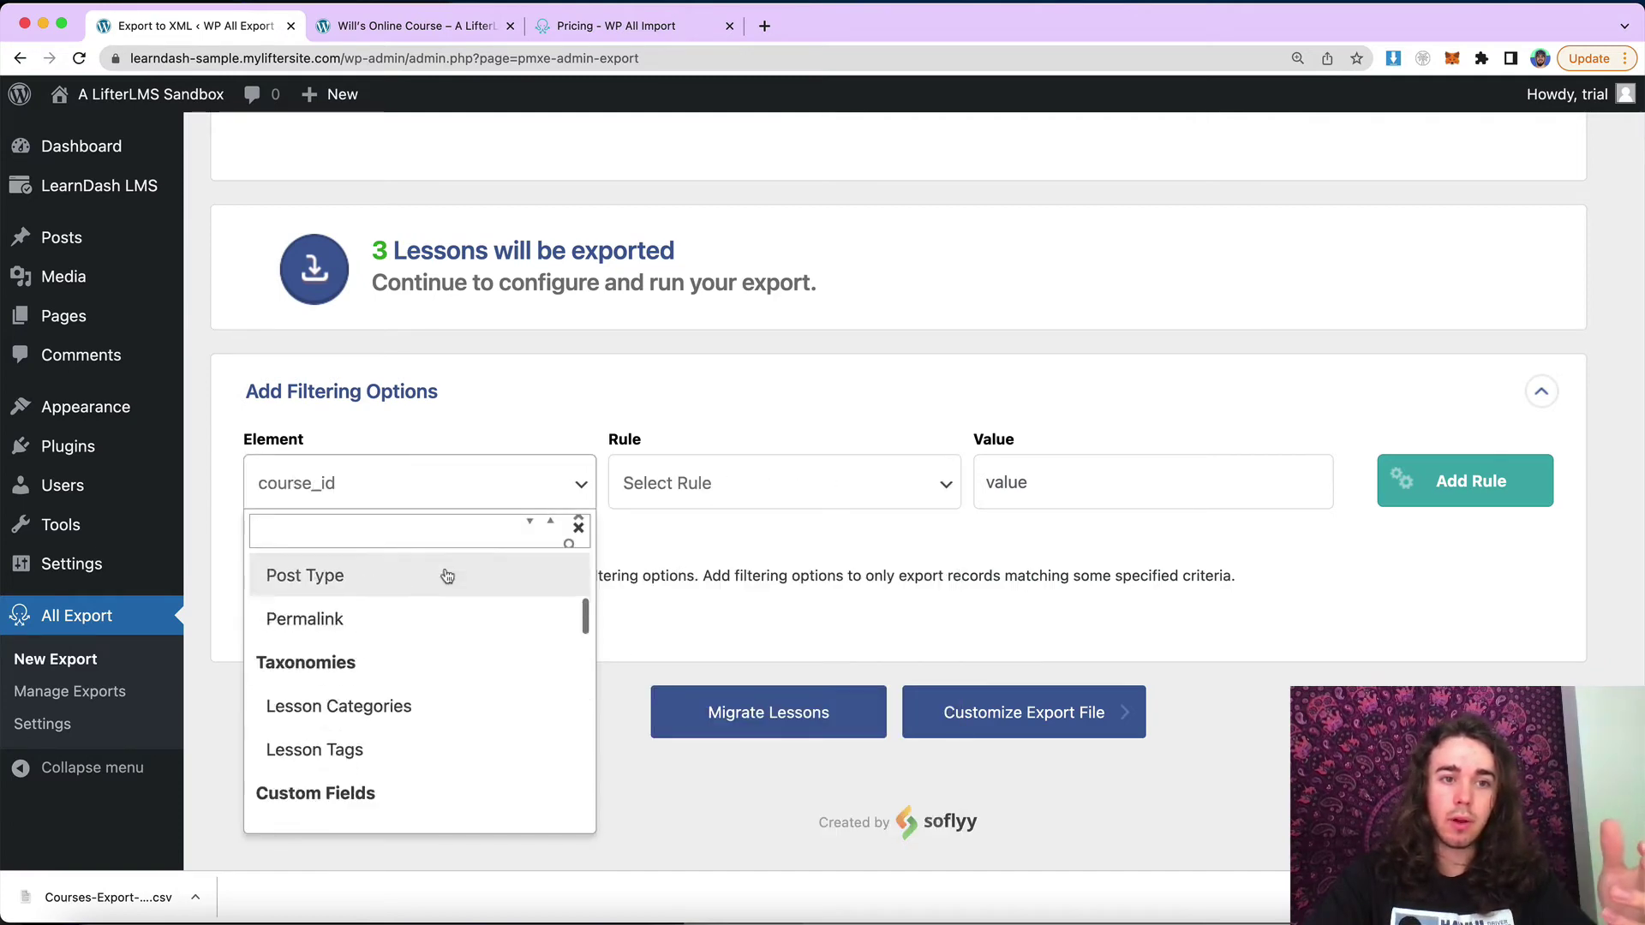
click(420, 576)
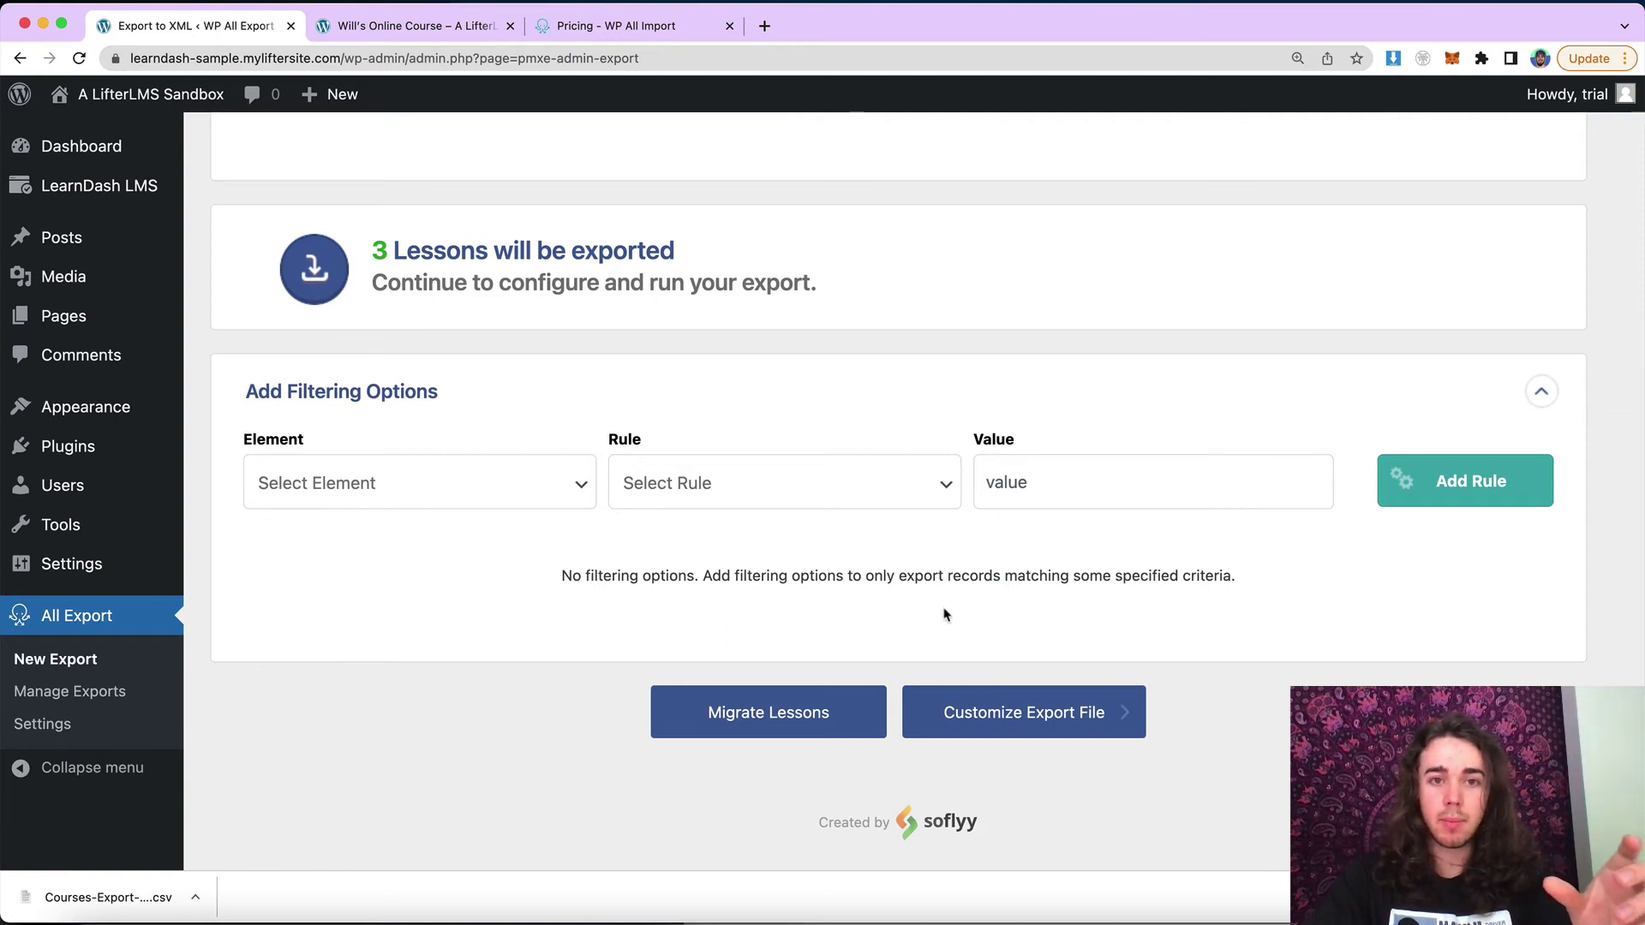
scroll(945, 614, up, 2)
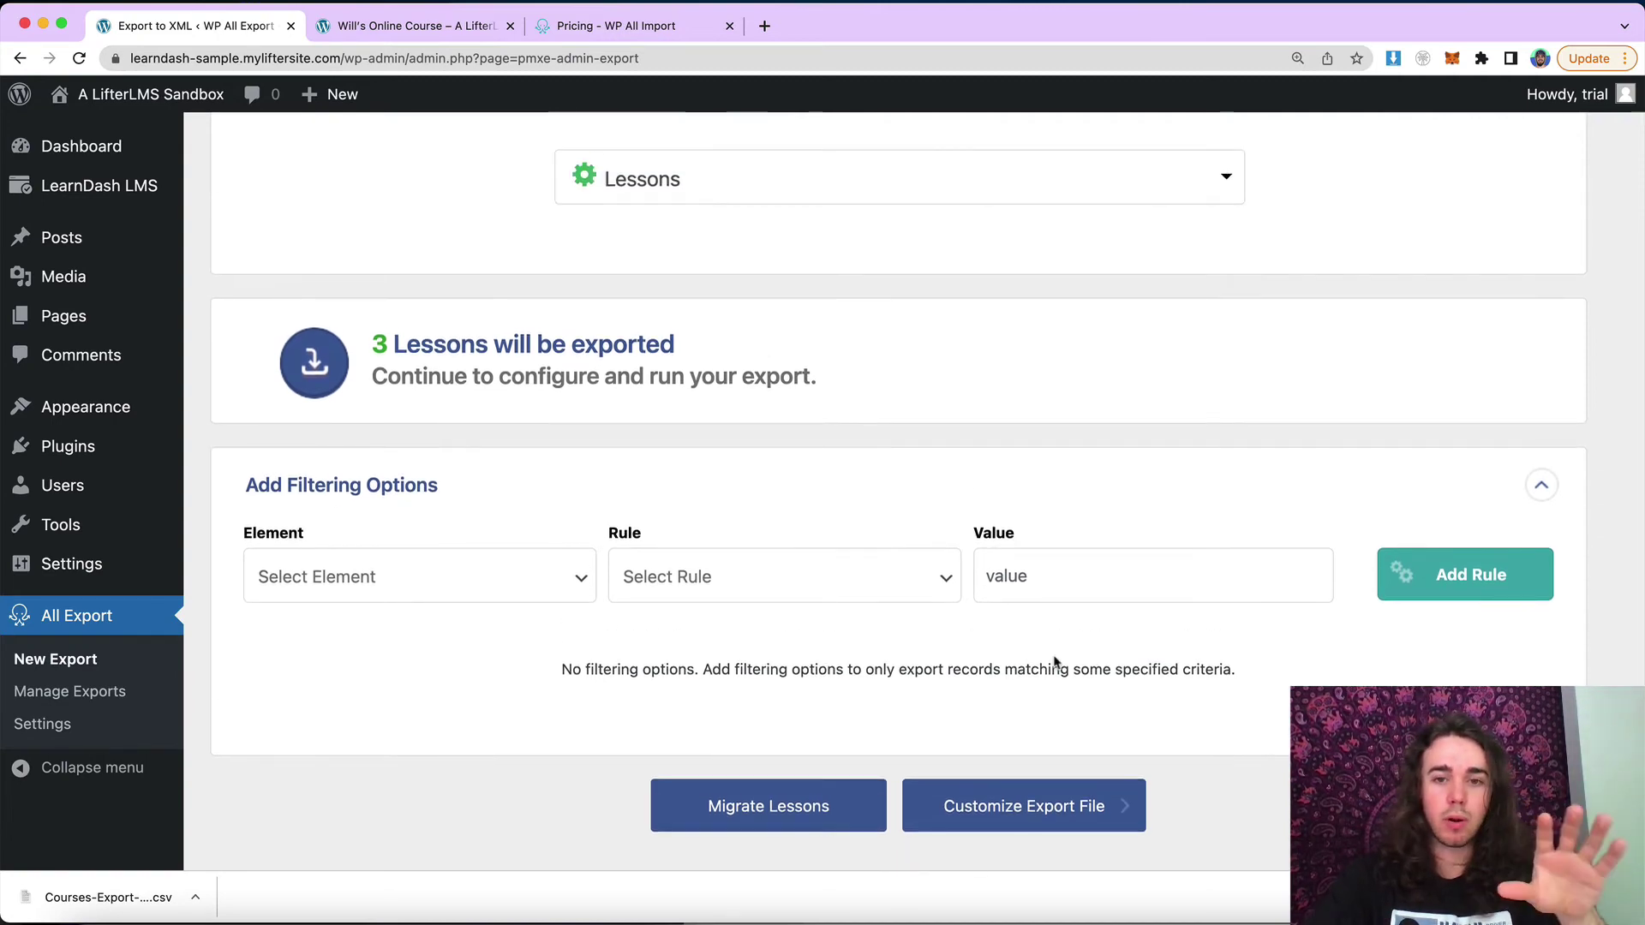
scroll(1037, 781, up, 2)
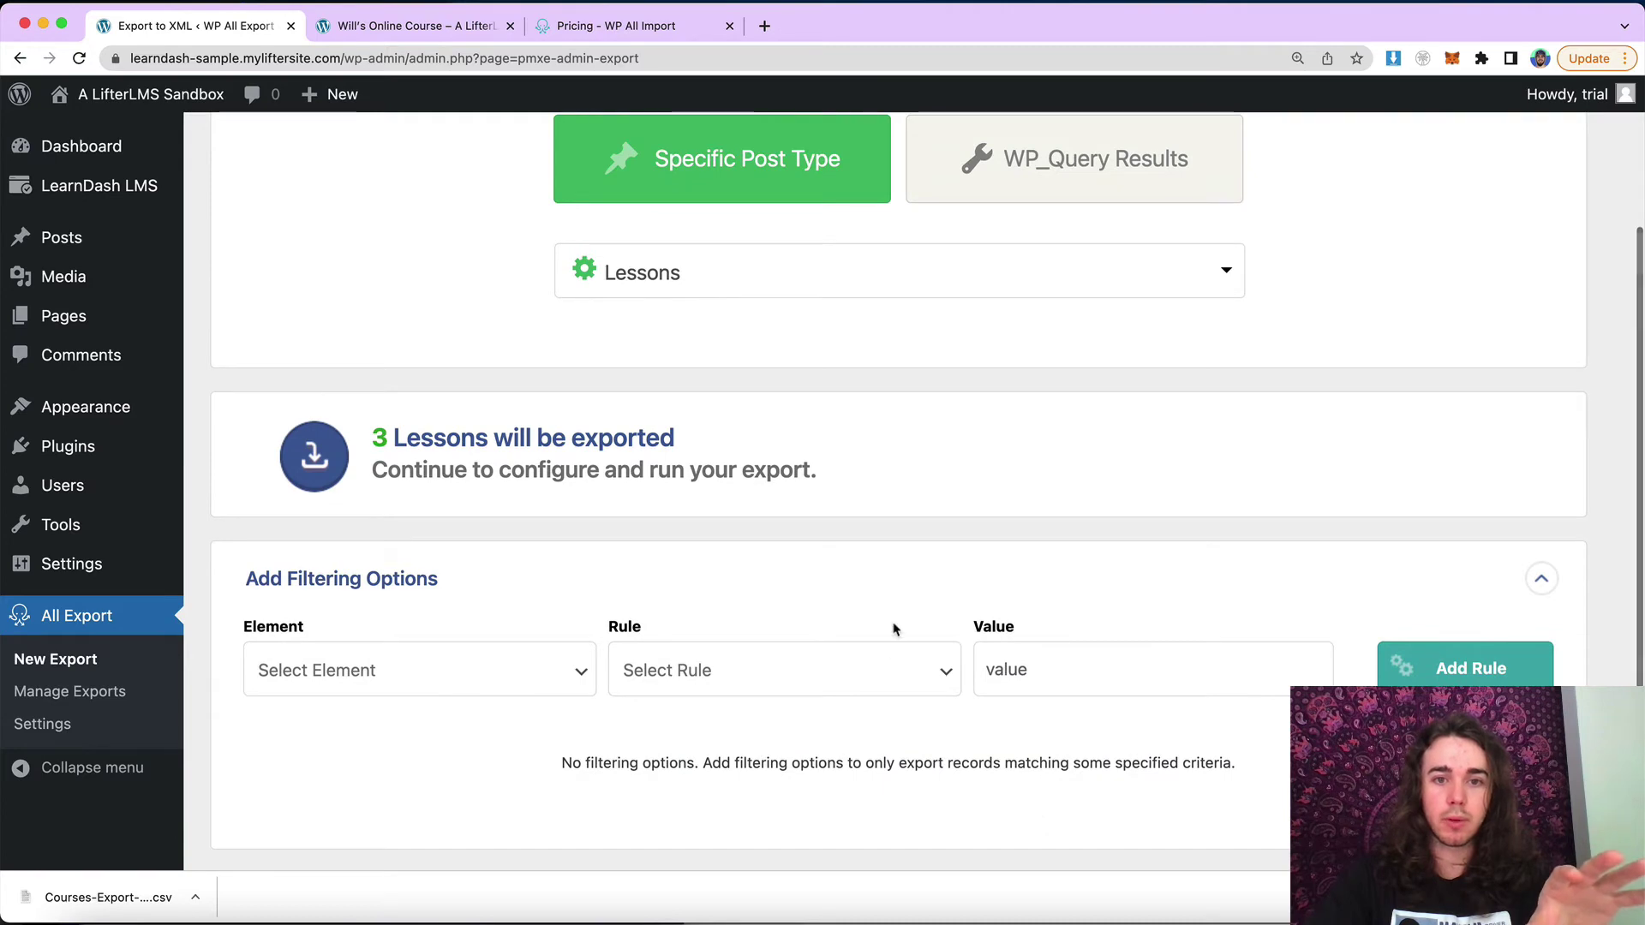
click(891, 577)
click(1009, 674)
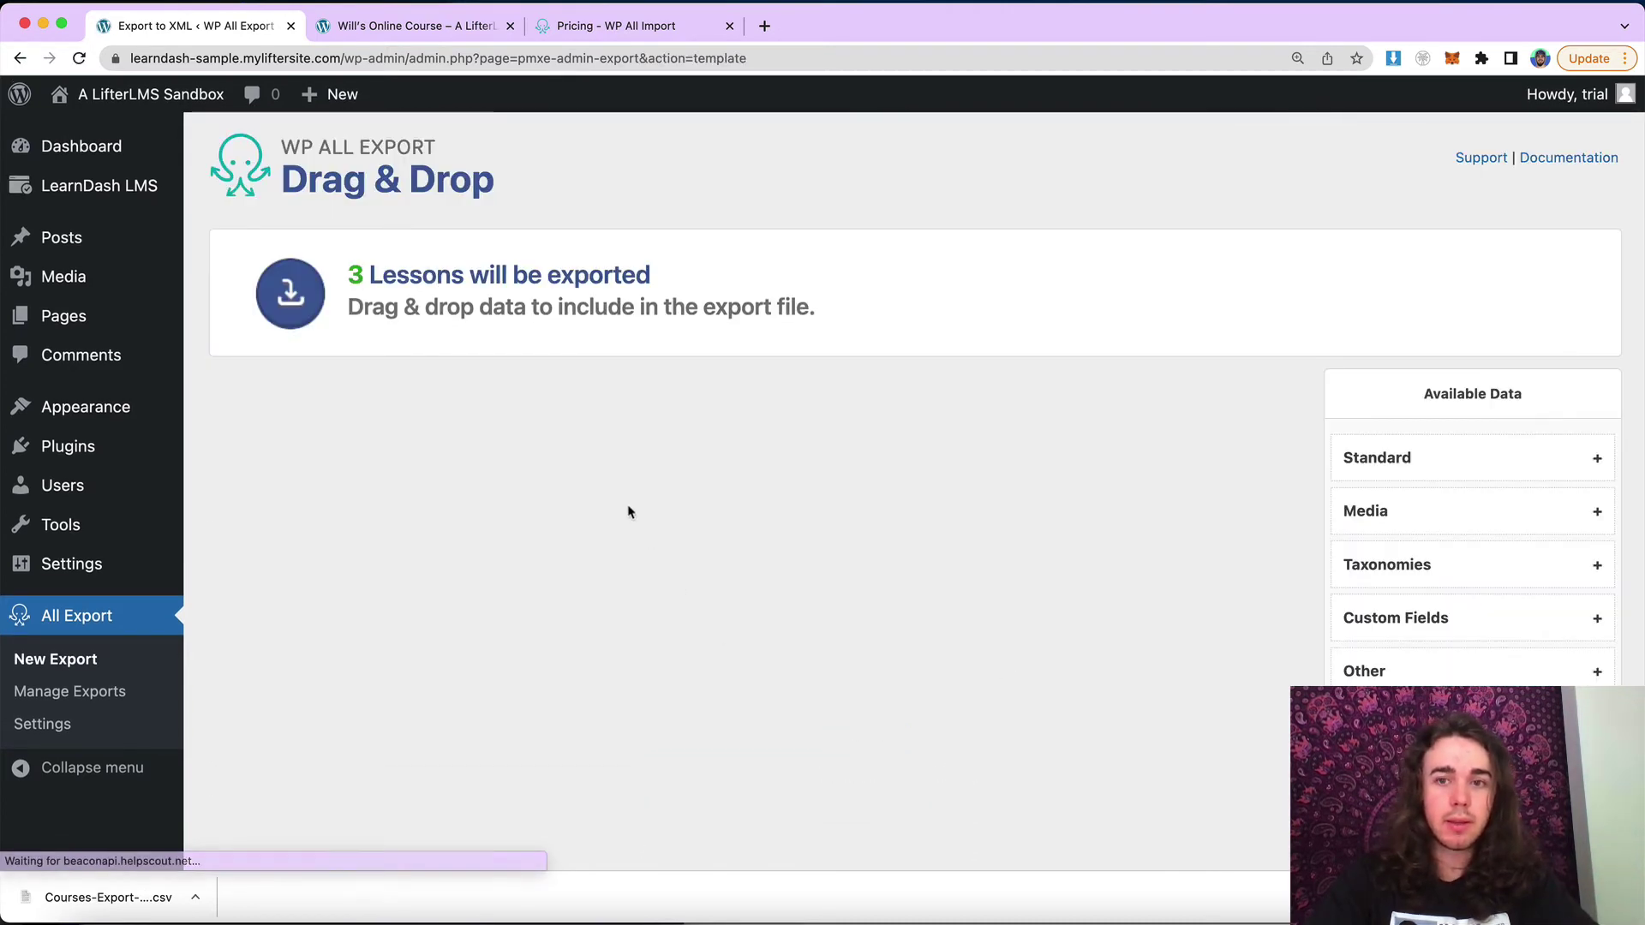
scroll(531, 437, down, 1)
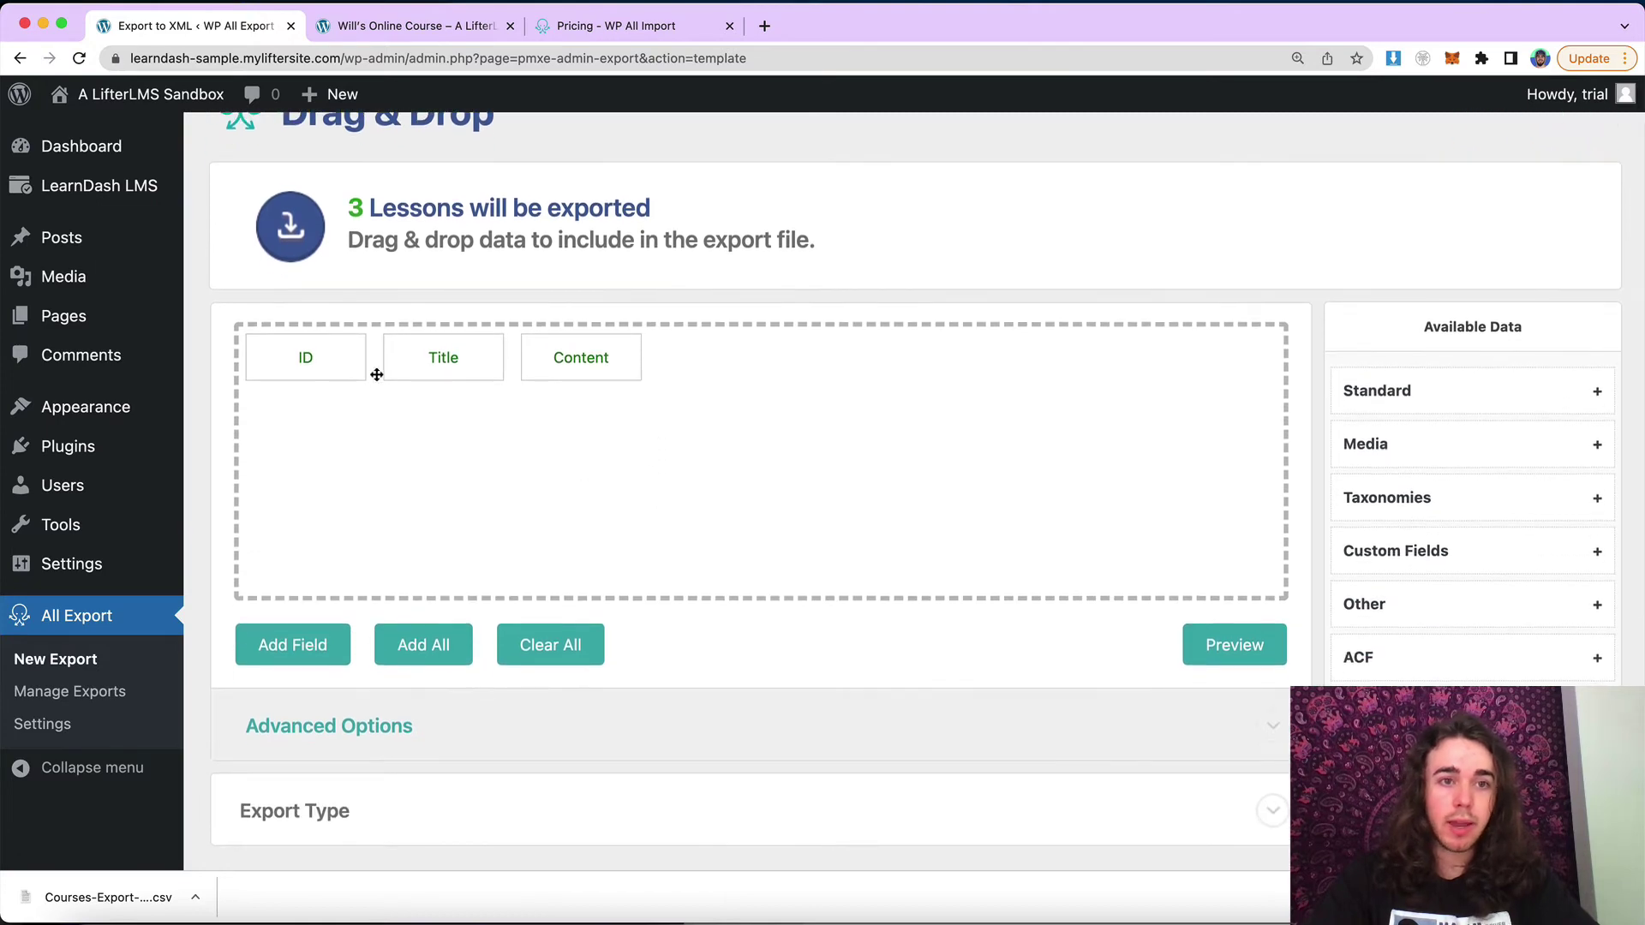
scroll(911, 228, down, 2)
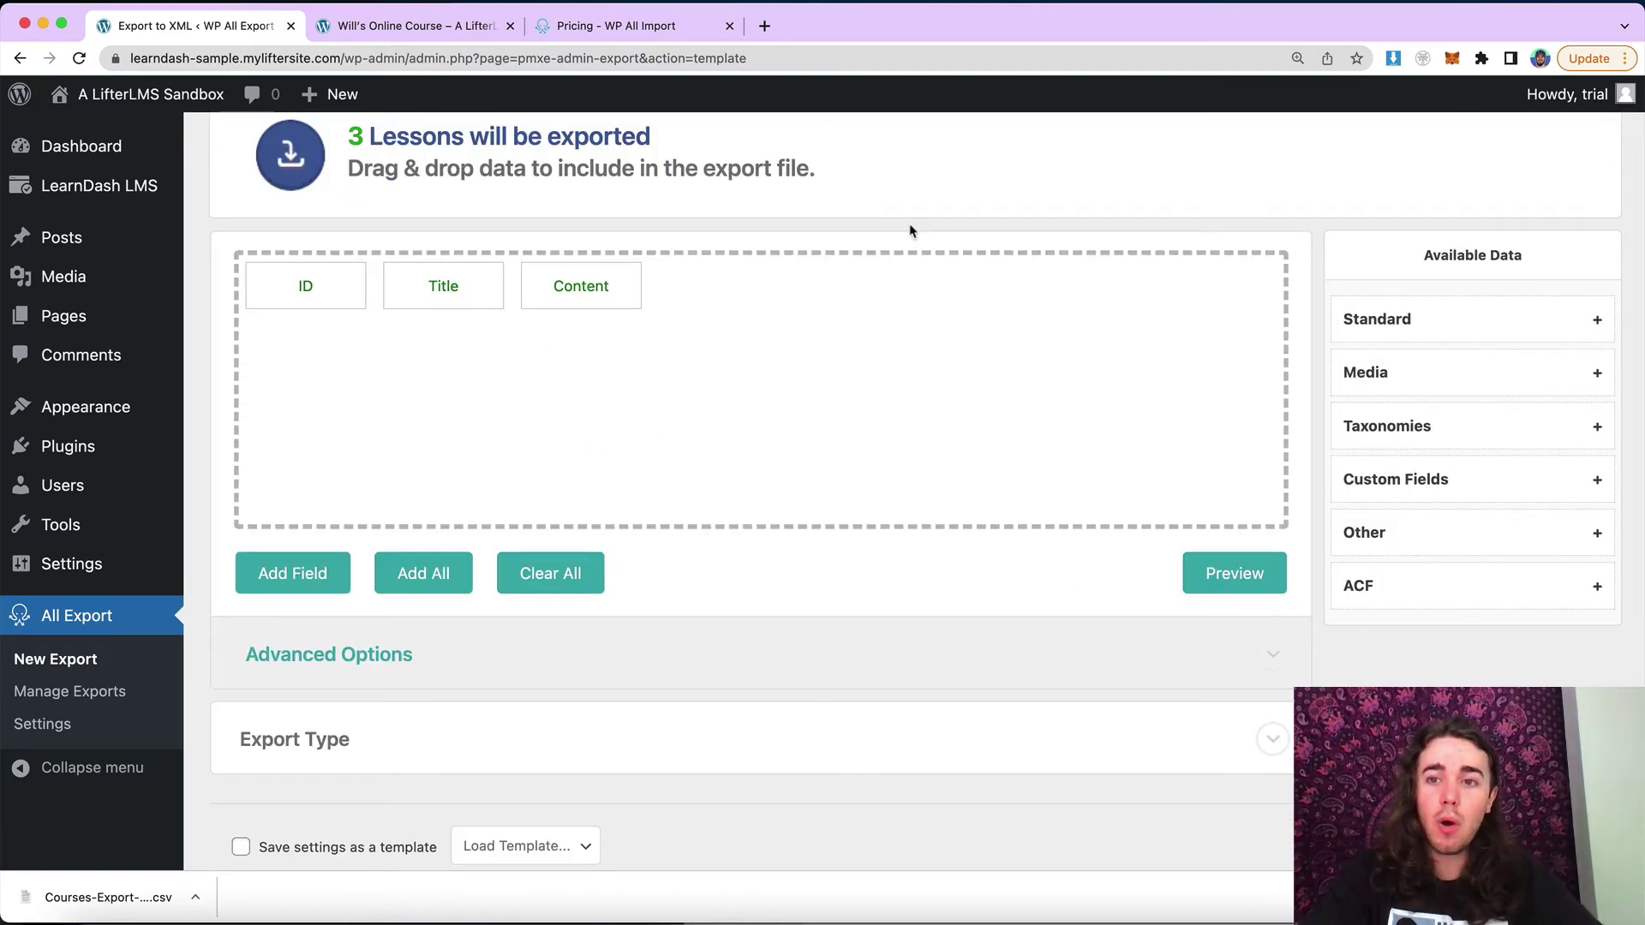
scroll(911, 228, down, 1)
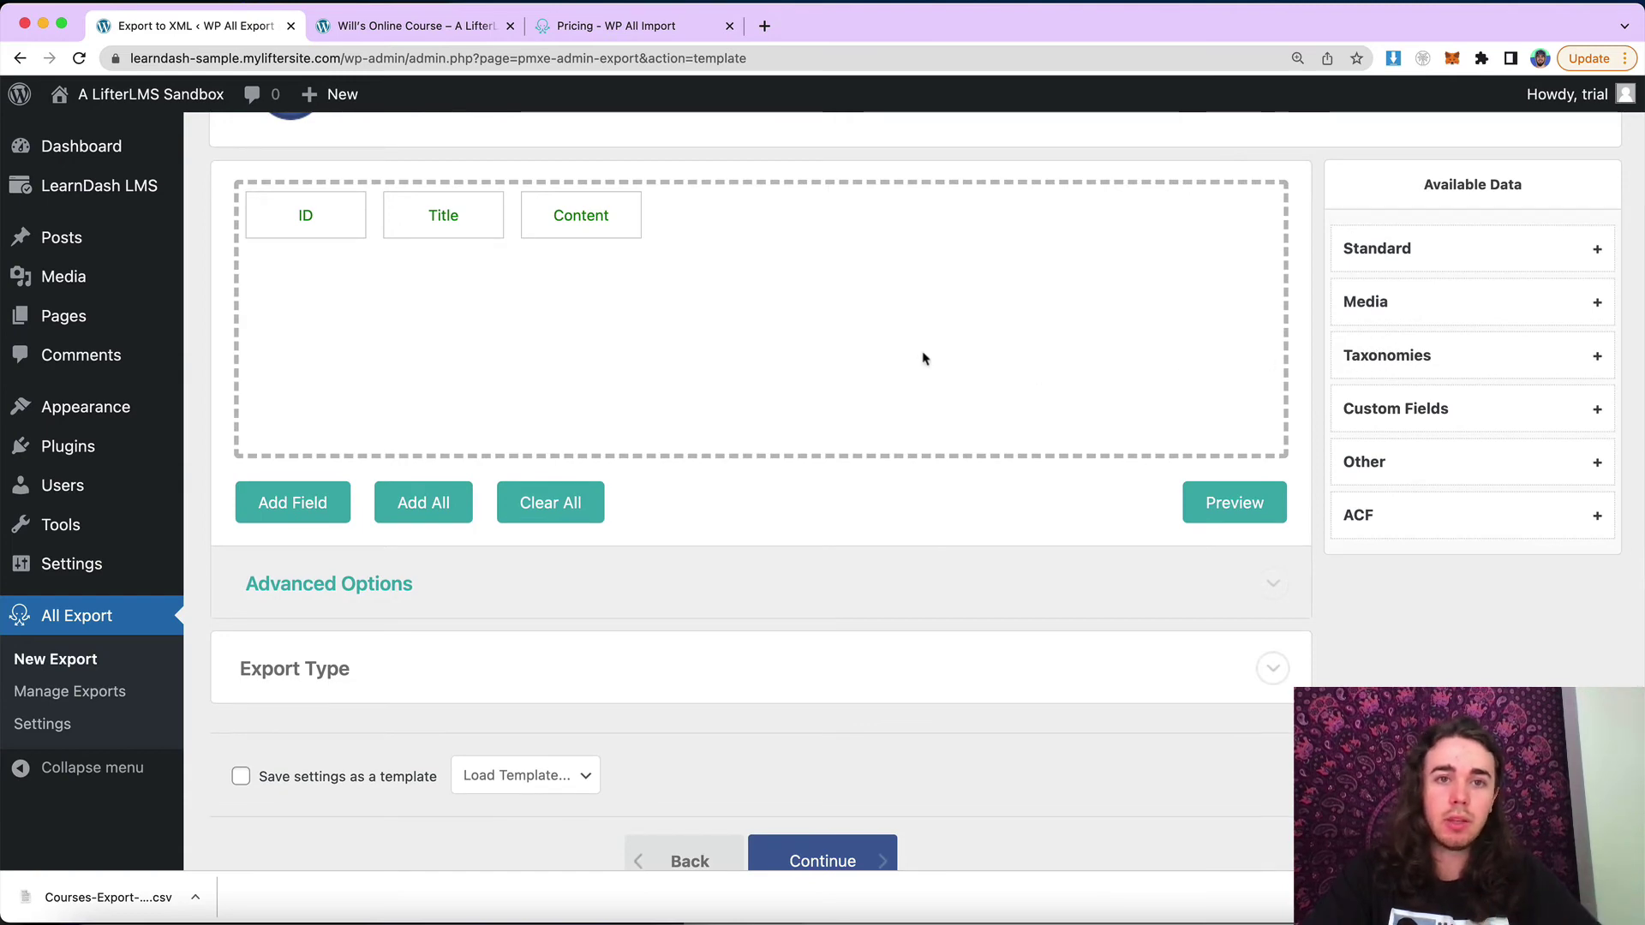
scroll(958, 368, down, 2)
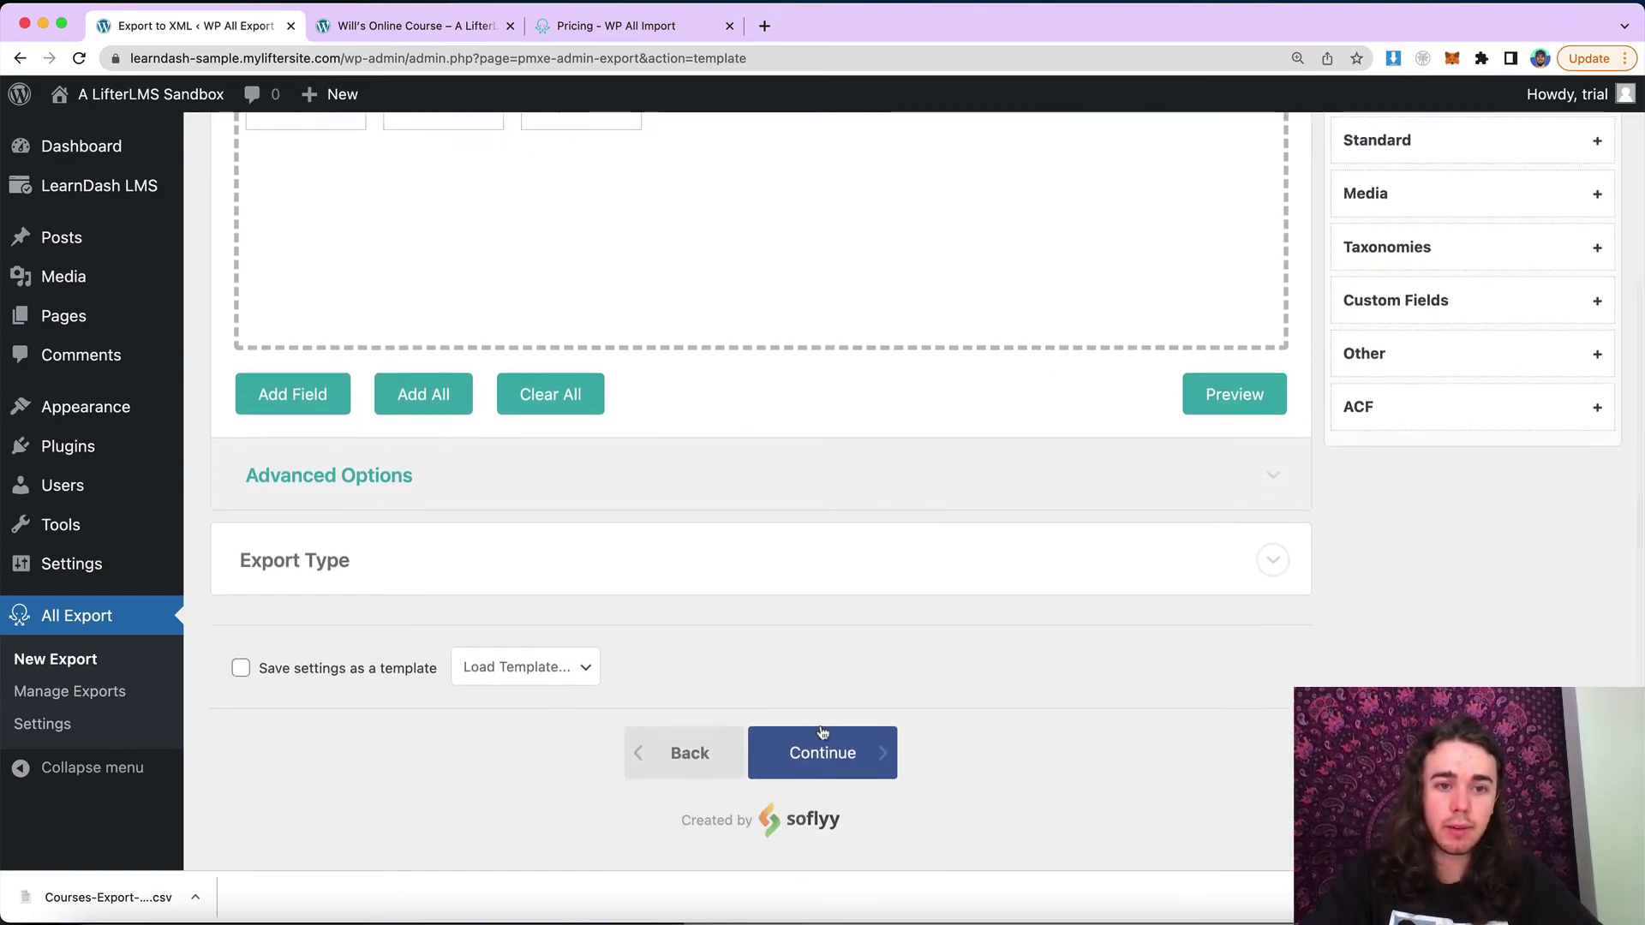
Continue to the Lessons export settings and enable creating a new file each time the export runs
click(855, 745)
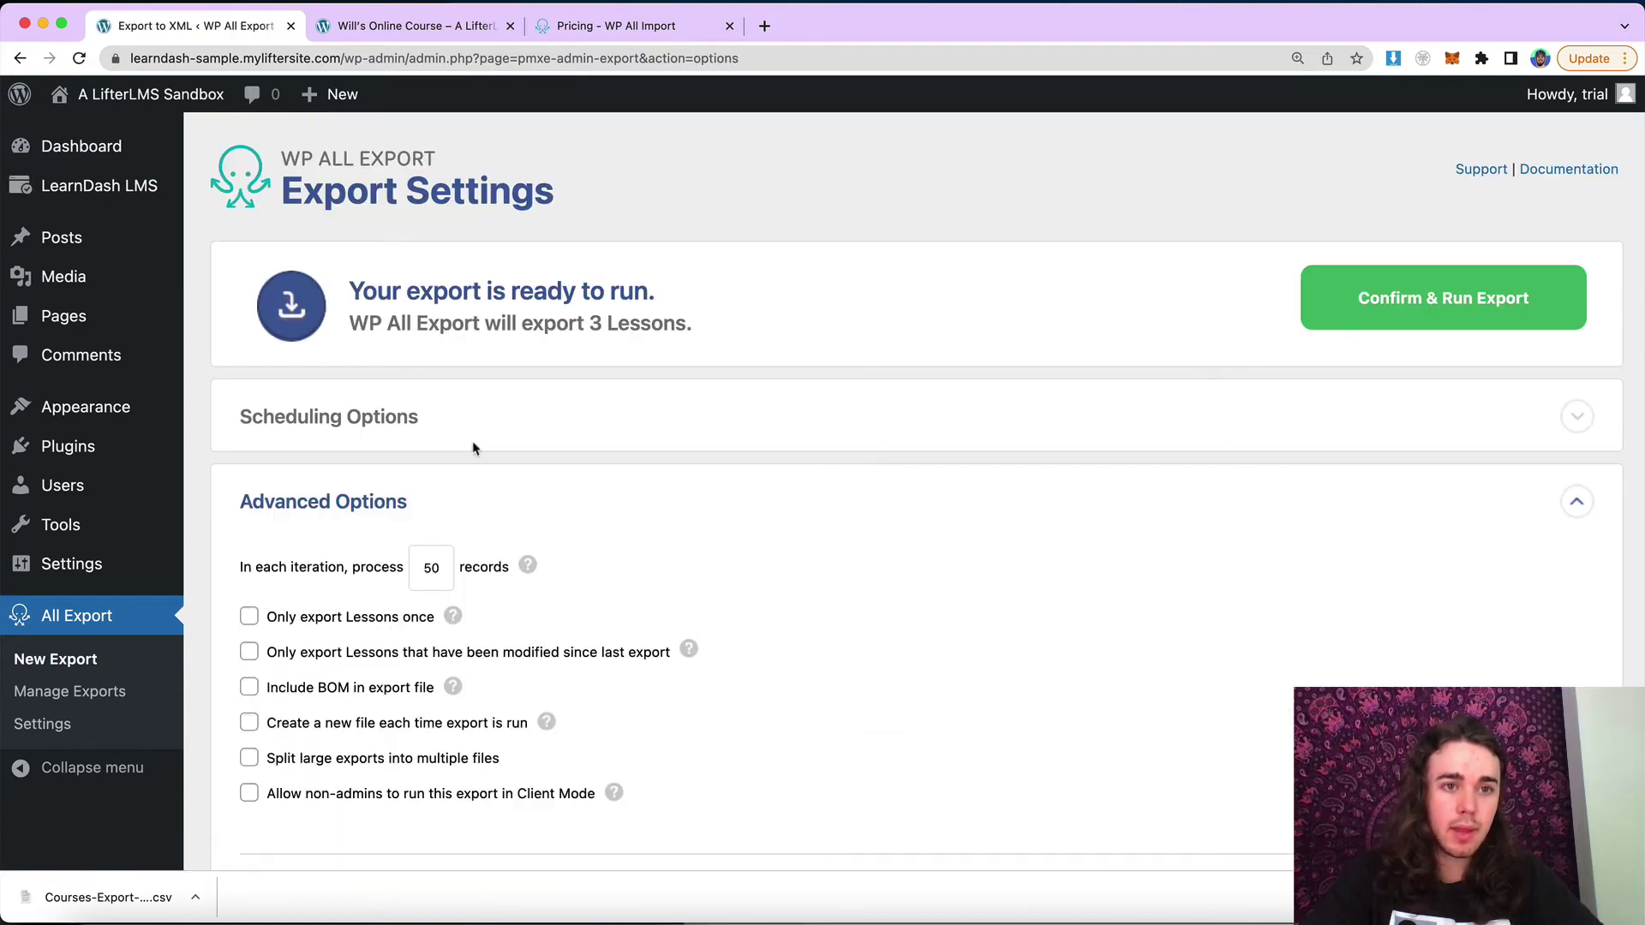
scroll(472, 449, down, 1)
scroll(472, 449, down, 2)
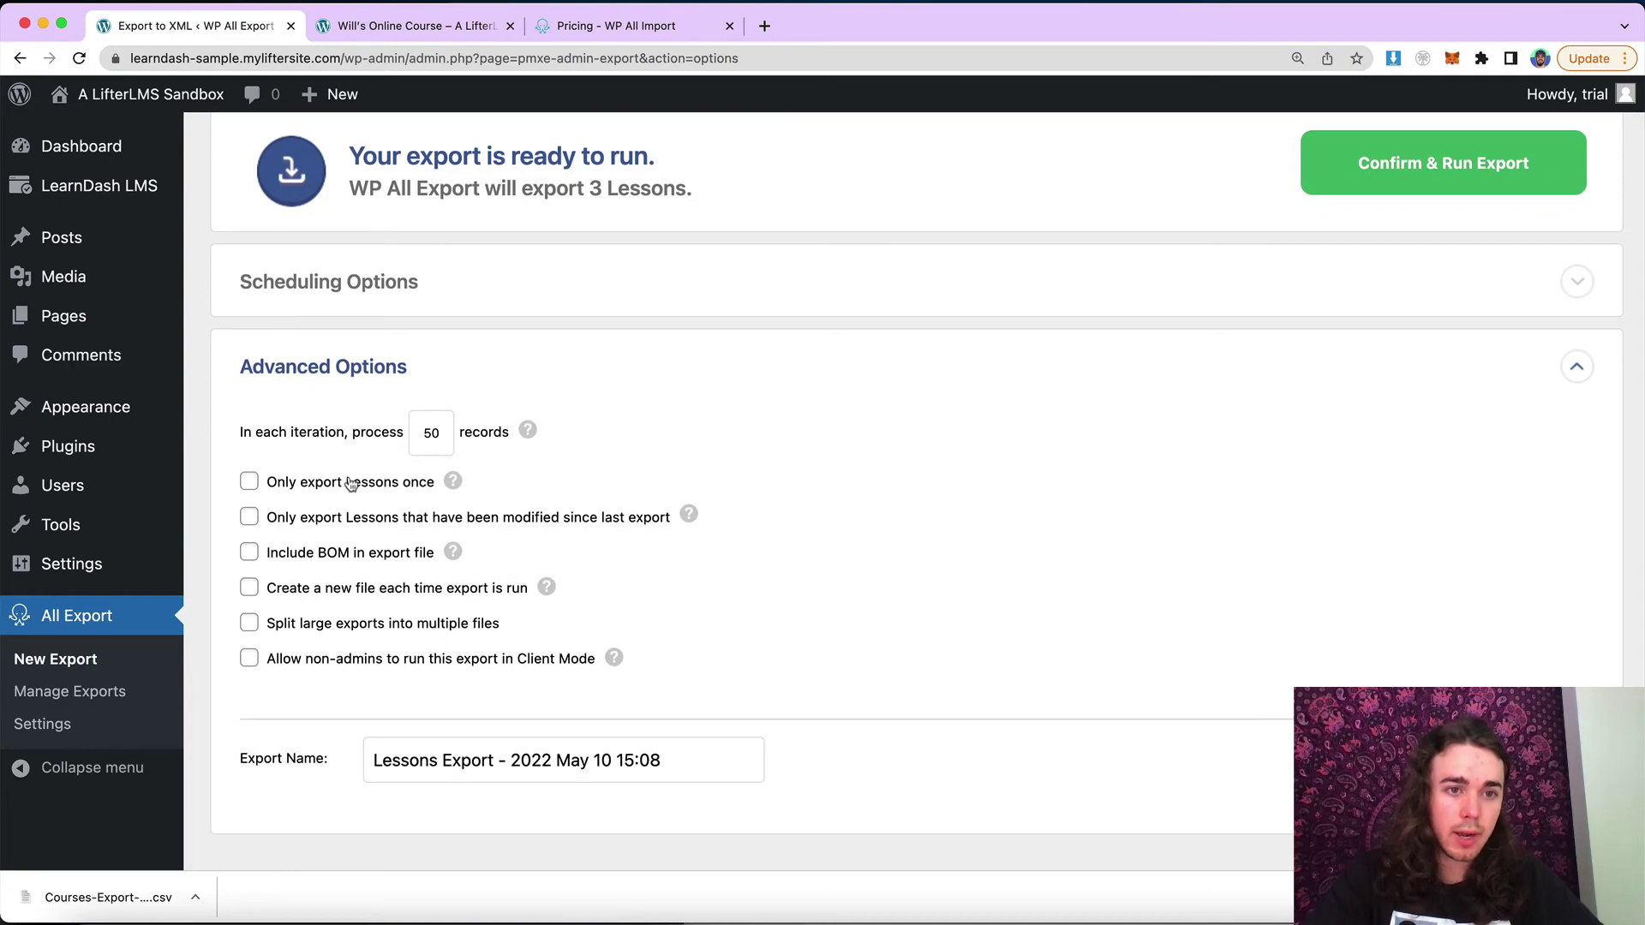
click(310, 594)
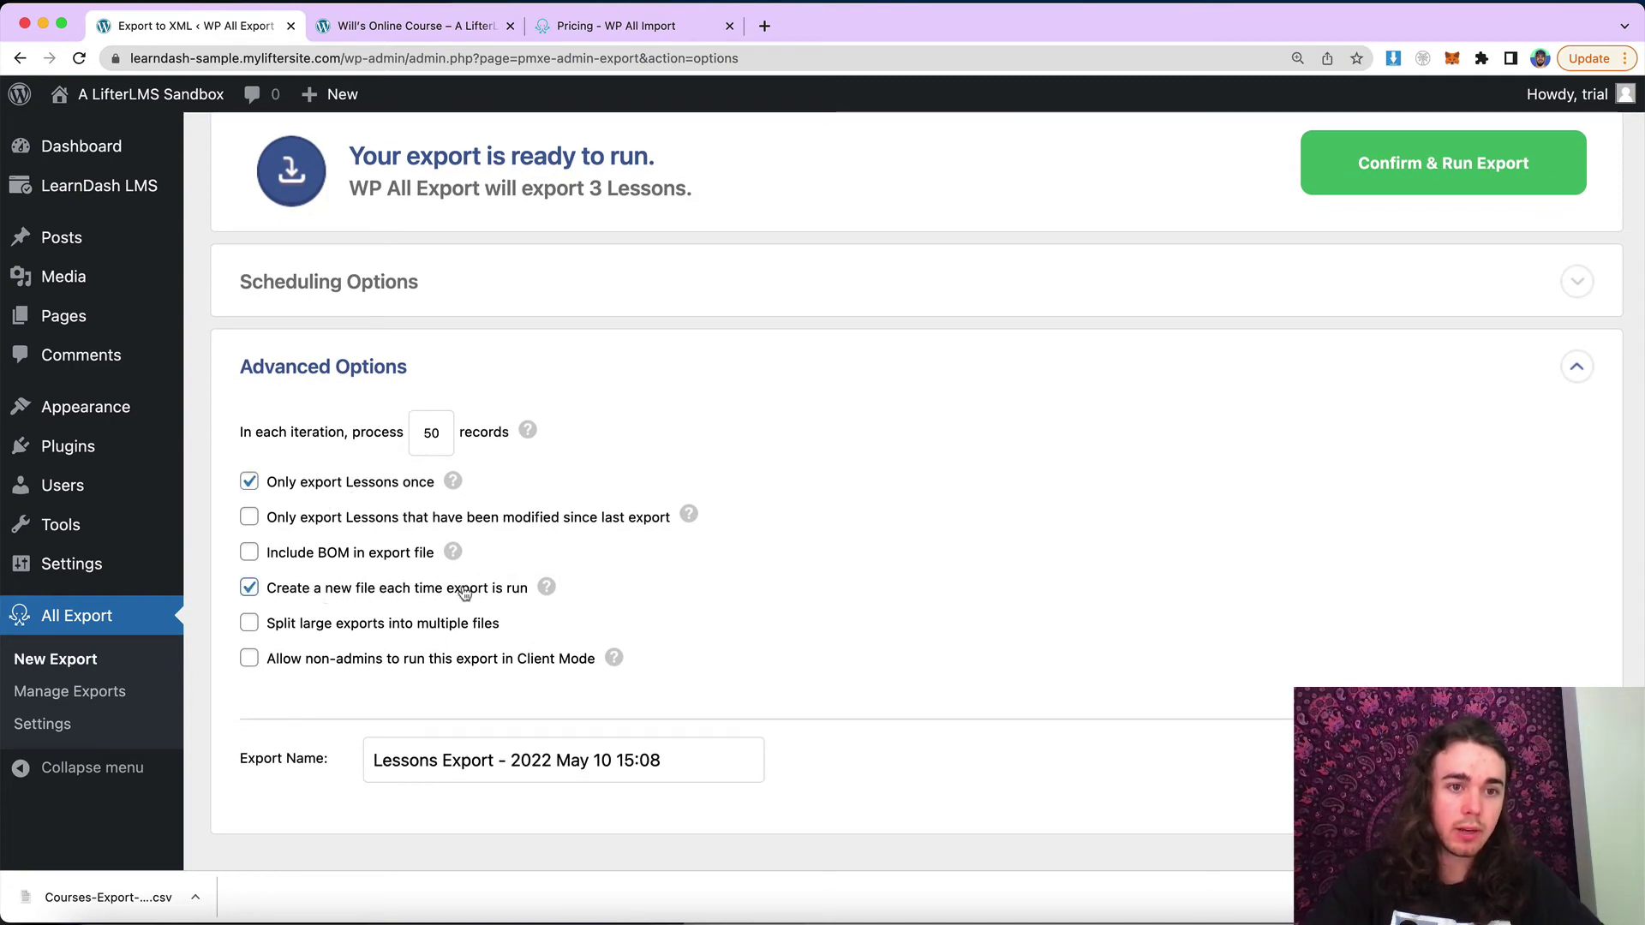
scroll(613, 371, down, 1)
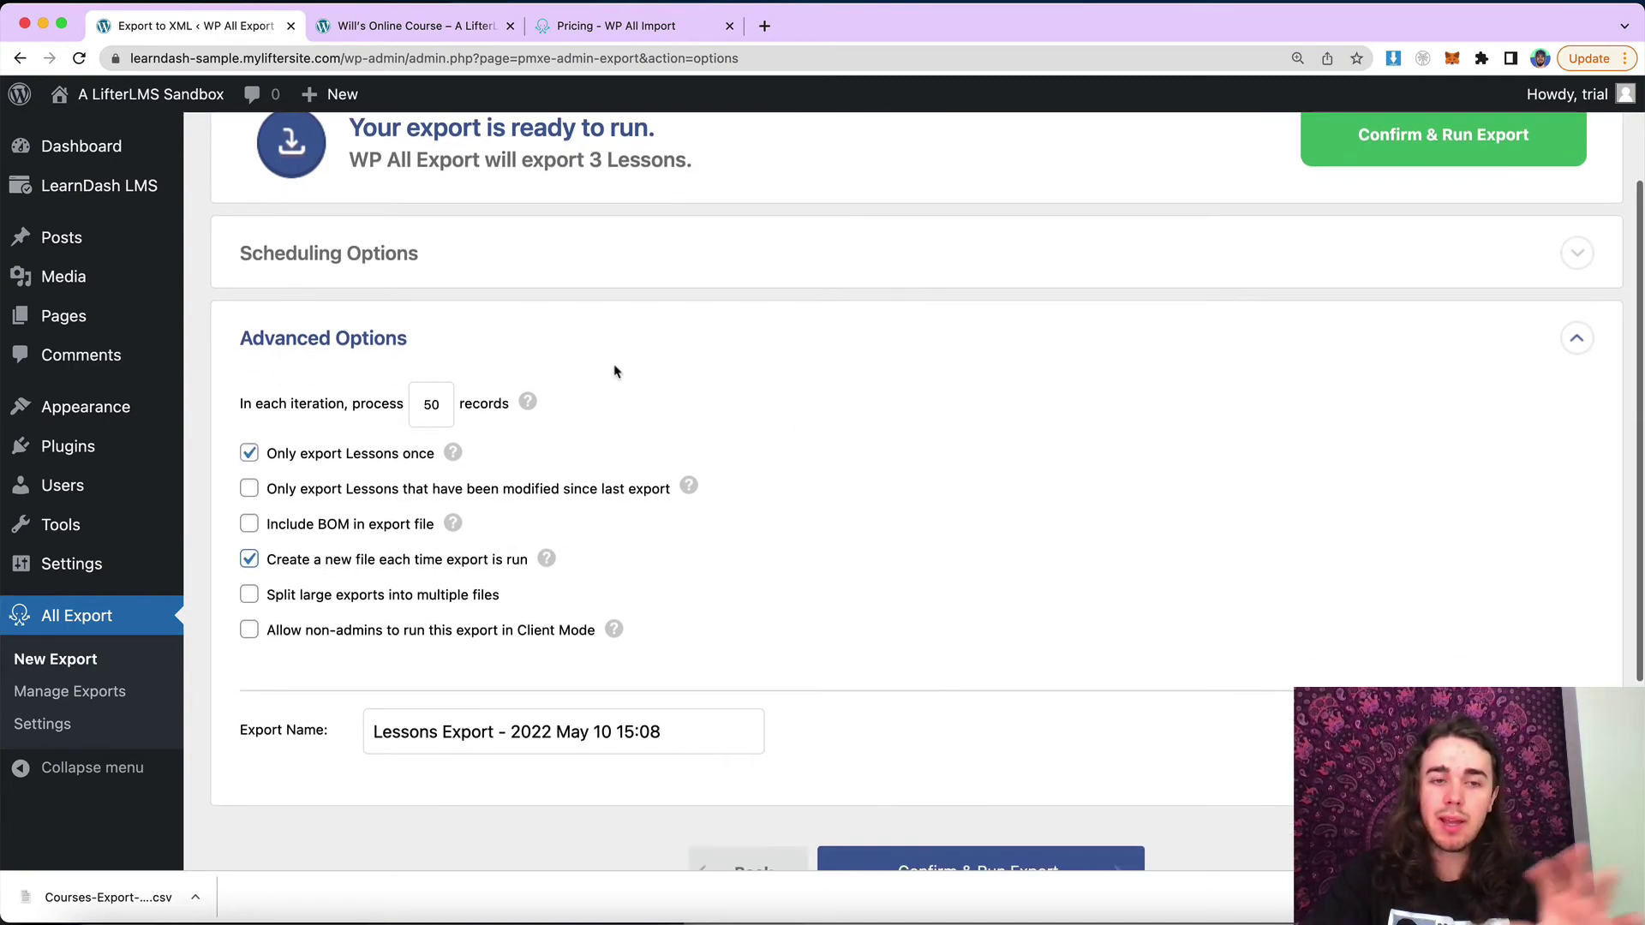
scroll(613, 371, up, 5)
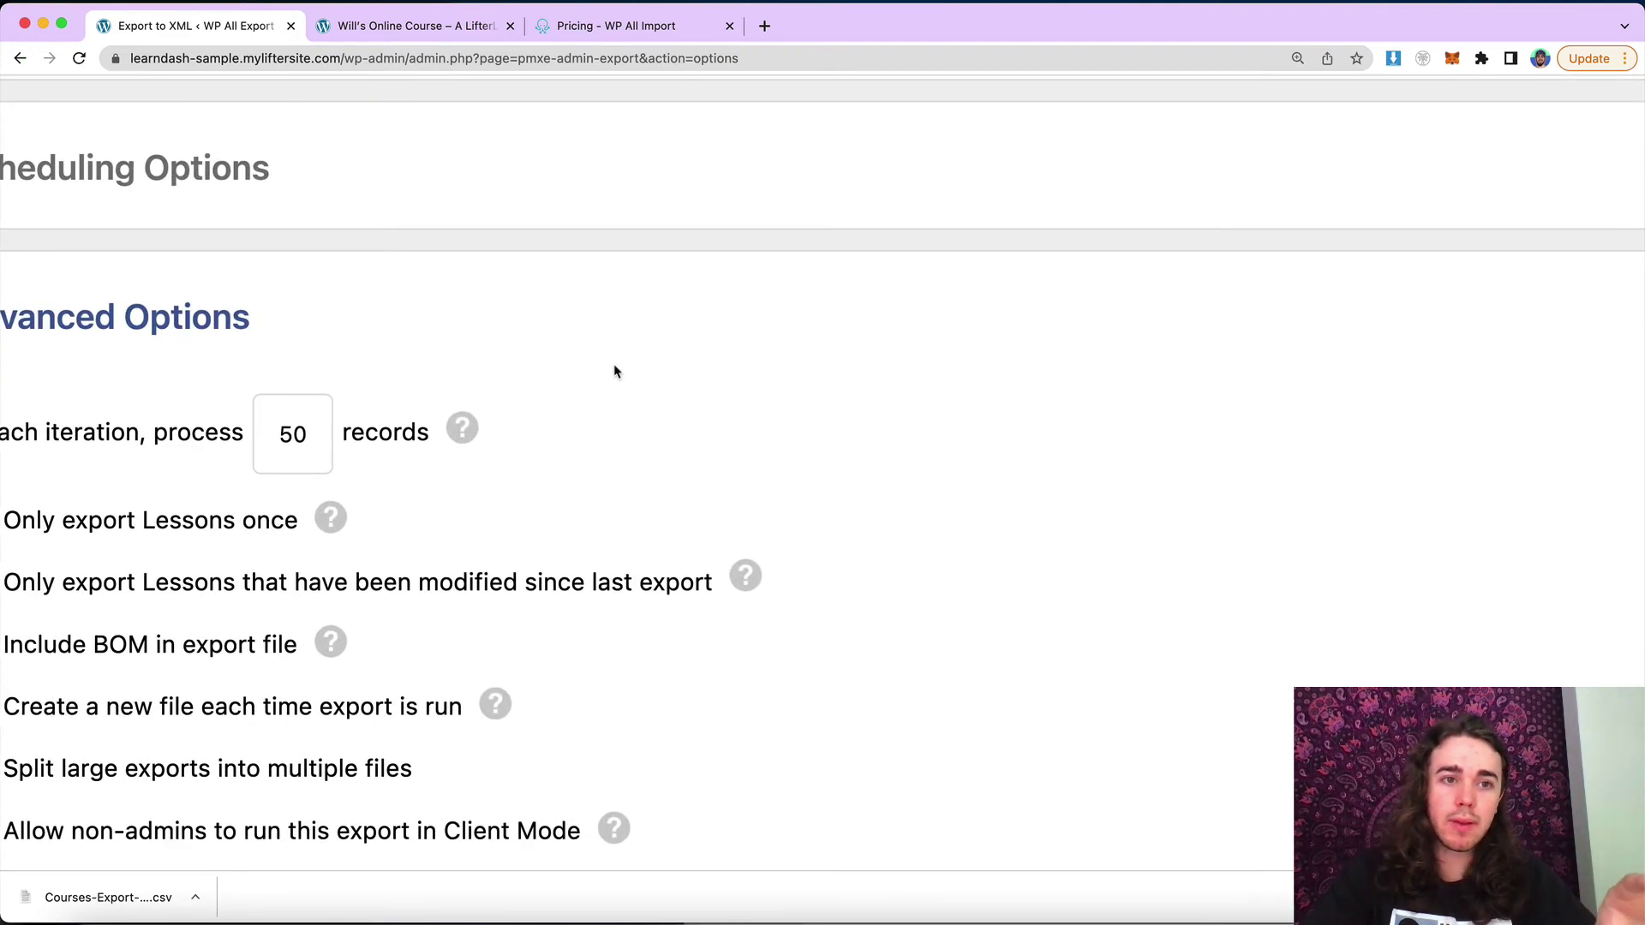
scroll(613, 371, down, 5)
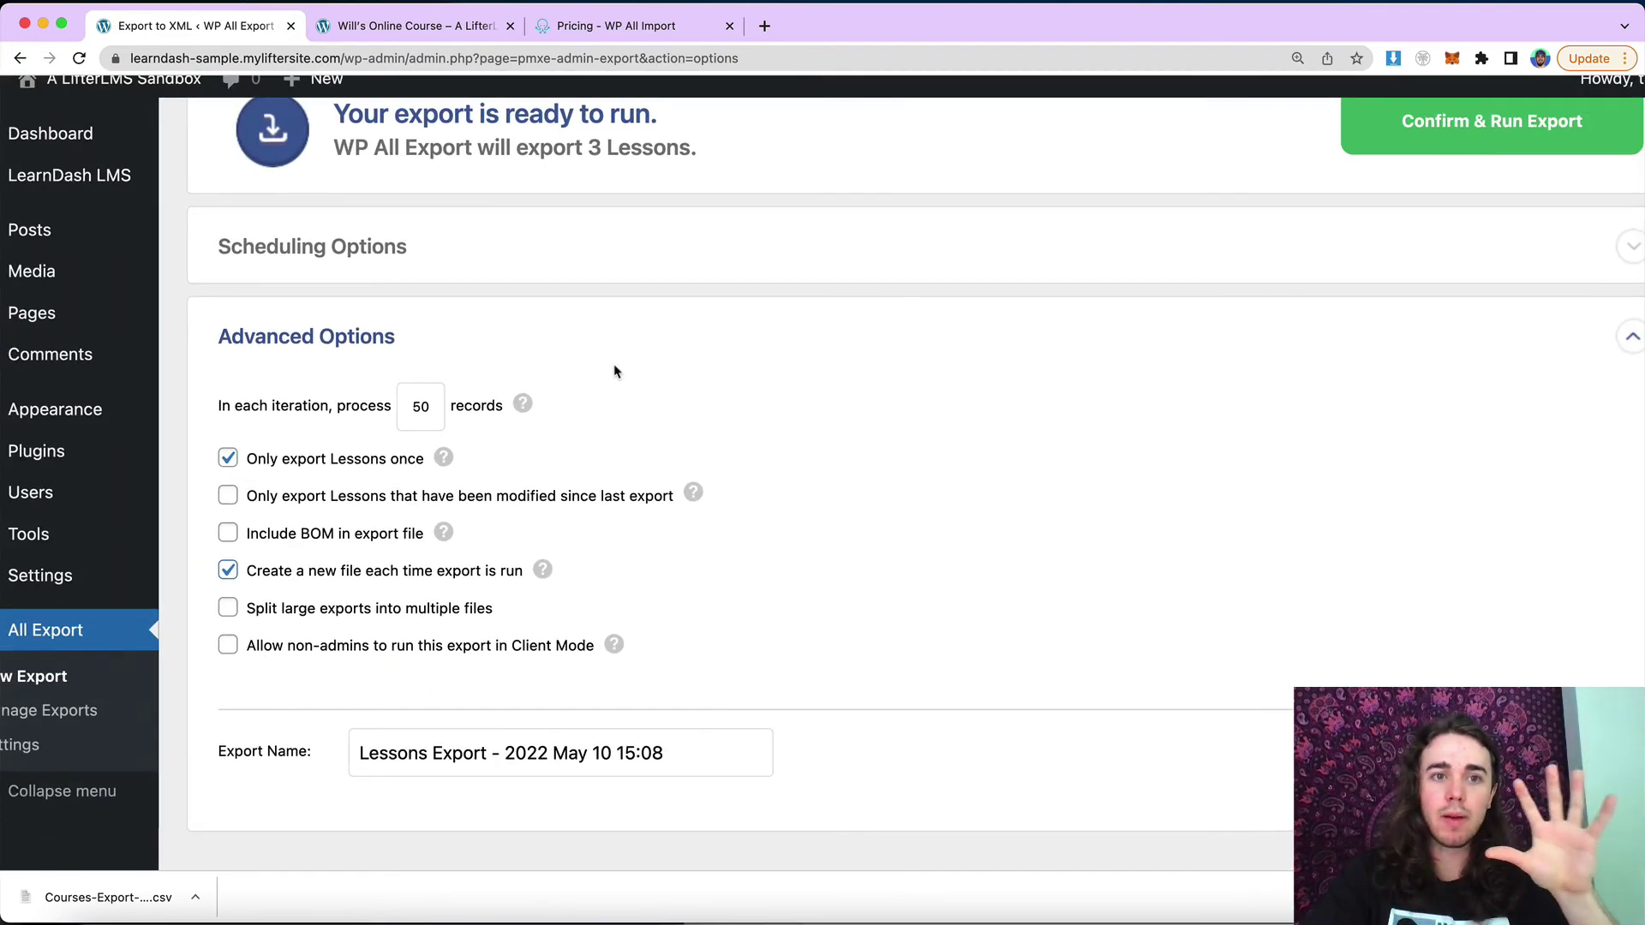
scroll(566, 417, down, 3)
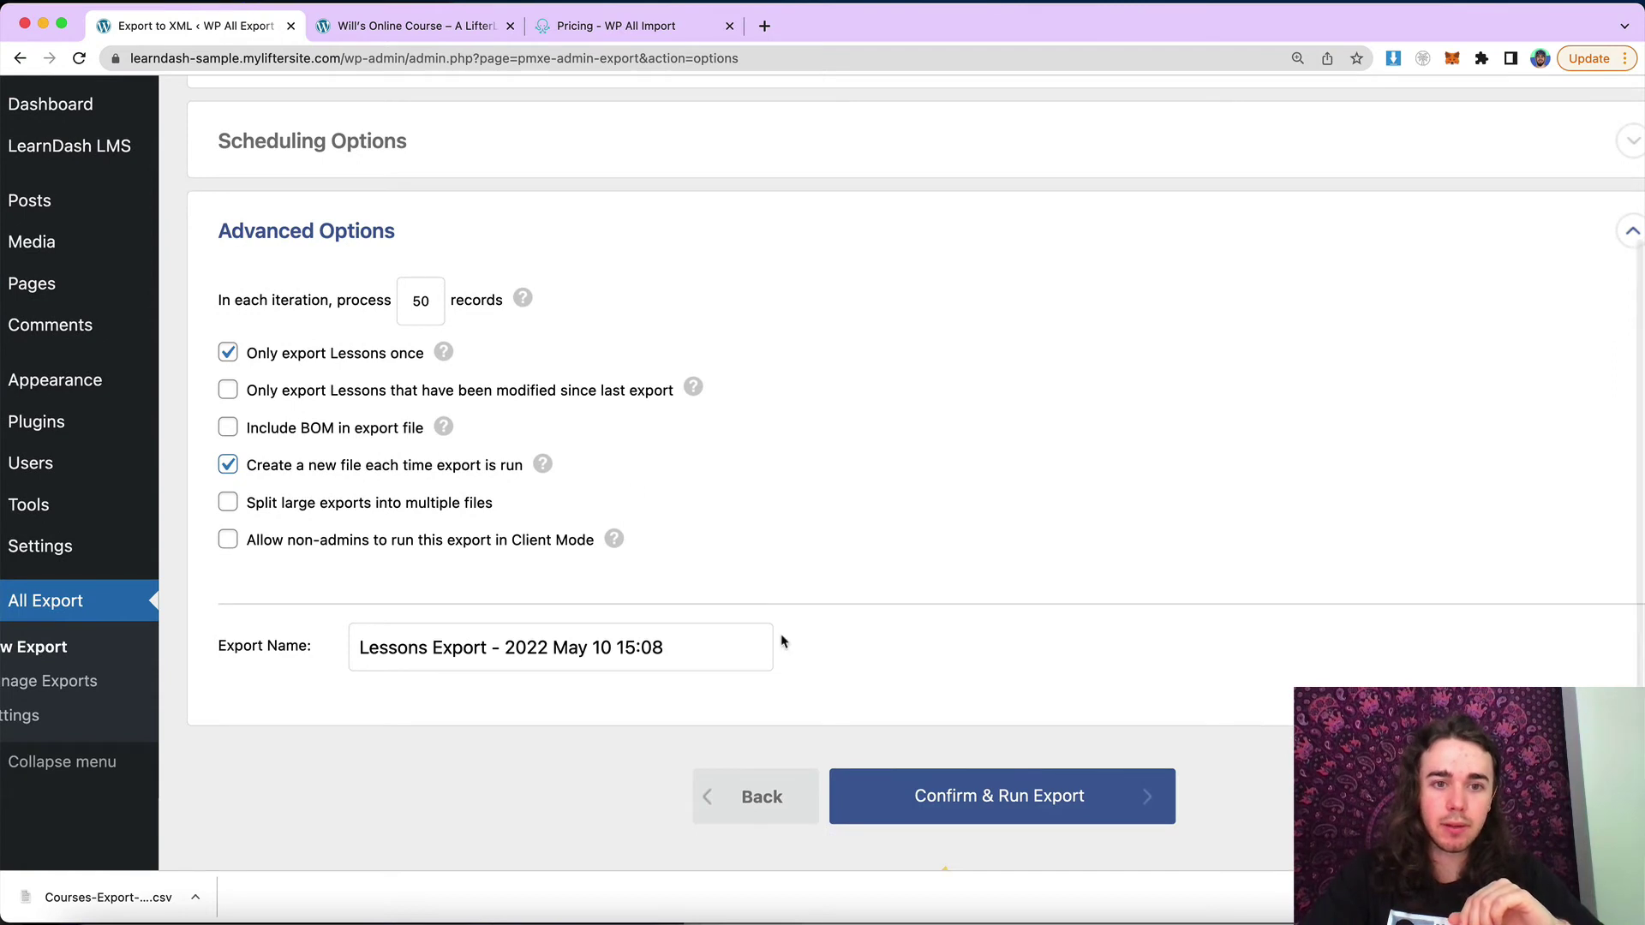
Run the Lessons export, download its CSV, and return to the Will's Online Course tab
click(972, 798)
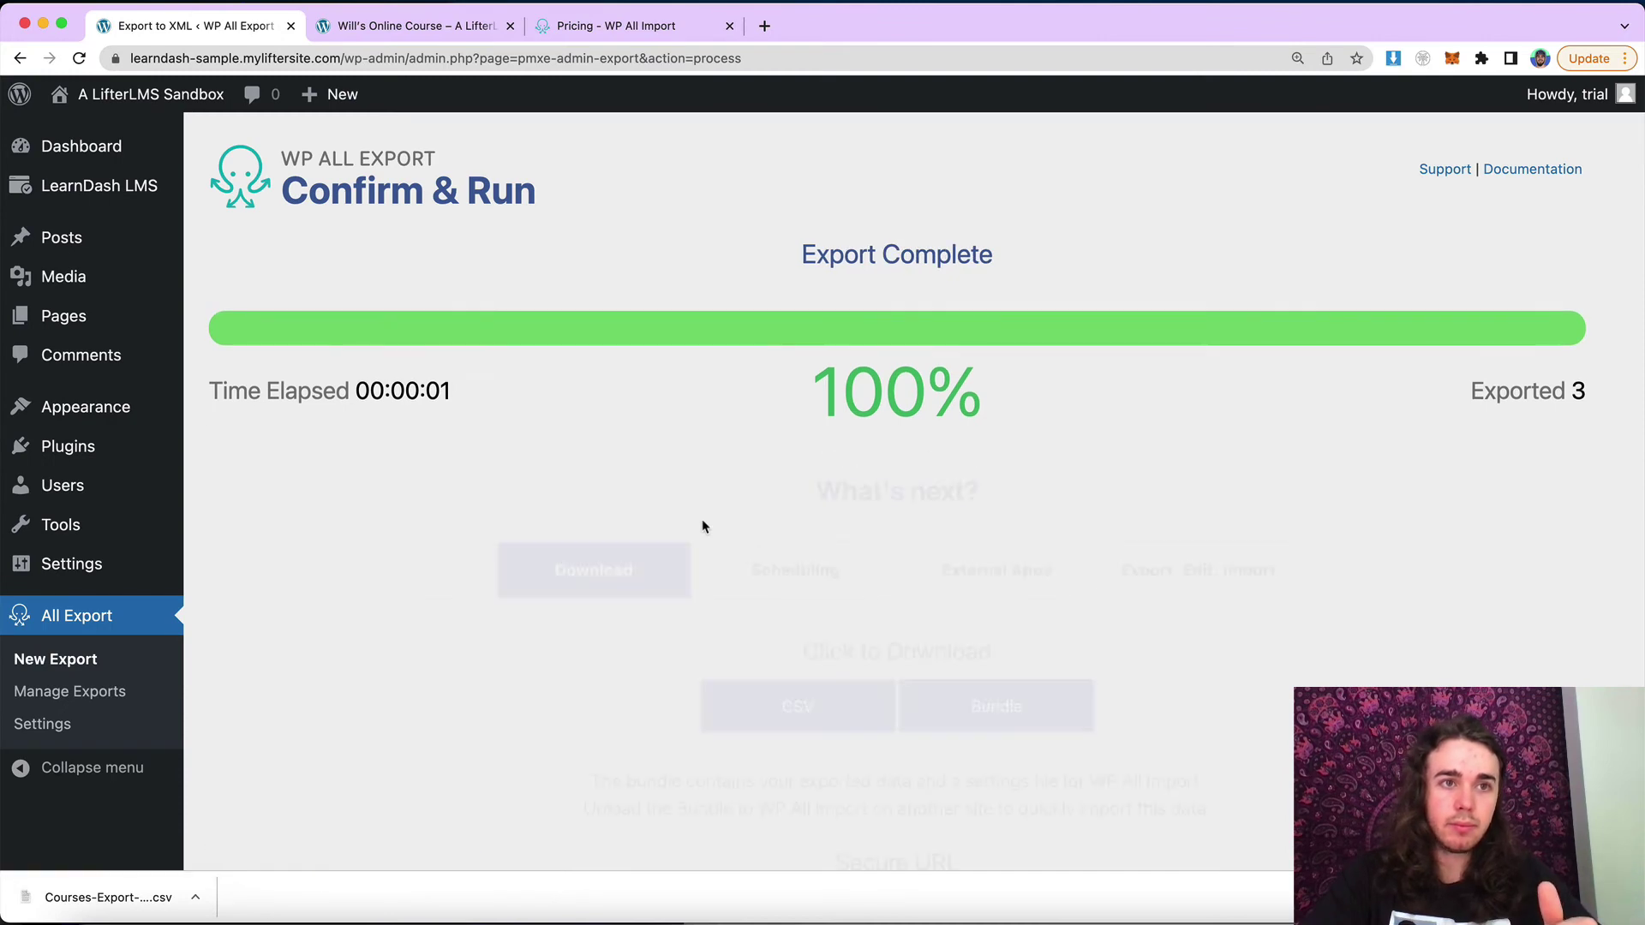
scroll(701, 525, down, 2)
click(791, 632)
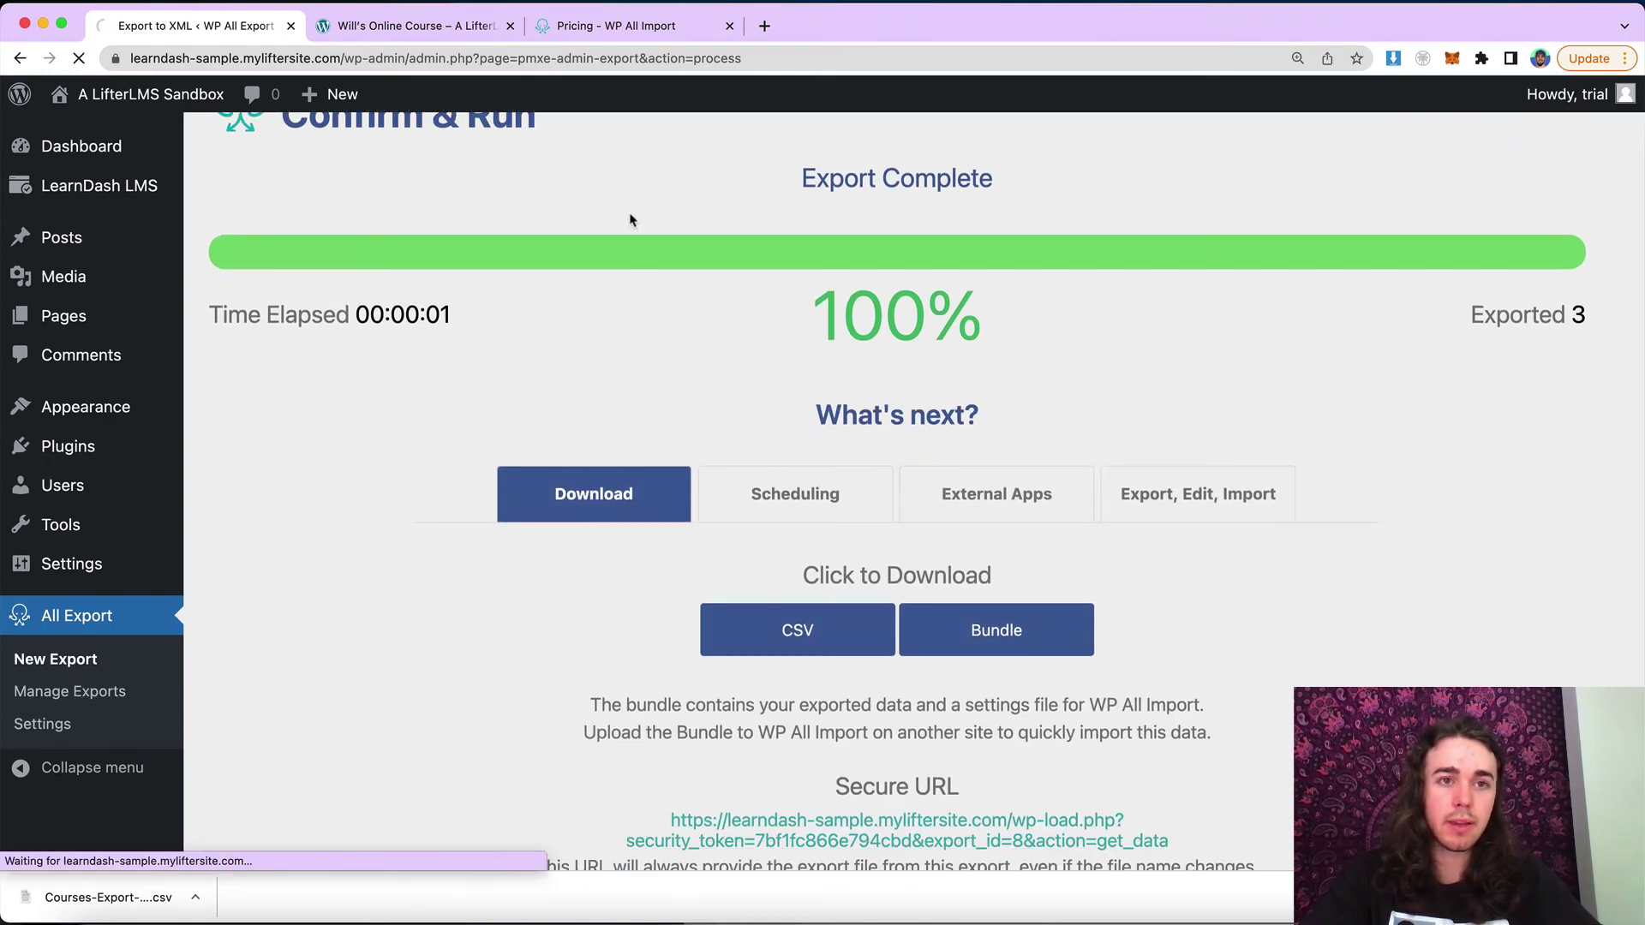
click(378, 28)
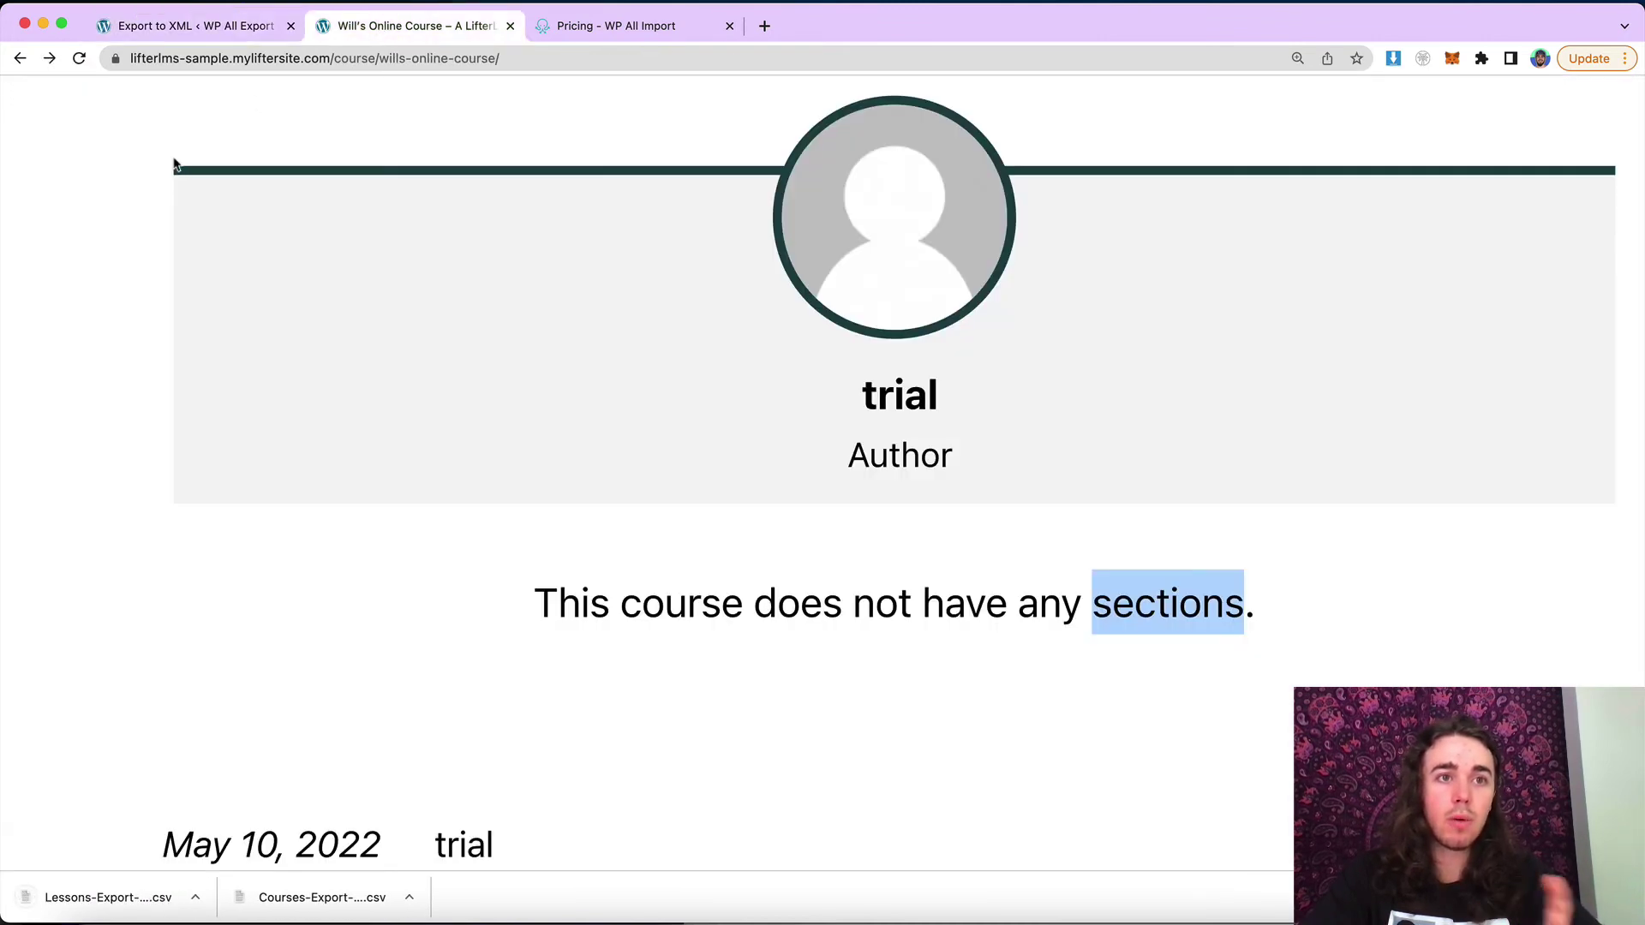
Go from the course page to the LifterLMS site's Dashboard and begin a New Import in All Import
scroll(174, 165, down, 5)
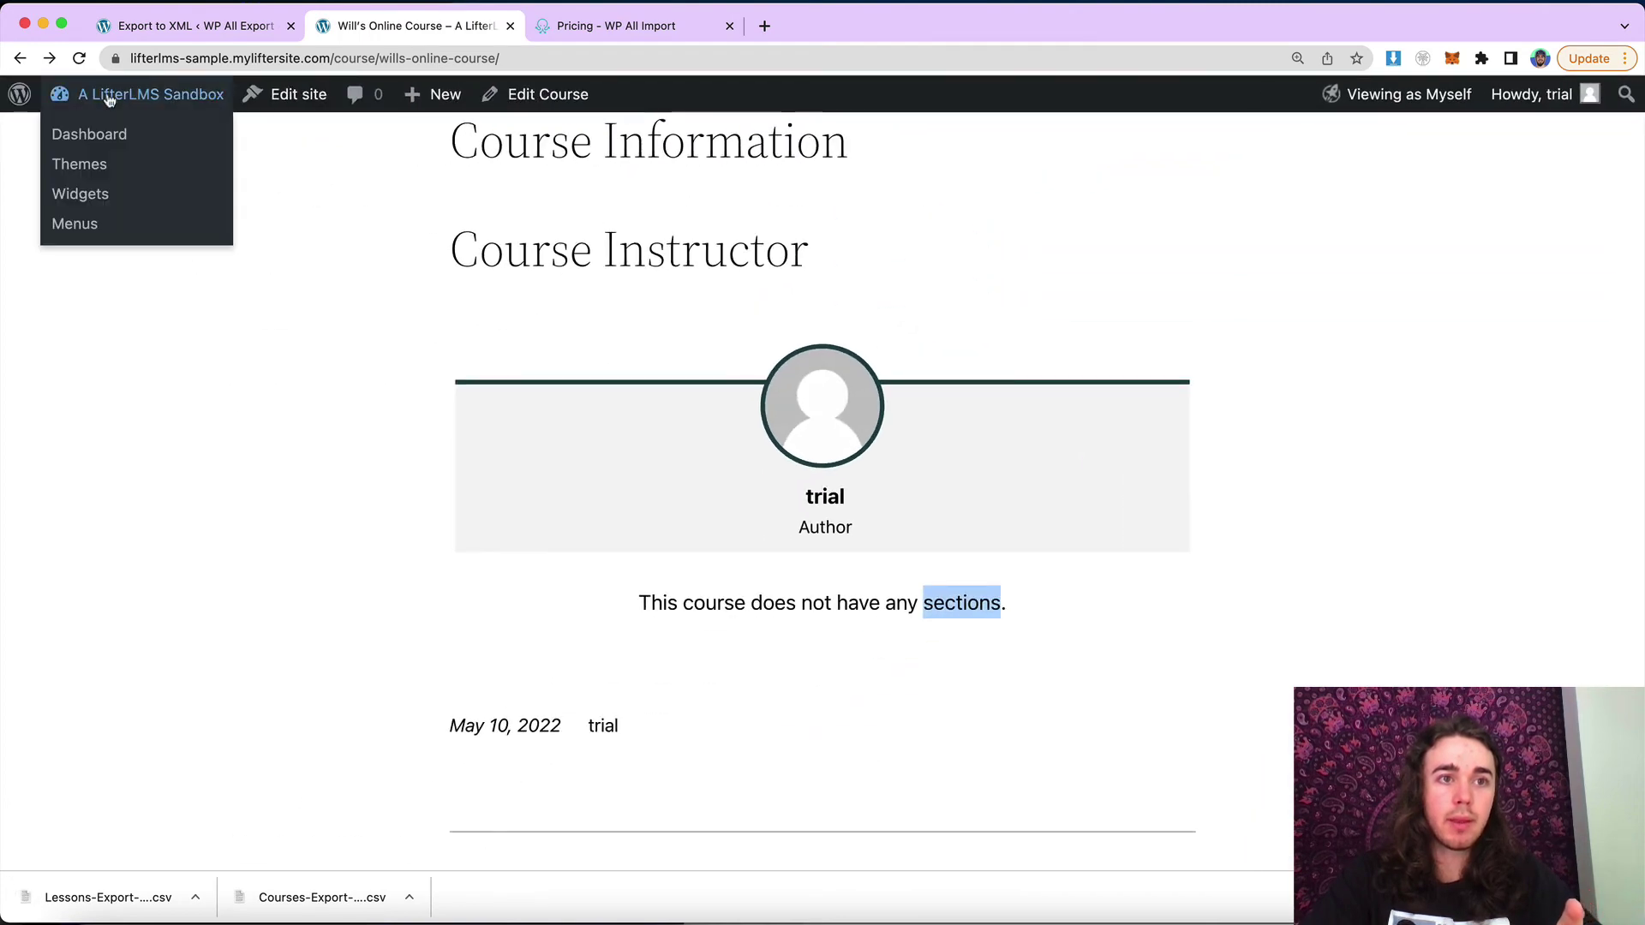
click(112, 98)
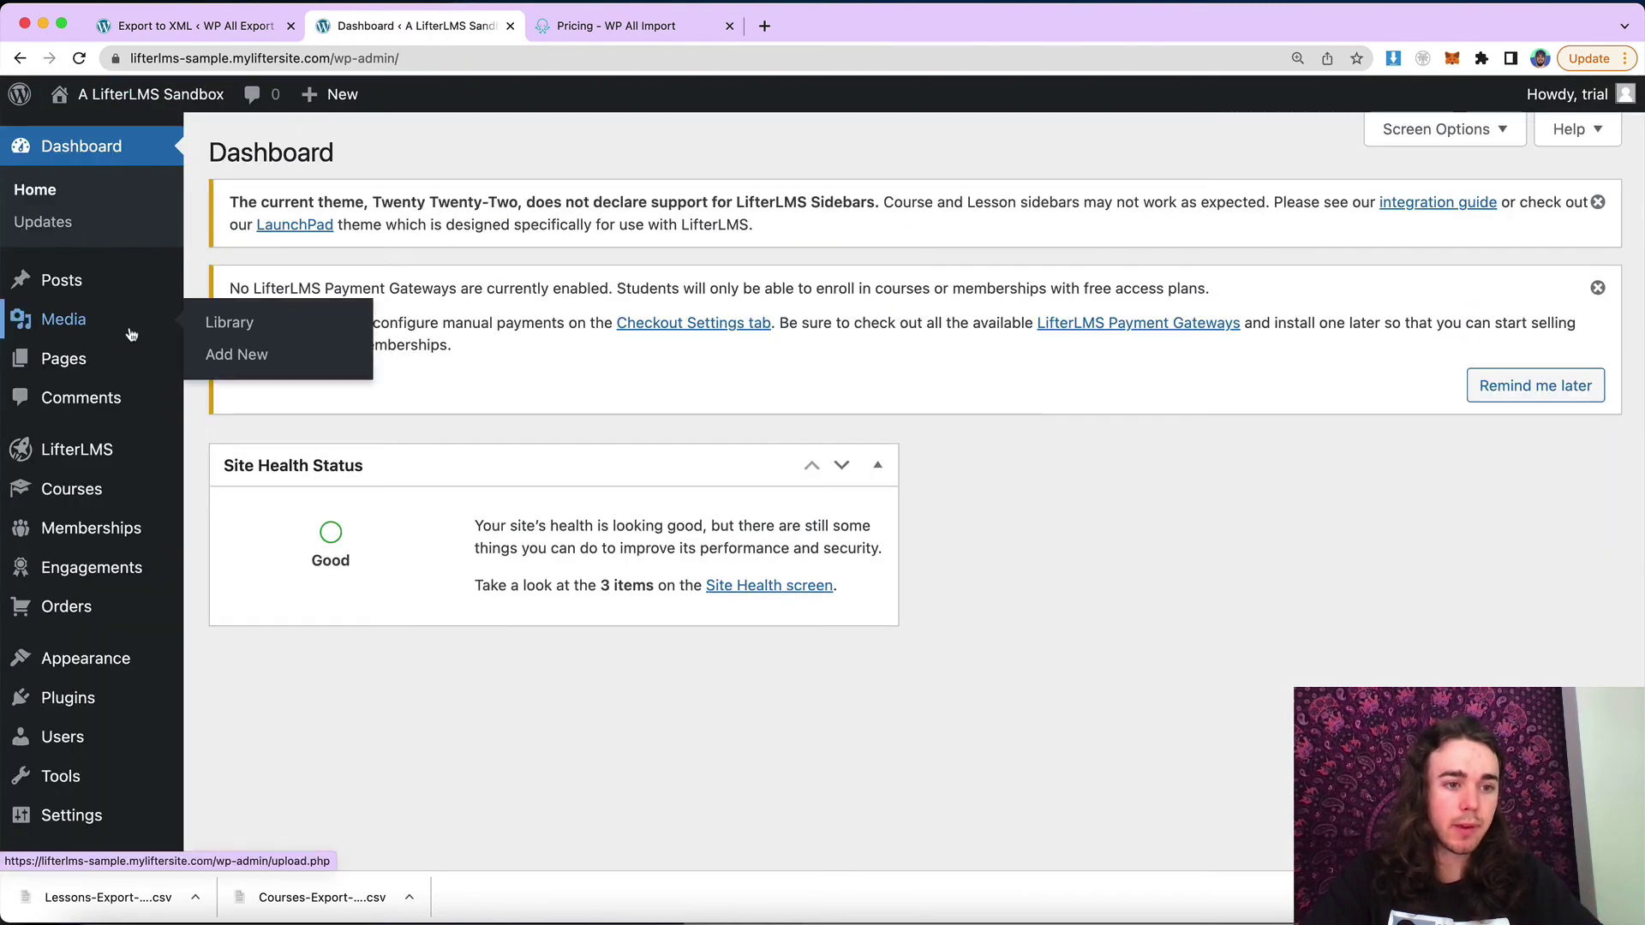
scroll(129, 334, down, 2)
mouse_move(69, 809)
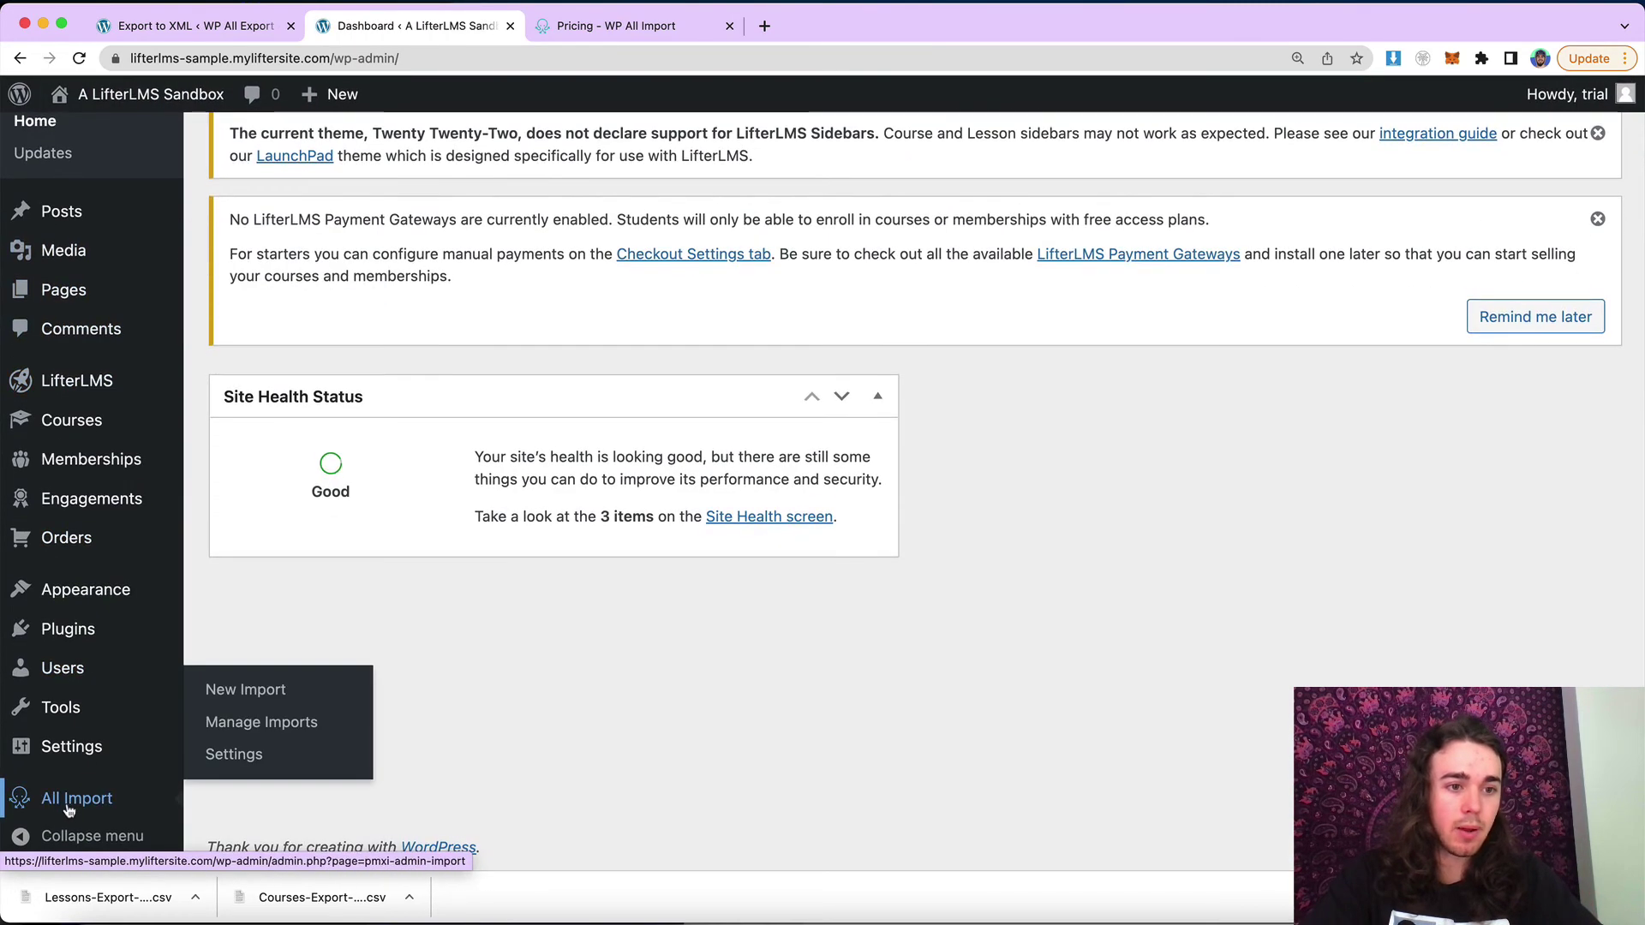
click(243, 688)
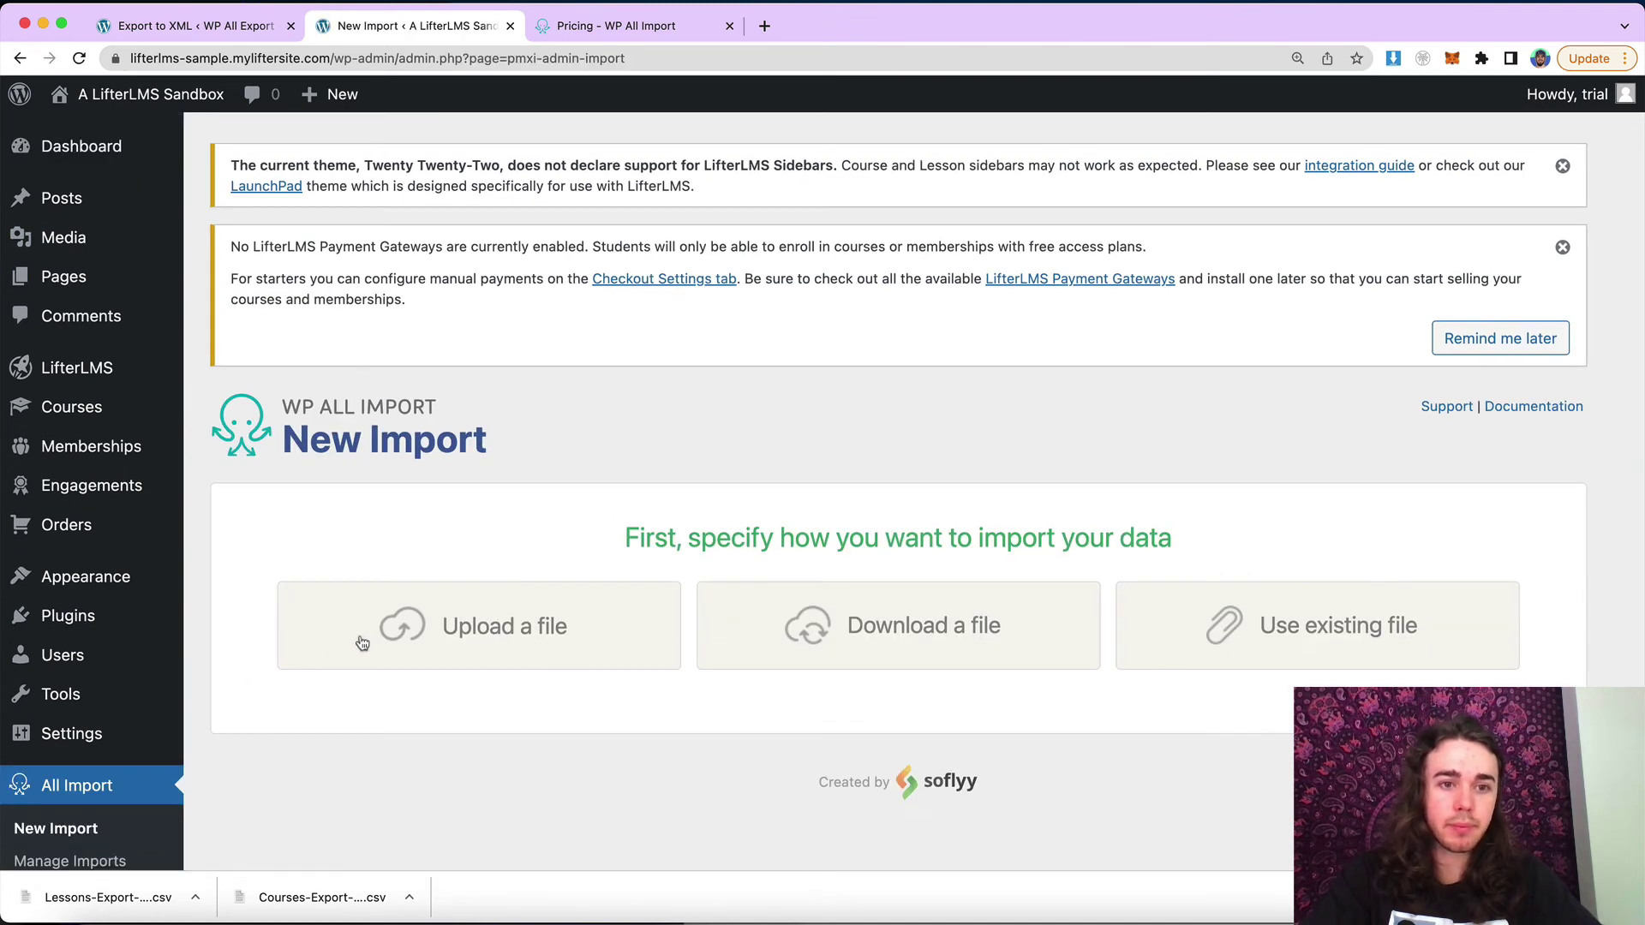
Upload Lessons-Export-2022-May-10-1508-1.csv and set it to create new Lessons
click(362, 643)
click(467, 370)
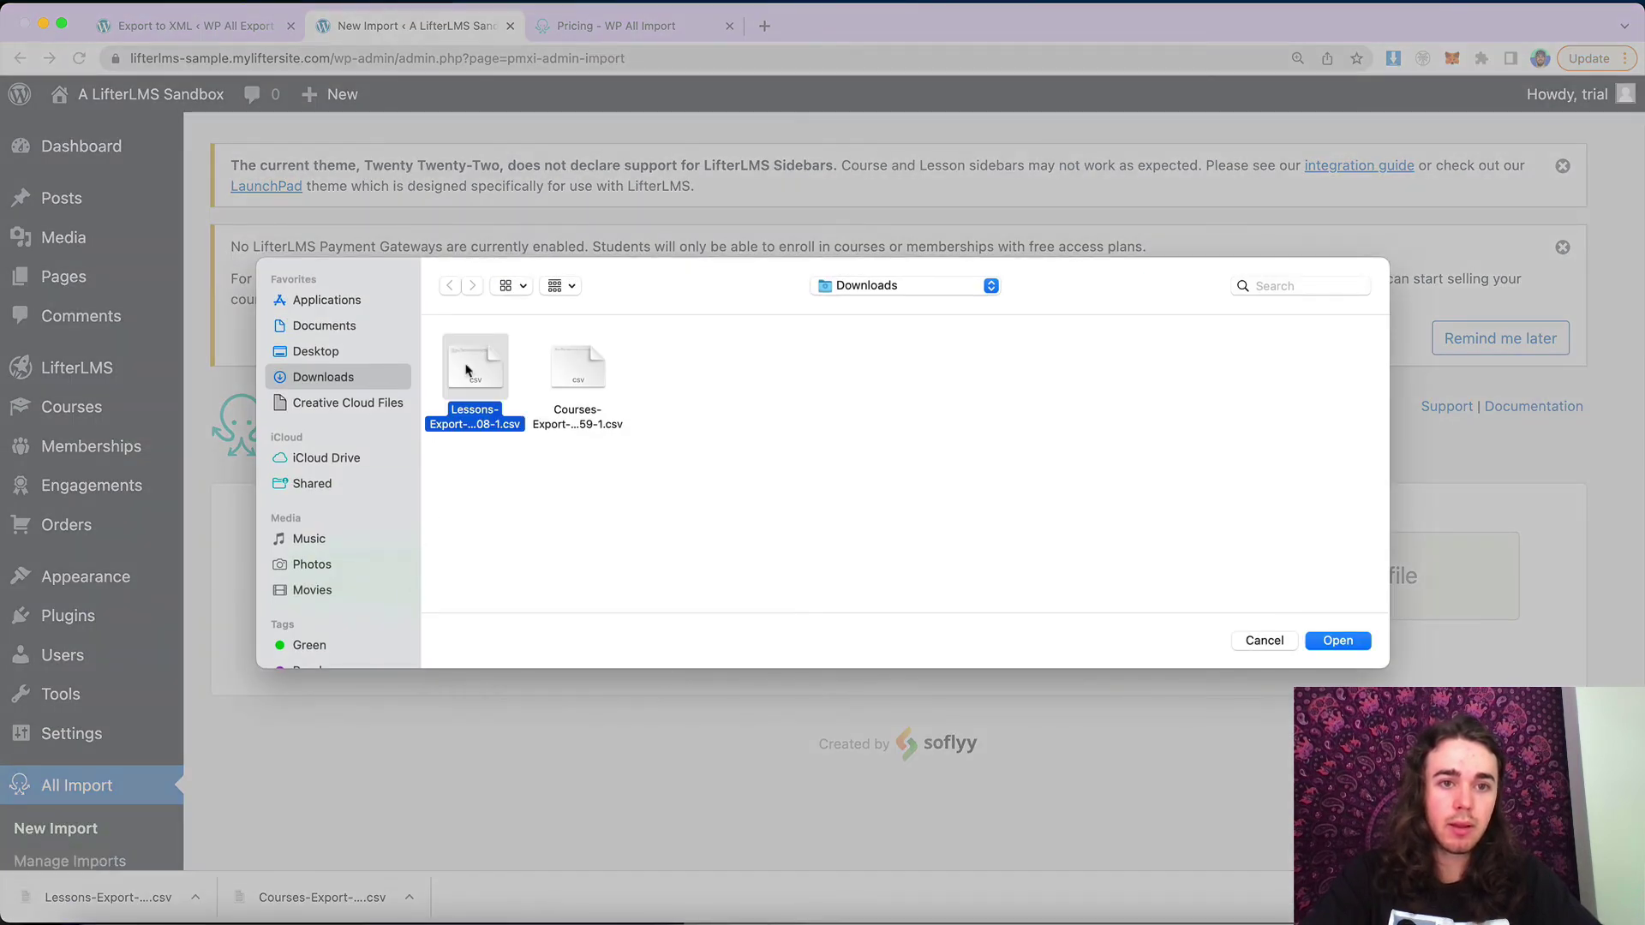
double_click(467, 370)
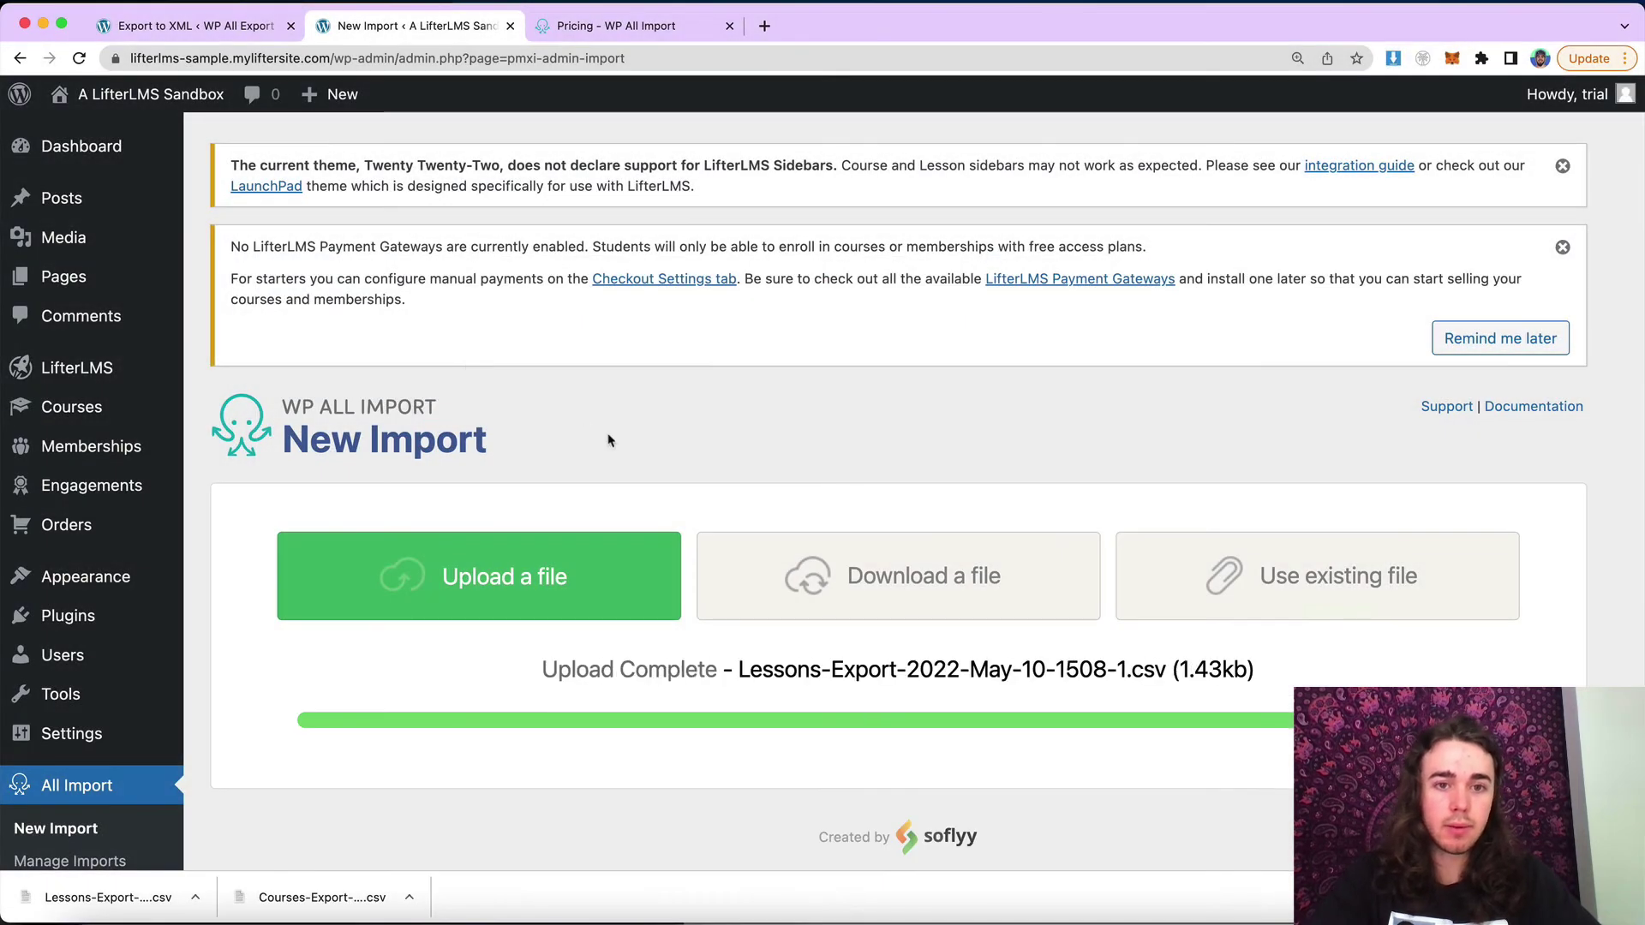
scroll(609, 441, down, 2)
scroll(609, 440, down, 5)
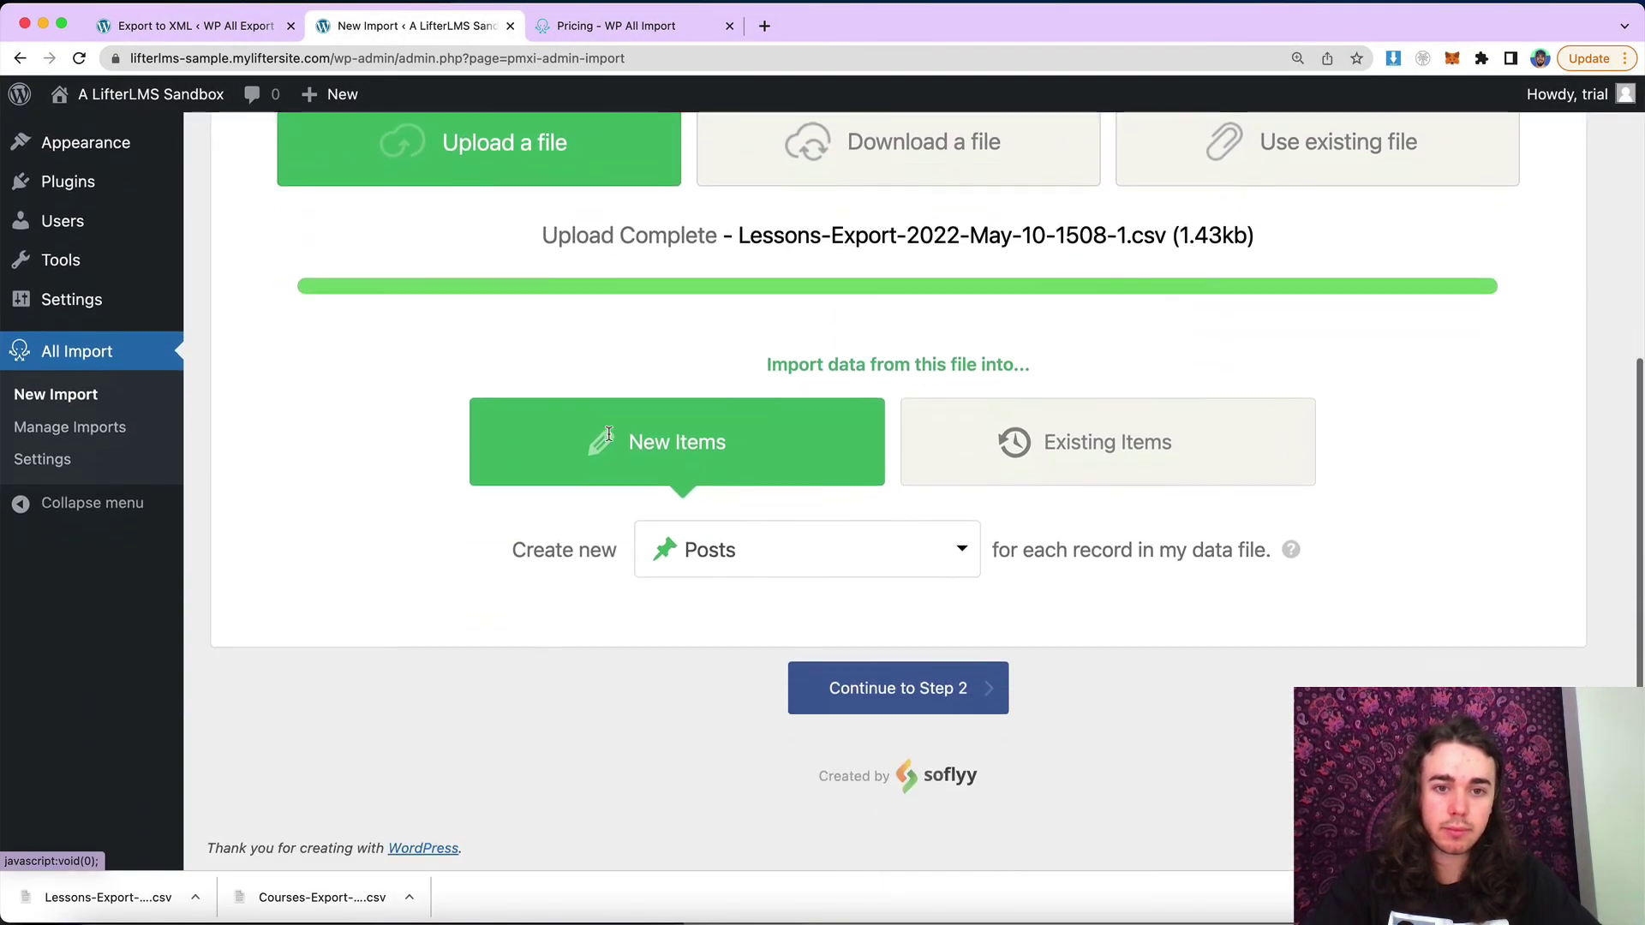
click(733, 570)
scroll(731, 569, down, 6)
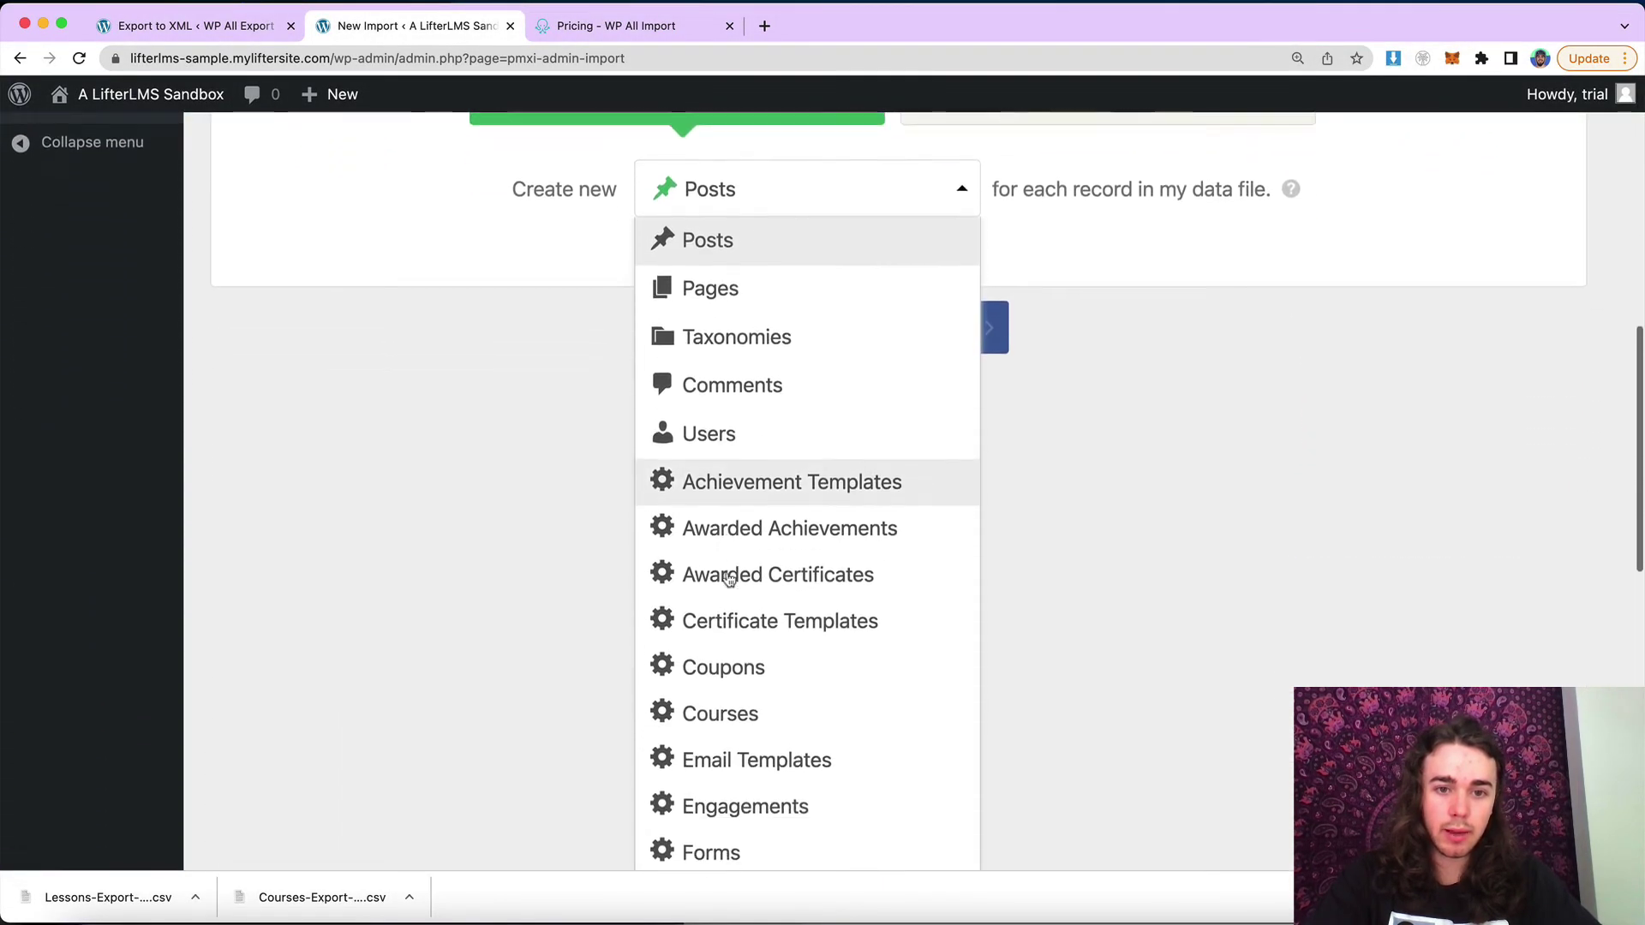
click(735, 766)
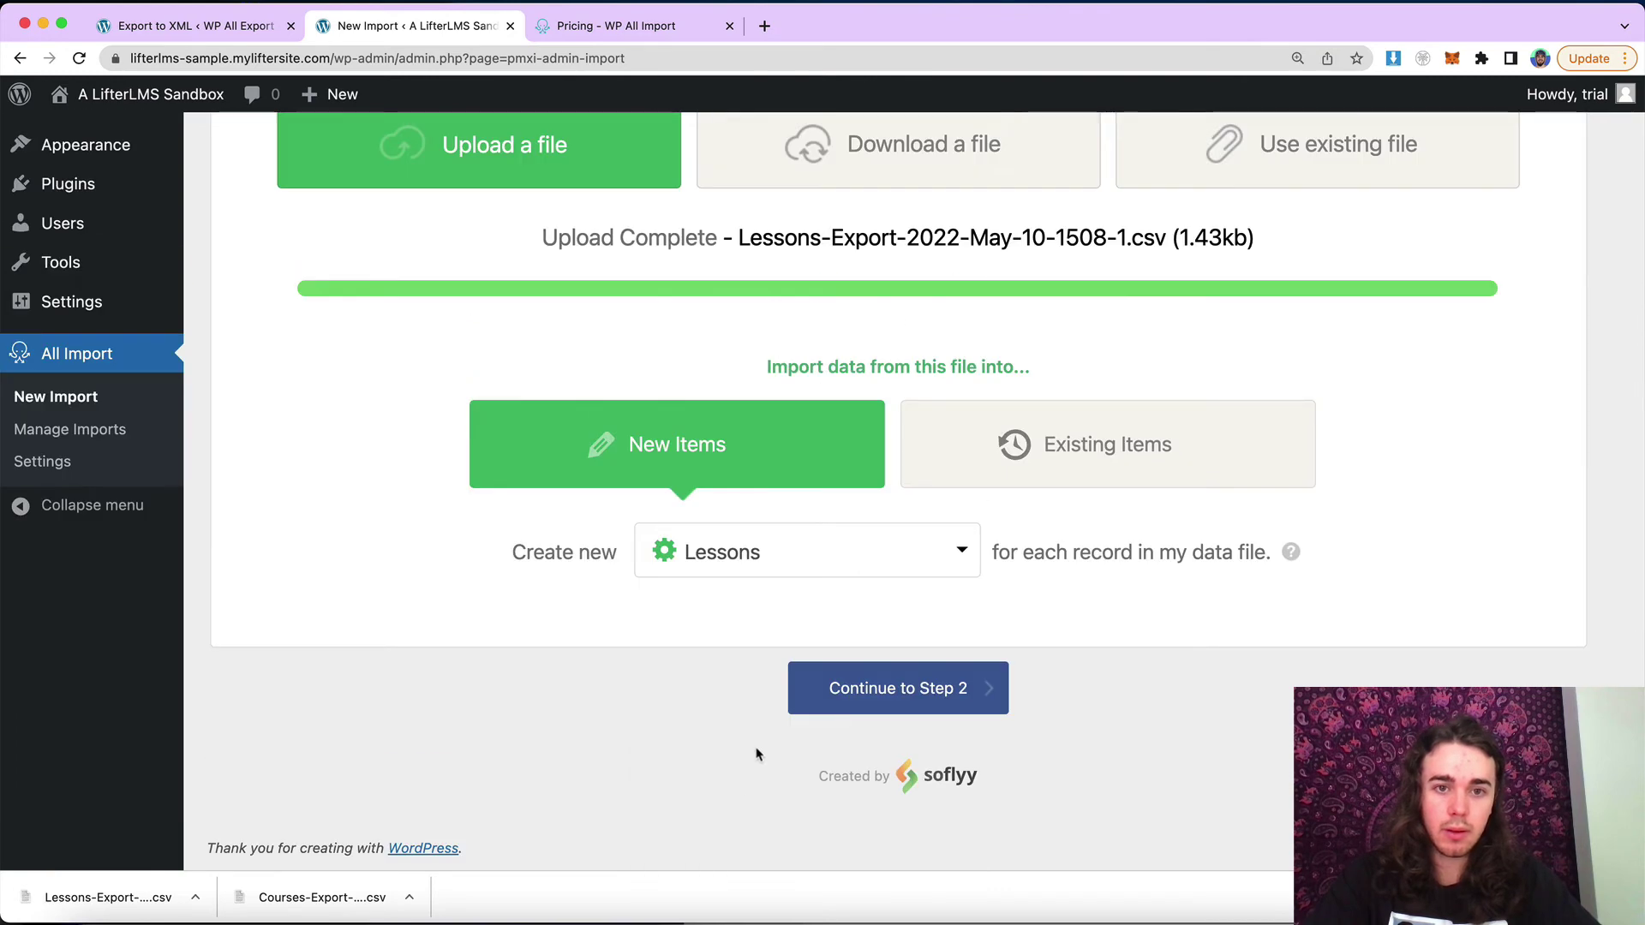
Continue past the review of the file's 3 rows to the Drag & Drop mapping step
click(828, 697)
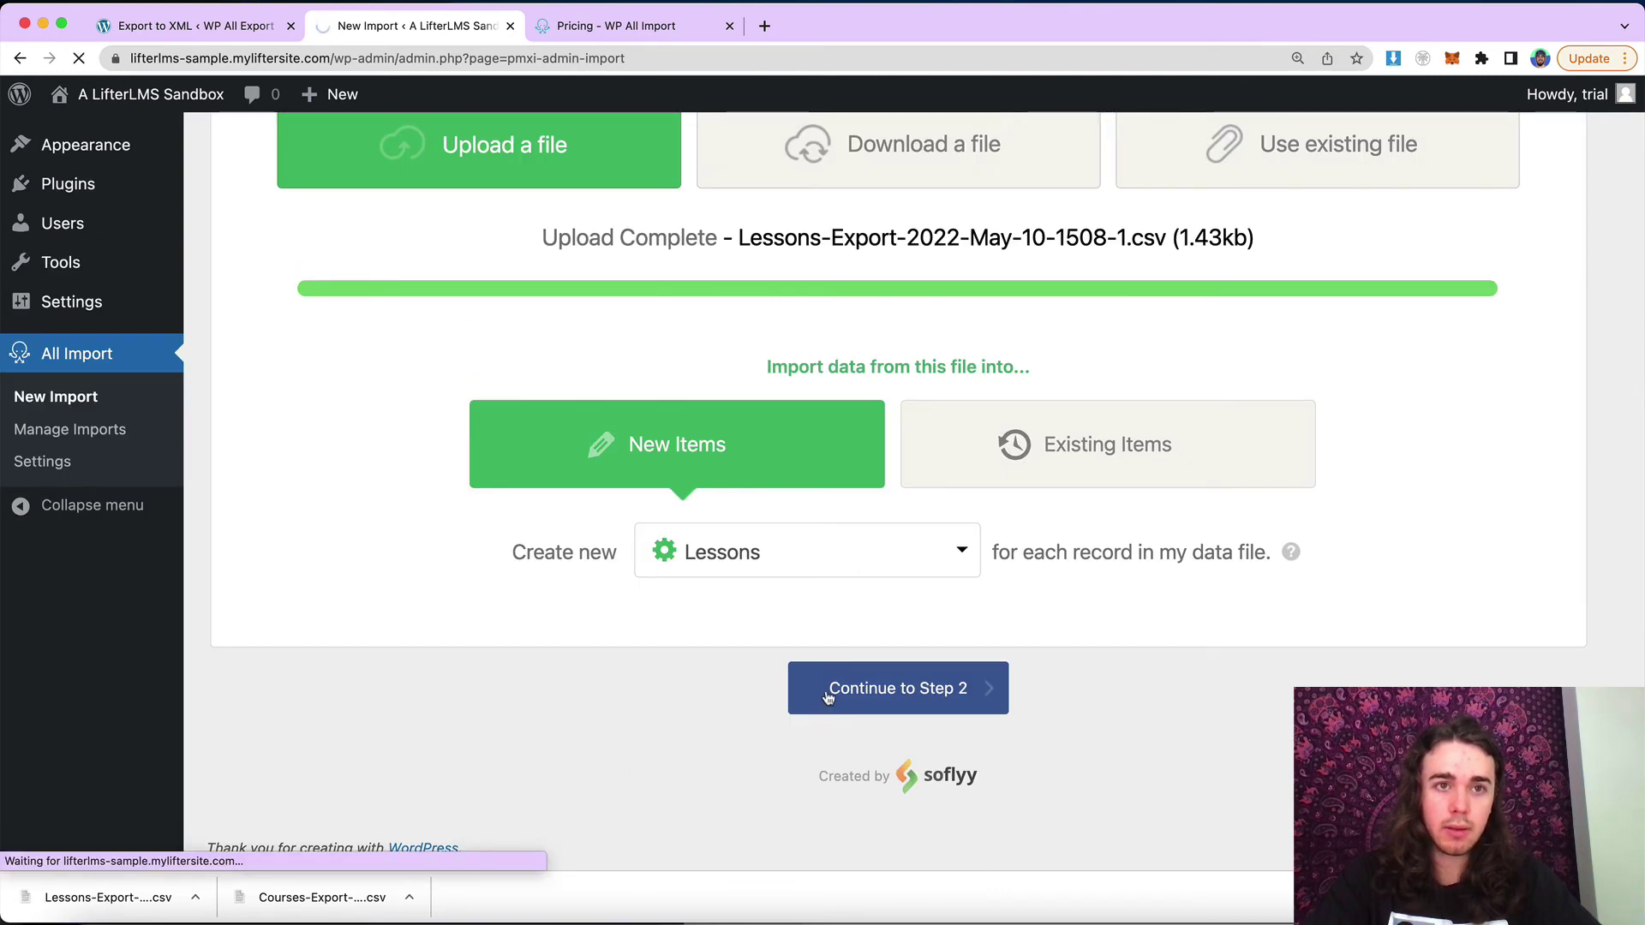
scroll(640, 615, down, 5)
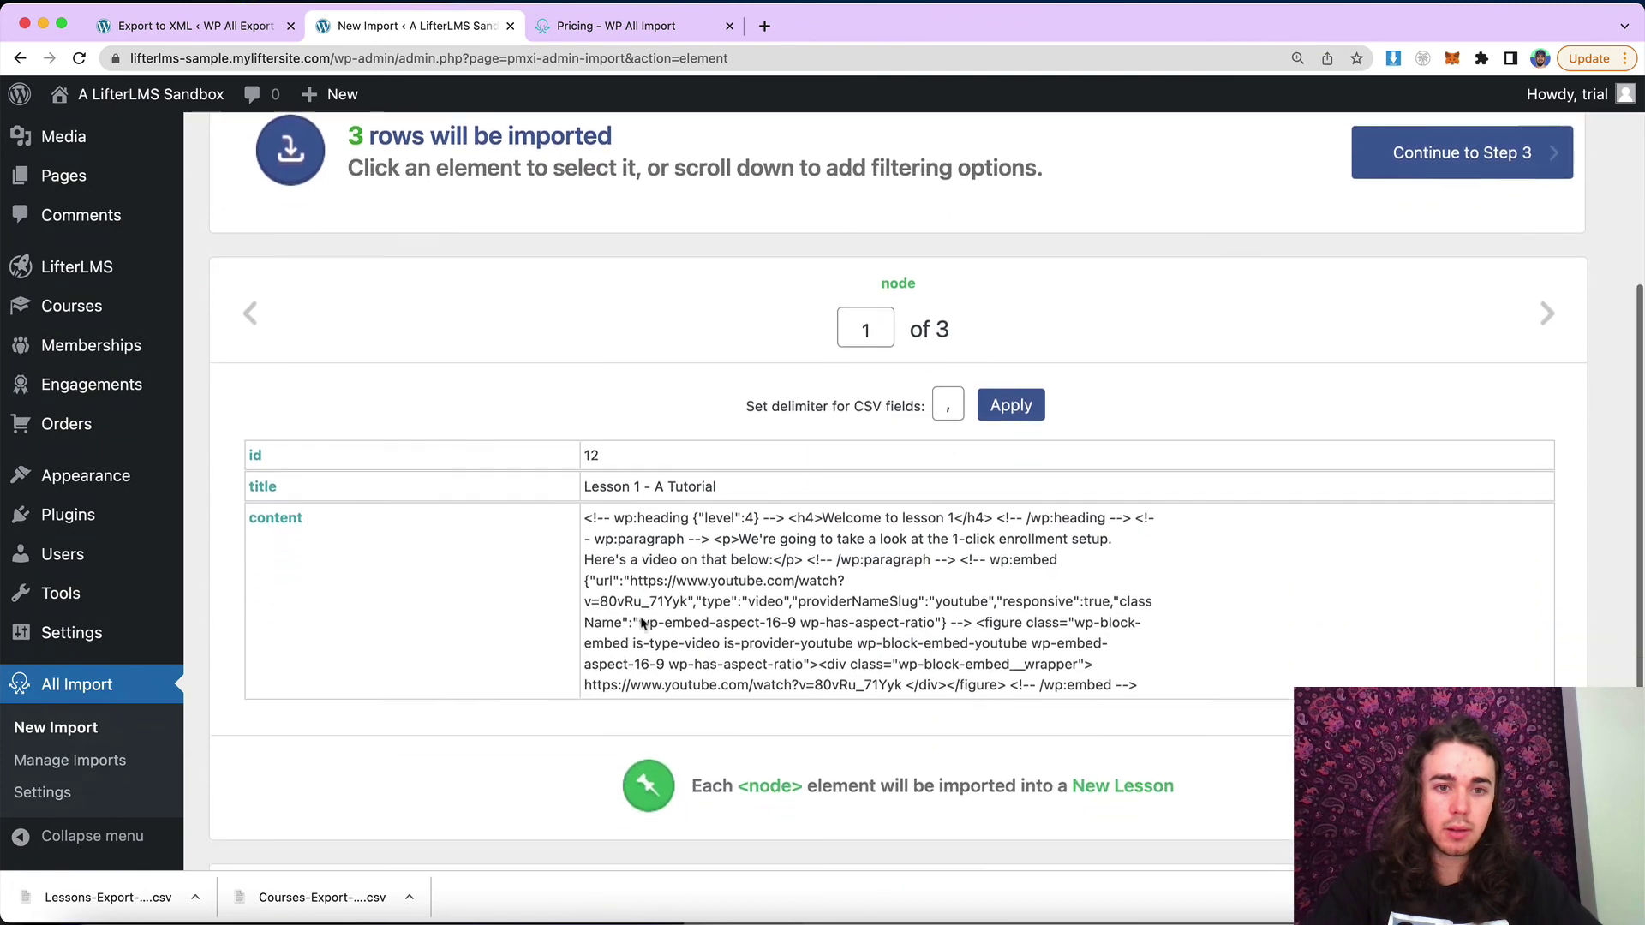
scroll(640, 622, down, 1)
scroll(727, 356, up, 3)
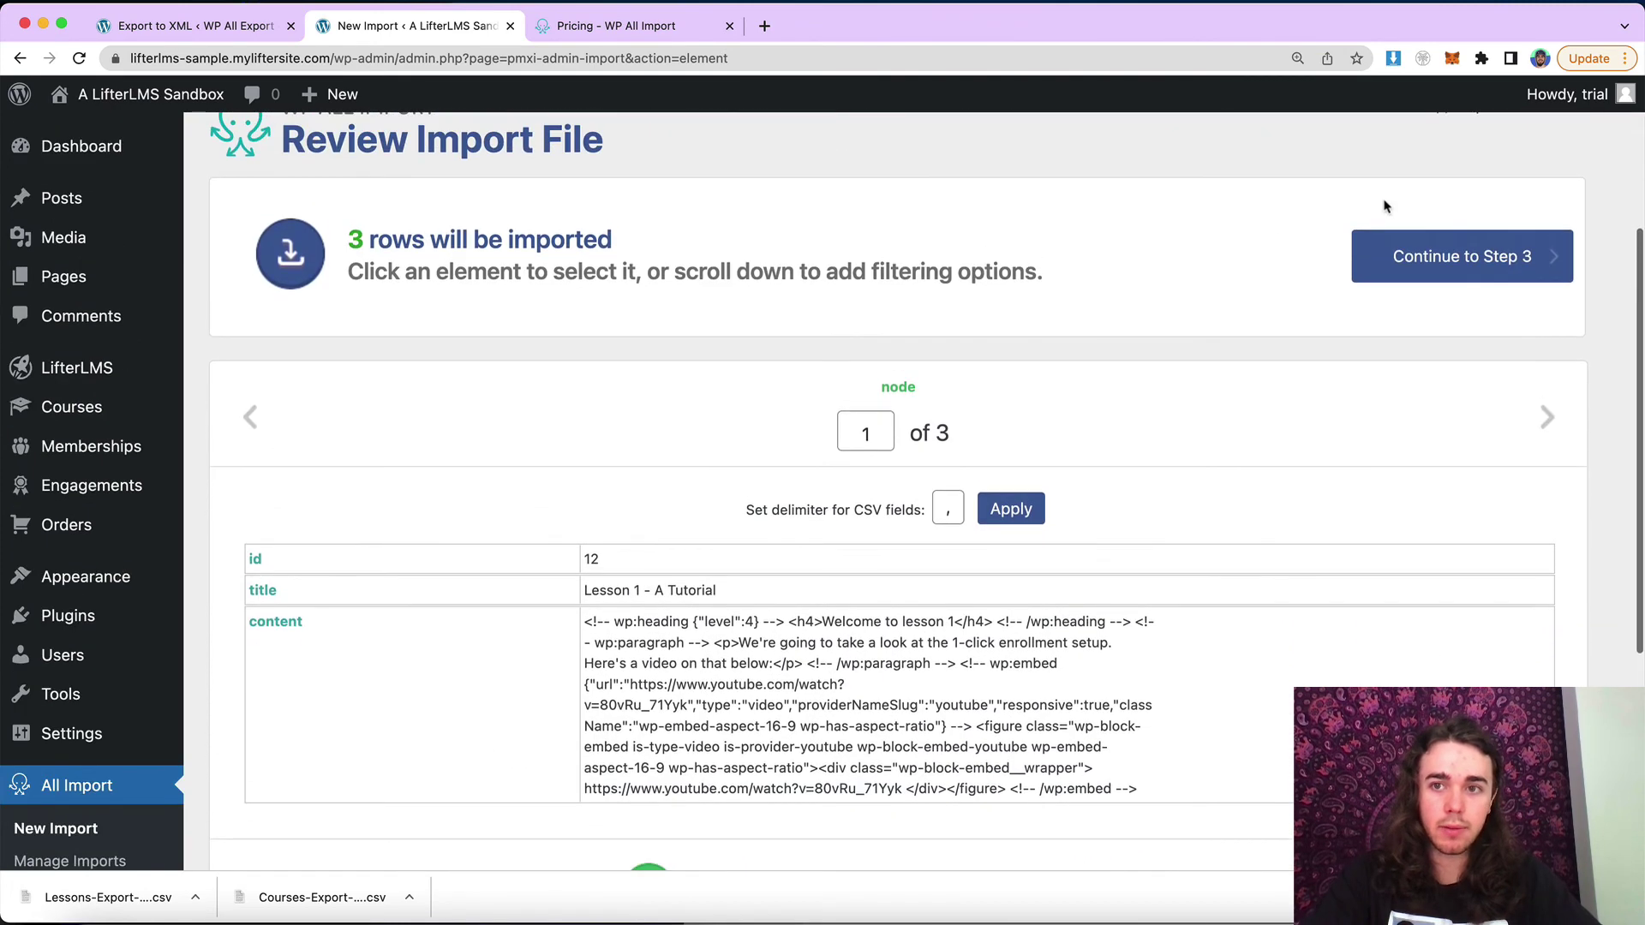
click(1460, 259)
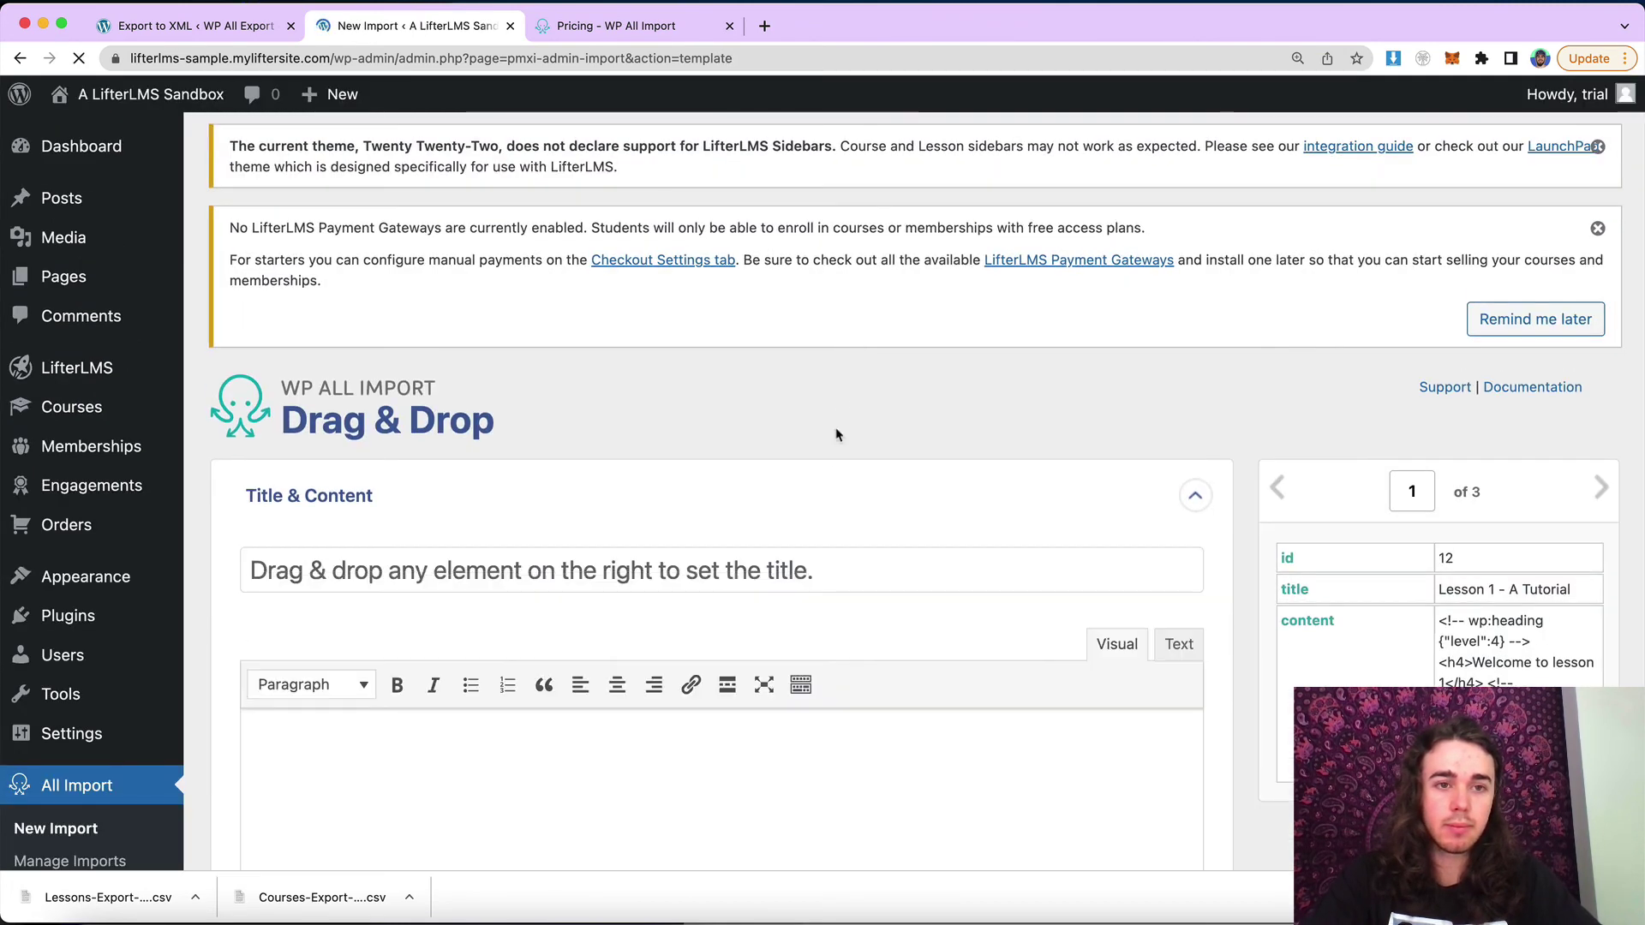
Drag the export's title data into the lesson title field
scroll(830, 471, down, 2)
drag(1294, 467, 1288, 474)
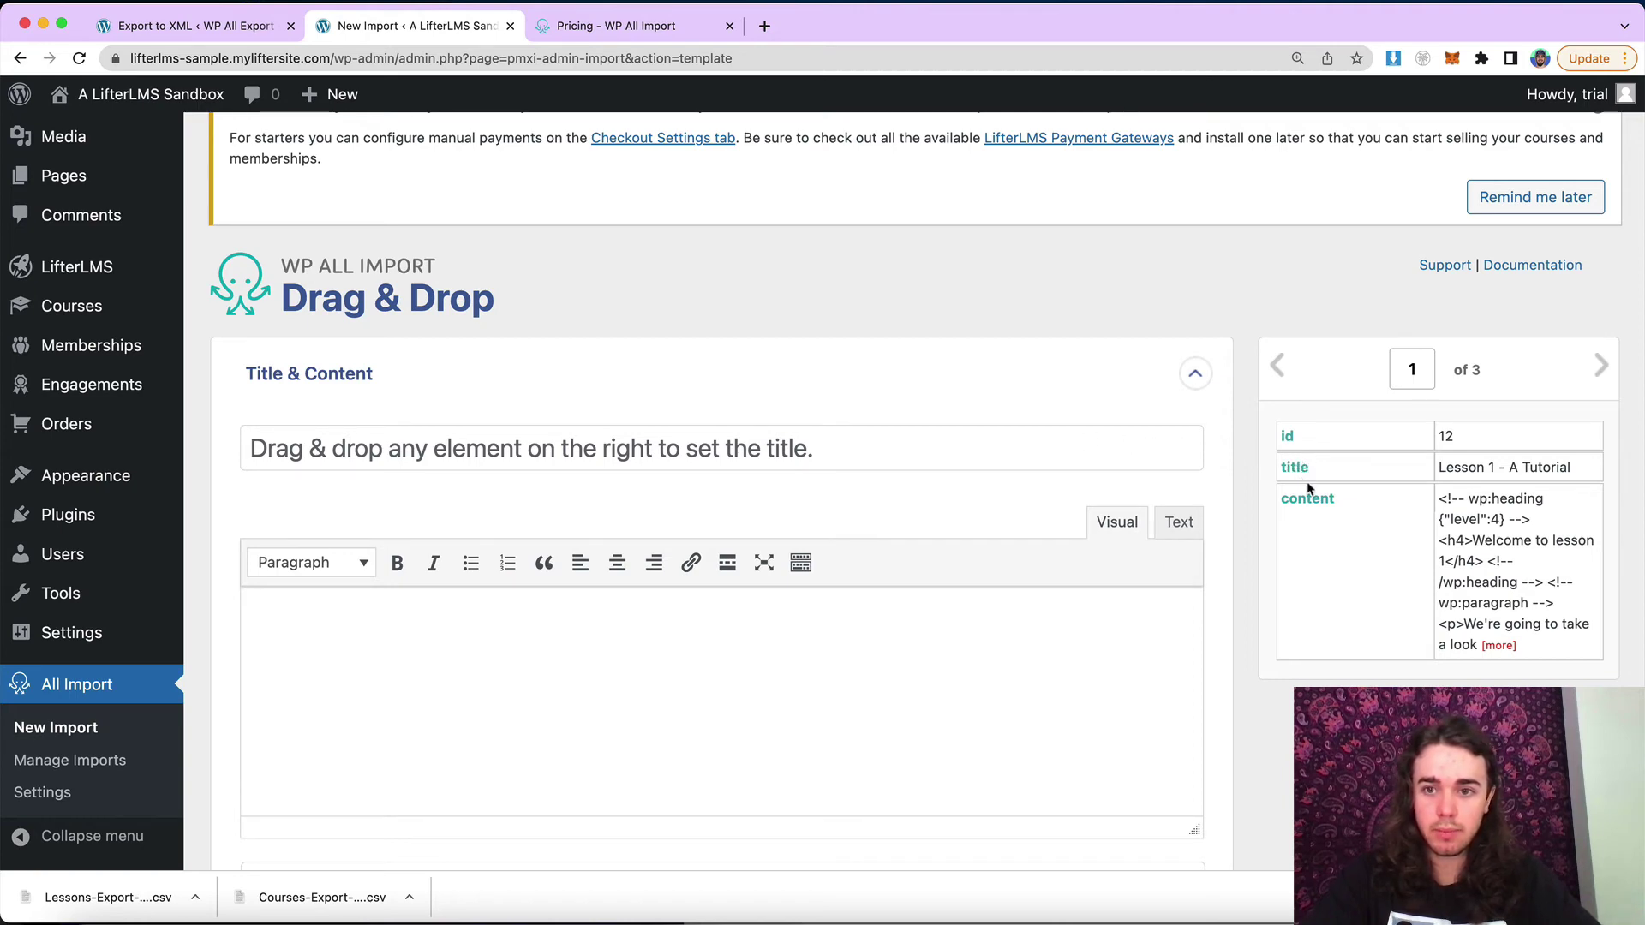
drag(1247, 470, 1114, 449)
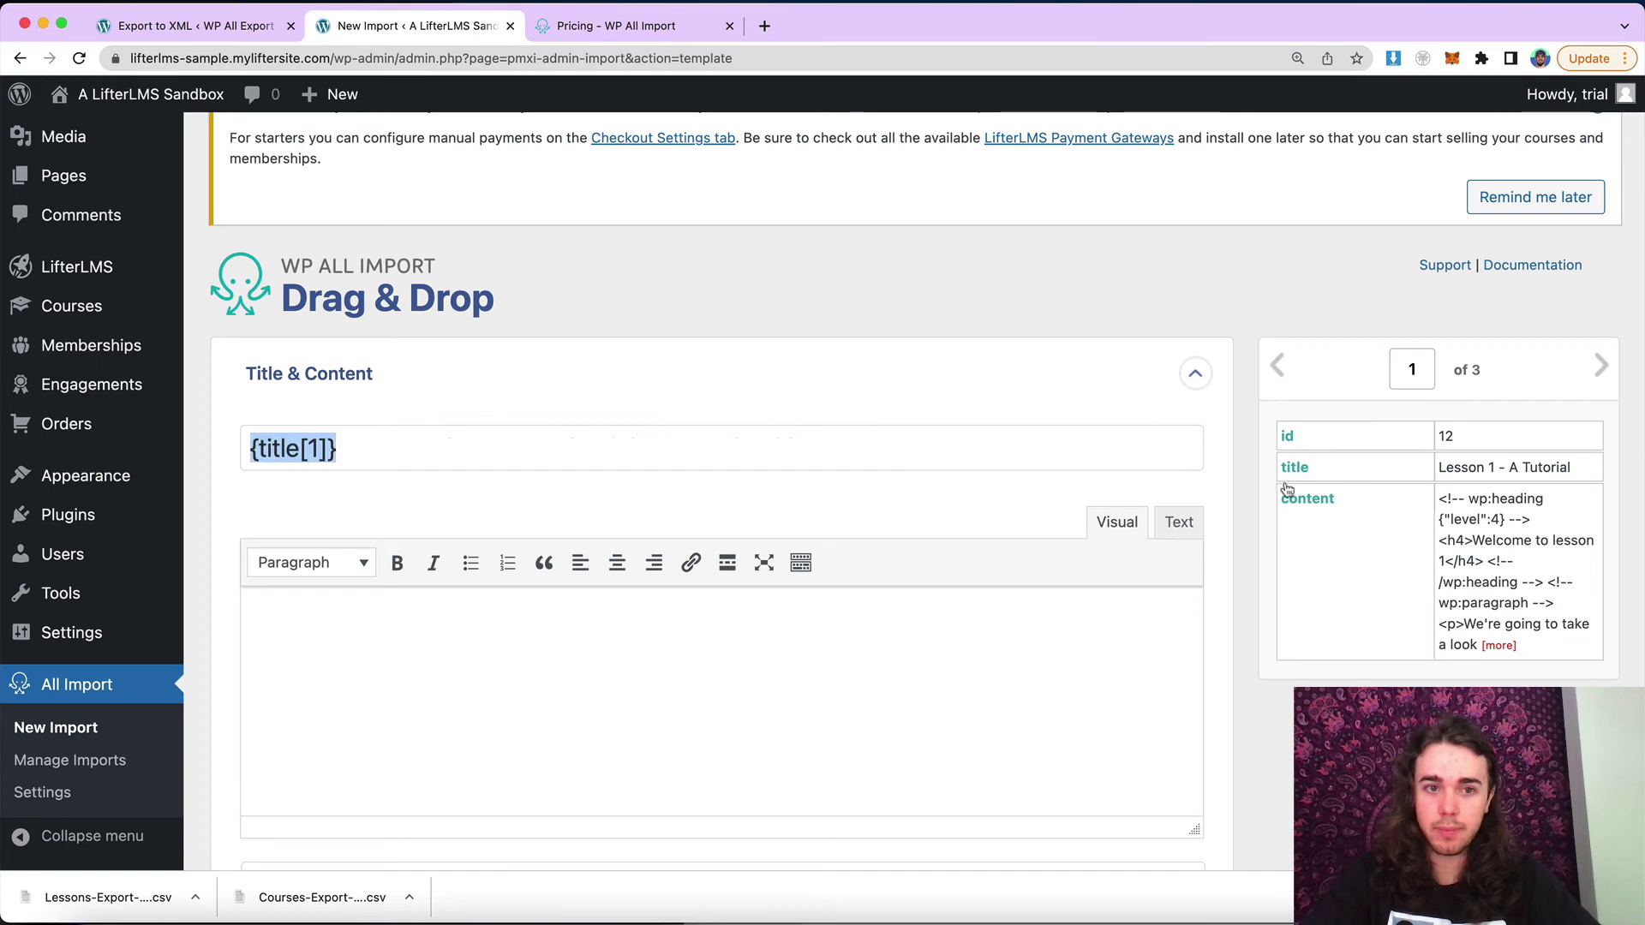
drag(1308, 499, 946, 646)
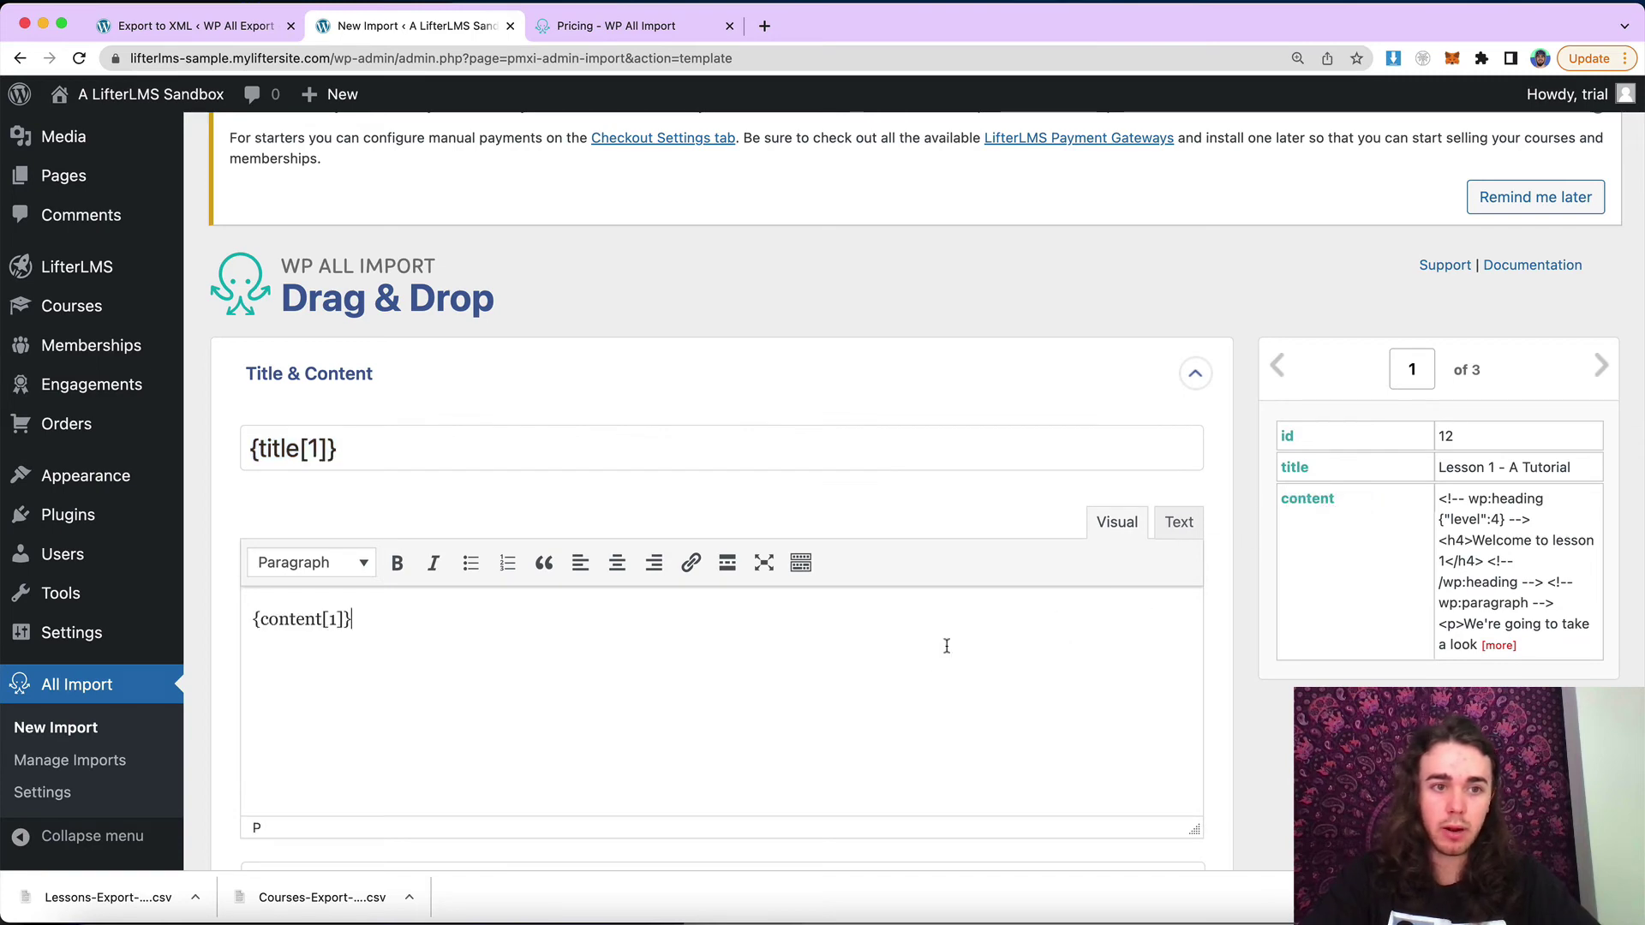
Review the Images options, keeping the defaults with the first image as Featured Image
scroll(946, 646, down, 3)
scroll(946, 646, down, 3)
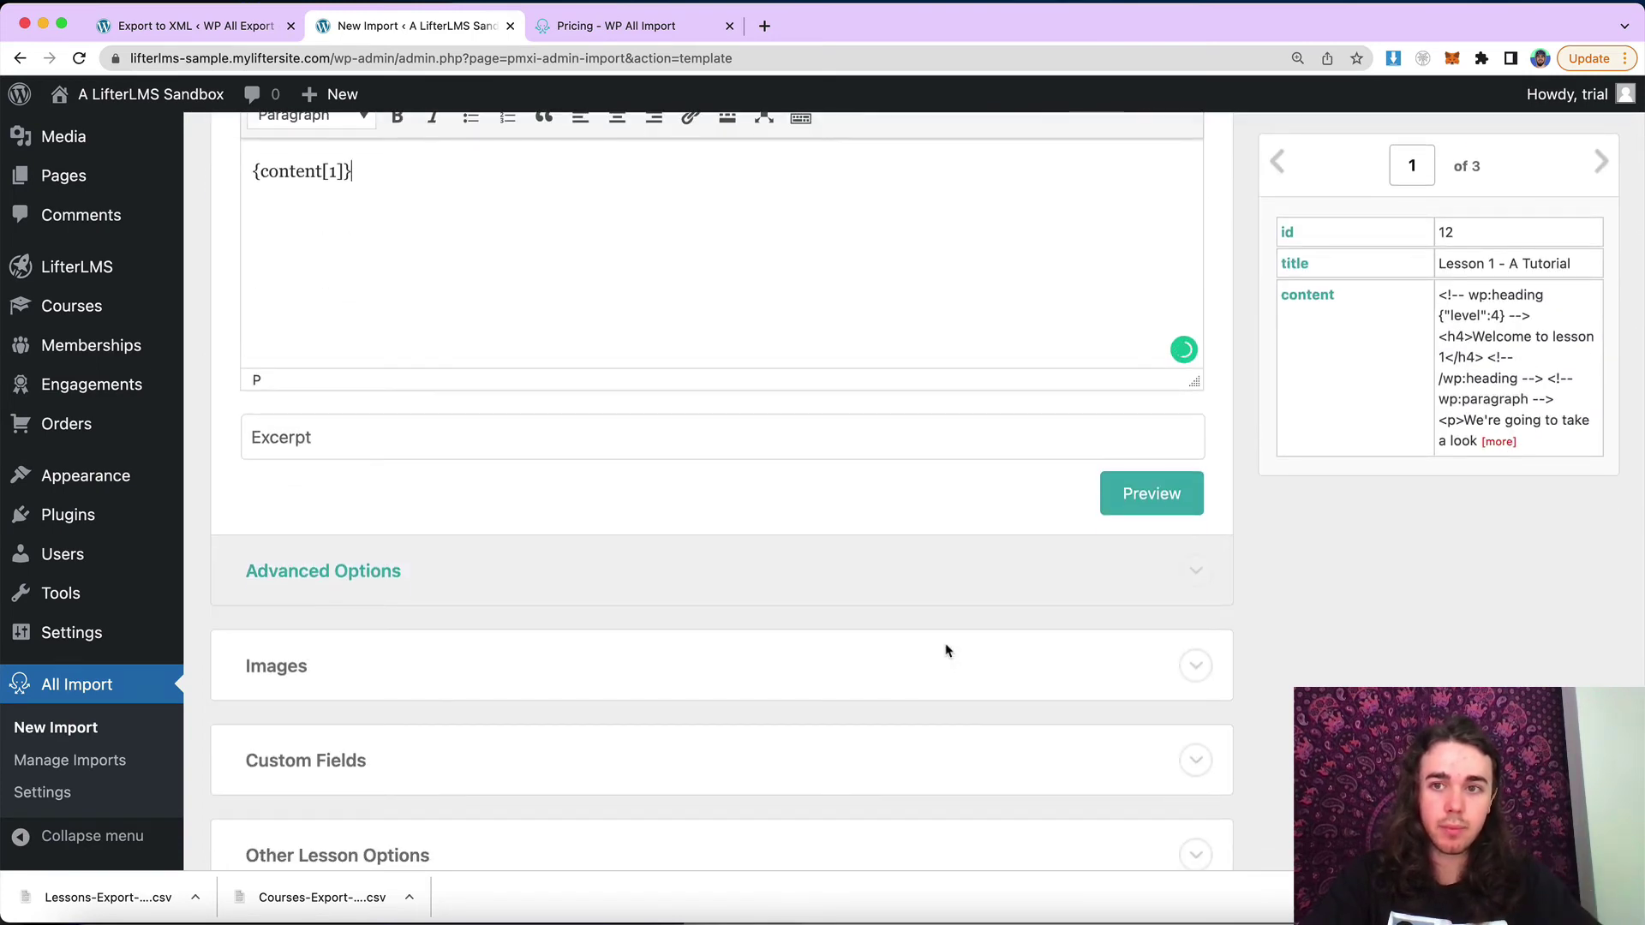
scroll(1074, 657, down, 1)
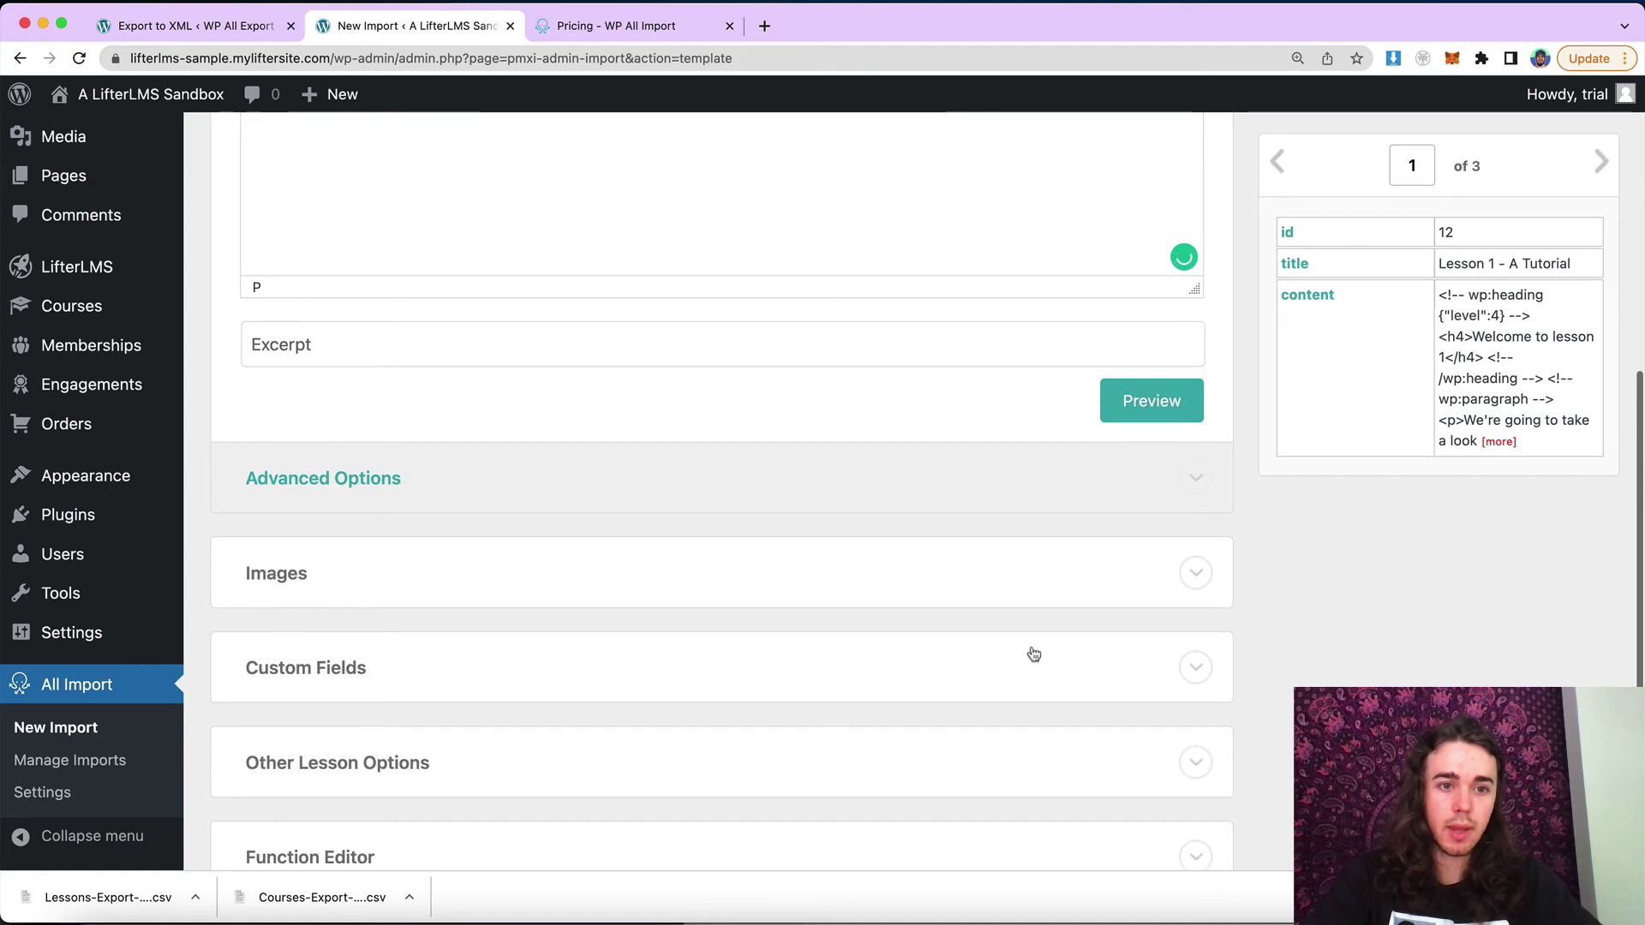
click(746, 583)
scroll(746, 582, down, 3)
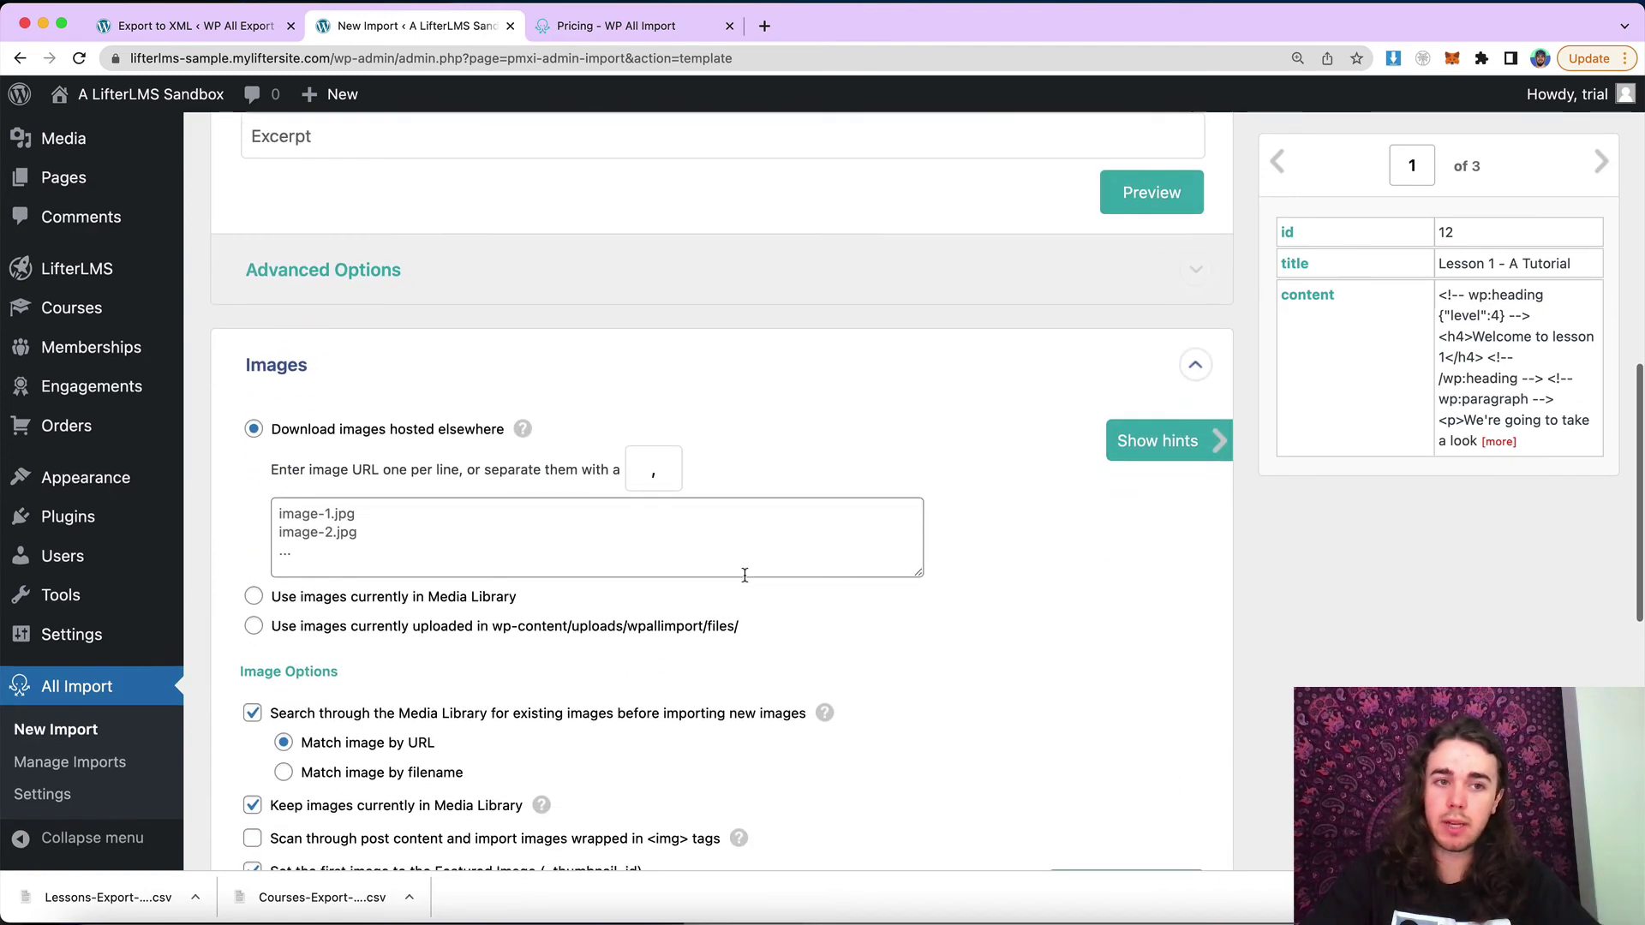
scroll(746, 582, up, 5)
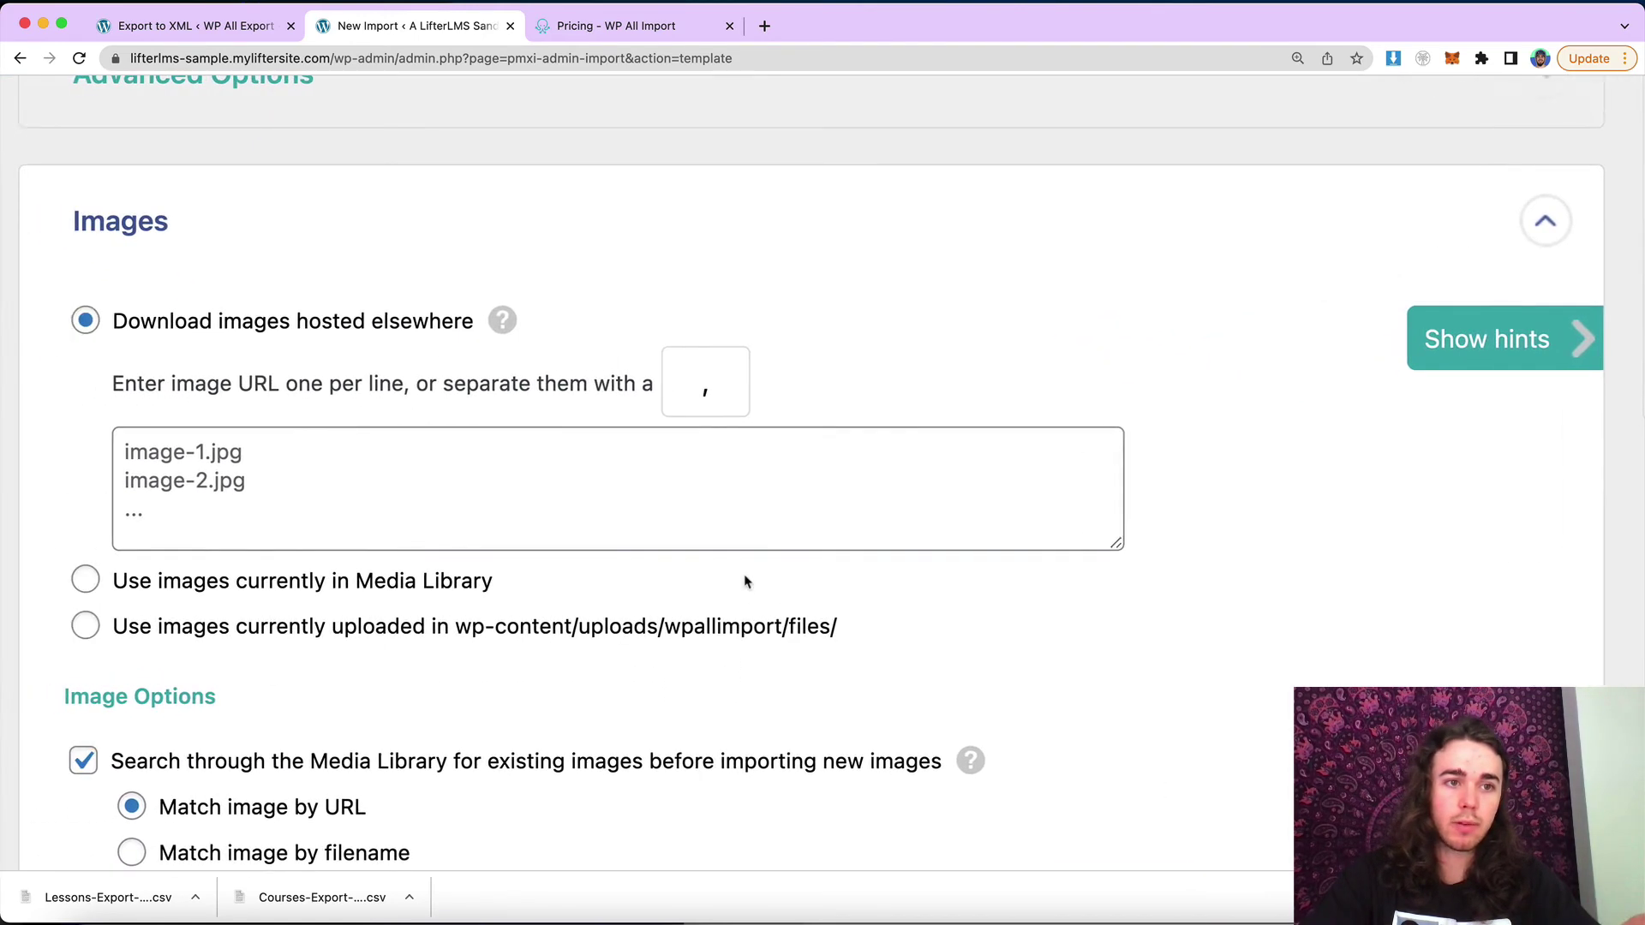
click(229, 481)
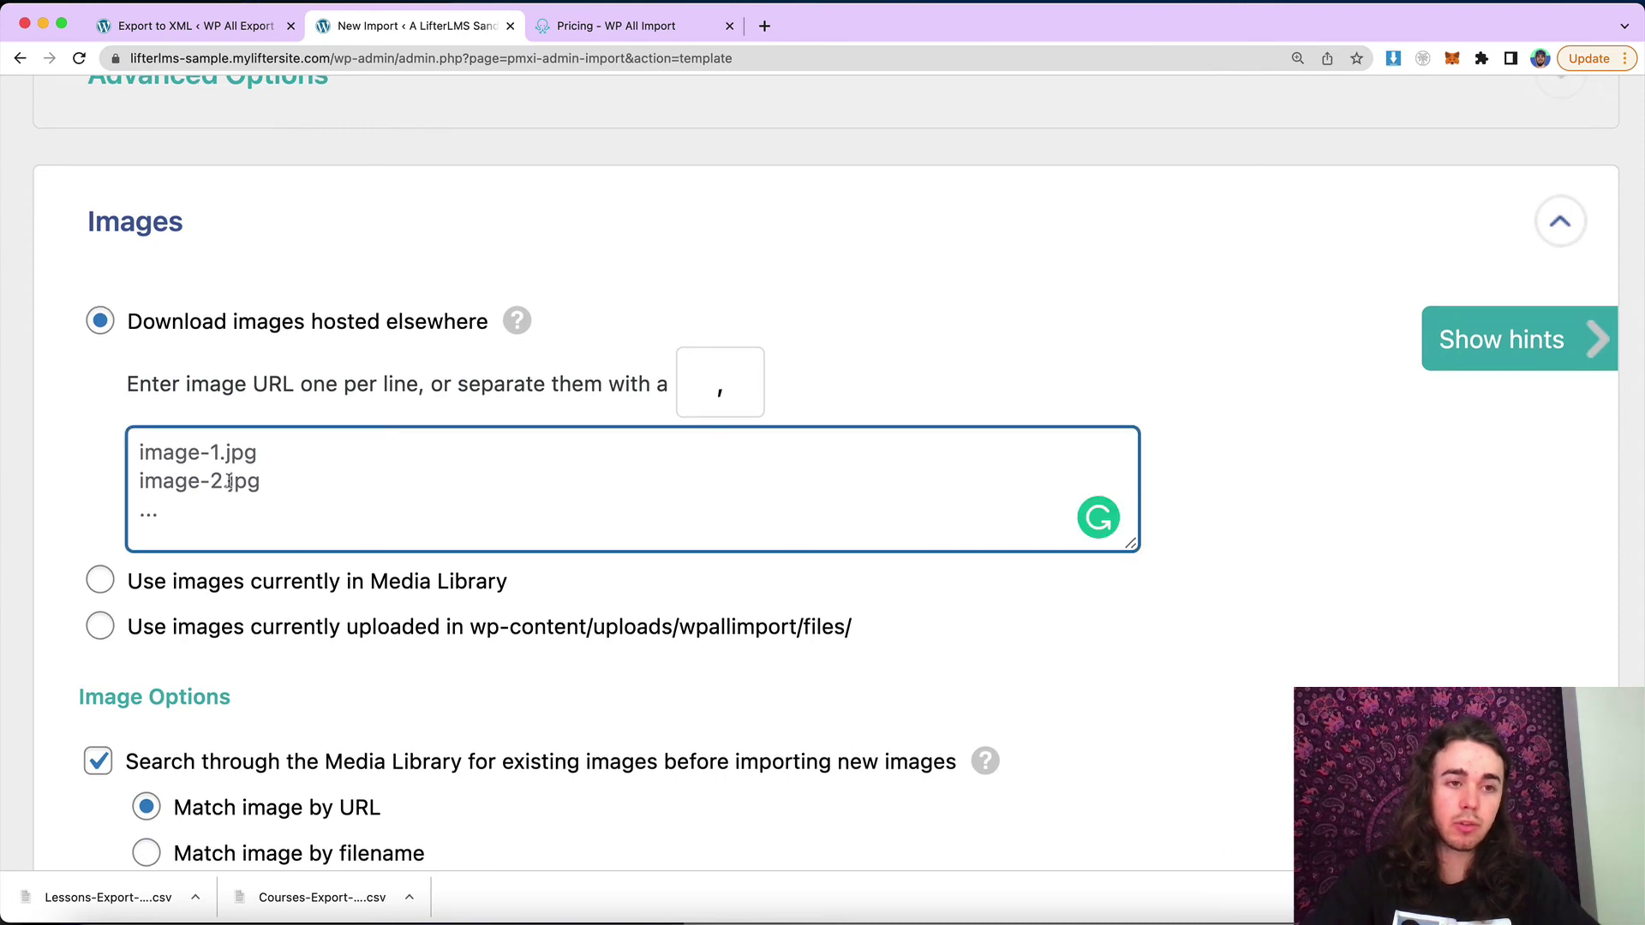
scroll(230, 482, down, 5)
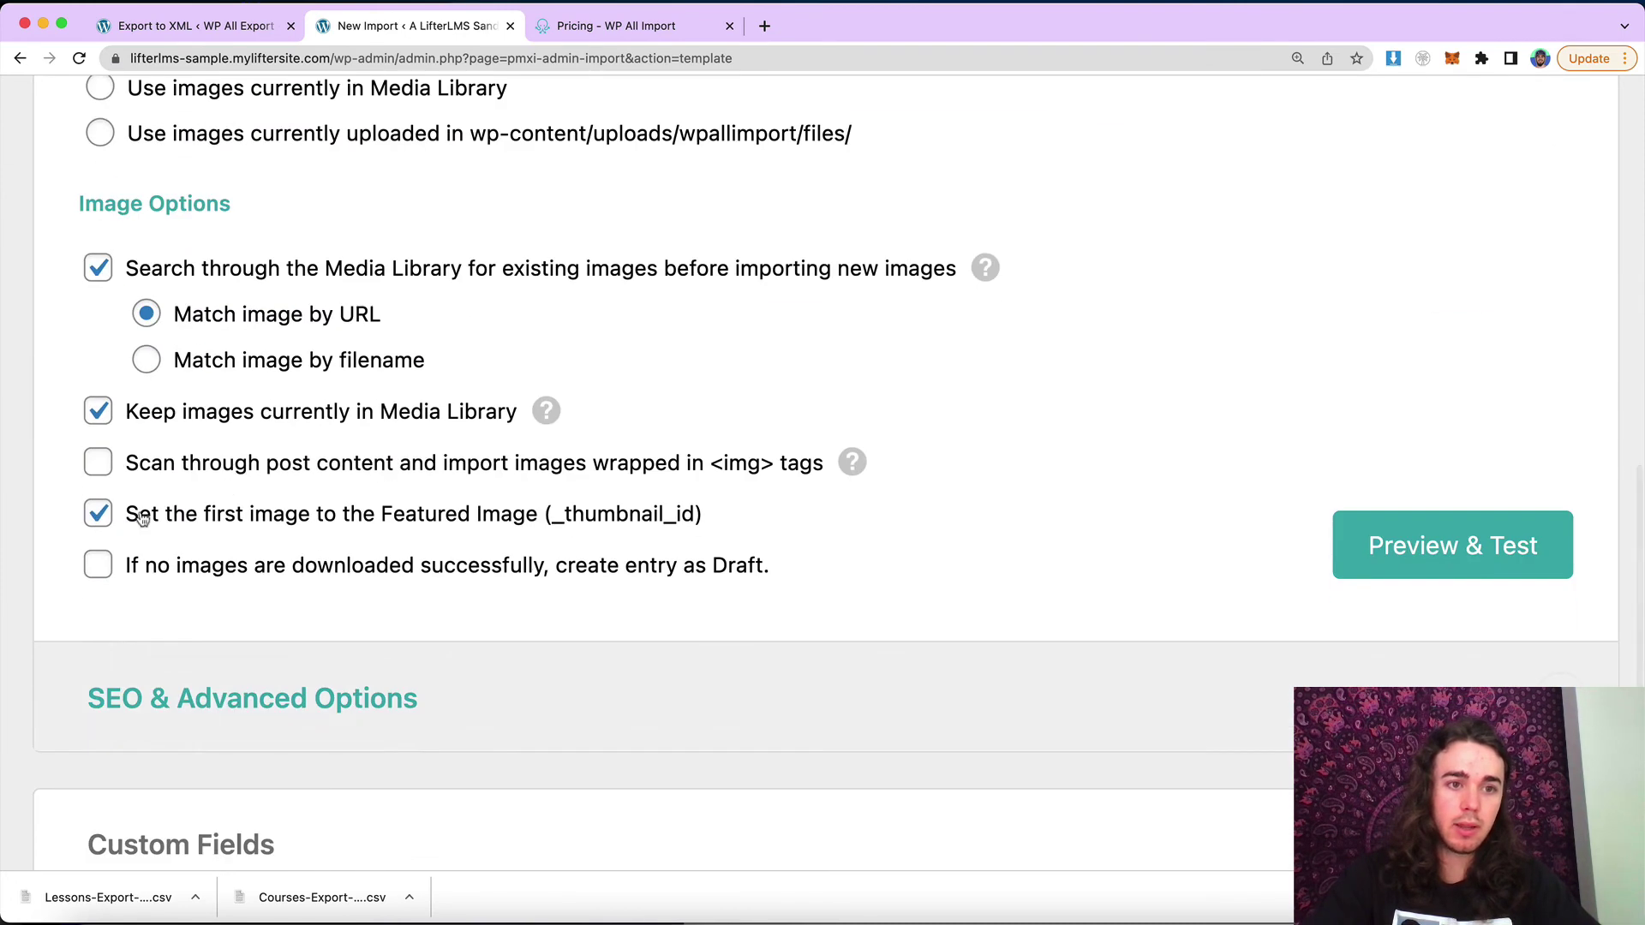
scroll(283, 523, down, 5)
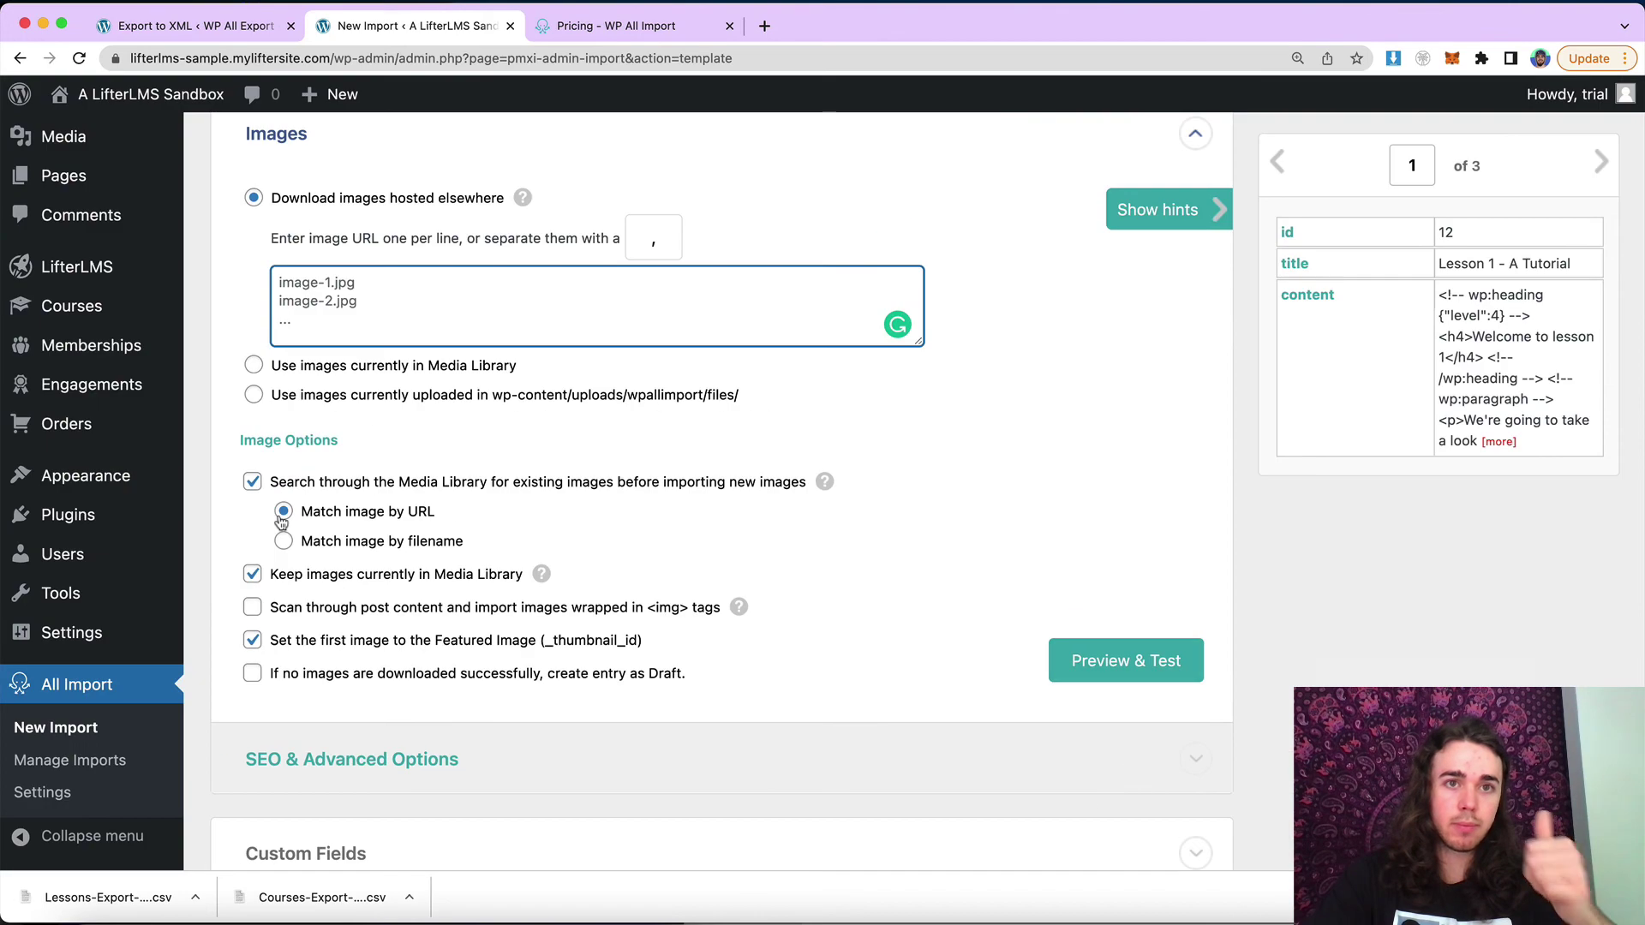
scroll(296, 521, down, 6)
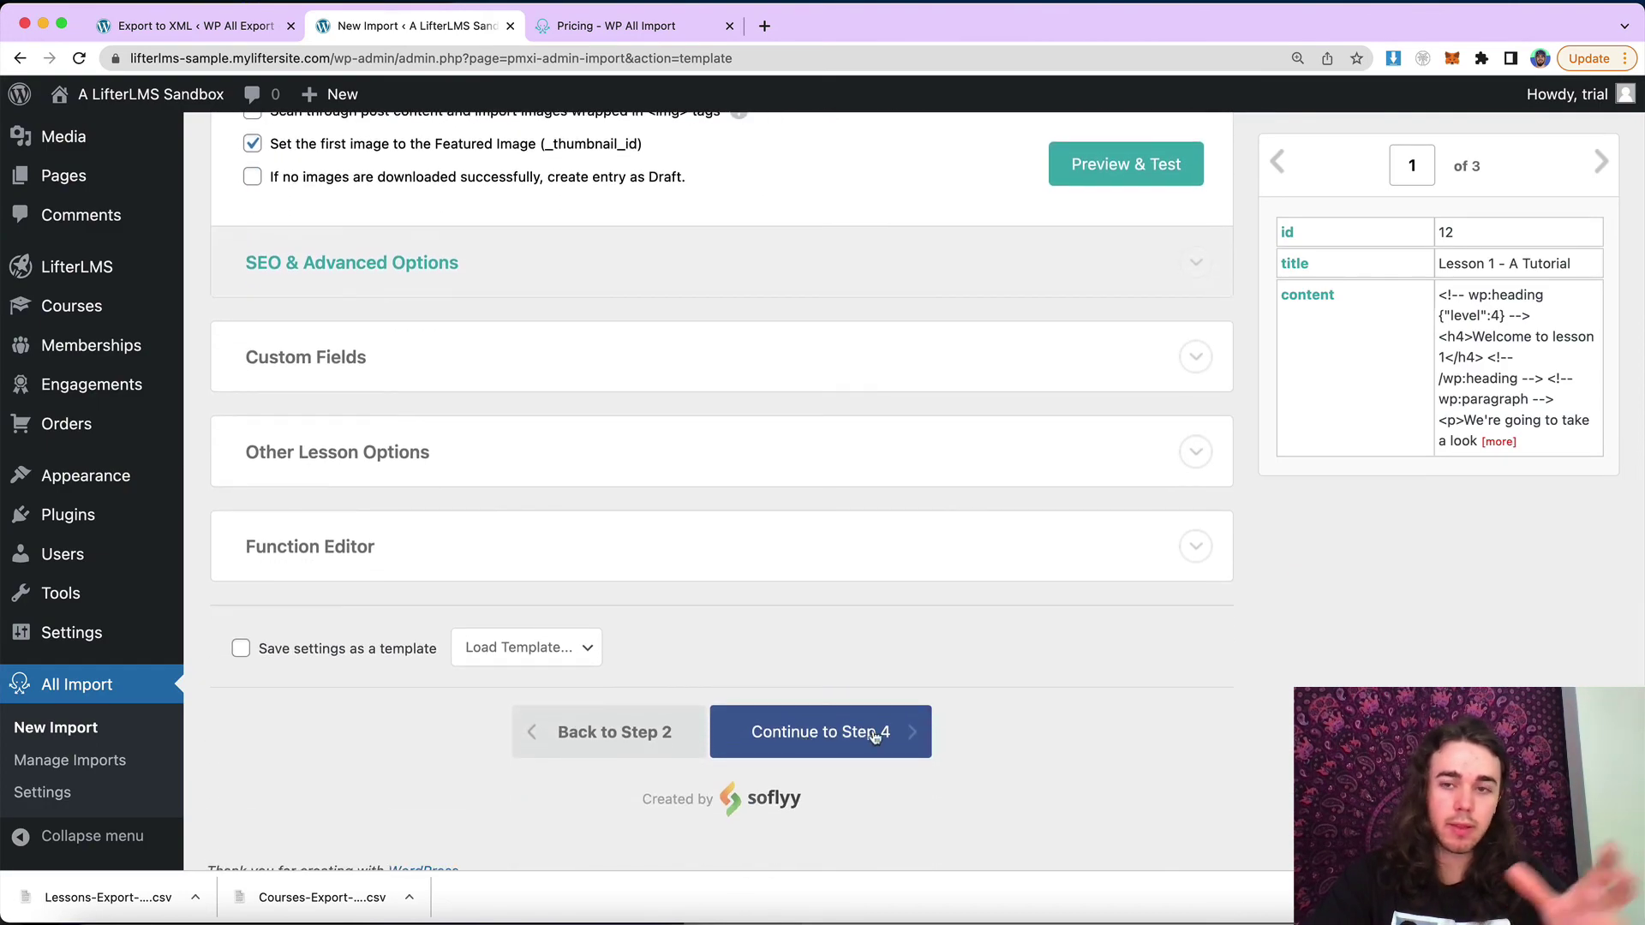
Auto-detect the unique identifier, then confirm and run the import to create the 3 lessons
click(857, 737)
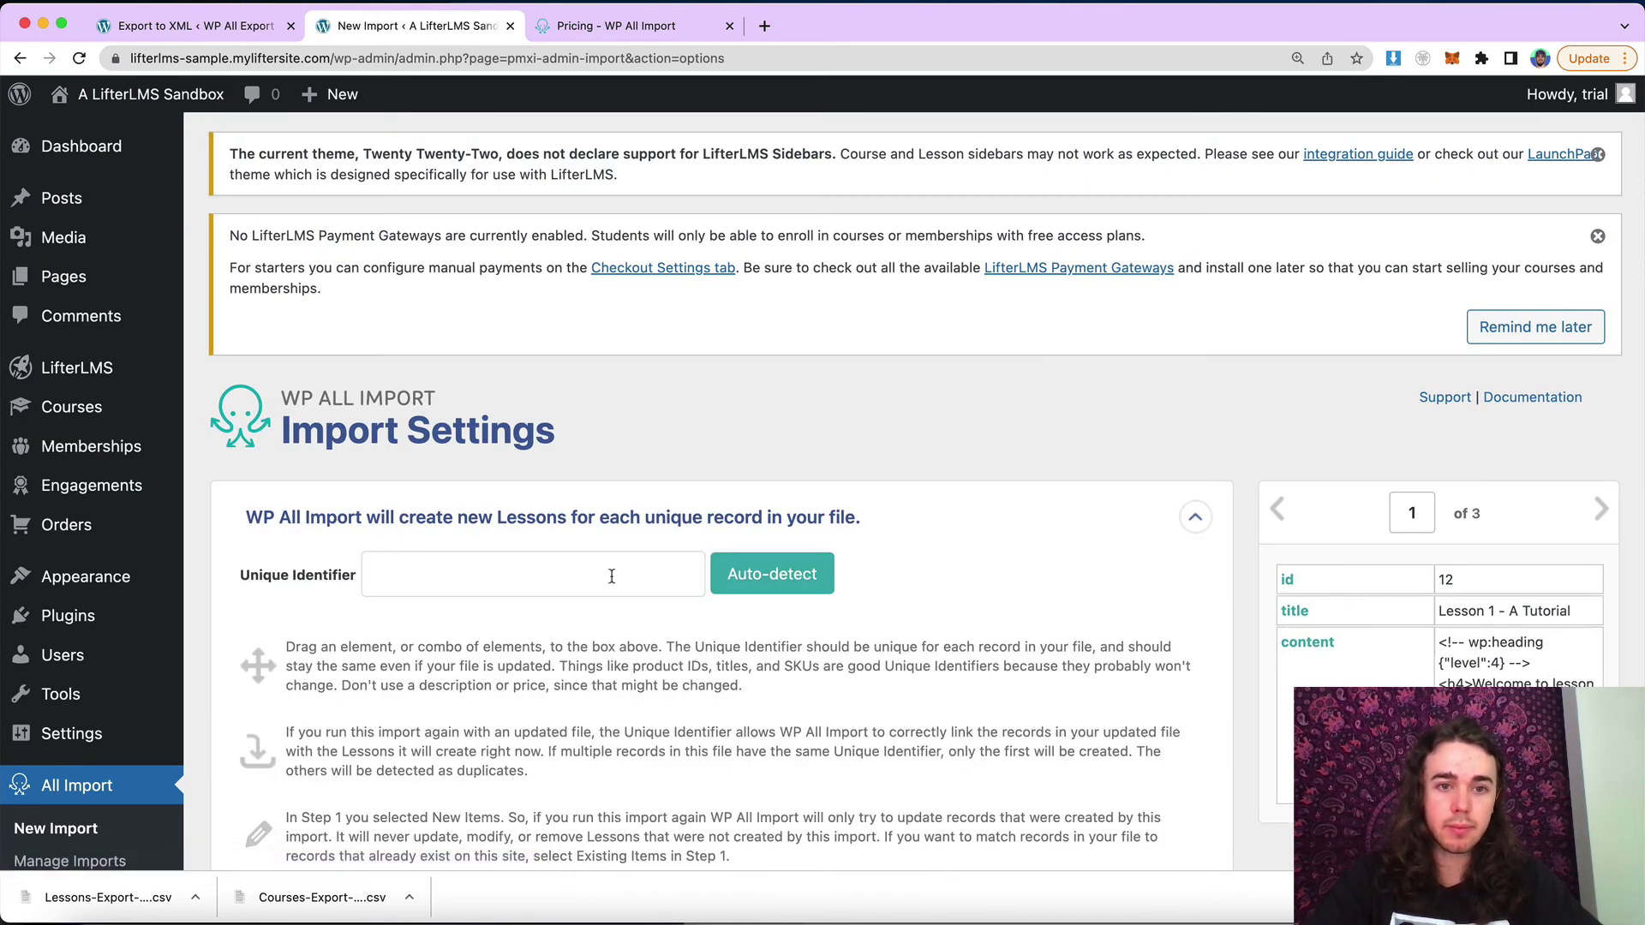
click(750, 576)
scroll(672, 514, down, 5)
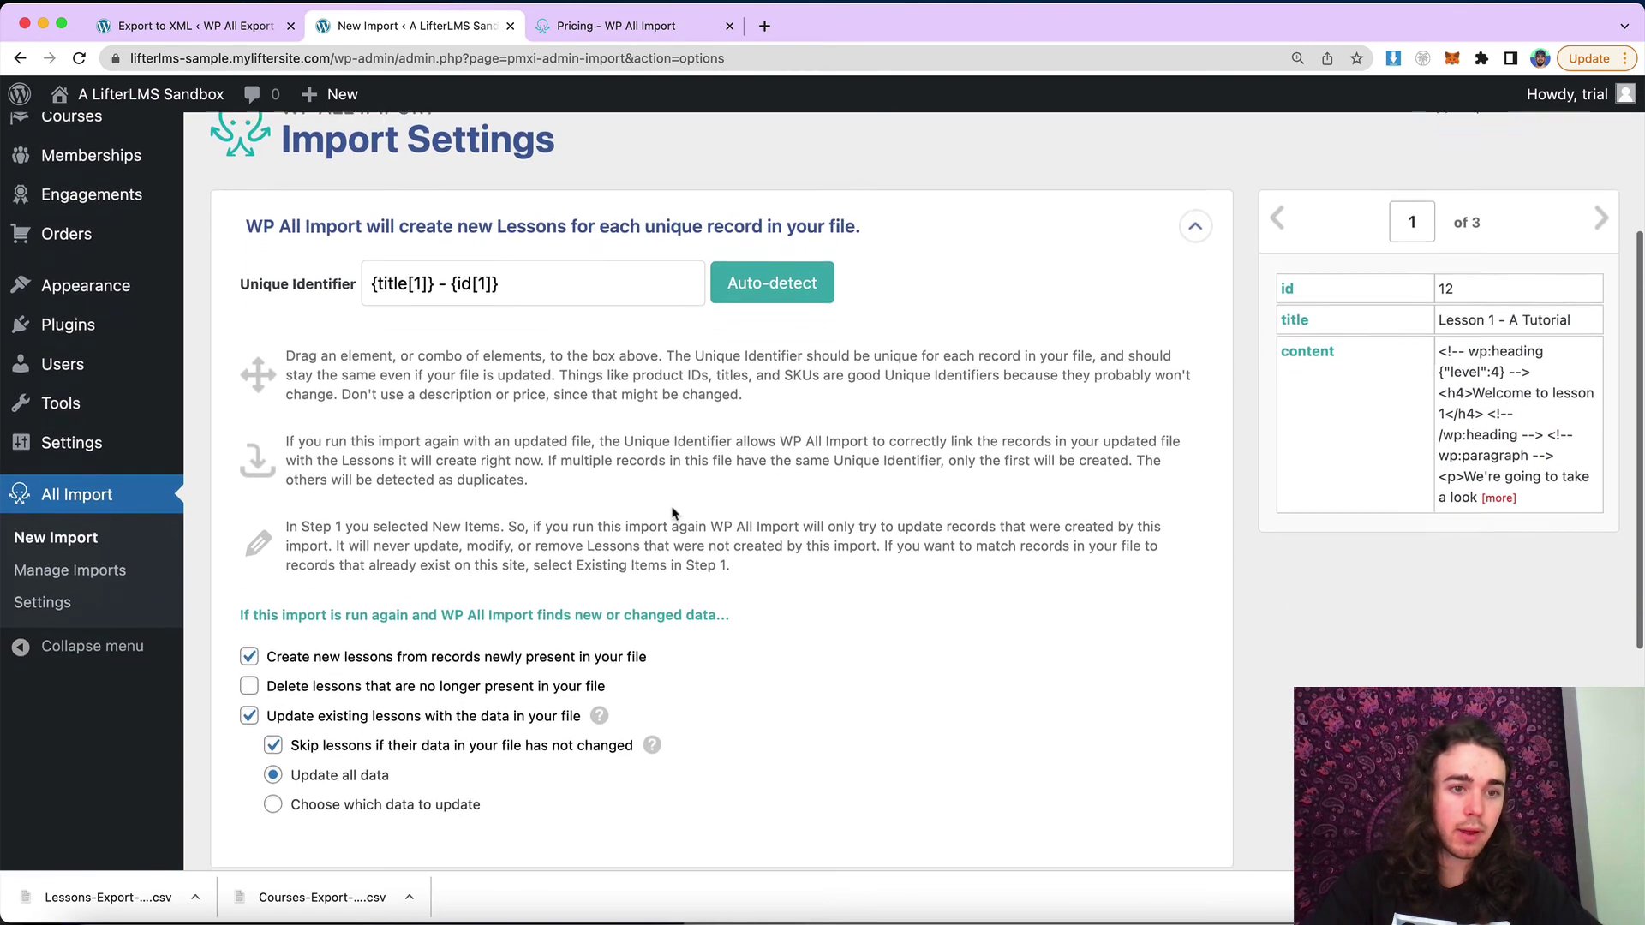
scroll(673, 514, down, 3)
click(824, 812)
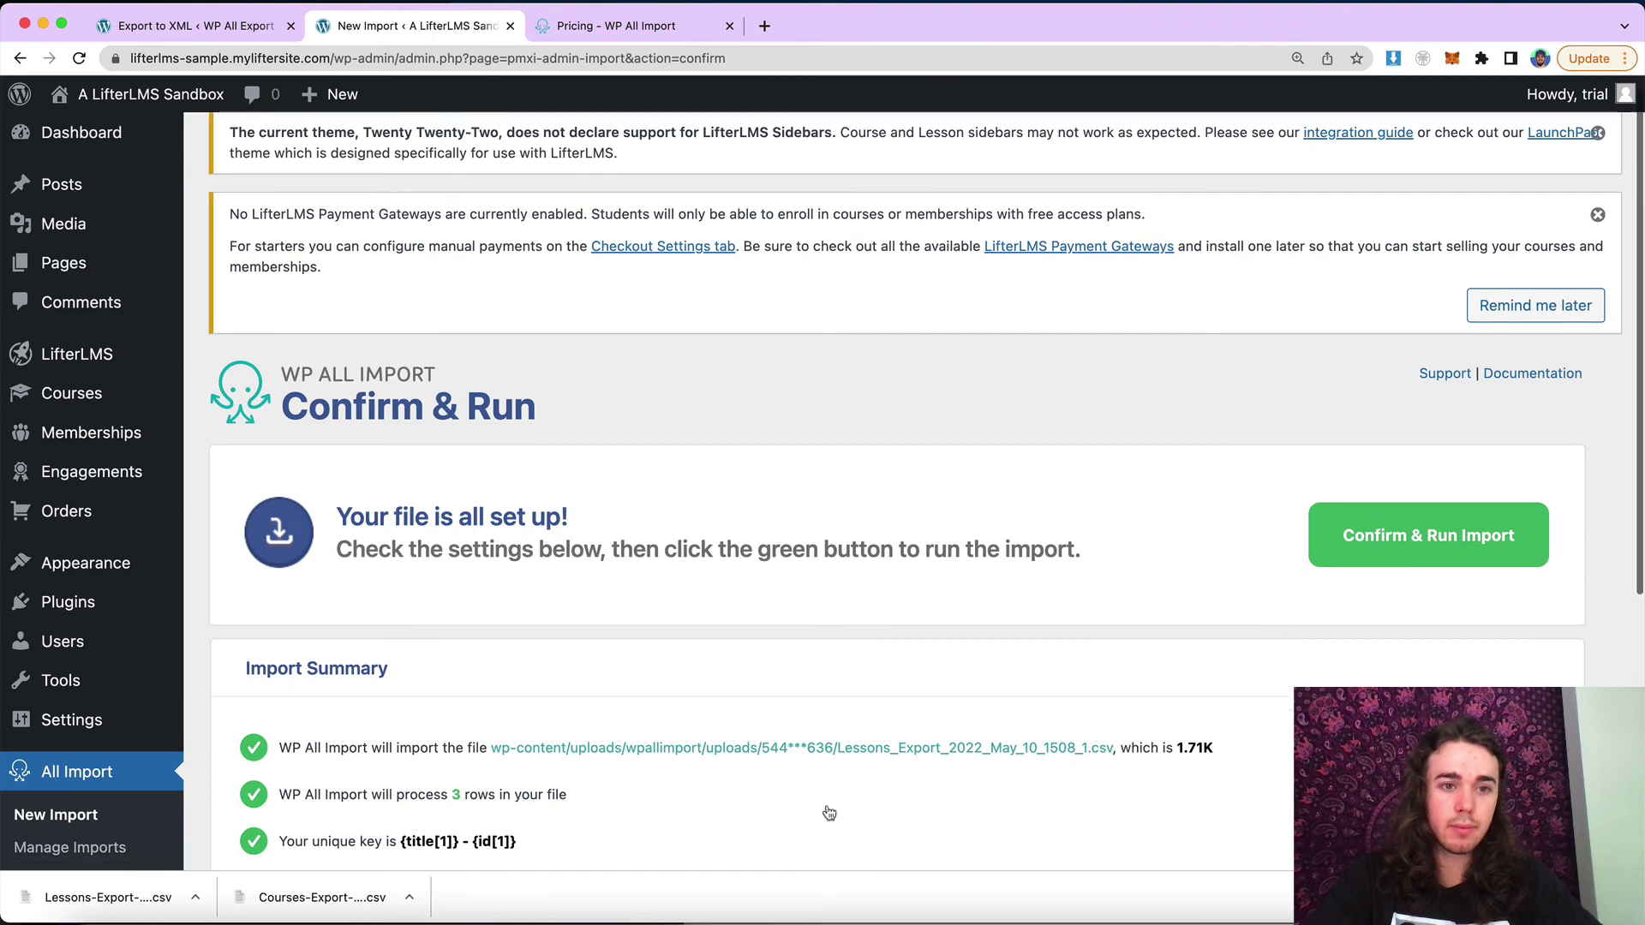
scroll(827, 811, down, 1)
click(1438, 558)
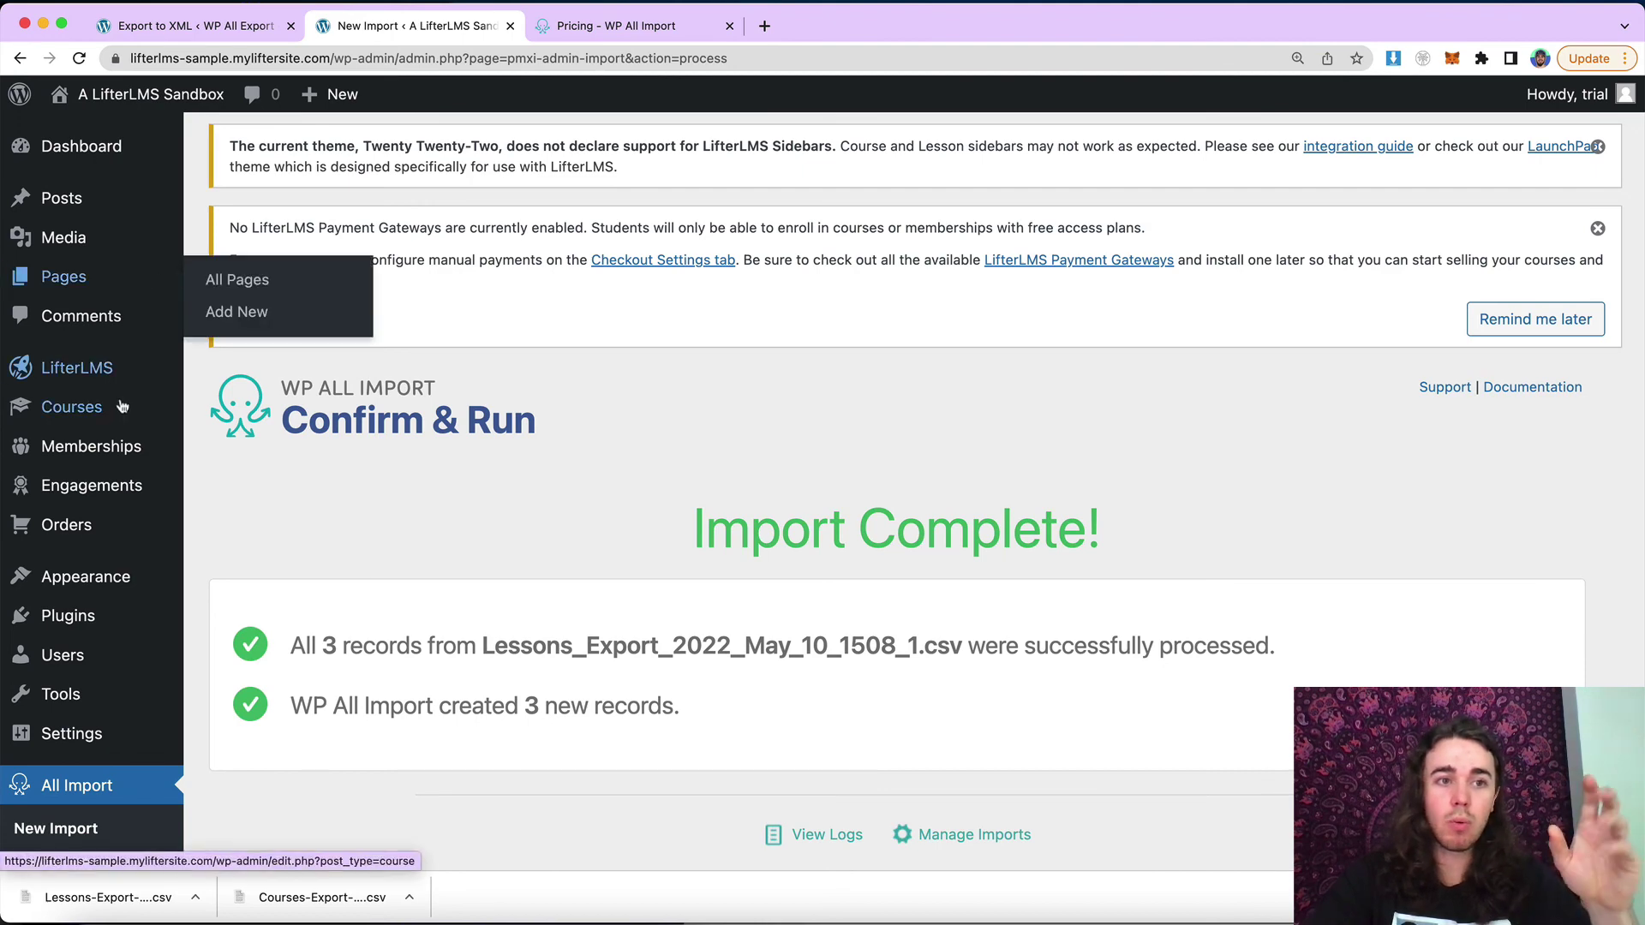
View the Lessons list showing the three imported lessons without a course
click(225, 598)
scroll(951, 428, down, 1)
scroll(857, 445, down, 1)
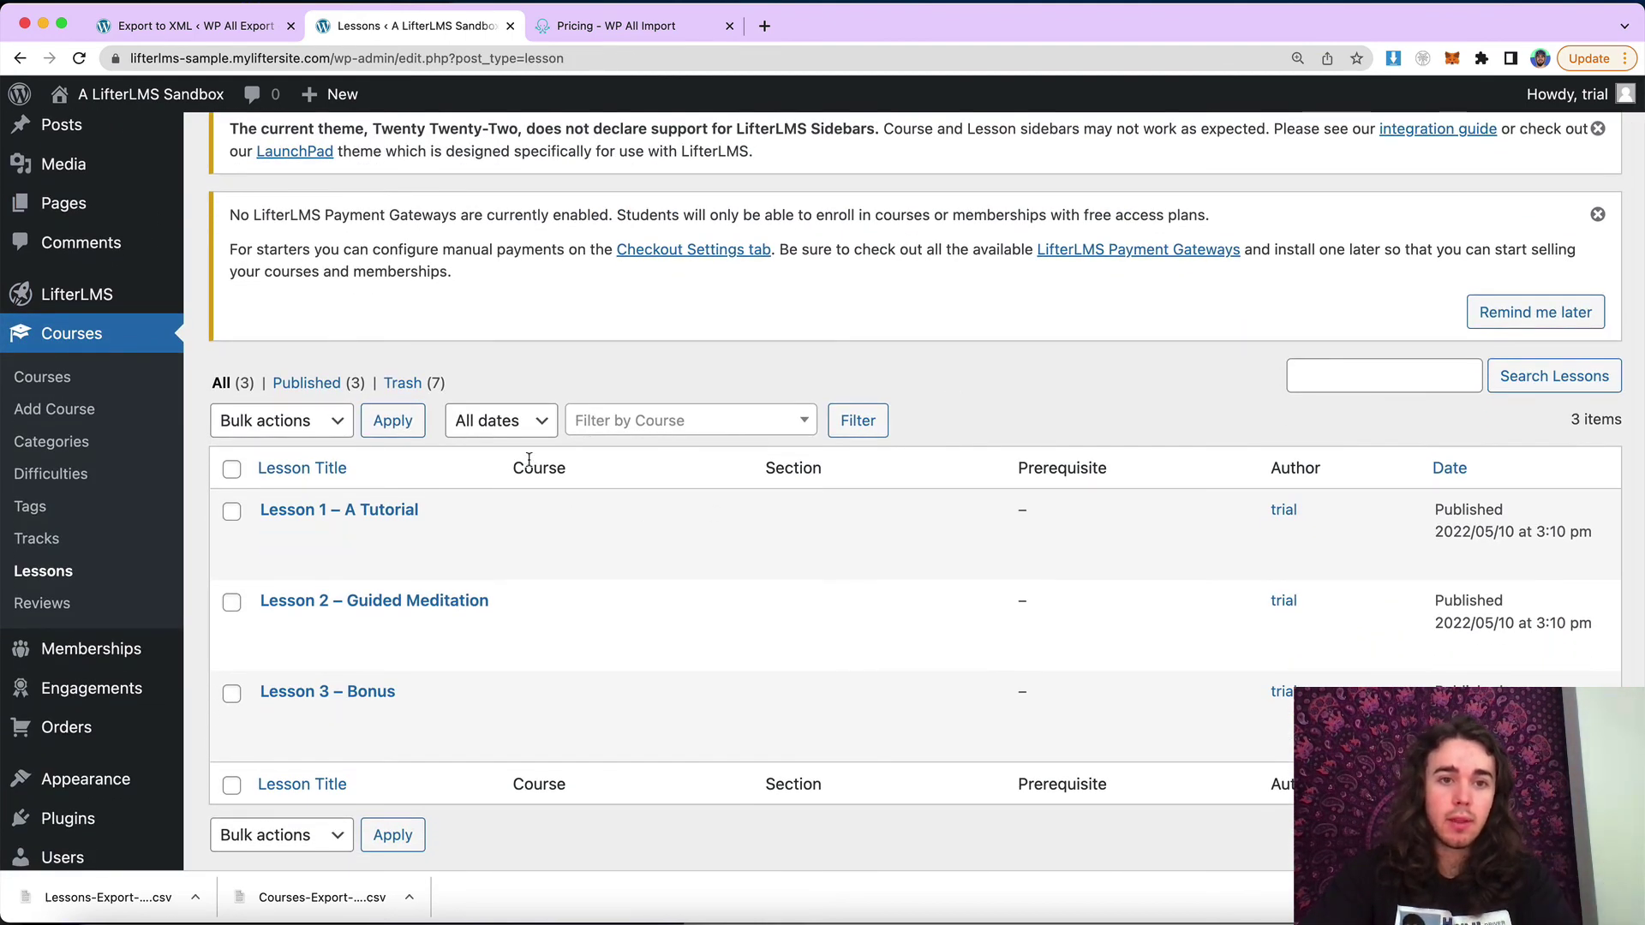
scroll(528, 461, up, 3)
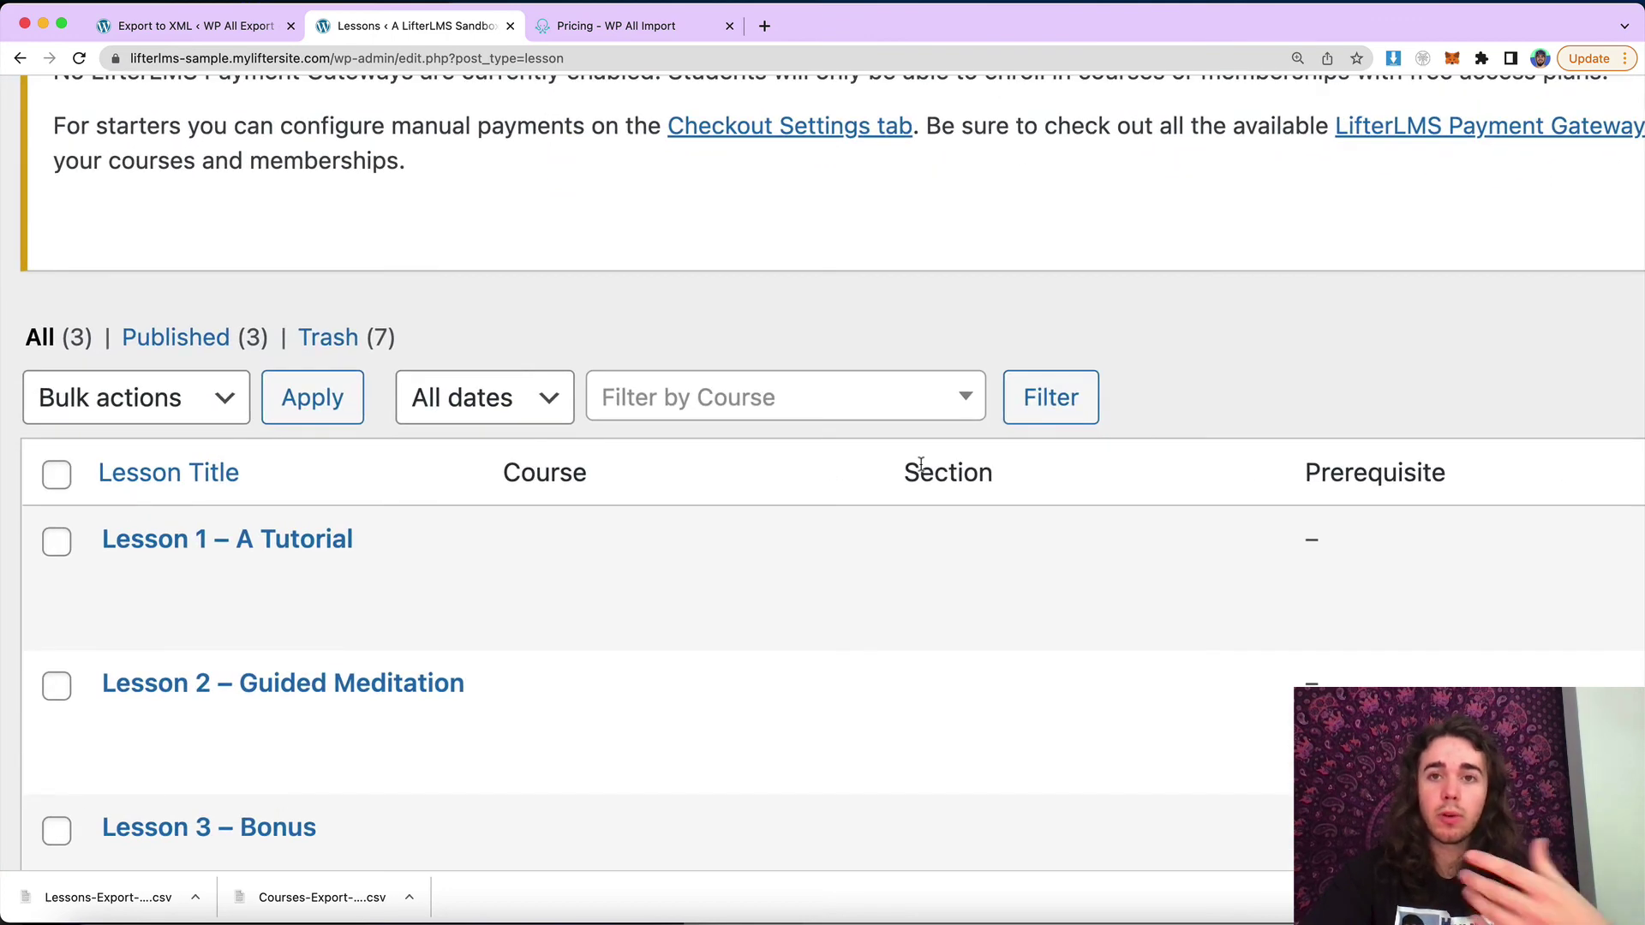
scroll(921, 464, down, 3)
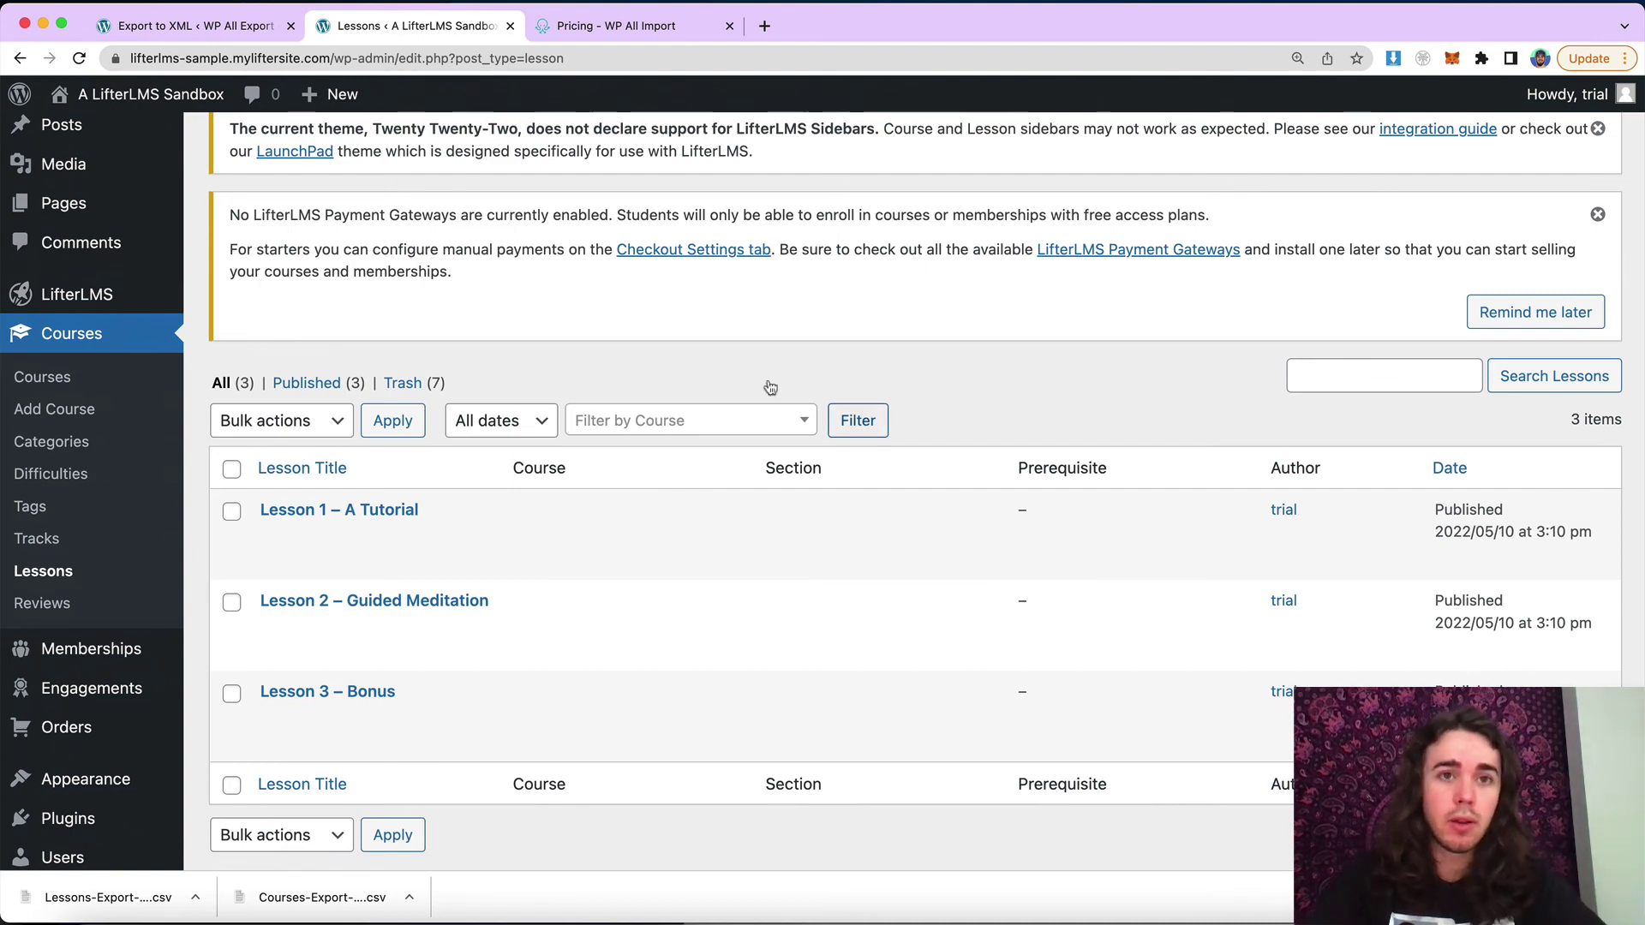
In the Builder, add a new section and title it Will's Online Course
click(58, 379)
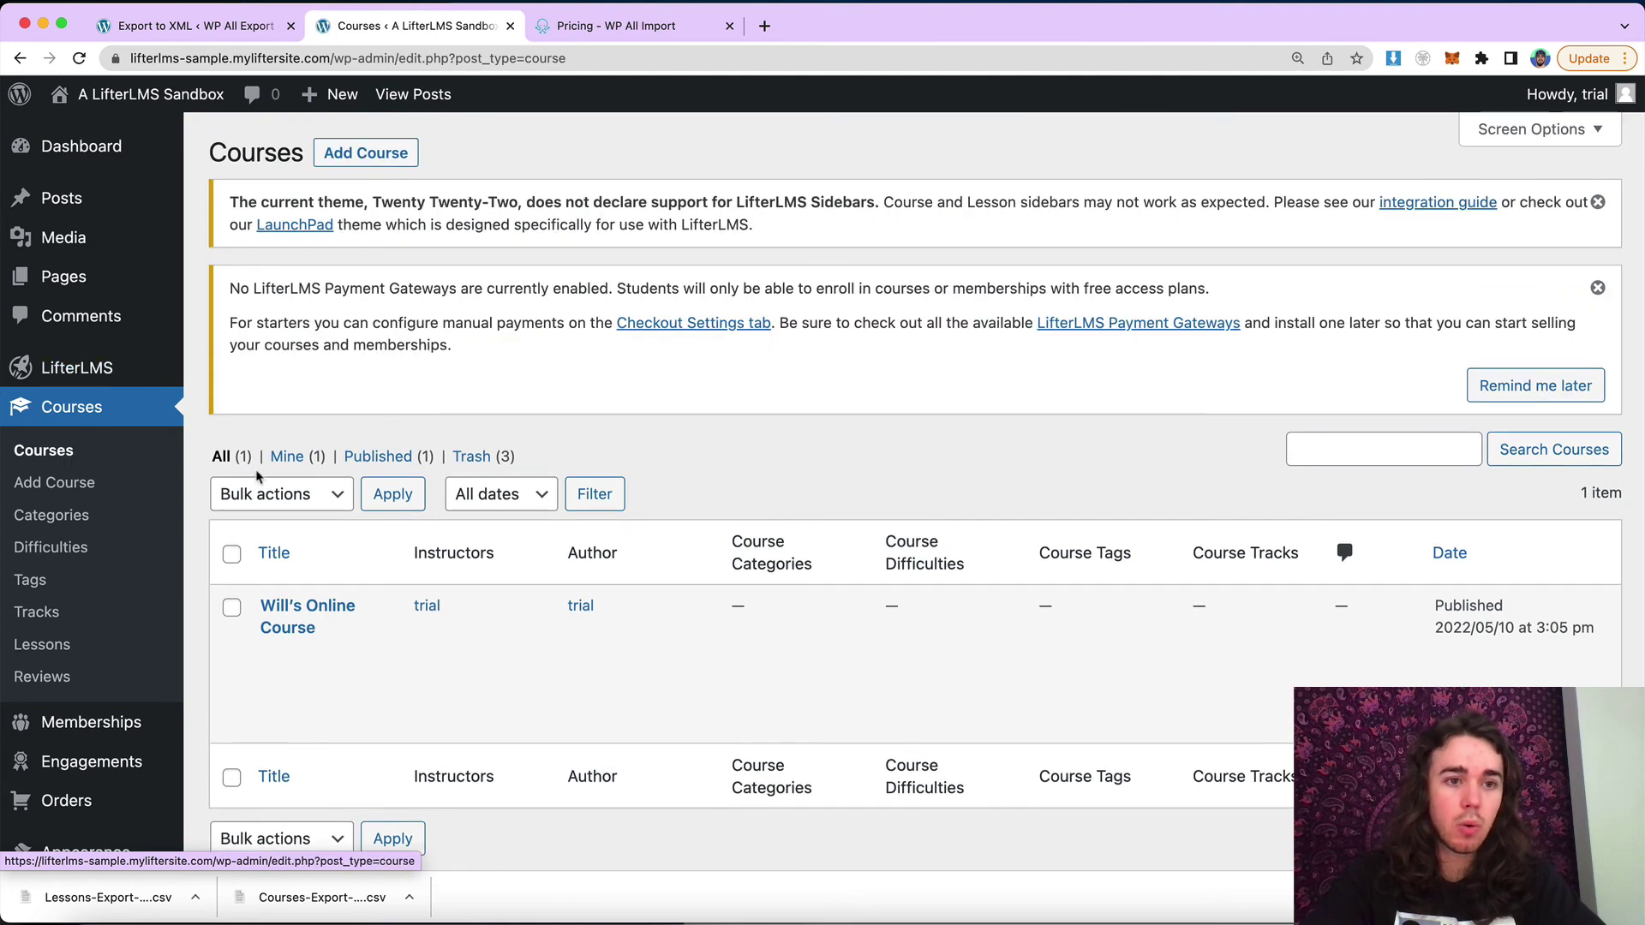
mouse_move(284, 665)
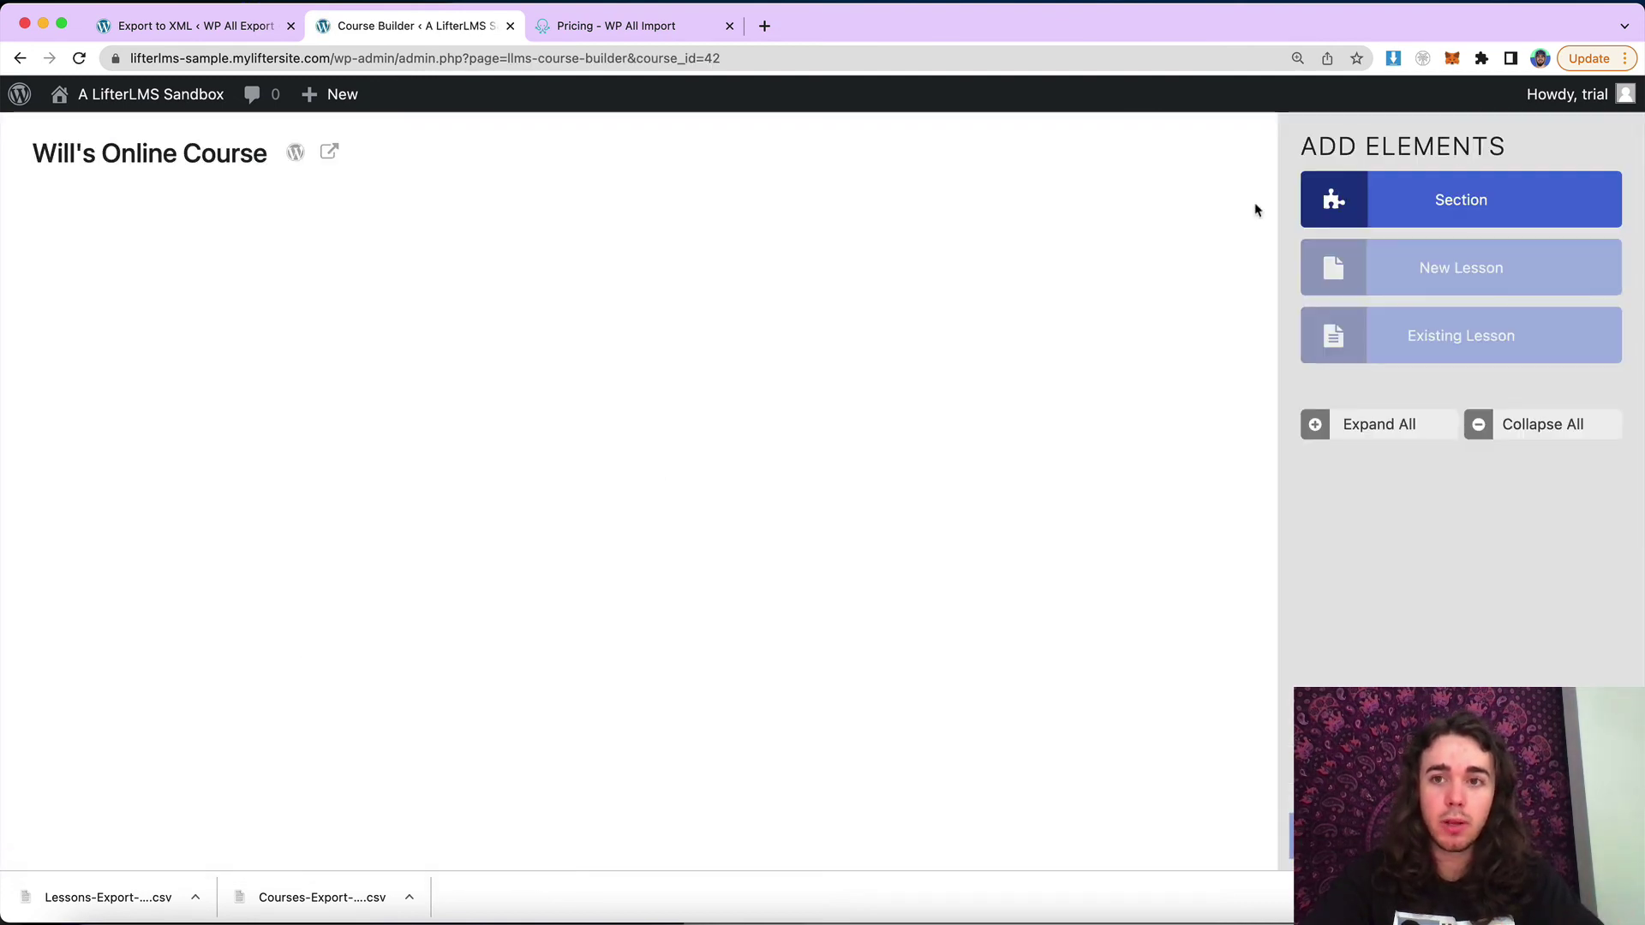
click(1322, 201)
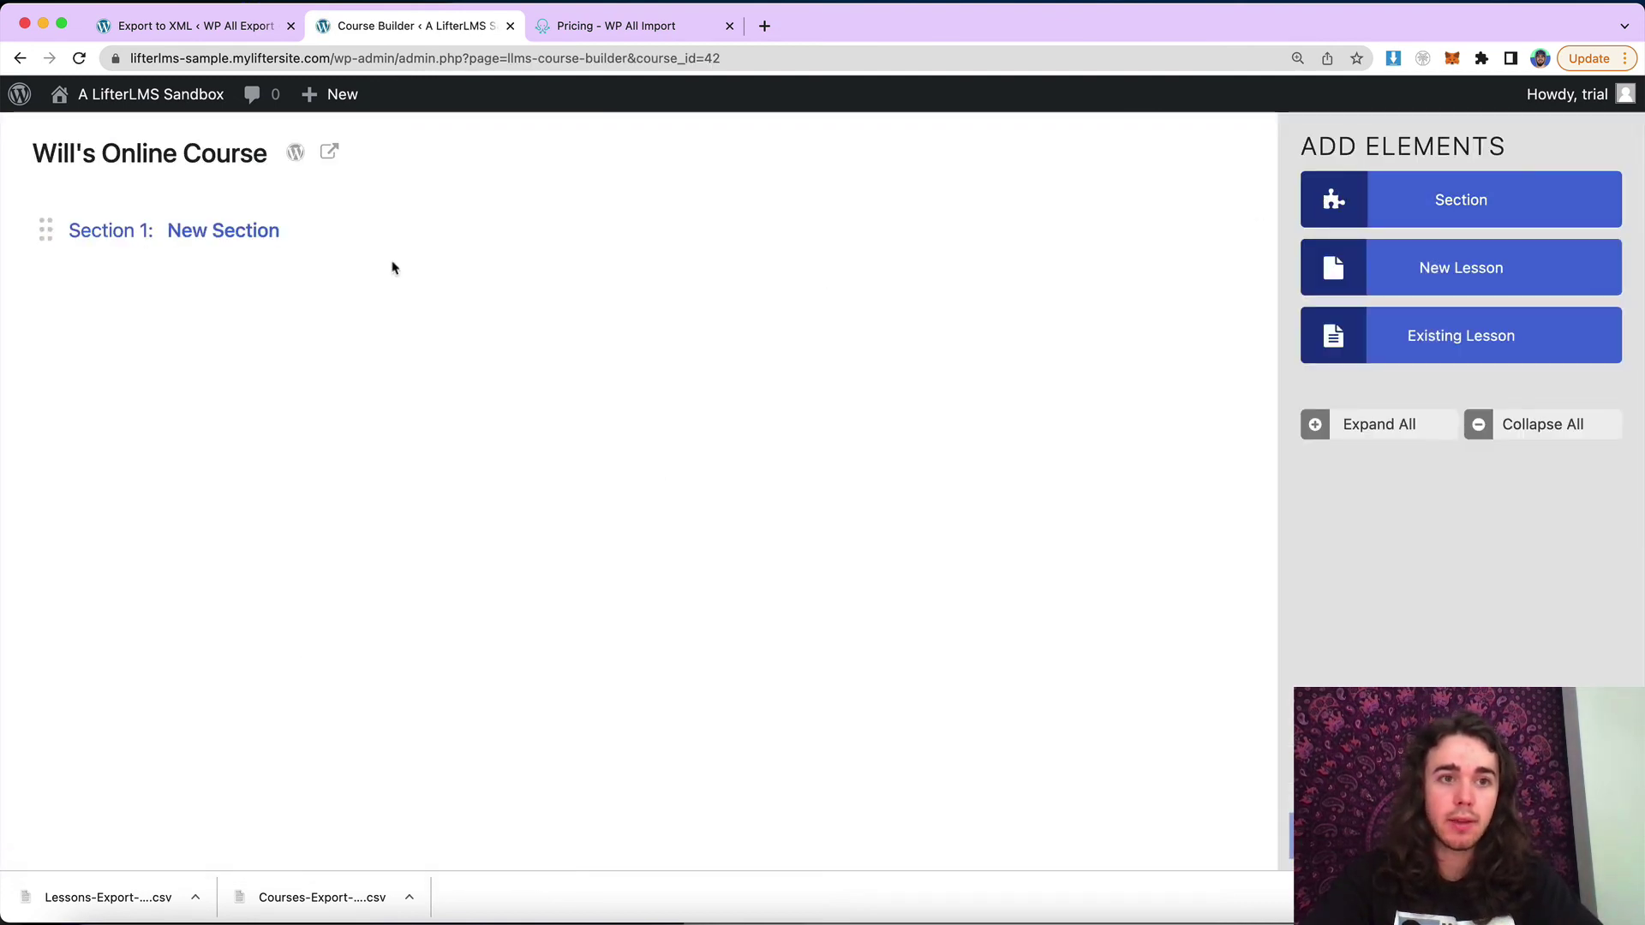
mouse_move(302, 229)
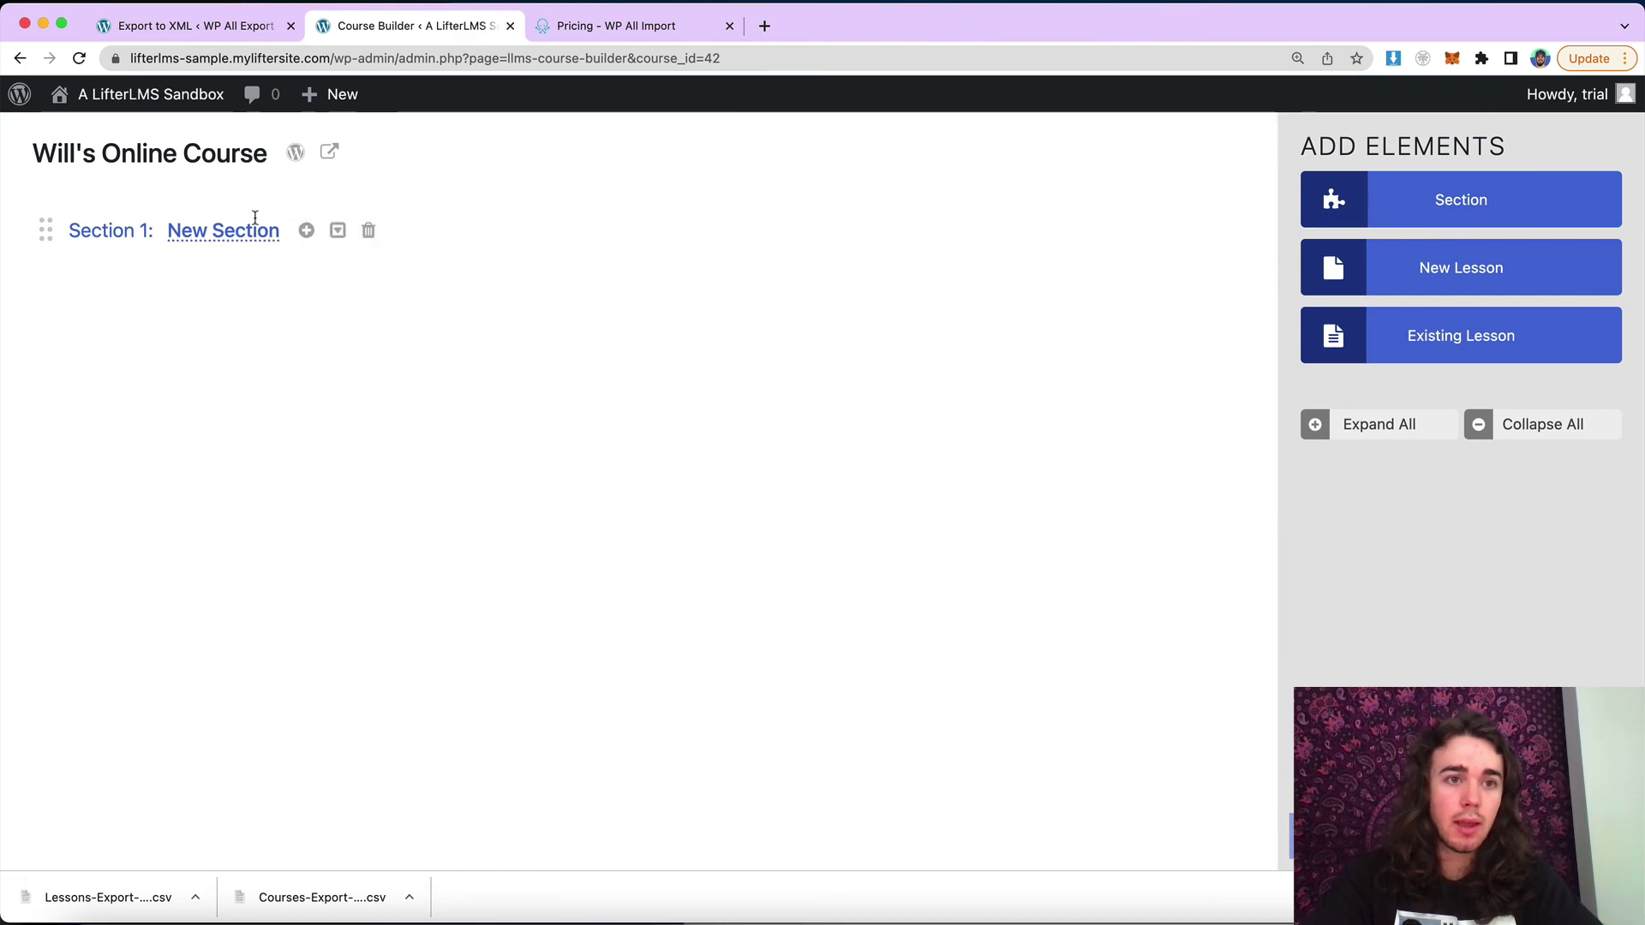
click(224, 240)
key(super+a)
text(Will's Online Course)
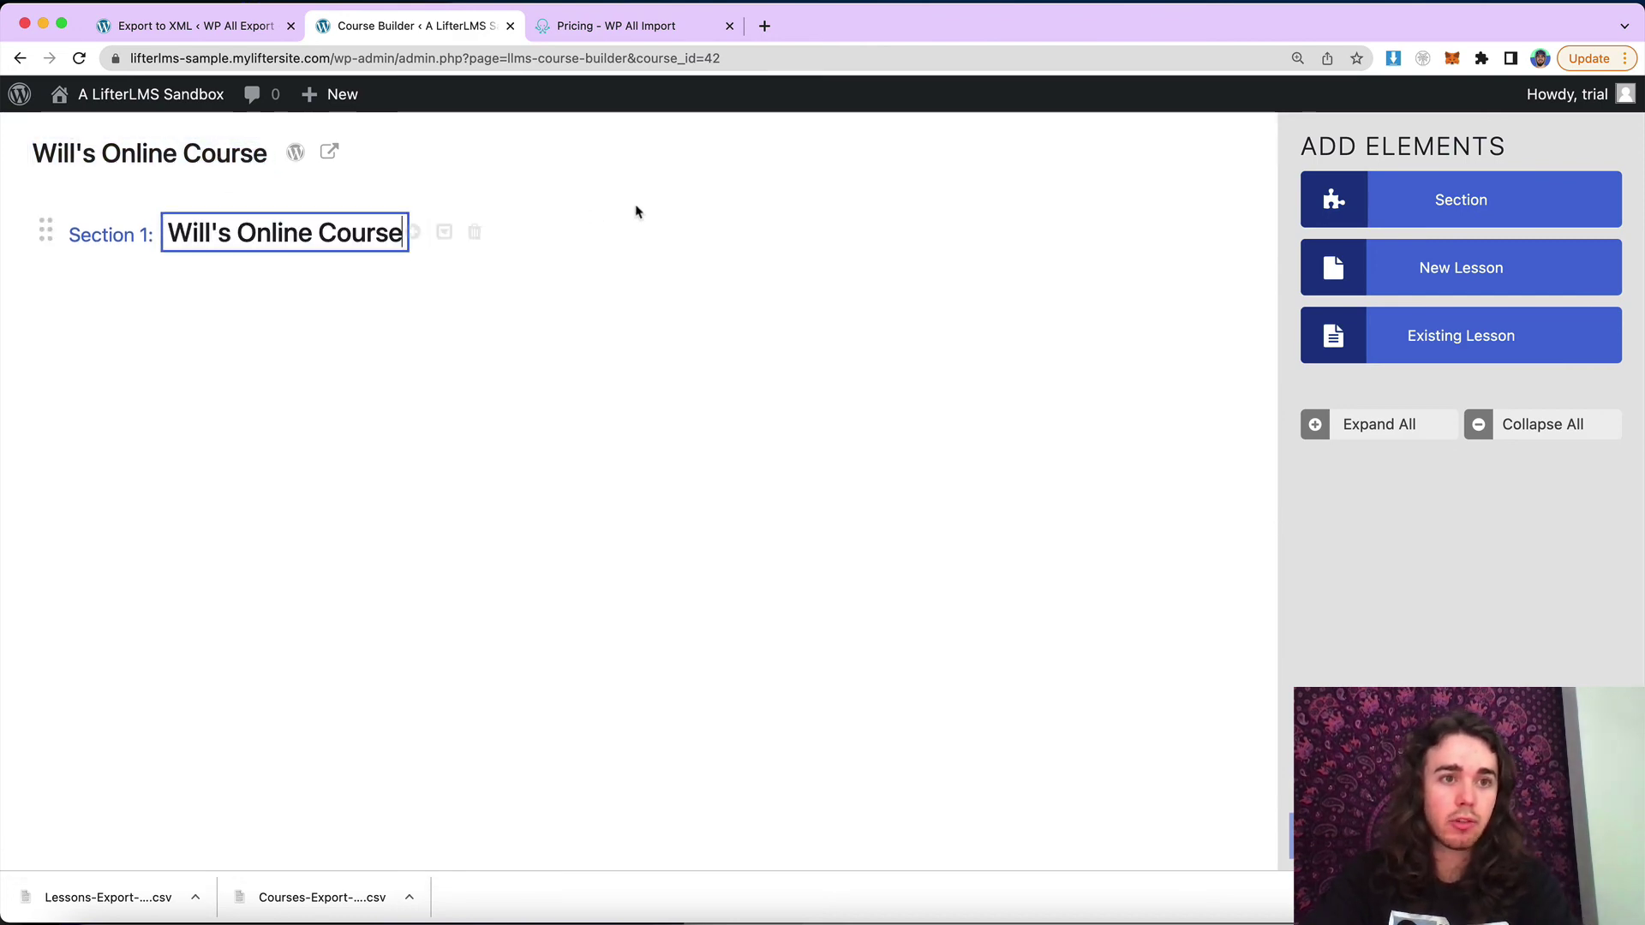
key(Return)
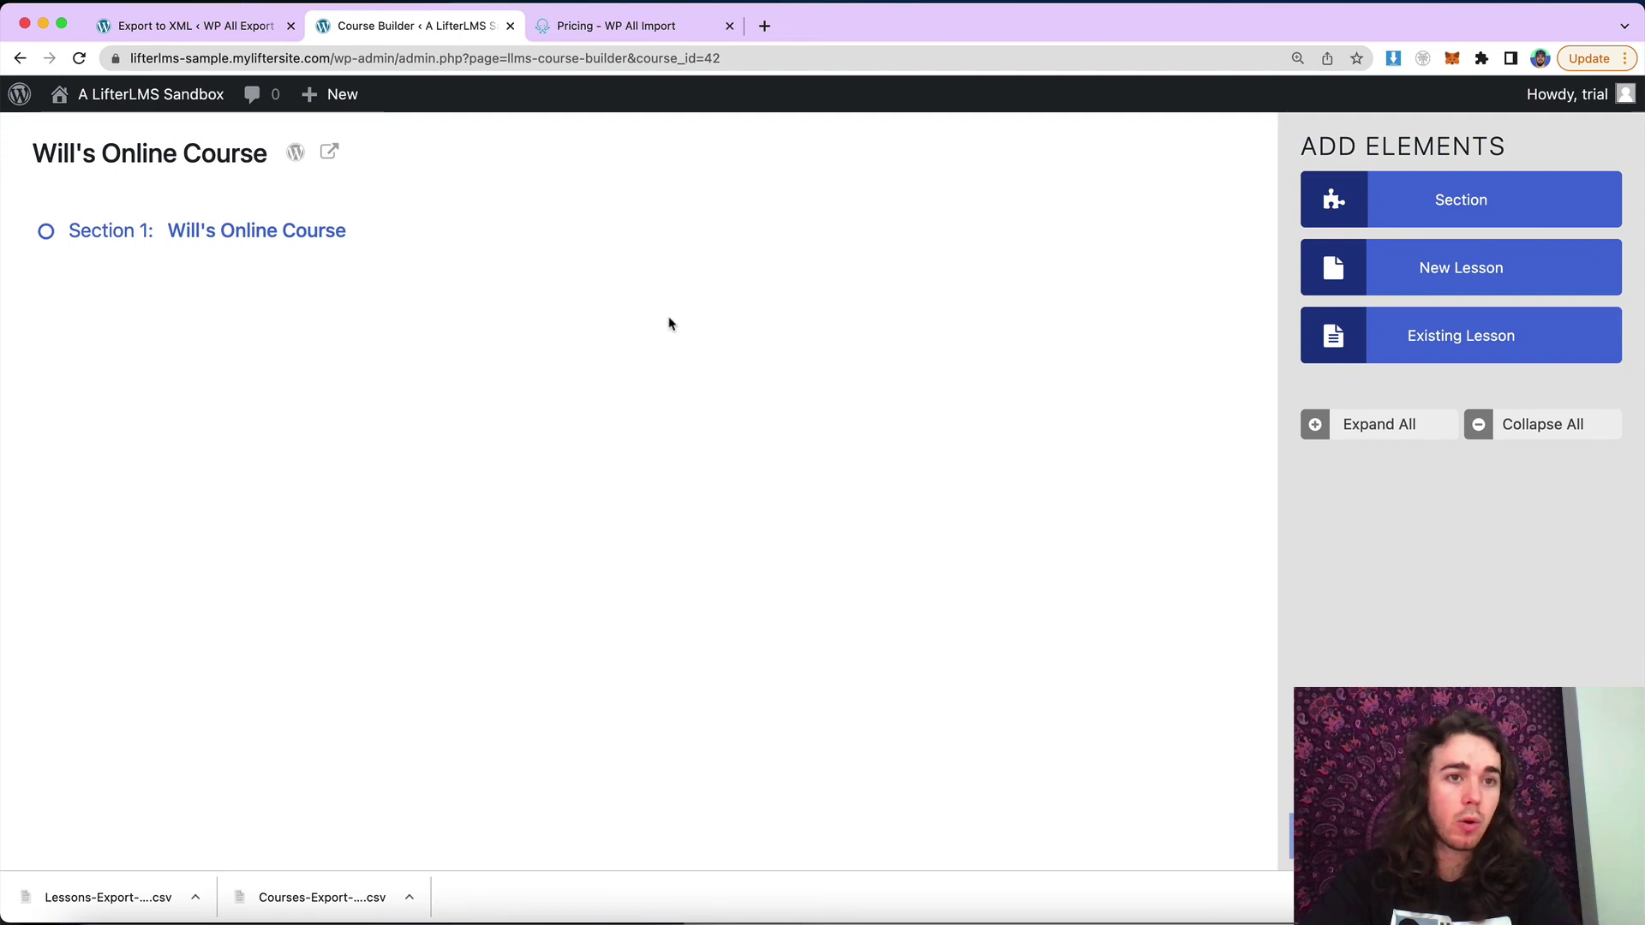
Attach existing Lesson 1 - A Tutorial, Lesson 2 - Guided Meditation and Lesson 3 - Bonus to the section
click(1448, 356)
click(1190, 355)
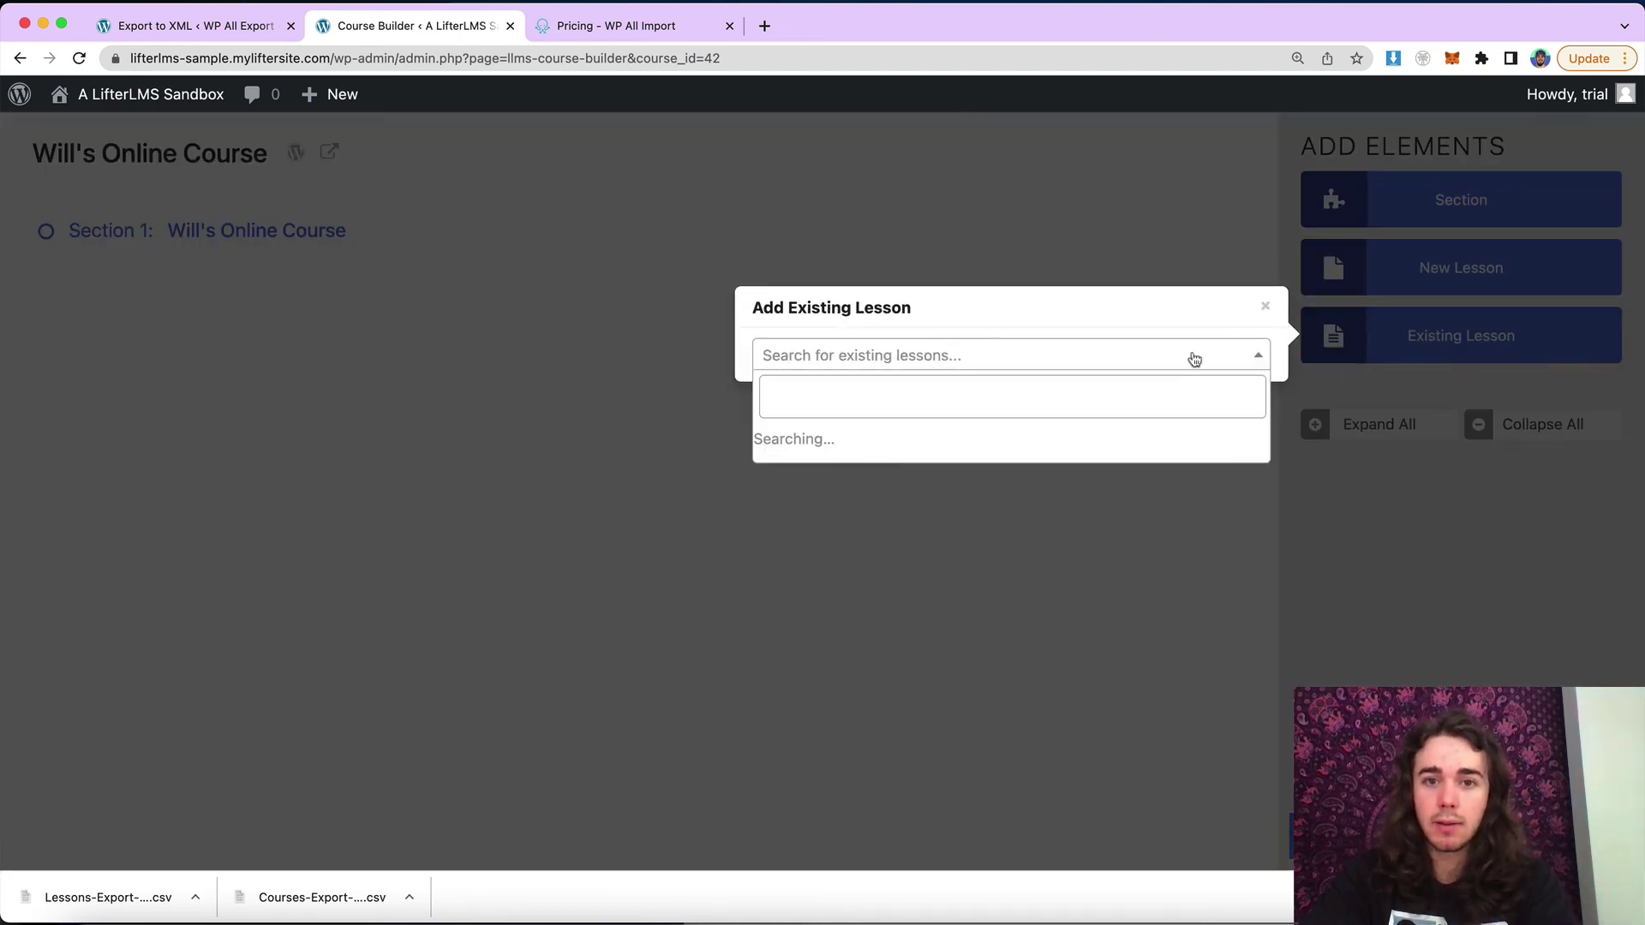
click(990, 453)
click(1344, 357)
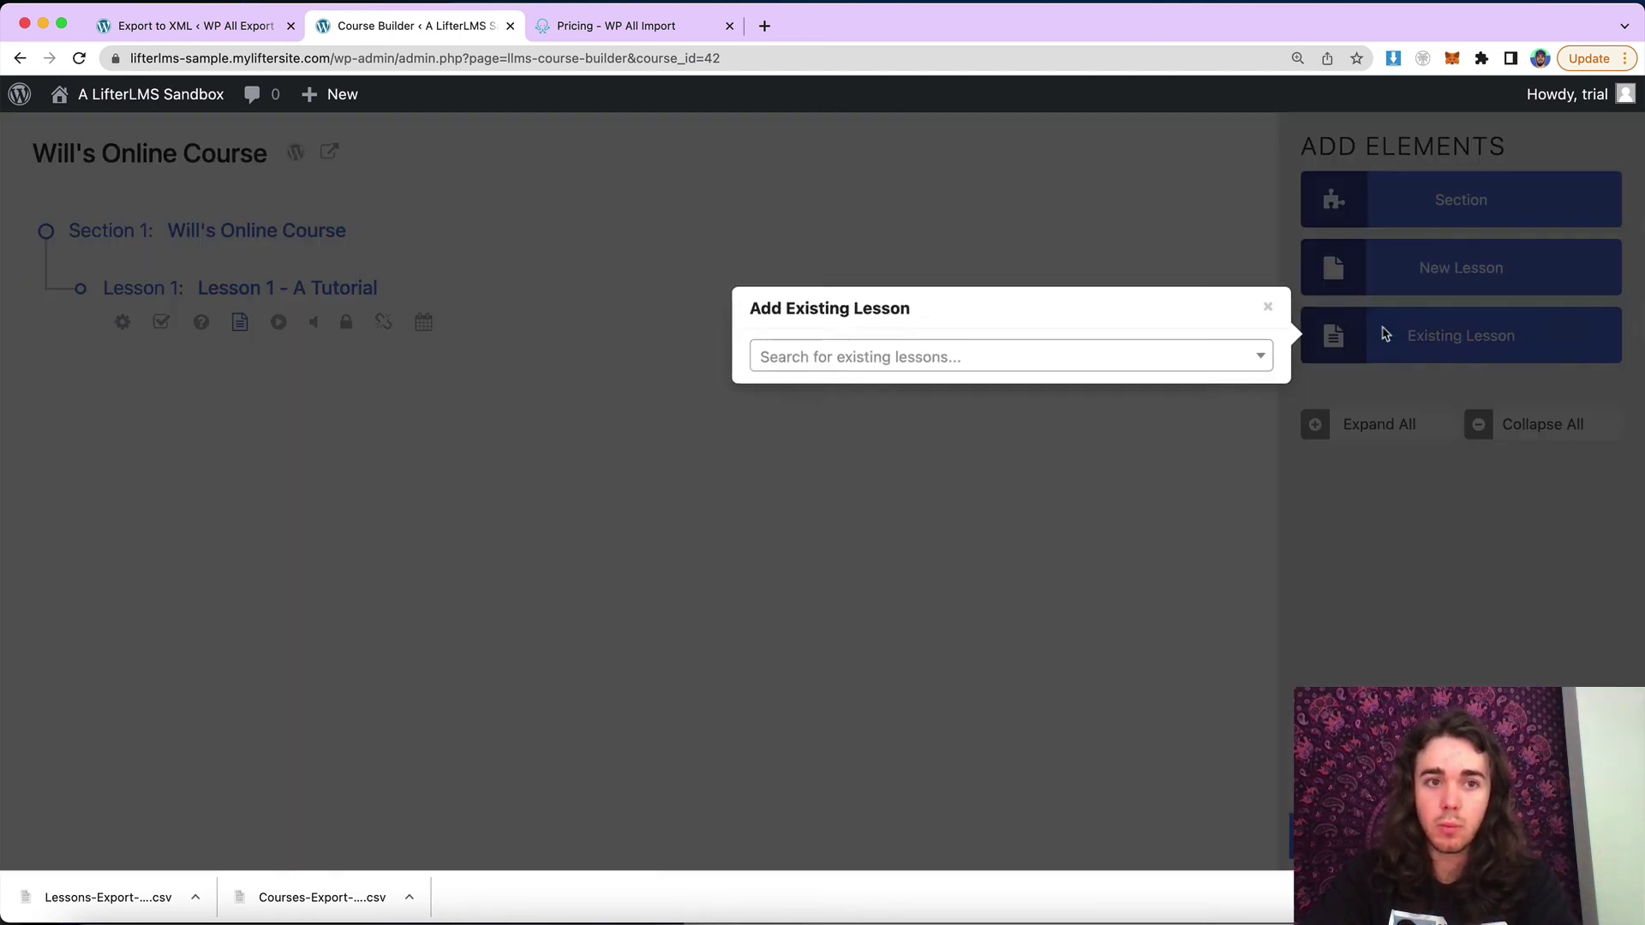
click(1066, 364)
click(1000, 559)
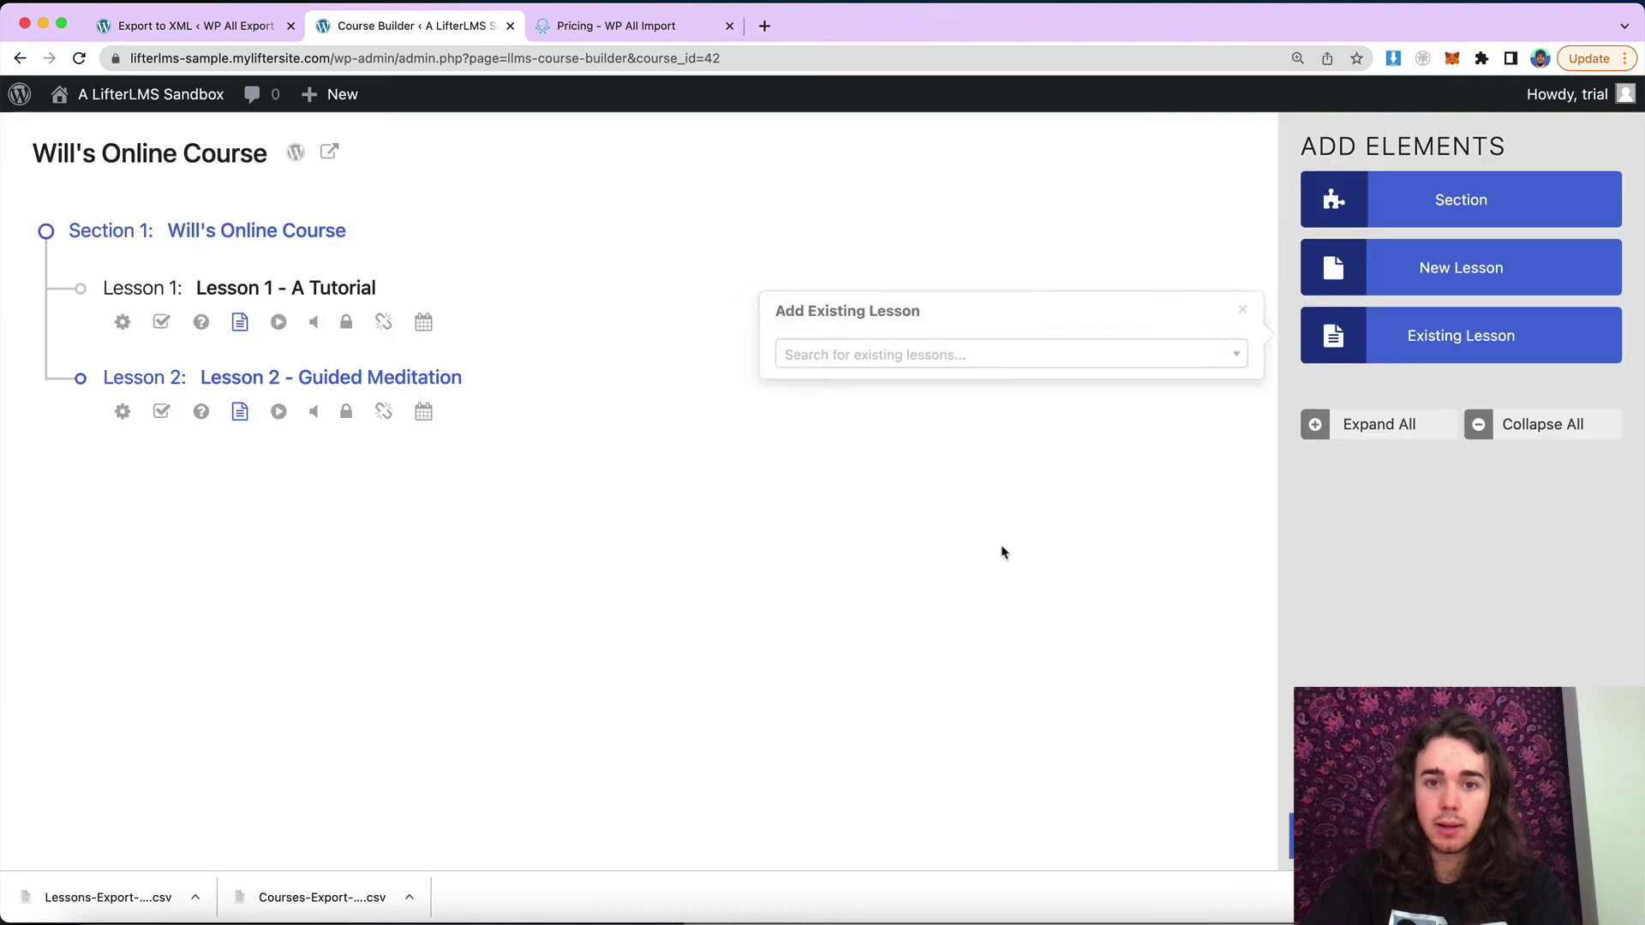
click(1333, 337)
click(1129, 358)
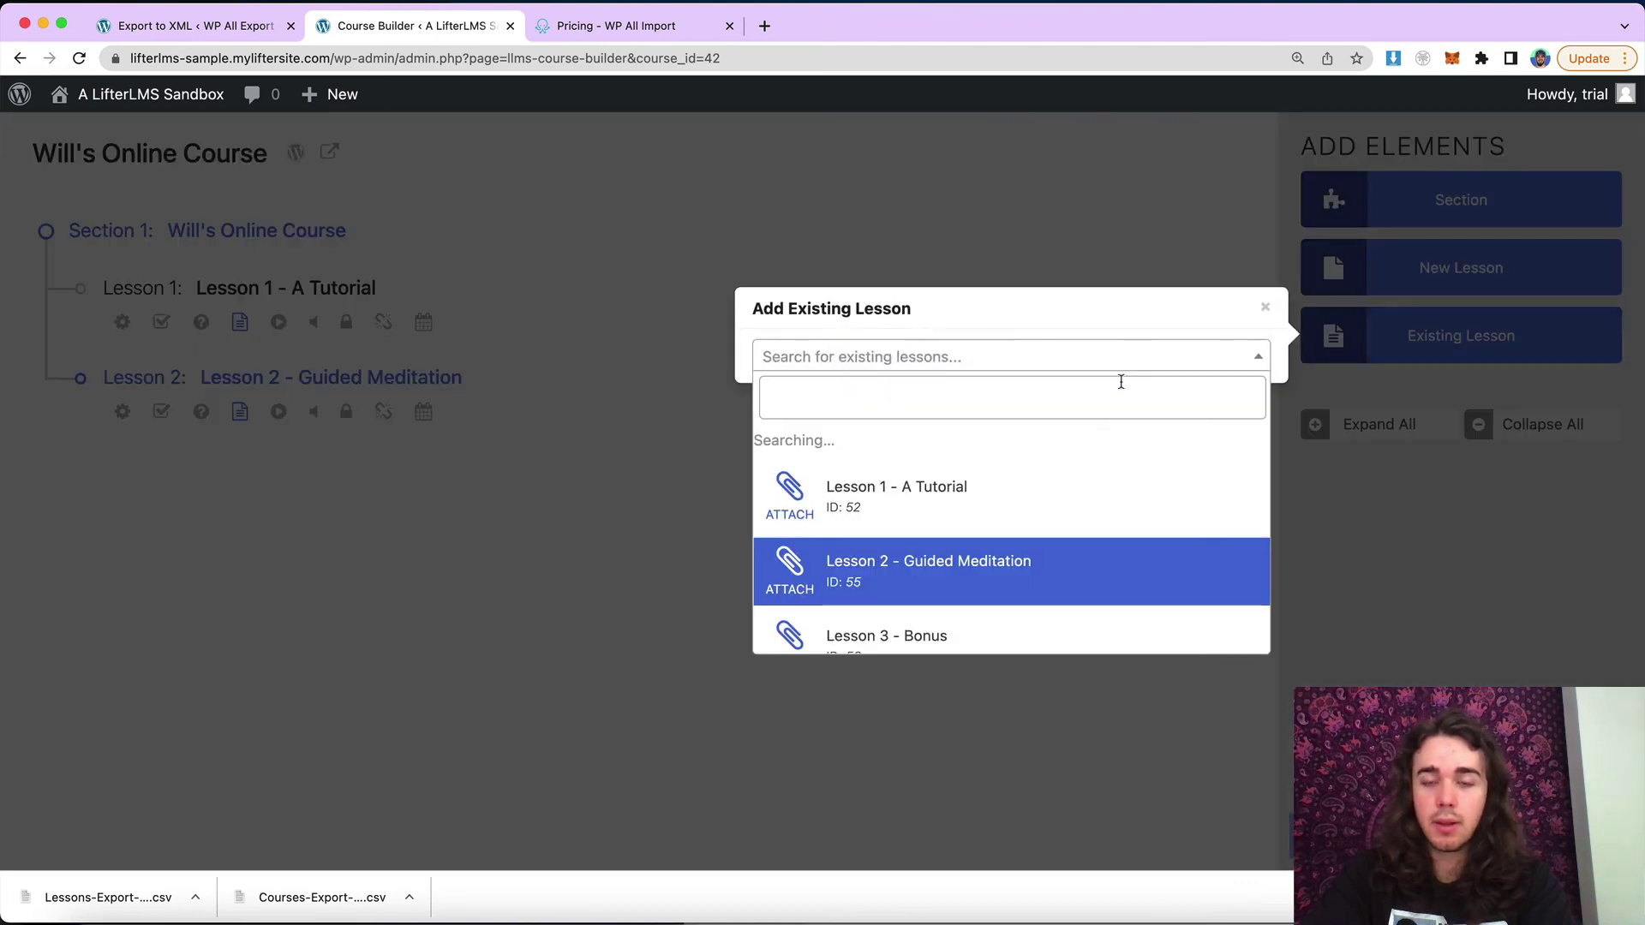
click(1067, 604)
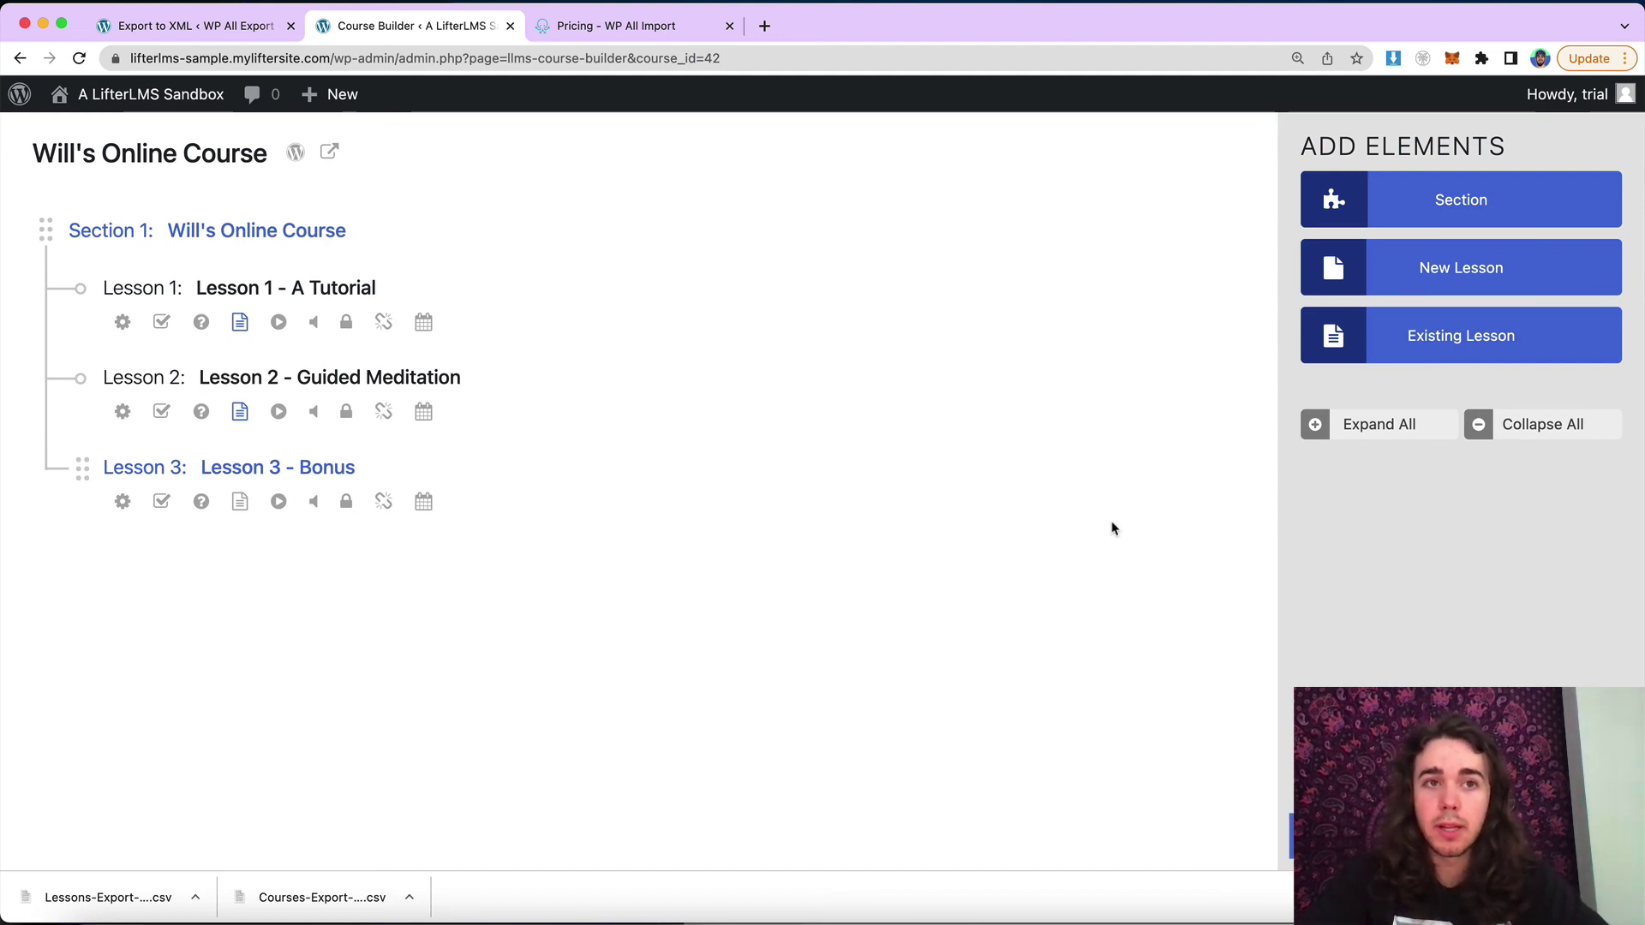
Open Will's Online Course's public page in a new tab and scroll to its lessons
right_click(330, 152)
click(369, 162)
click(569, 38)
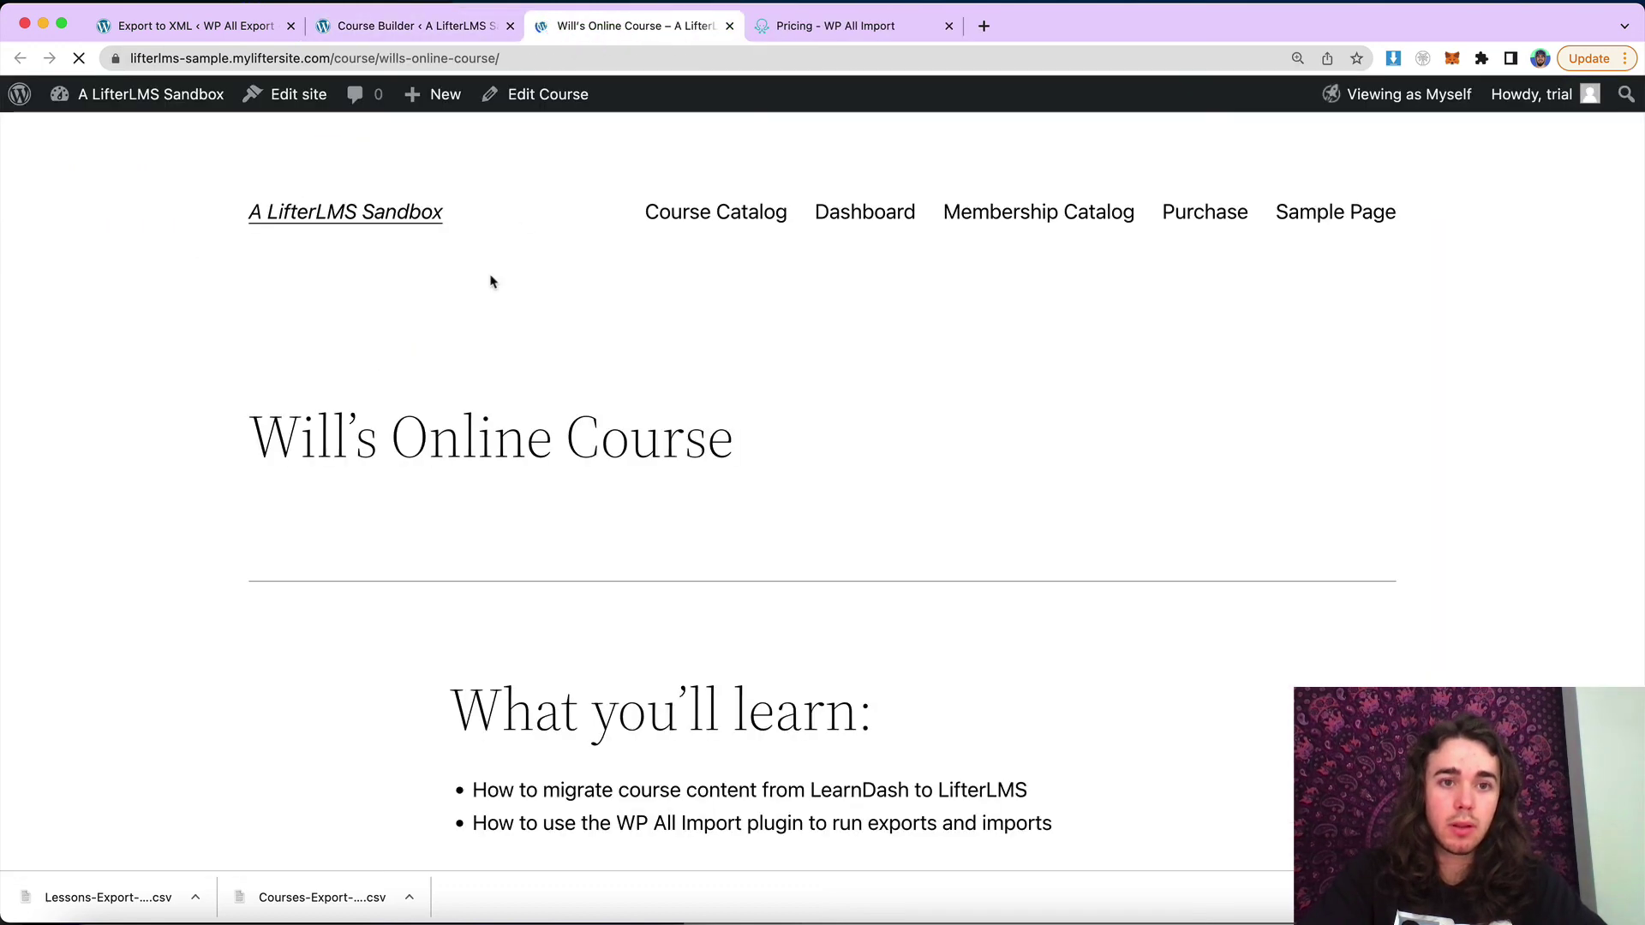
scroll(490, 275, down, 5)
scroll(490, 275, down, 8)
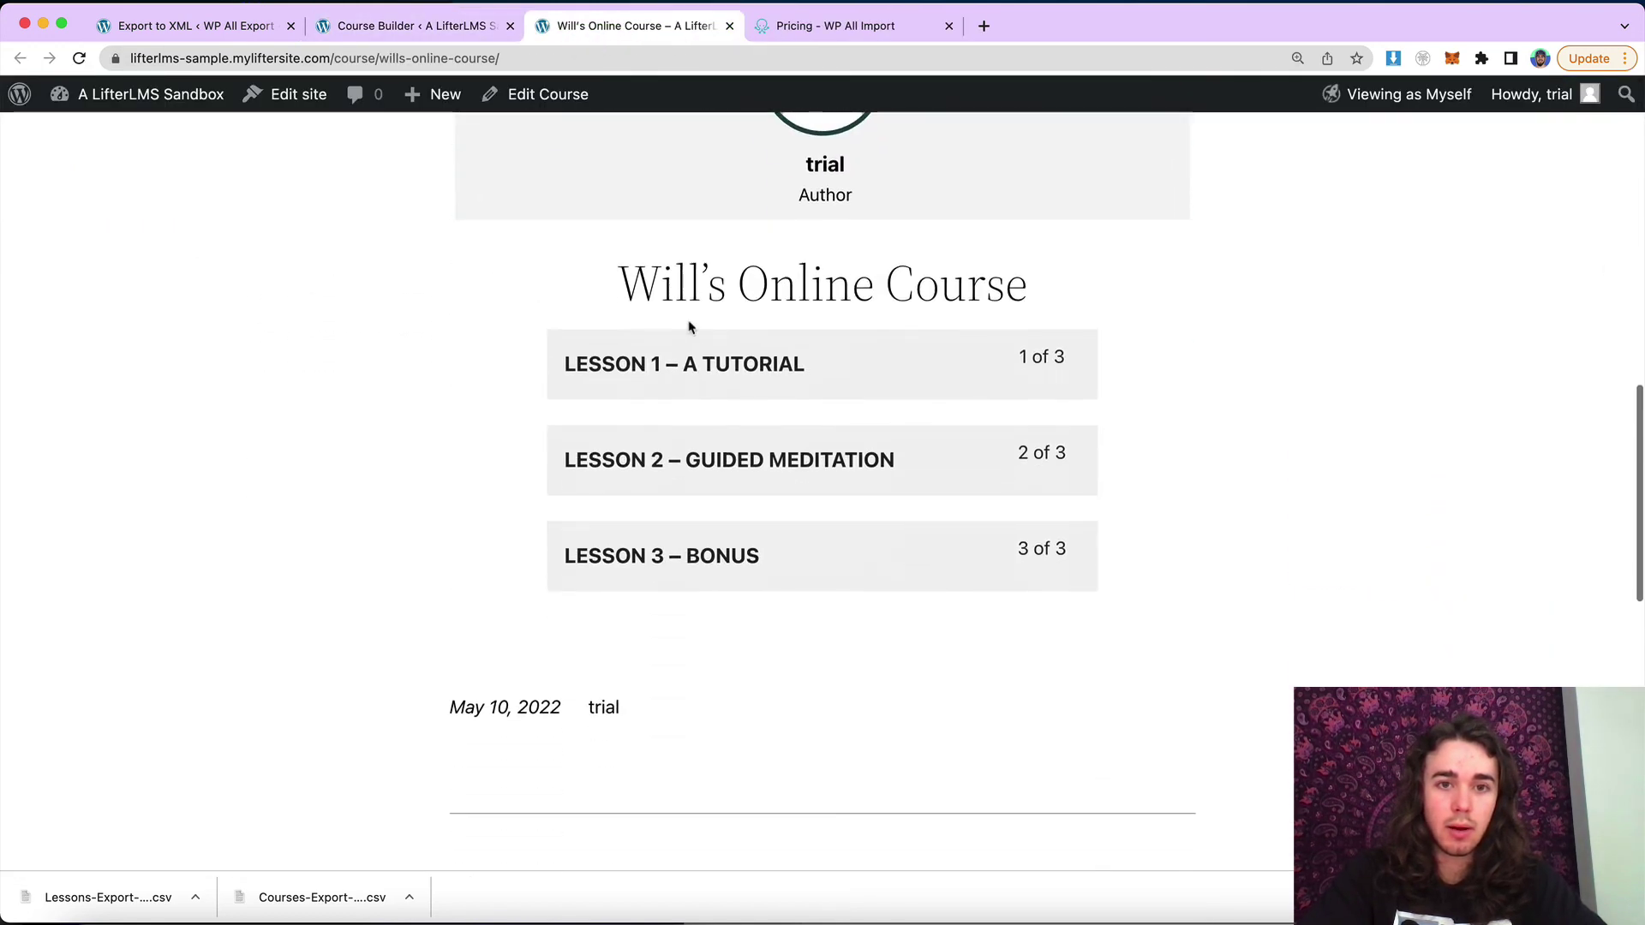
Open Lesson 1 – A Tutorial, then go on to Lesson 2 – Guided Meditation
click(704, 395)
scroll(697, 458, down, 10)
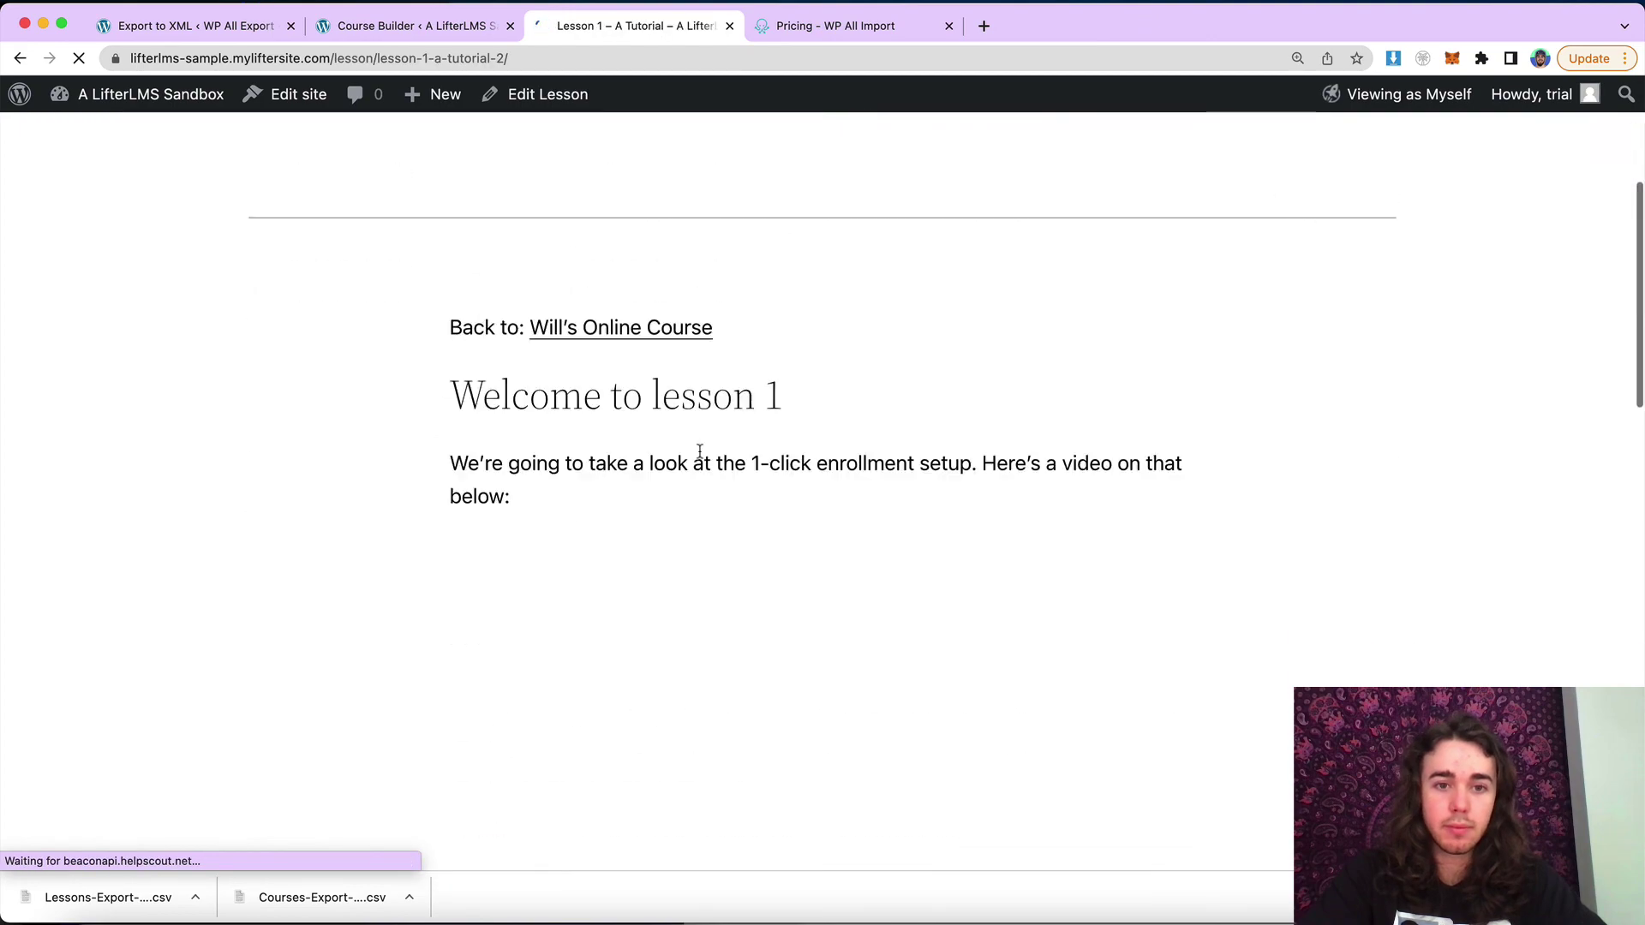
click(951, 701)
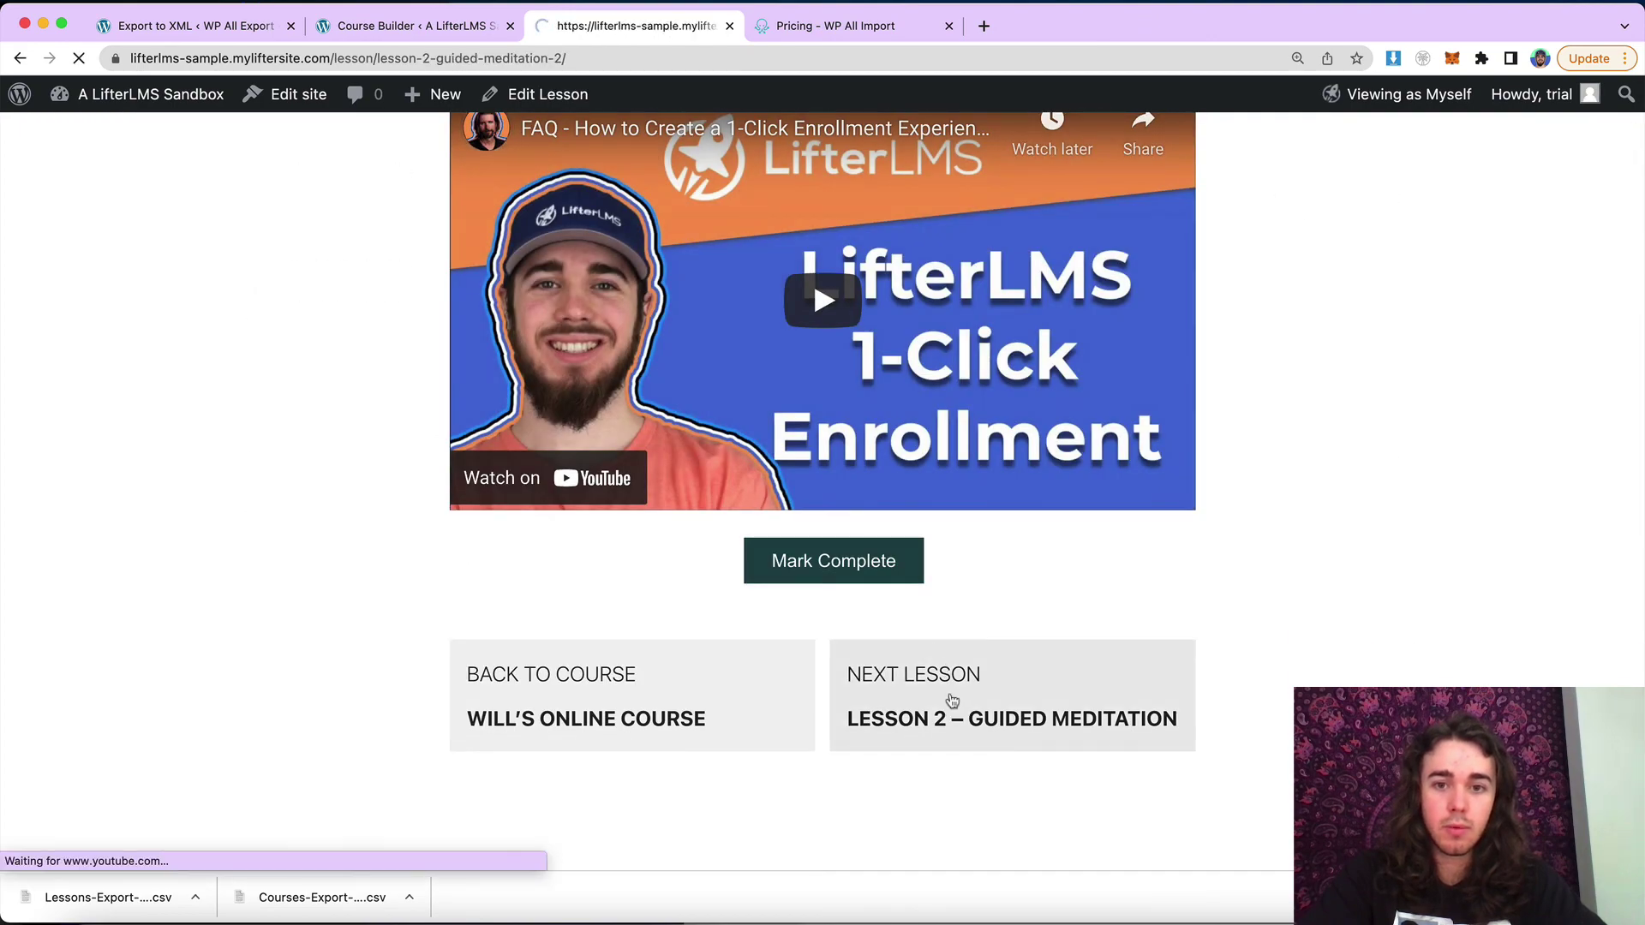
scroll(951, 701, down, 6)
scroll(951, 701, down, 3)
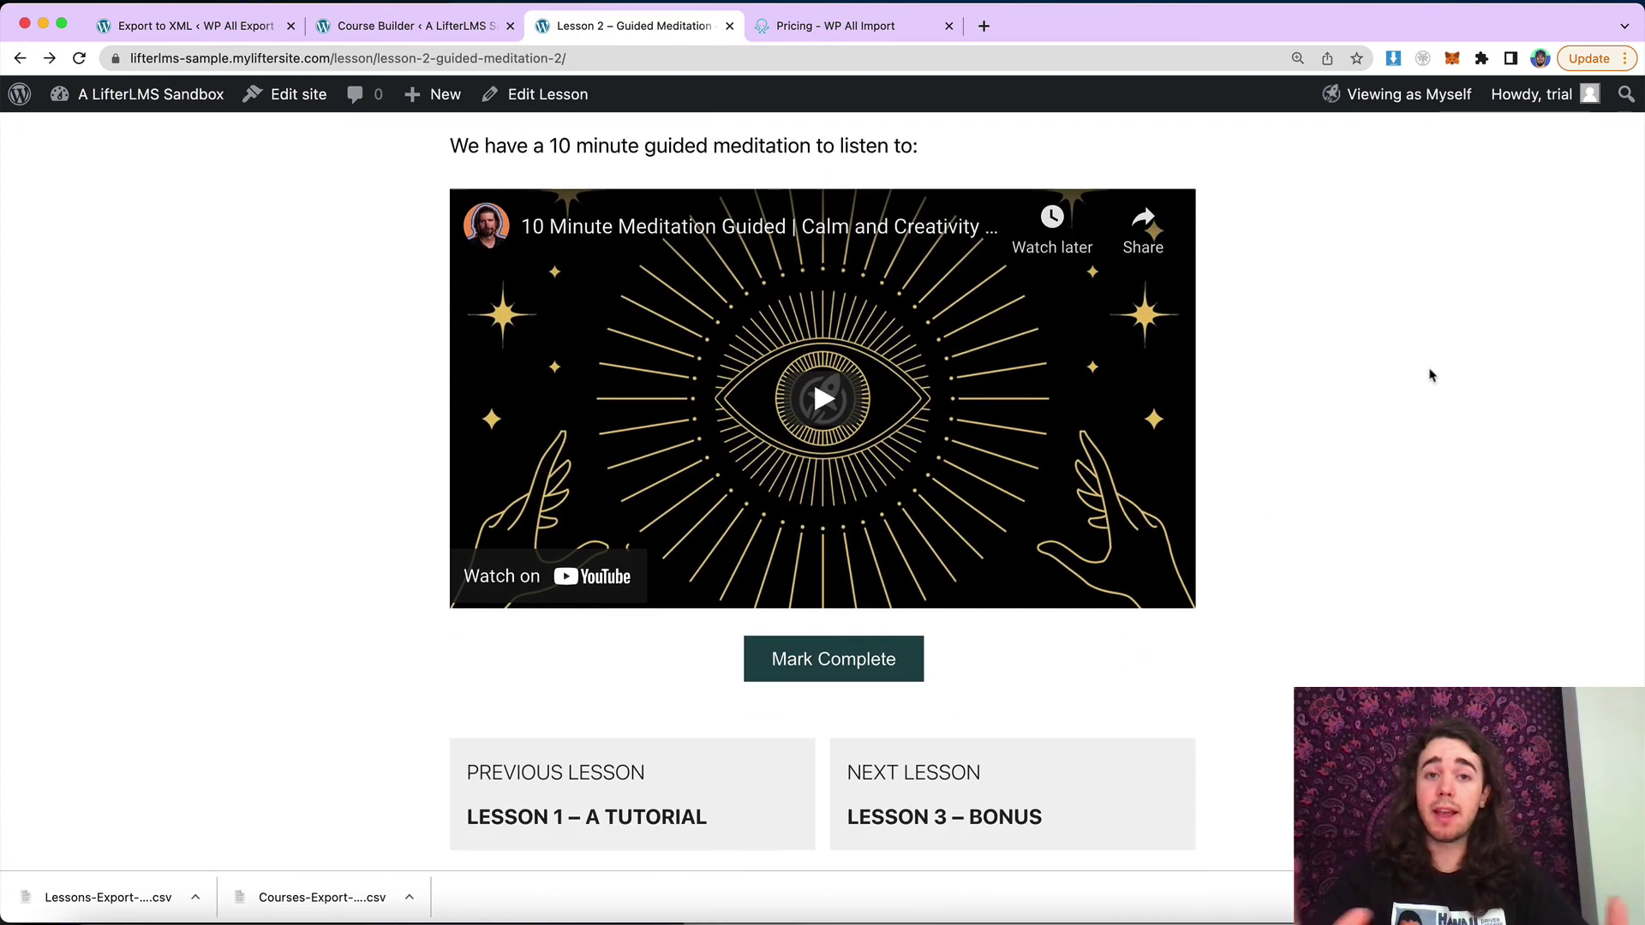